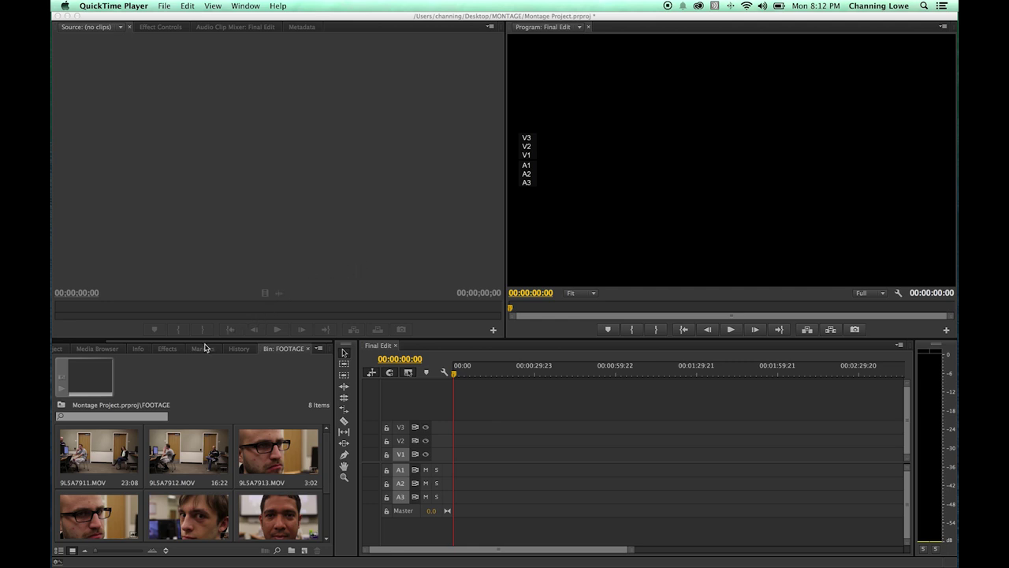
- Bring Premiere Pro to the front and return the project panel to the Bin: FOOTAGE tab
{"action": "left_click_drag", "start_coordinate": [209, 344], "coordinate": [102, 342]}
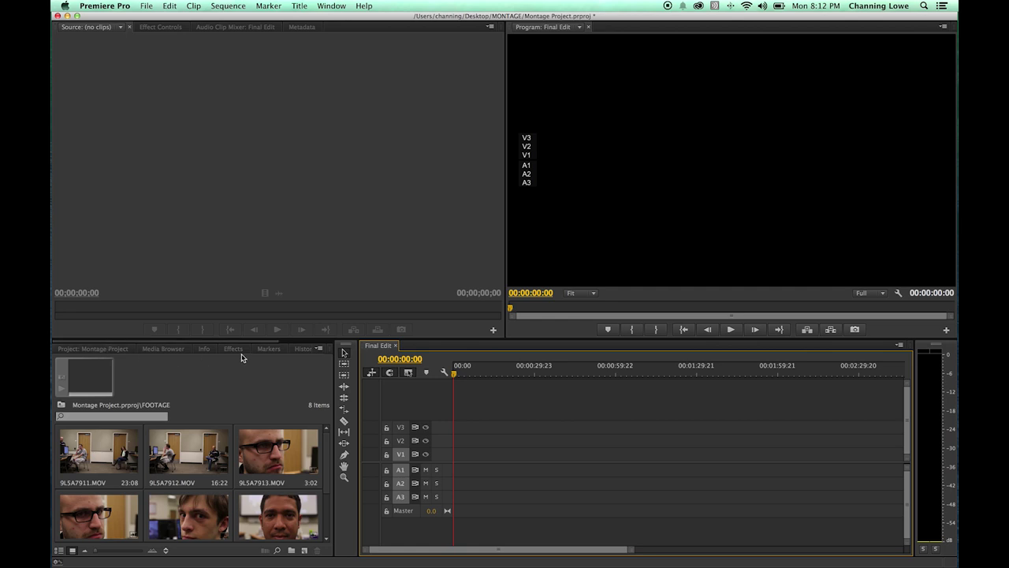
{"action": "left_click_drag", "start_coordinate": [233, 345], "coordinate": [287, 352]}
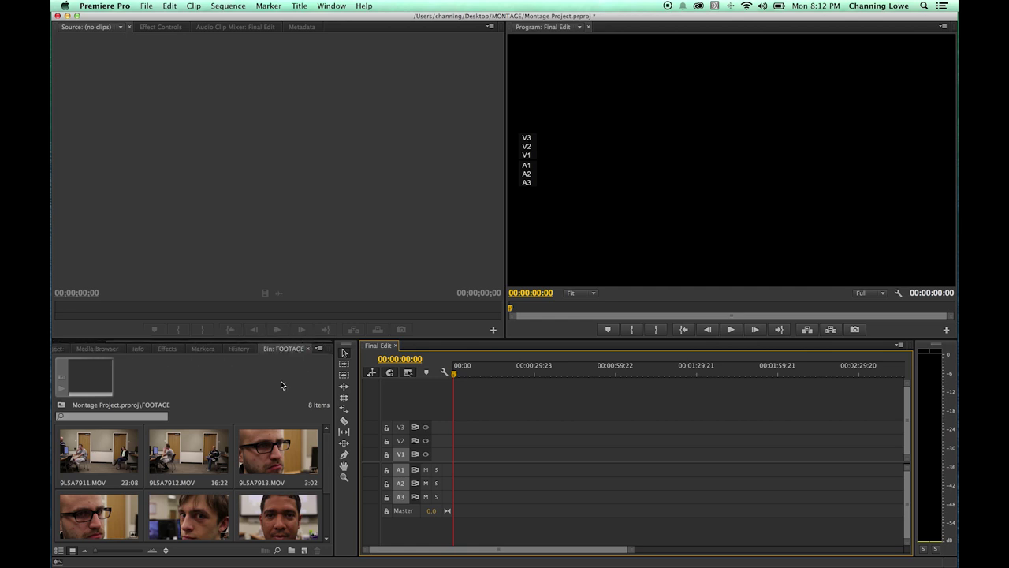
- Load 9L5A7911.MOV into the Source monitor, scrub through it and play it briefly with sound muted
{"action": "double_click", "coordinate": [99, 458]}
{"action": "left_click", "coordinate": [190, 308]}
{"action": "left_click_drag", "start_coordinate": [190, 307], "coordinate": [154, 310]}
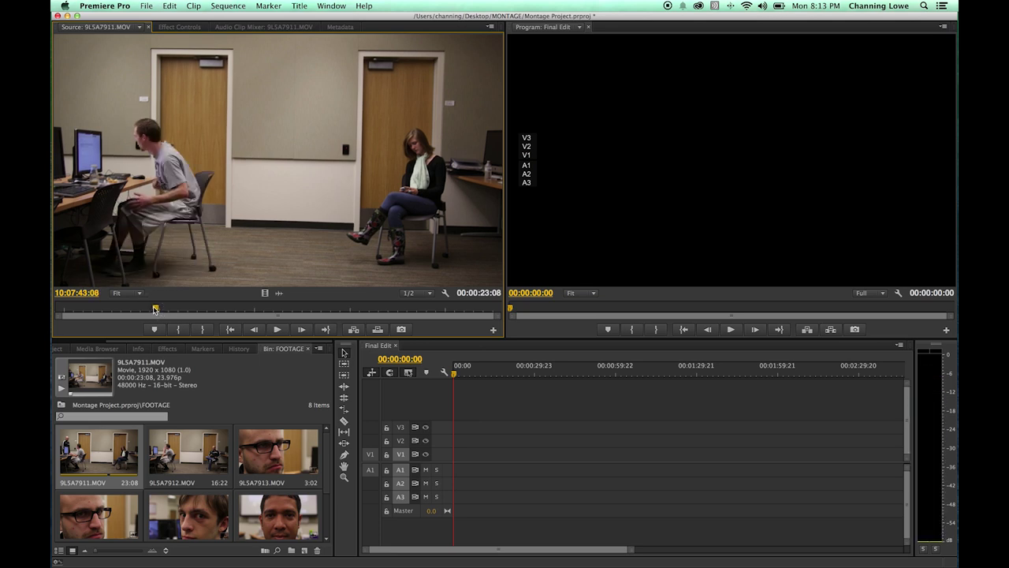
{"action": "left_click_drag", "start_coordinate": [175, 307], "coordinate": [224, 312]}
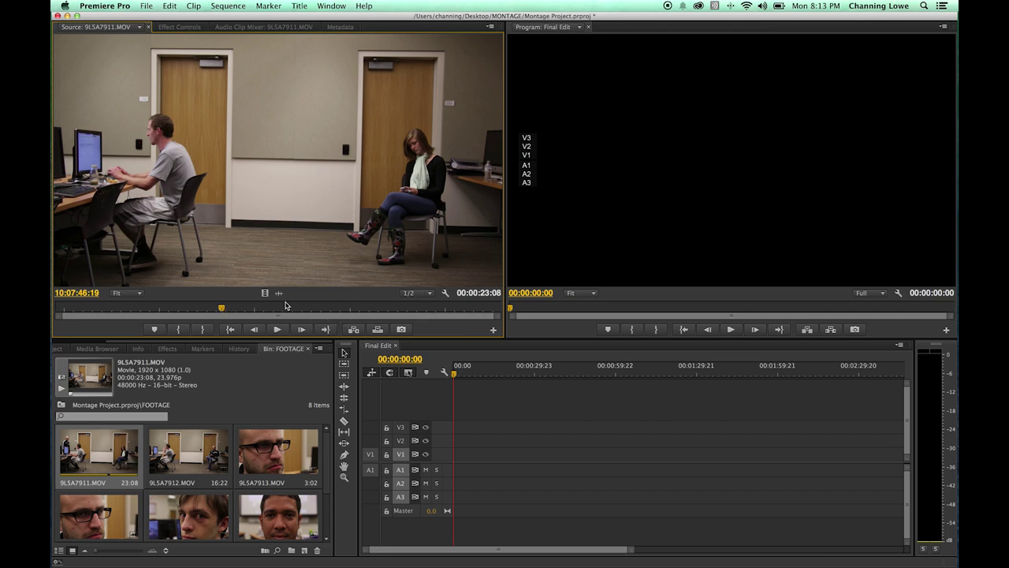
{"action": "left_click_drag", "start_coordinate": [225, 308], "coordinate": [245, 308]}
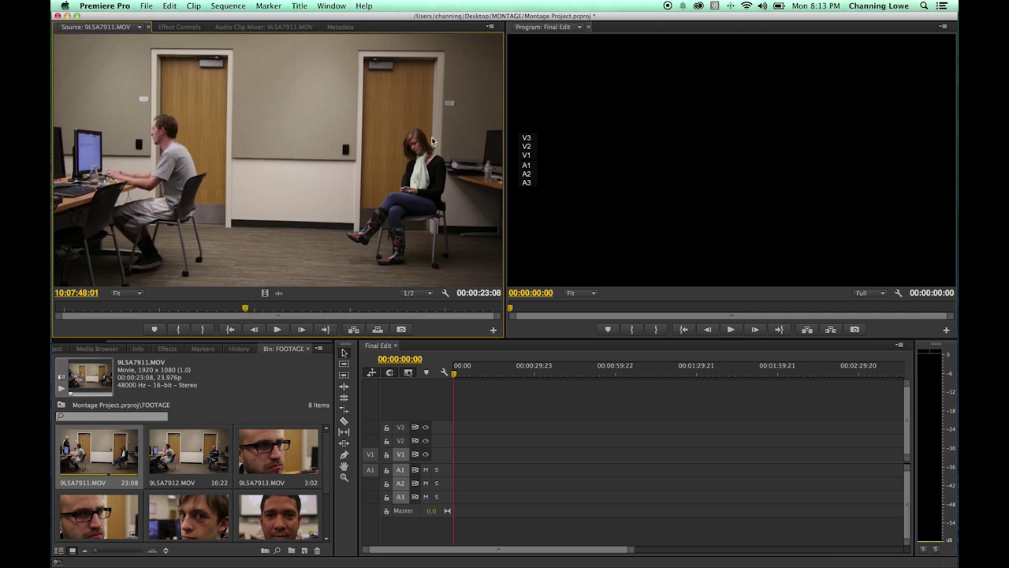
{"action": "key", "text": "XF86AudioMute"}
{"action": "key", "text": "space"}
{"action": "key", "text": "space"}
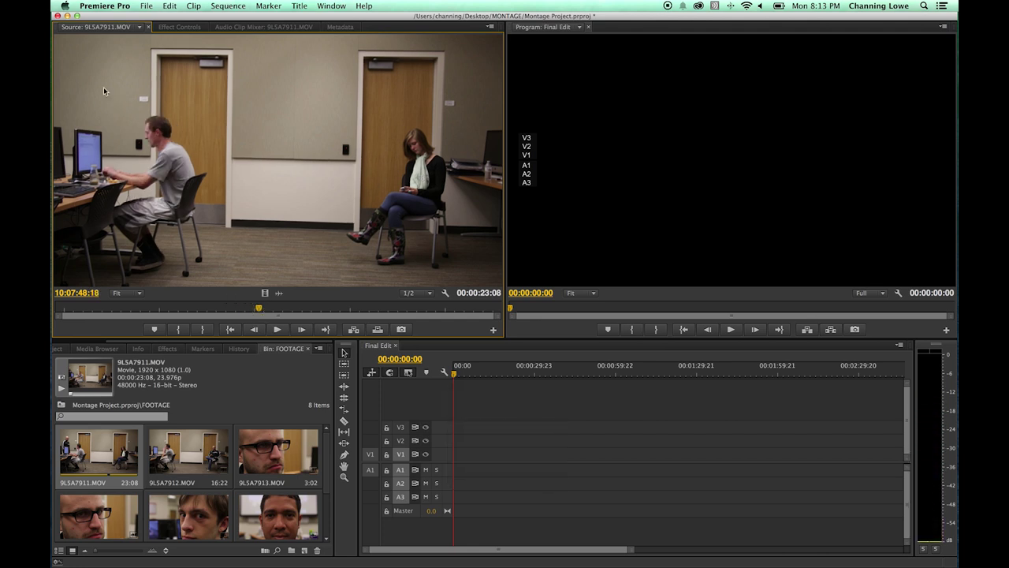
{"action": "key", "text": "space"}
{"action": "key", "text": "space"}
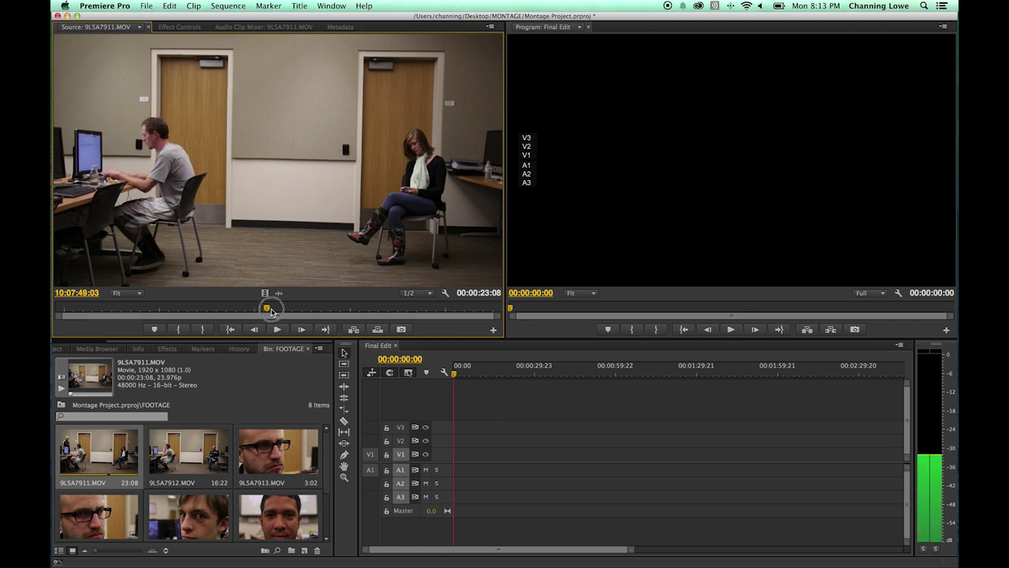
- Set the Source monitor's playback resolution to Full and replay part of the wide shot
{"action": "left_click_drag", "start_coordinate": [272, 293], "coordinate": [443, 178]}
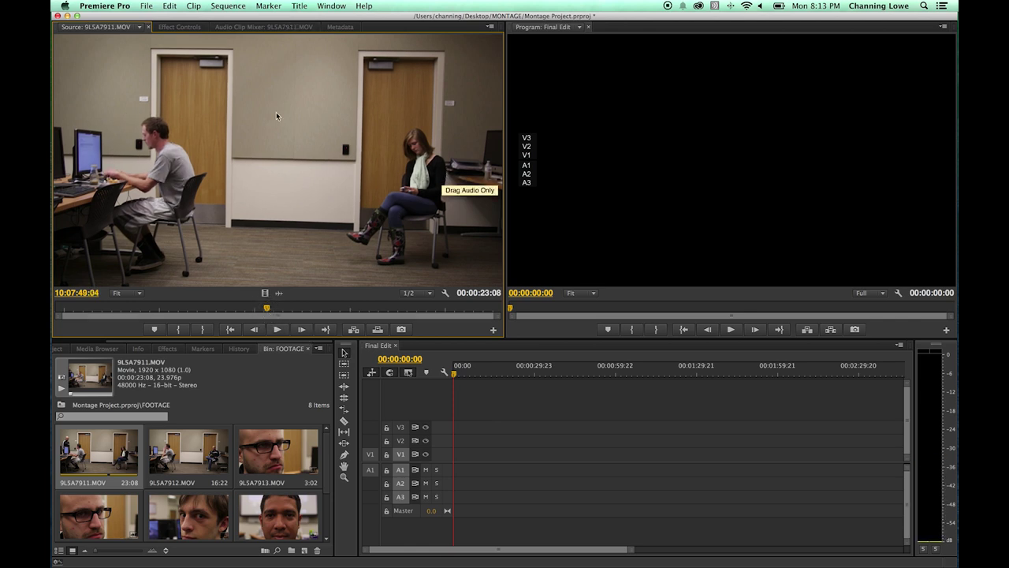
{"action": "left_click_drag", "start_coordinate": [270, 313], "coordinate": [387, 321]}
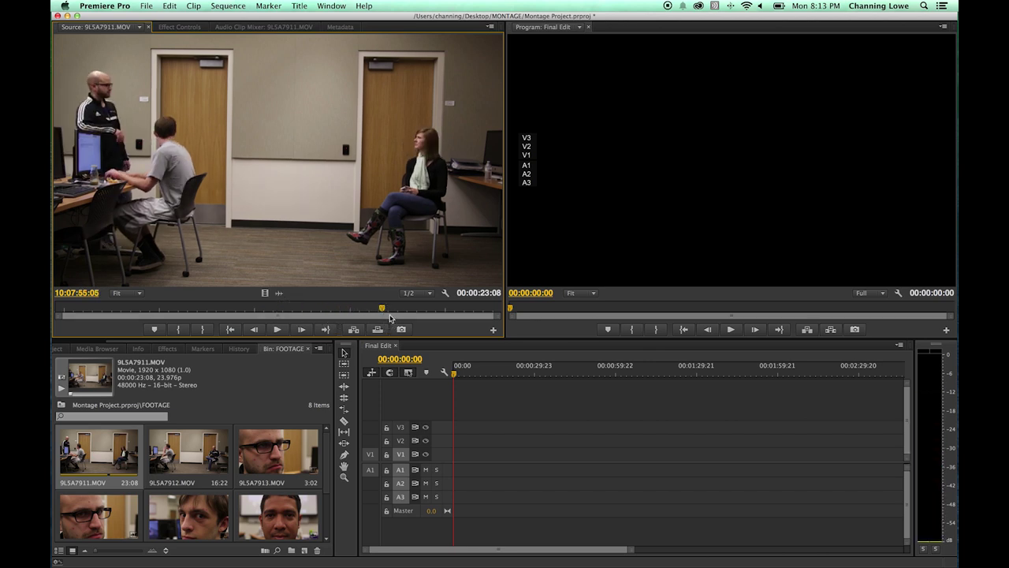
{"action": "left_click", "coordinate": [423, 293]}
{"action": "left_click", "coordinate": [418, 303]}
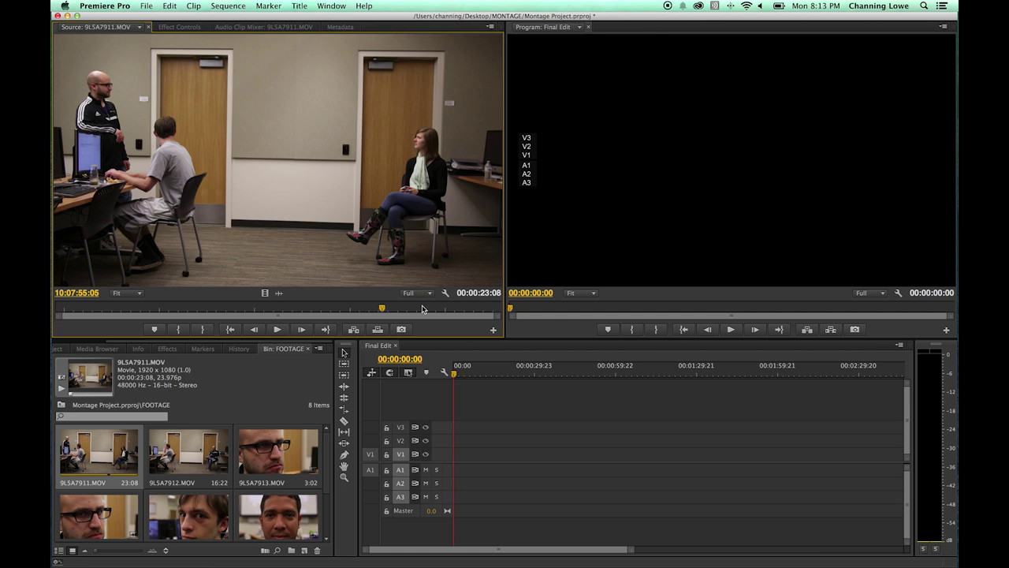
{"action": "left_click_drag", "start_coordinate": [368, 308], "coordinate": [210, 312]}
{"action": "left_click", "coordinate": [278, 329]}
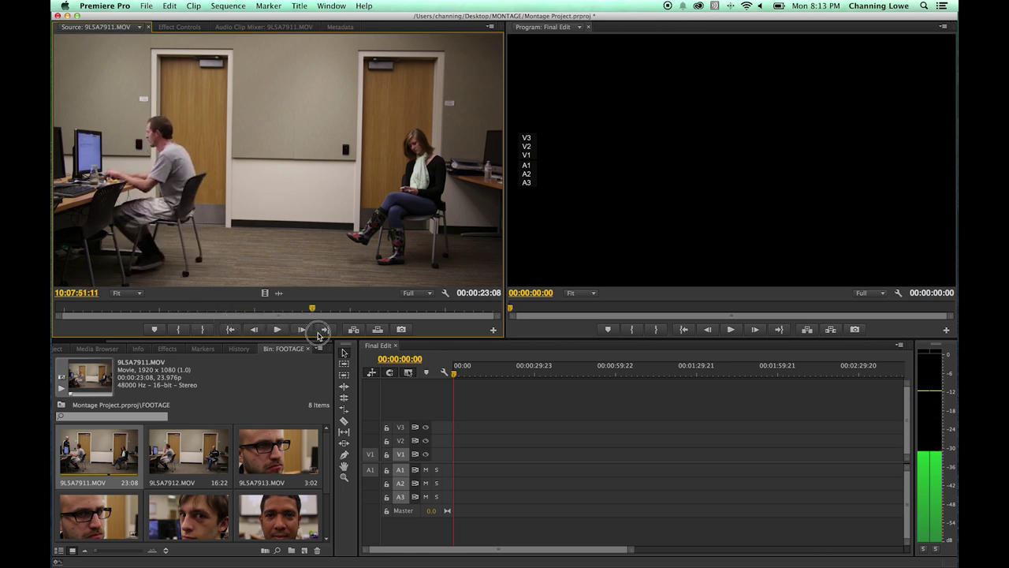
{"action": "key", "text": "space"}
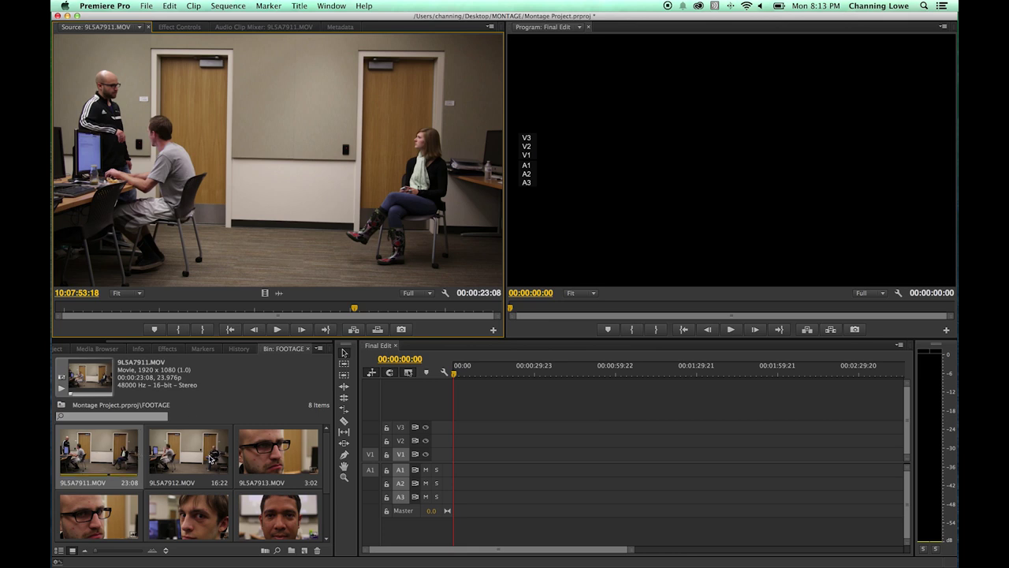
{"action": "double_click", "coordinate": [268, 460]}
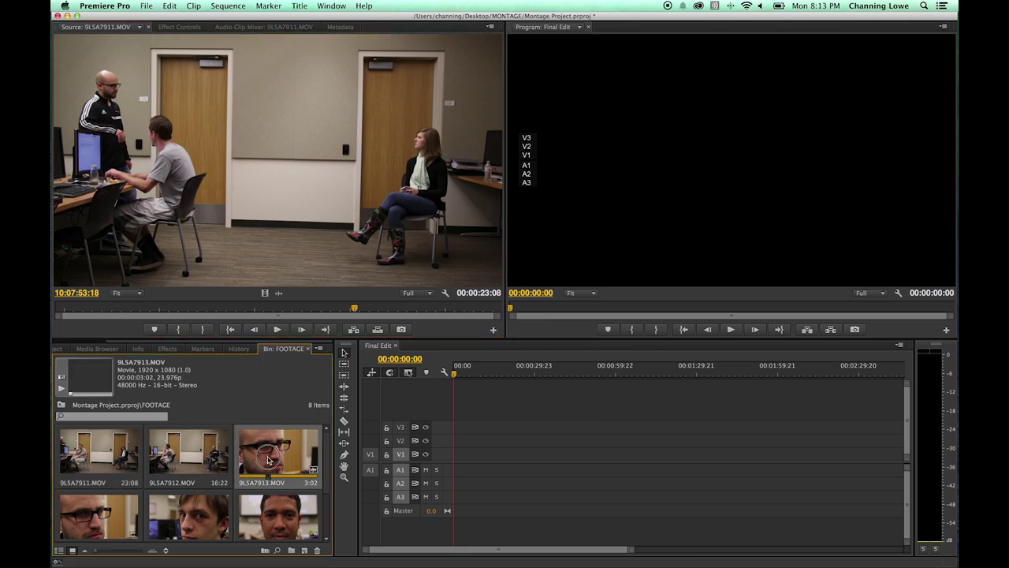
- Mark In and Out on 9L5A7913.MOV, place it at the start of V1, and play it back
{"action": "left_click_drag", "start_coordinate": [216, 307], "coordinate": [447, 308]}
{"action": "key", "text": "i"}
{"action": "key", "text": "o"}
{"action": "left_click_drag", "start_coordinate": [383, 258], "coordinate": [454, 454]}
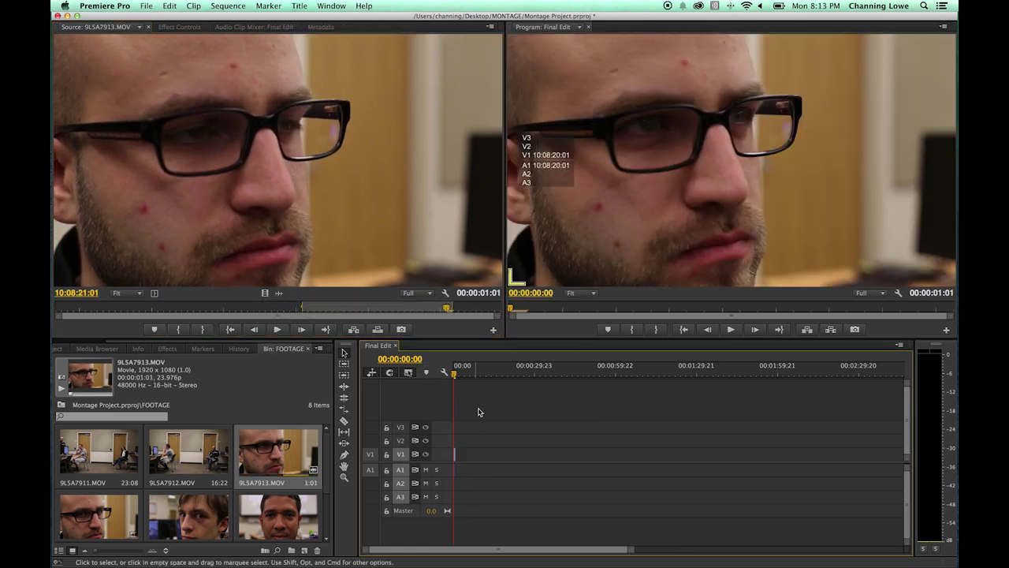
{"action": "left_click", "coordinate": [472, 367]}
{"action": "key", "text": "="}
{"action": "key", "text": "="}
{"action": "key", "text": "="}
{"action": "key", "text": "="}
{"action": "left_click", "coordinate": [489, 373]}
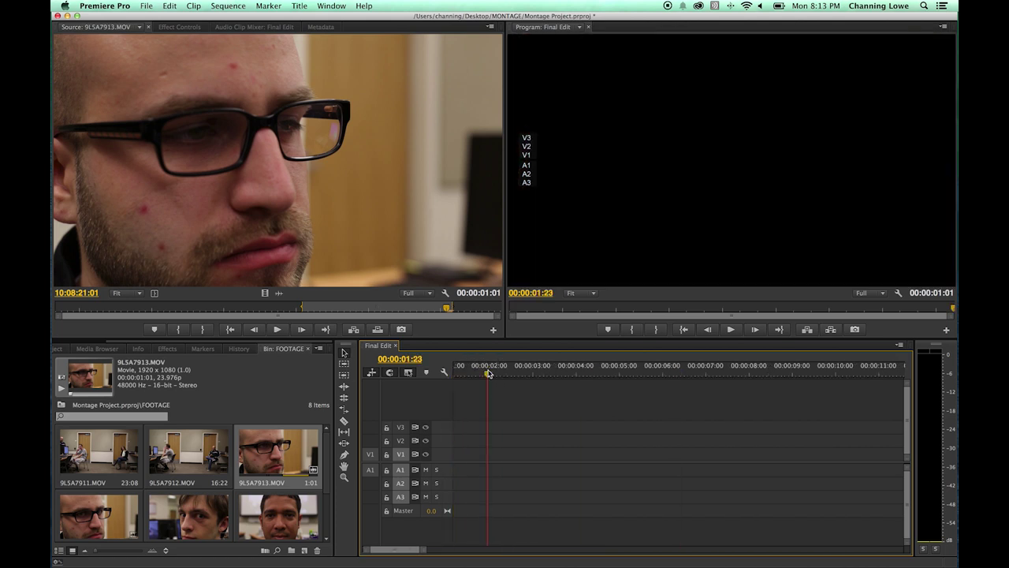
{"action": "key", "text": "space"}
{"action": "key", "text": "backslash"}
{"action": "key", "text": "space"}
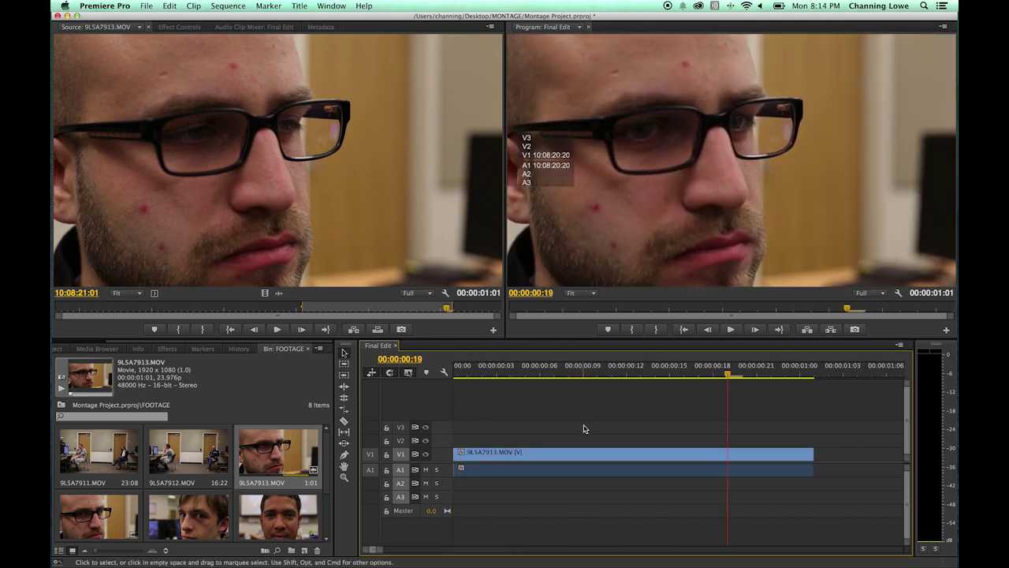
- Append a 2:11 trimmed section of 9L5A7915.MOV after it on V1 and add a cross dissolve at the cut
{"action": "left_click_drag", "start_coordinate": [175, 513], "coordinate": [294, 253]}
{"action": "left_click", "coordinate": [233, 308]}
{"action": "key", "text": "l"}
{"action": "key", "text": "l"}
{"action": "key", "text": "i"}
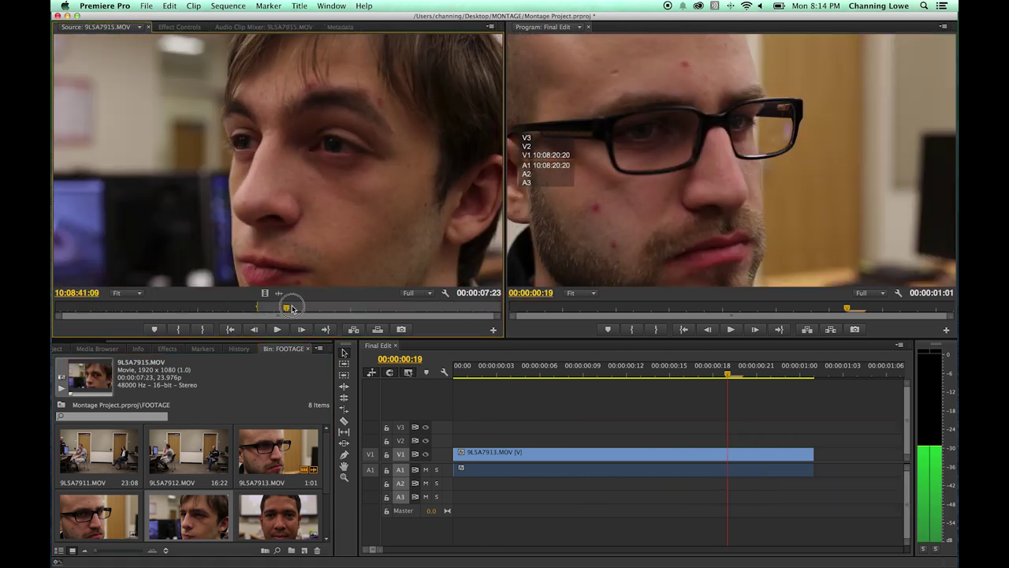
{"action": "key", "text": "o"}
{"action": "left_click_drag", "start_coordinate": [318, 283], "coordinate": [820, 464]}
{"action": "key", "text": "backslash"}
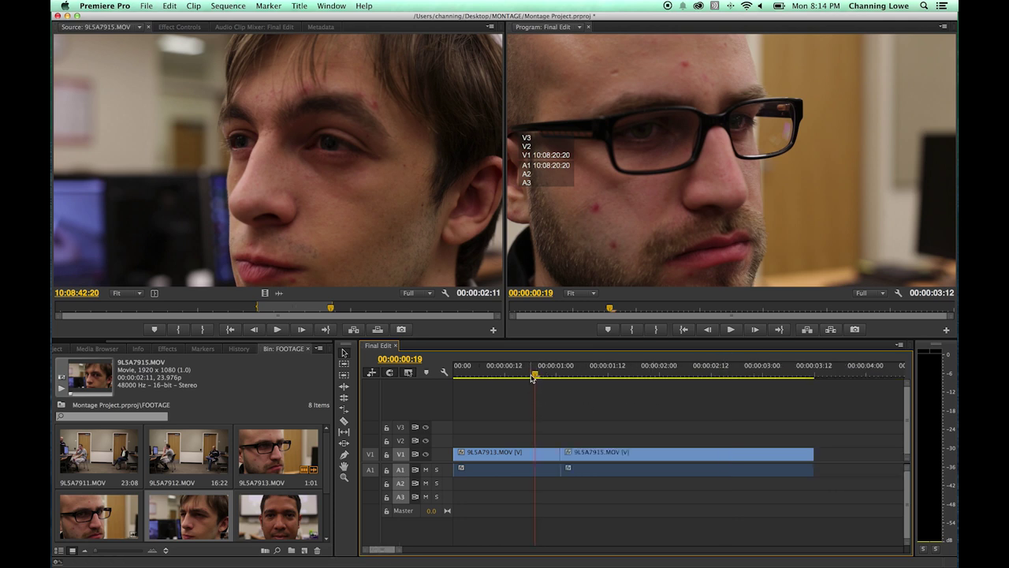
{"action": "key", "text": "Down"}
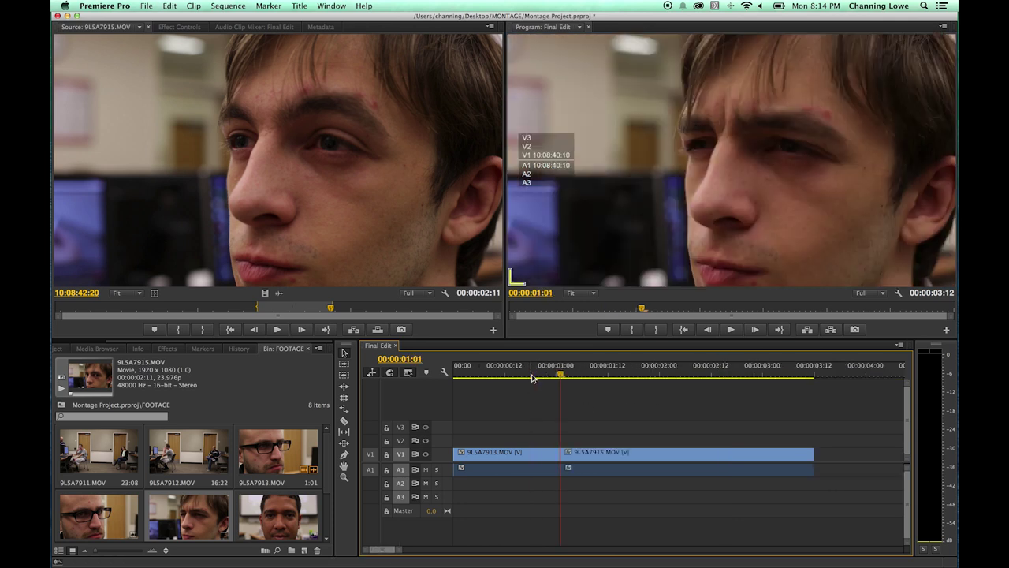
{"action": "left_click", "coordinate": [544, 375]}
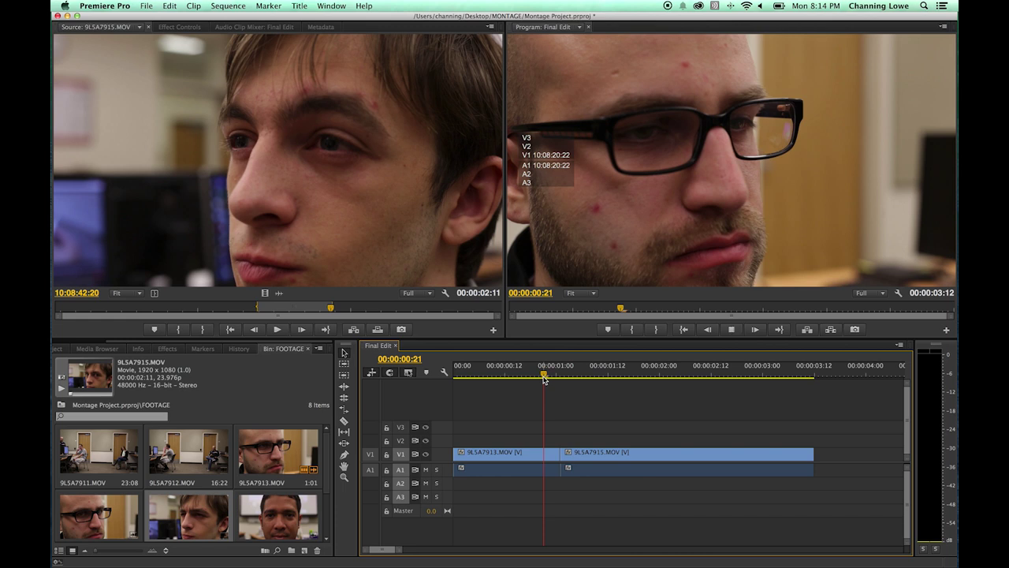
{"action": "key", "text": "space"}
{"action": "key", "text": "space"}
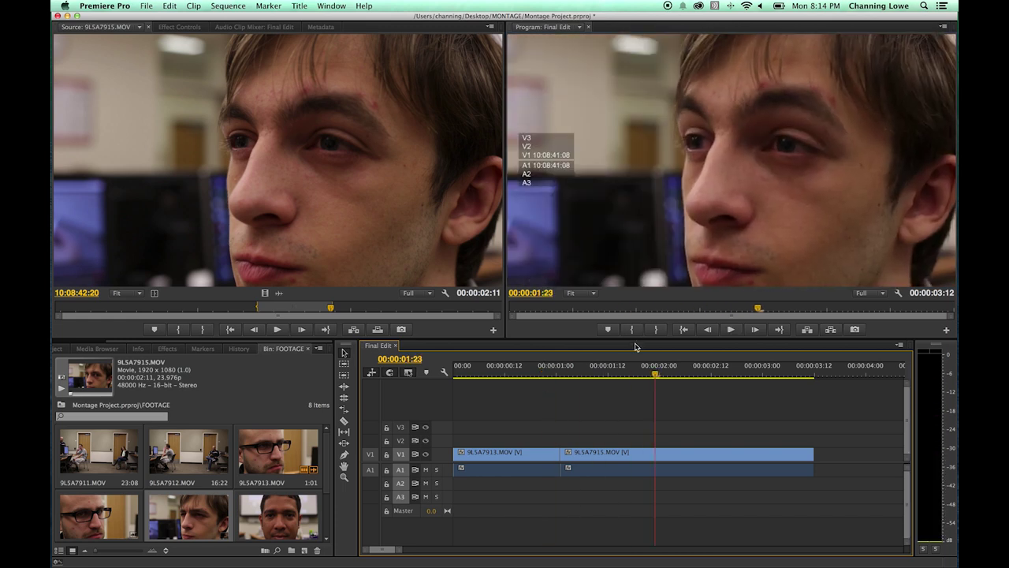
{"action": "key", "text": "Up"}
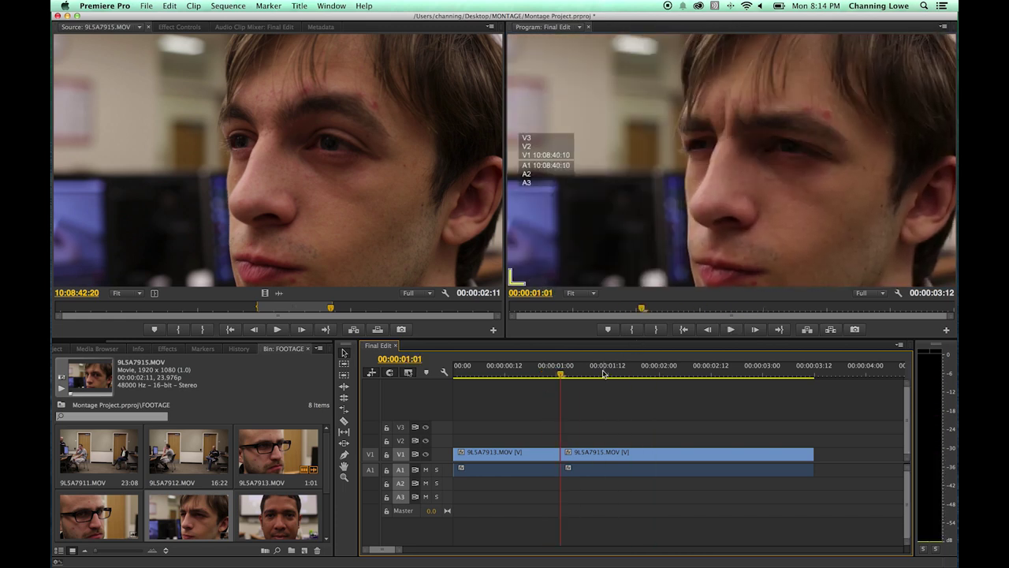
{"action": "key", "text": "super+d"}
- Scrub back and forth through the cross dissolve, with tracks expanded to show thumbnails
{"action": "left_click_drag", "start_coordinate": [558, 378], "coordinate": [527, 379]}
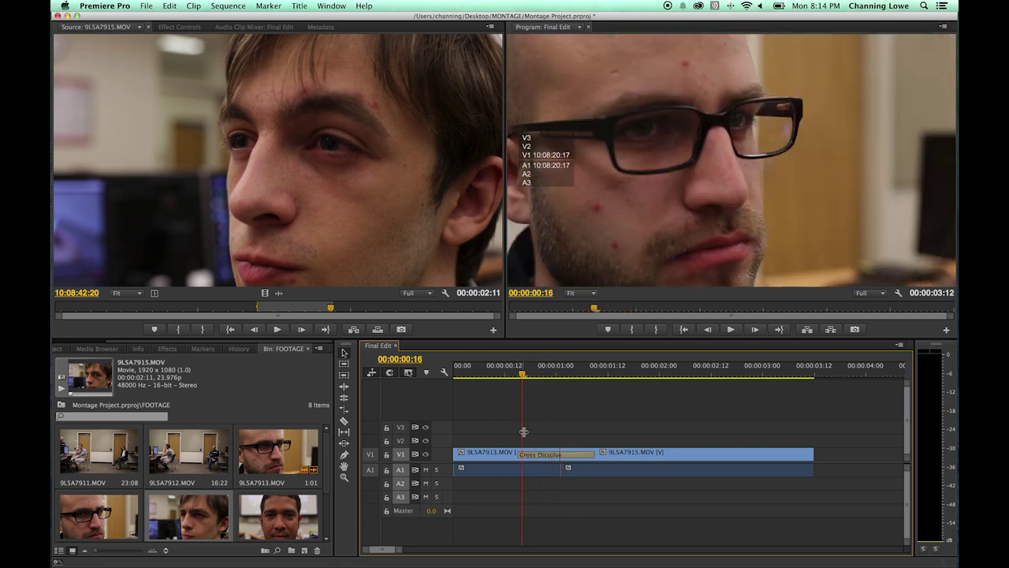
{"action": "key", "text": "Down"}
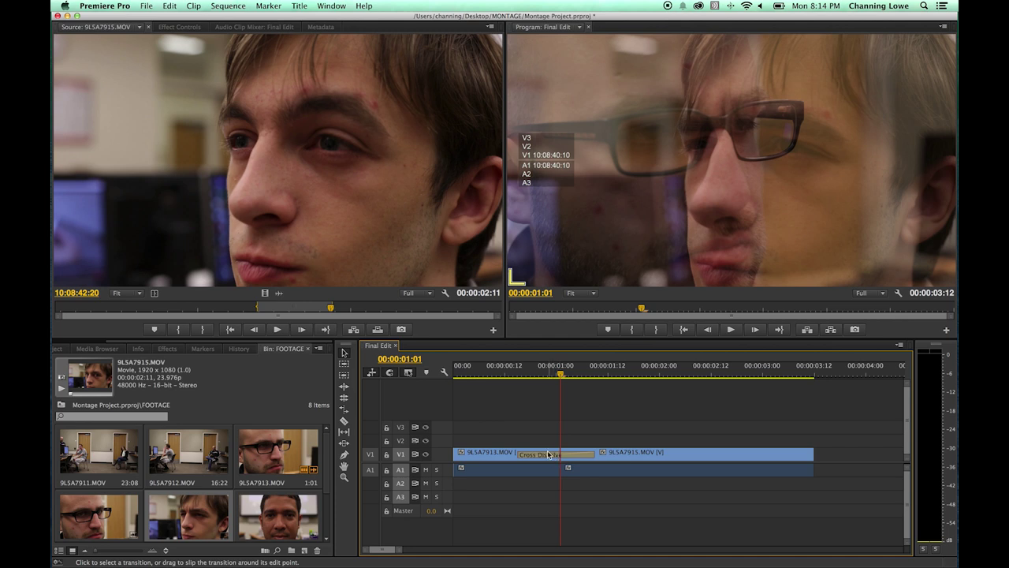
{"action": "left_click_drag", "start_coordinate": [549, 368], "coordinate": [514, 371]}
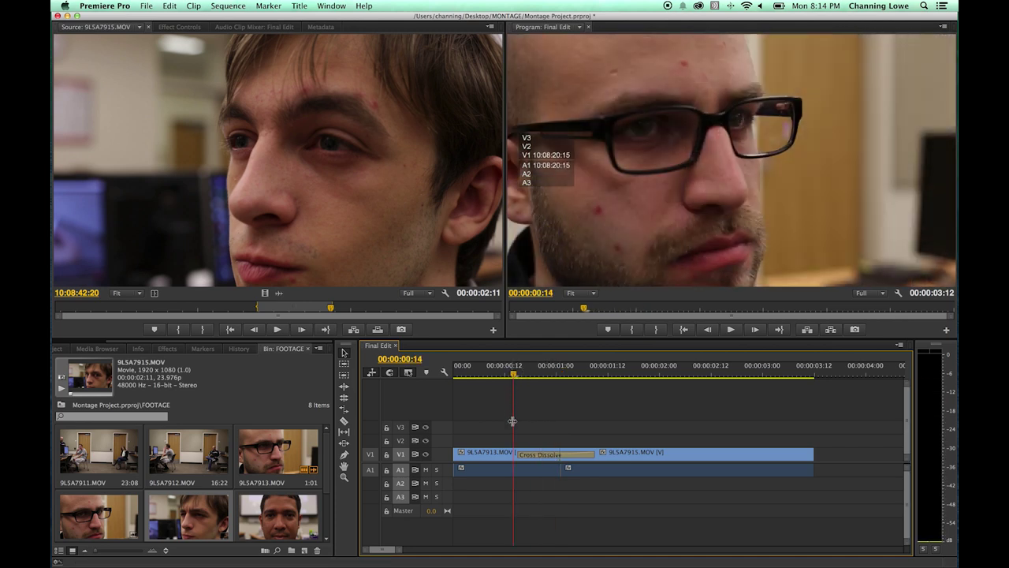
{"action": "key", "text": "shift+equal"}
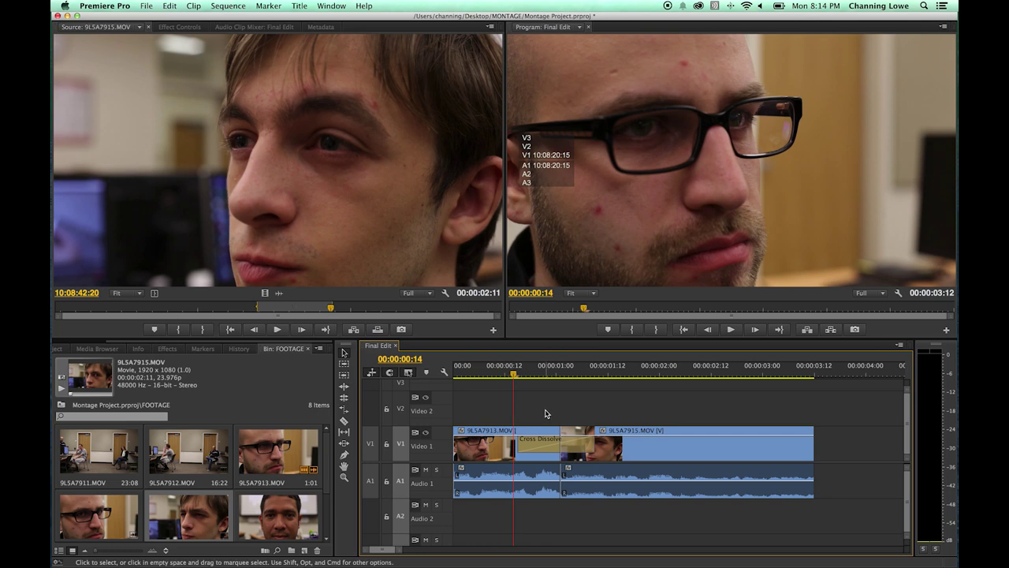
{"action": "key", "text": "shift+Left"}
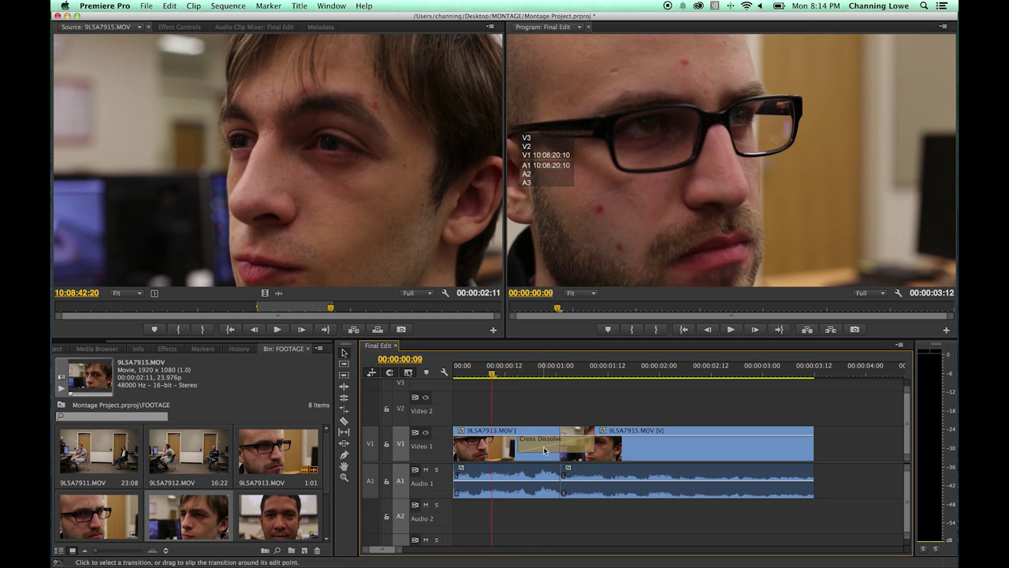
{"action": "left_click_drag", "start_coordinate": [492, 374], "coordinate": [560, 374]}
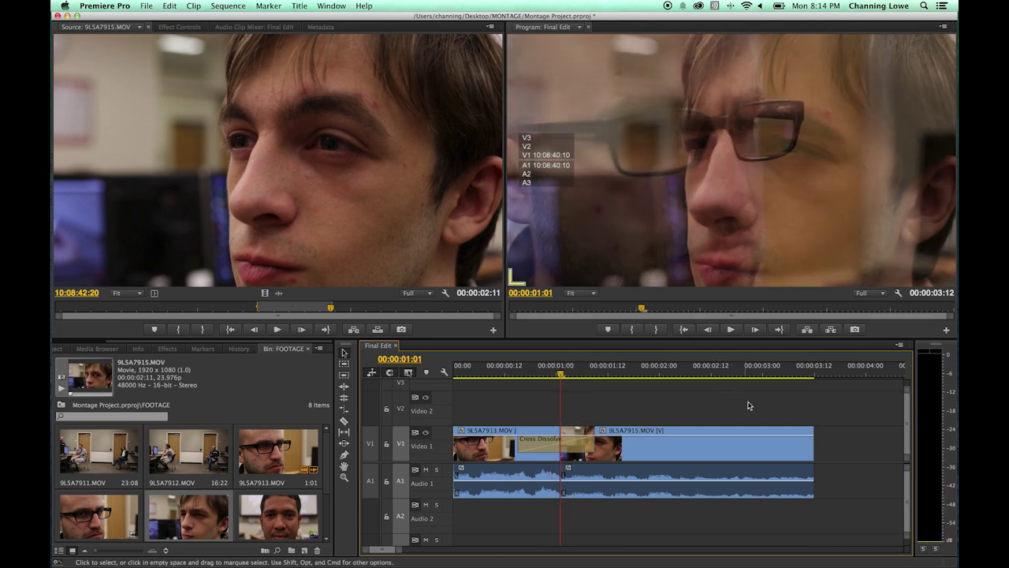
- Delete both clips and their audio, leaving the sequence empty at its start
{"action": "left_click_drag", "start_coordinate": [749, 401], "coordinate": [496, 536]}
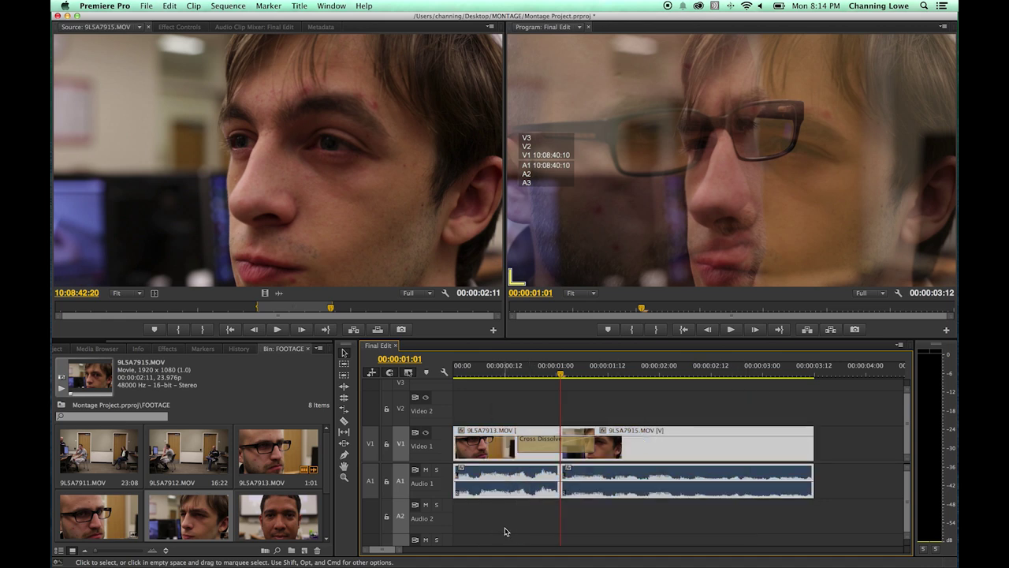
{"action": "key", "text": "Delete"}
{"action": "key", "text": "Home"}
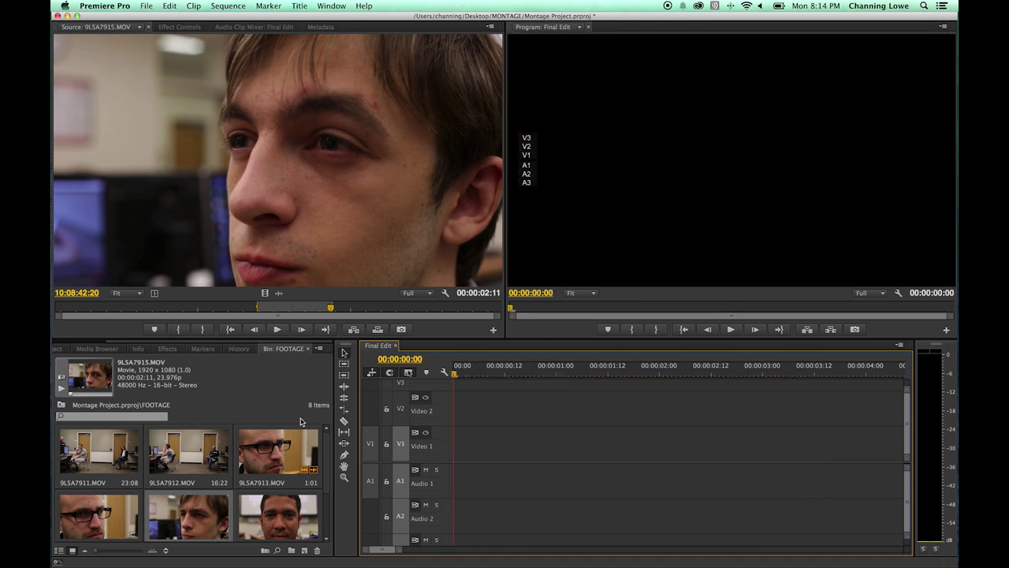
- Mark a 00:00:06:19 range of 9L5A7911.MOV in the Source monitor and insert it into Final Edit
{"action": "double_click", "coordinate": [139, 454]}
{"action": "left_click_drag", "start_coordinate": [173, 310], "coordinate": [356, 314]}
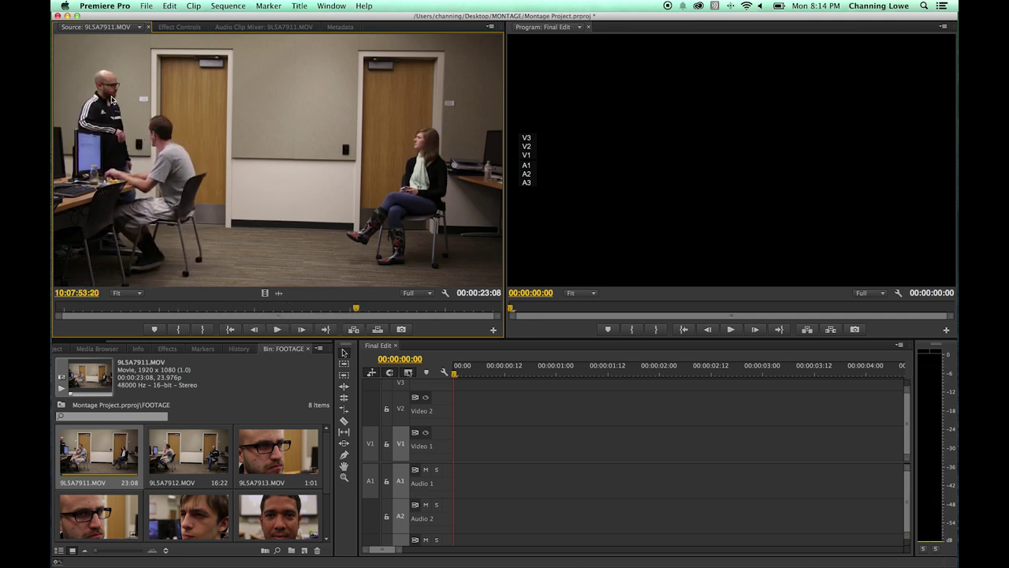
{"action": "mouse_move", "coordinate": [356, 308]}
{"action": "left_mouse_down"}
{"action": "mouse_move", "coordinate": [331, 309]}
{"action": "mouse_move", "coordinate": [461, 317]}
{"action": "mouse_move", "coordinate": [236, 310]}
{"action": "mouse_move", "coordinate": [276, 310]}
{"action": "mouse_move", "coordinate": [264, 314]}
{"action": "left_mouse_up"}
{"action": "key", "text": "o"}
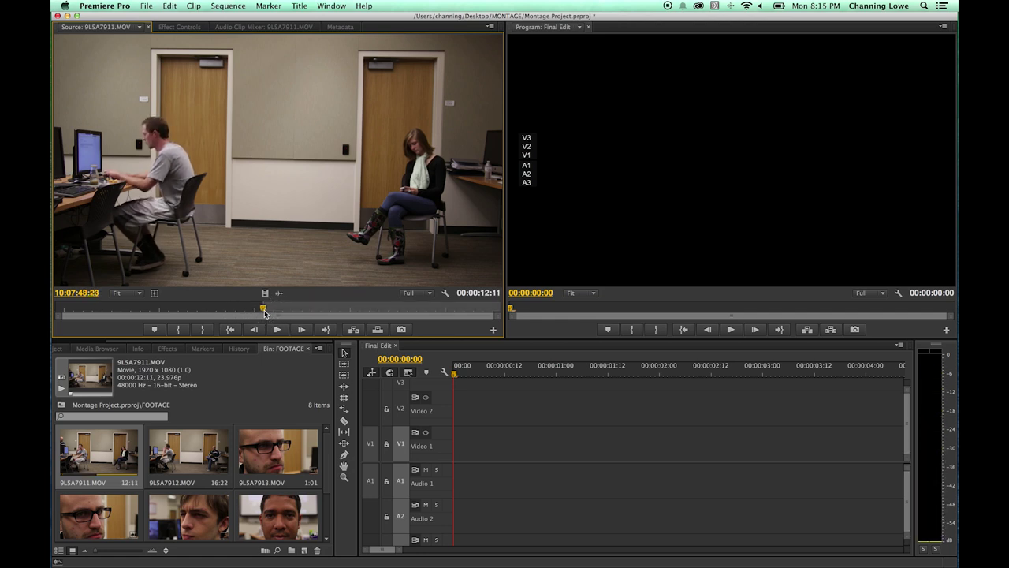
{"action": "key", "text": "space"}
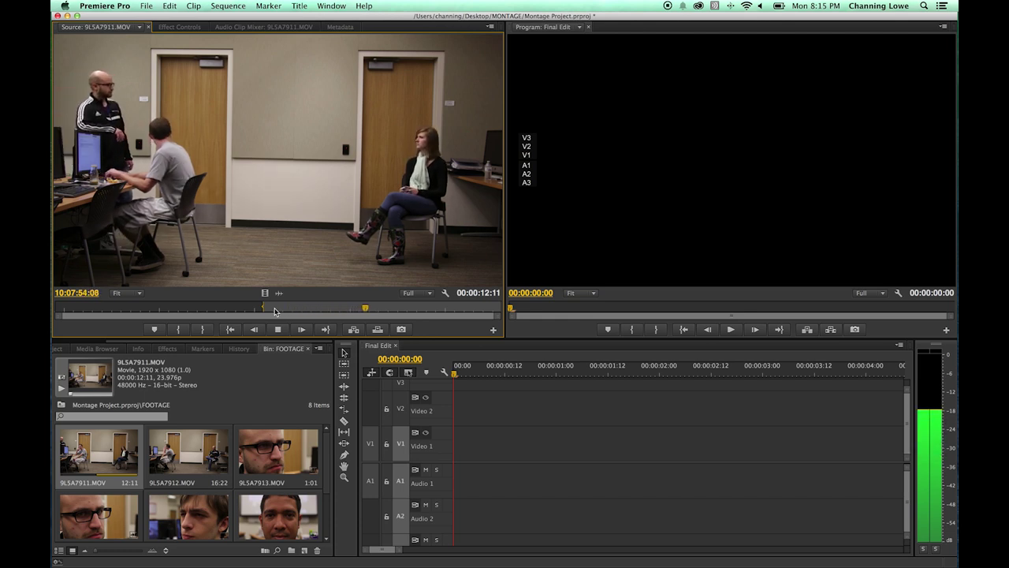
{"action": "key", "text": "space"}
{"action": "key", "text": "o"}
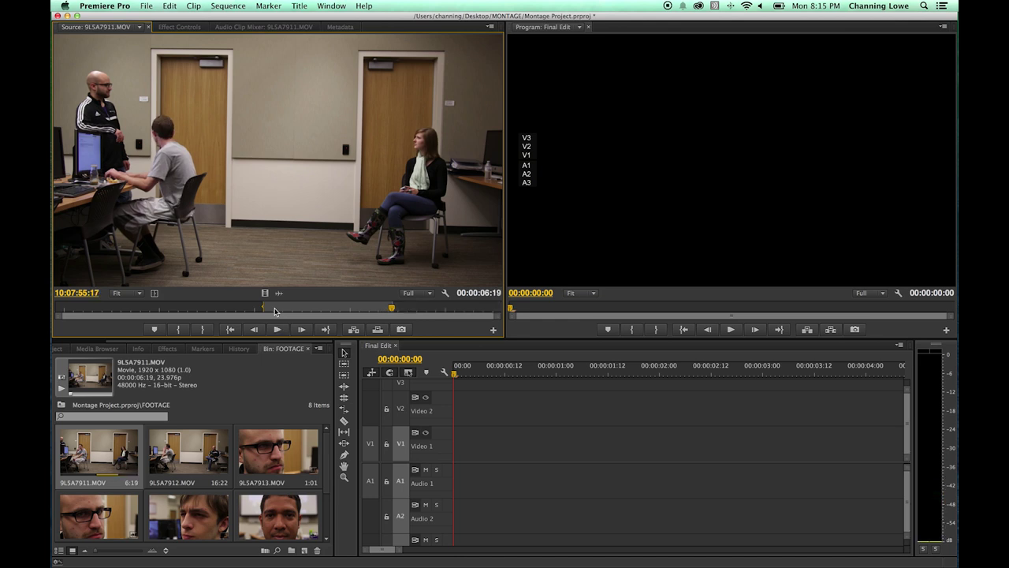
{"action": "key", "text": "period"}
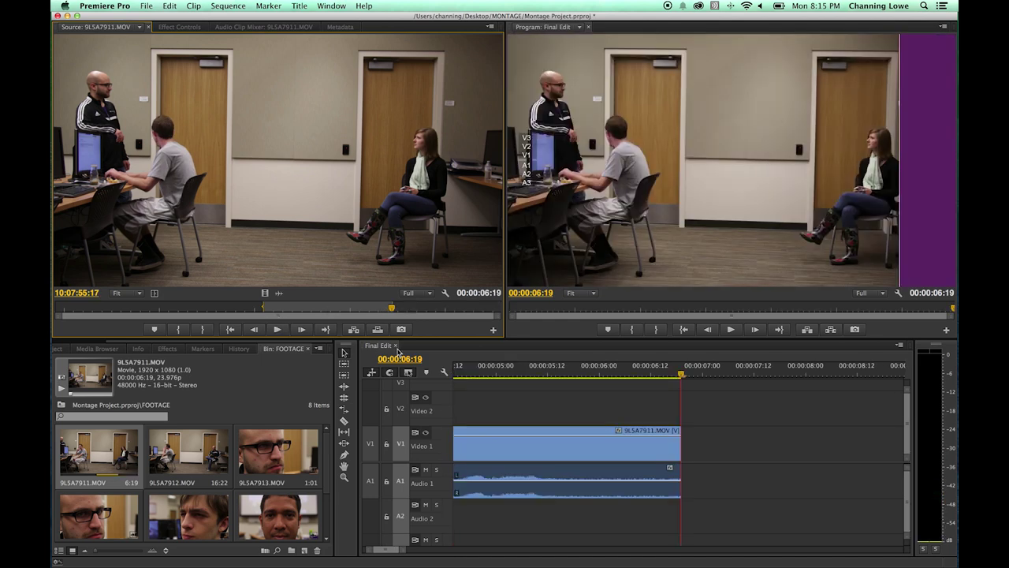
{"action": "left_click", "coordinate": [473, 360]}
- Delete the inserted wide shot's video and audio from the sequence
{"action": "key", "text": "backslash"}
{"action": "left_click_drag", "start_coordinate": [495, 393], "coordinate": [570, 484]}
{"action": "key", "text": "Delete"}
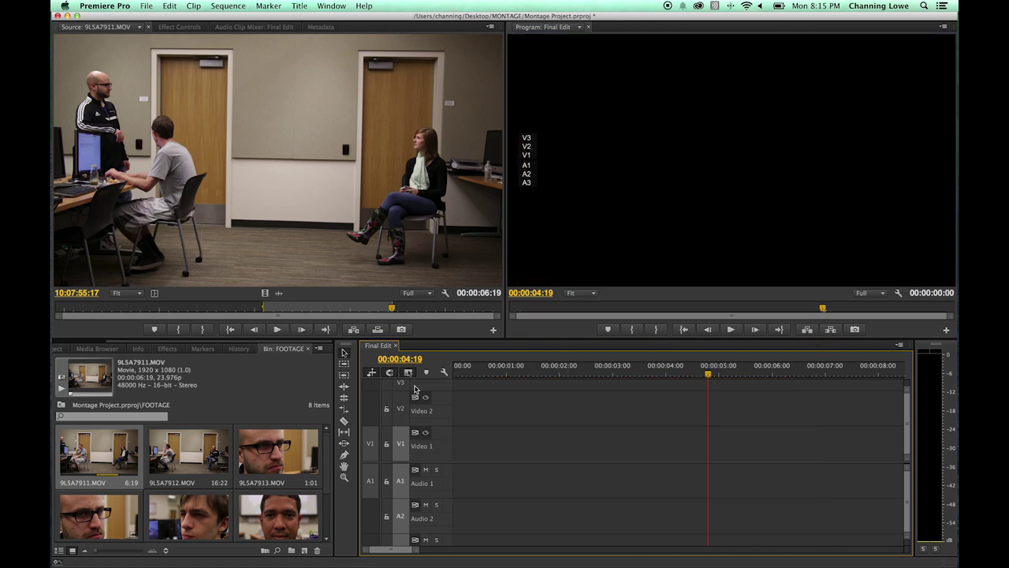
{"action": "key", "text": "Home"}
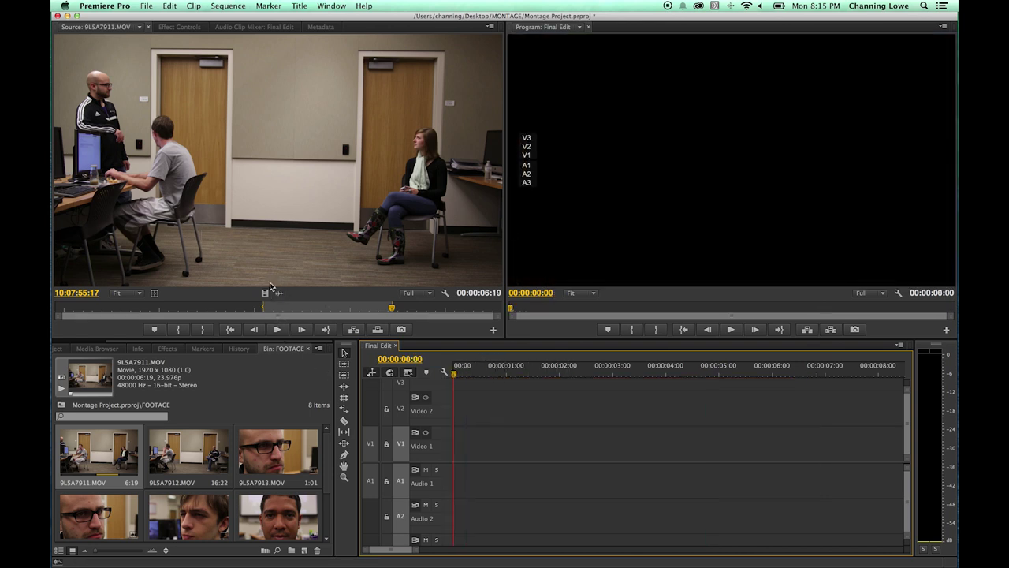
- Place only the video of the 6:19 9L5A7911.MOV section on Video 1 at the sequence start
{"action": "left_click", "coordinate": [265, 294]}
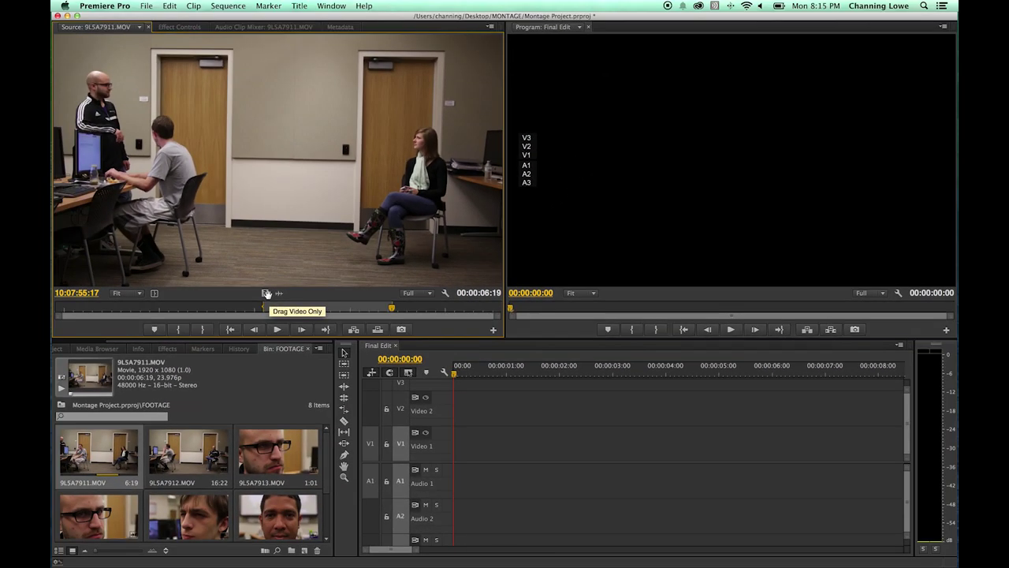
{"action": "left_click_drag", "start_coordinate": [267, 293], "coordinate": [439, 439]}
{"action": "left_click_drag", "start_coordinate": [539, 371], "coordinate": [605, 379]}
{"action": "key", "text": "="}
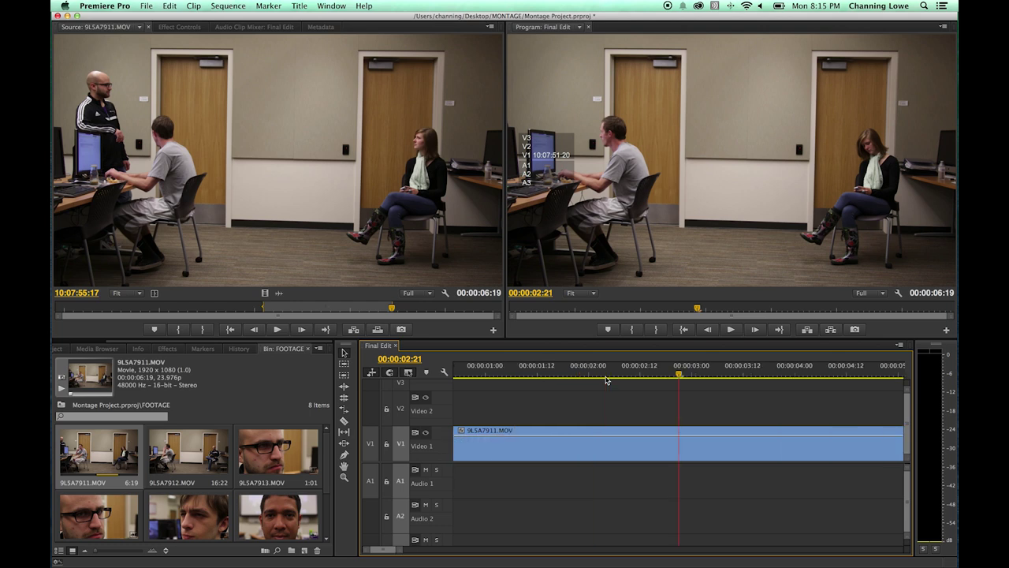
{"action": "key", "text": "-"}
{"action": "key", "text": "End"}
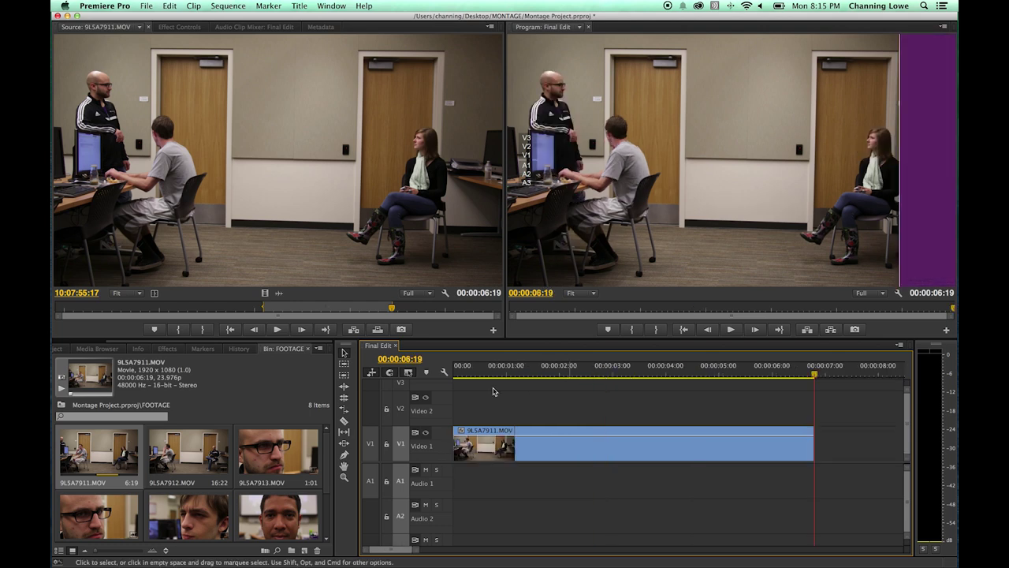
{"action": "double_click", "coordinate": [177, 464]}
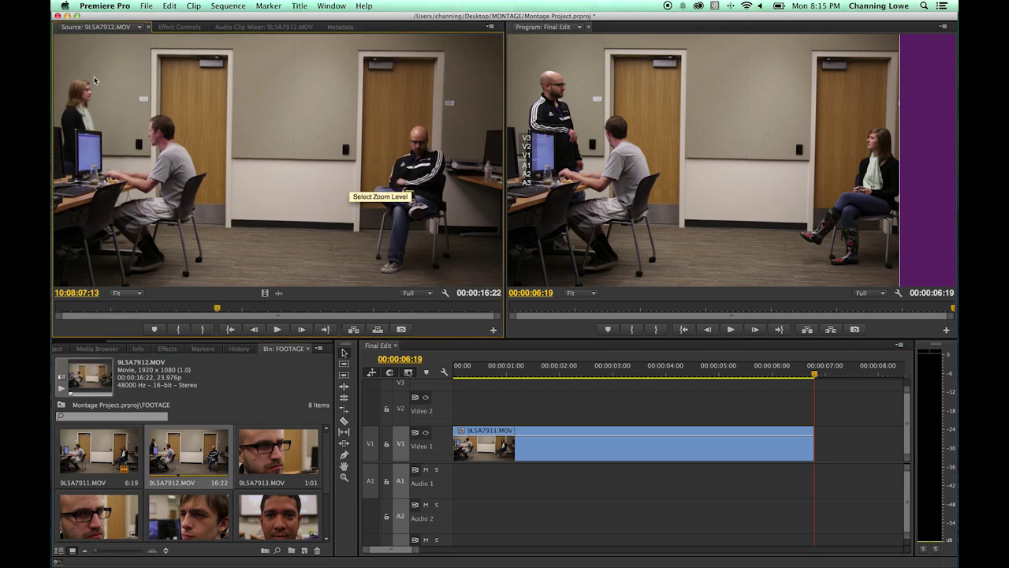
- Set an In point on 9L5A7912.MOV and drop its video only onto Video 2
{"action": "mouse_move", "coordinate": [197, 307]}
{"action": "left_mouse_down"}
{"action": "mouse_move", "coordinate": [153, 314]}
{"action": "mouse_move", "coordinate": [190, 318]}
{"action": "left_mouse_up"}
{"action": "left_click_drag", "start_coordinate": [216, 317], "coordinate": [299, 317]}
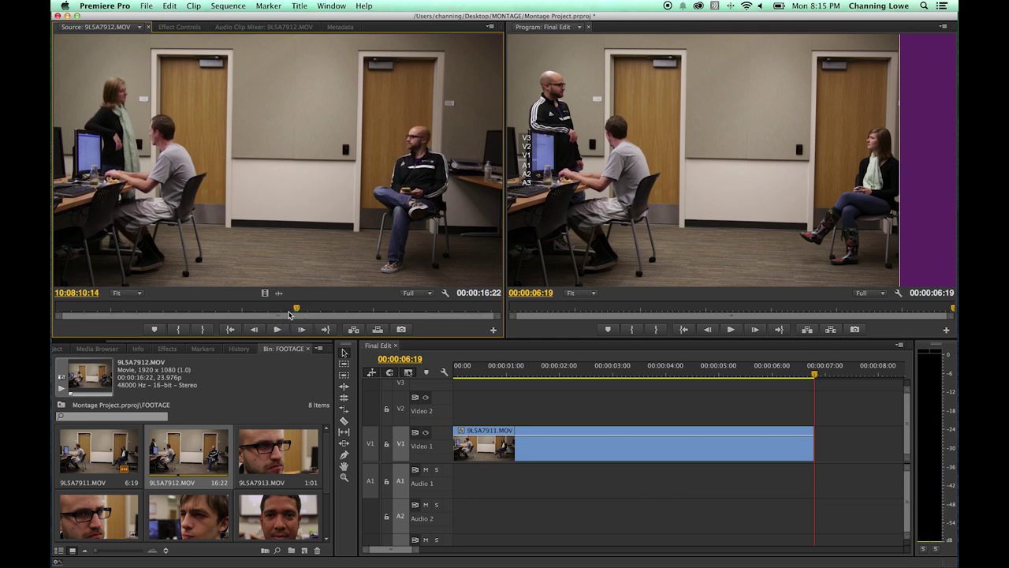
{"action": "key", "text": "i"}
{"action": "left_click", "coordinate": [599, 377]}
{"action": "left_click_drag", "start_coordinate": [599, 376], "coordinate": [694, 395]}
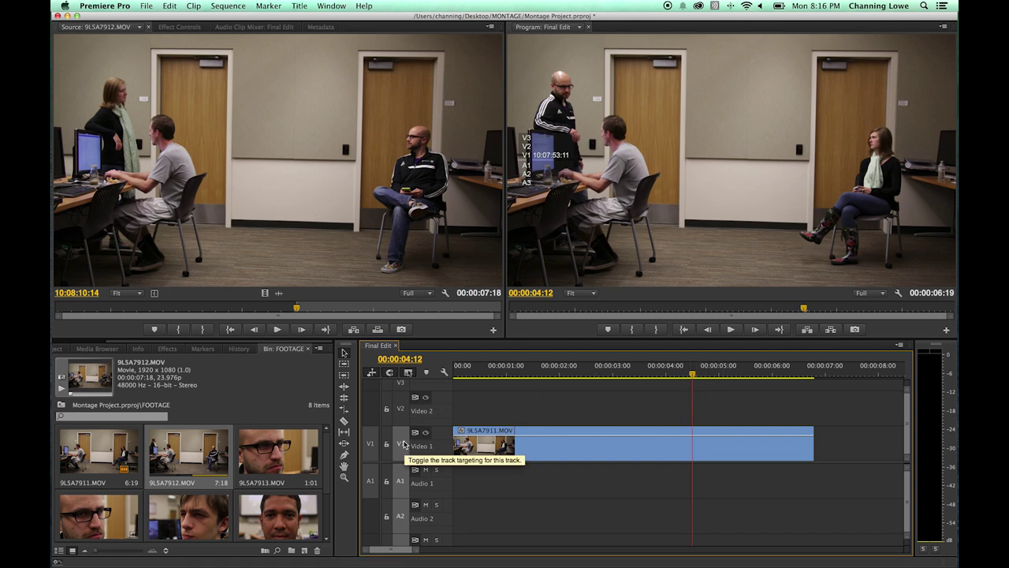
{"action": "left_click", "coordinate": [402, 410]}
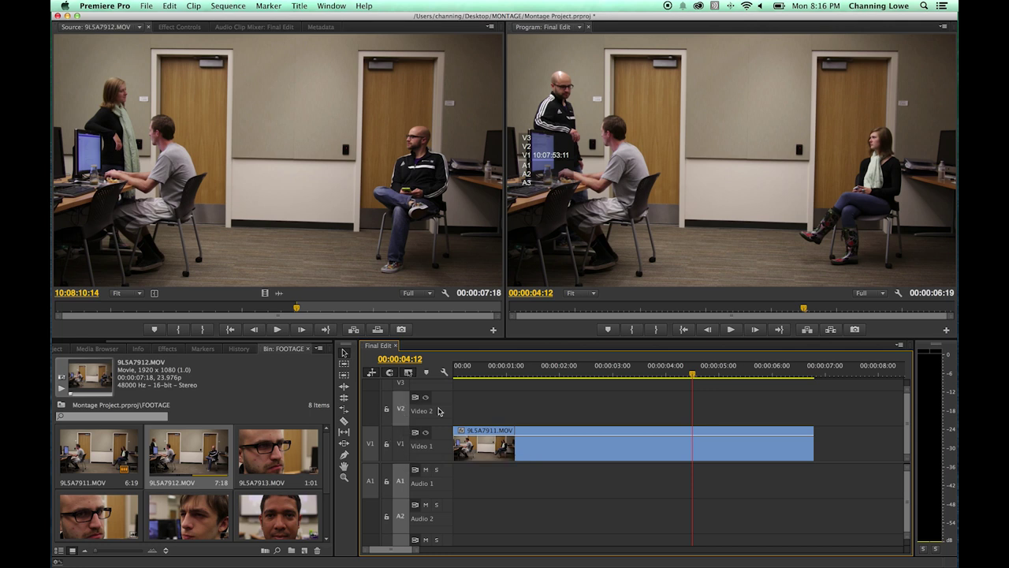
{"action": "left_click_drag", "start_coordinate": [268, 294], "coordinate": [751, 388]}
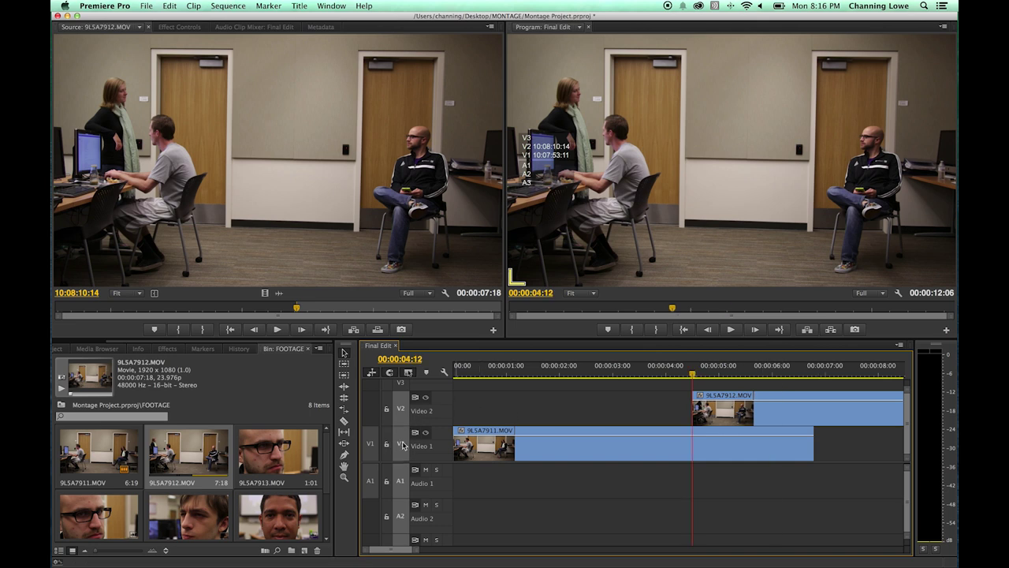
- Cut the Video 2 clip at 00:00:06:19, delete the overhang, and extend its start to 0
{"action": "key", "text": "Down"}
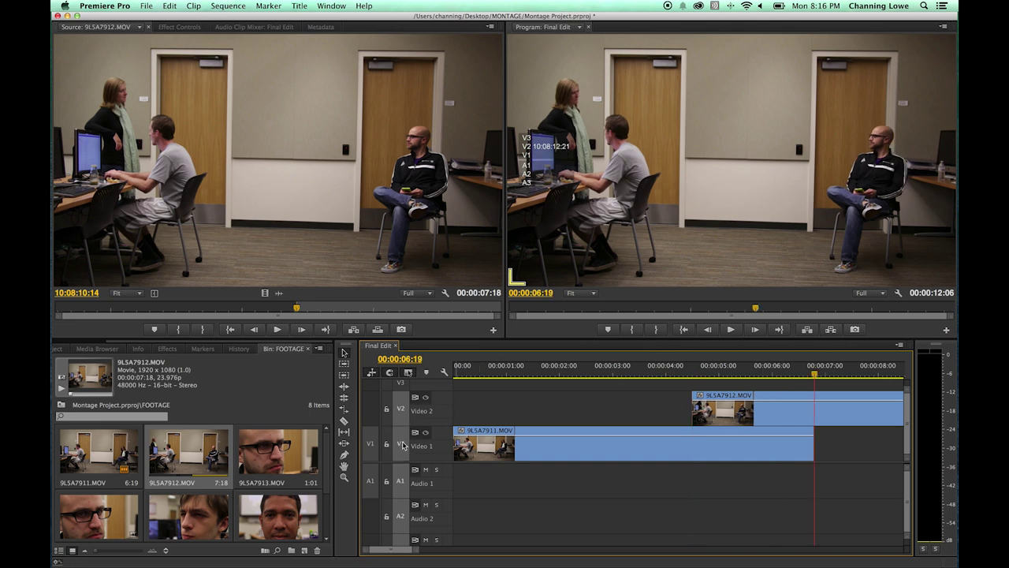
{"action": "key", "text": "super+k"}
{"action": "left_click", "coordinate": [844, 422]}
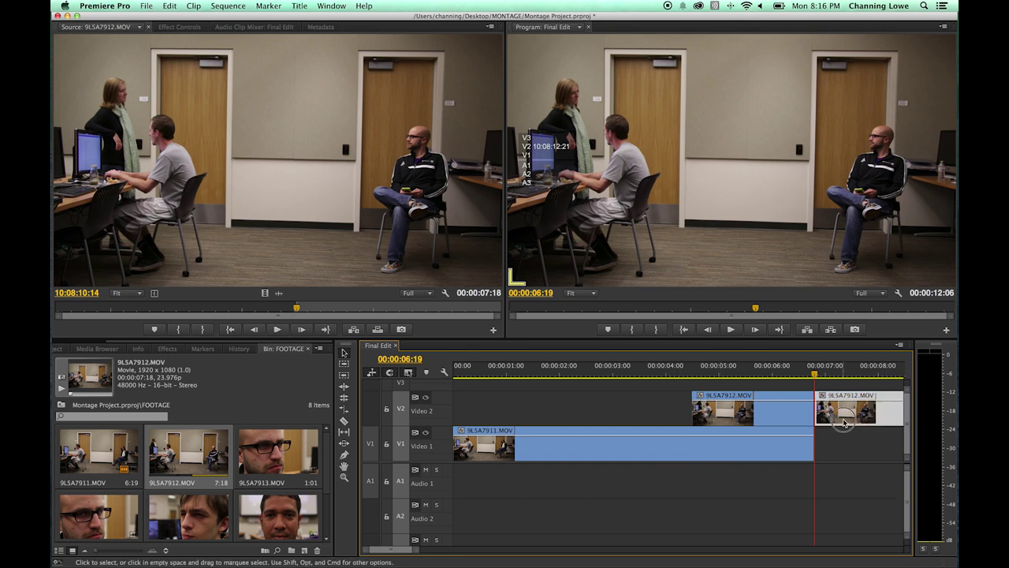
{"action": "key", "text": "Delete"}
{"action": "left_click_drag", "start_coordinate": [791, 379], "coordinate": [442, 410]}
{"action": "mouse_move", "coordinate": [623, 374]}
{"action": "left_mouse_down"}
{"action": "mouse_move", "coordinate": [714, 377]}
{"action": "mouse_move", "coordinate": [635, 372]}
{"action": "left_mouse_up"}
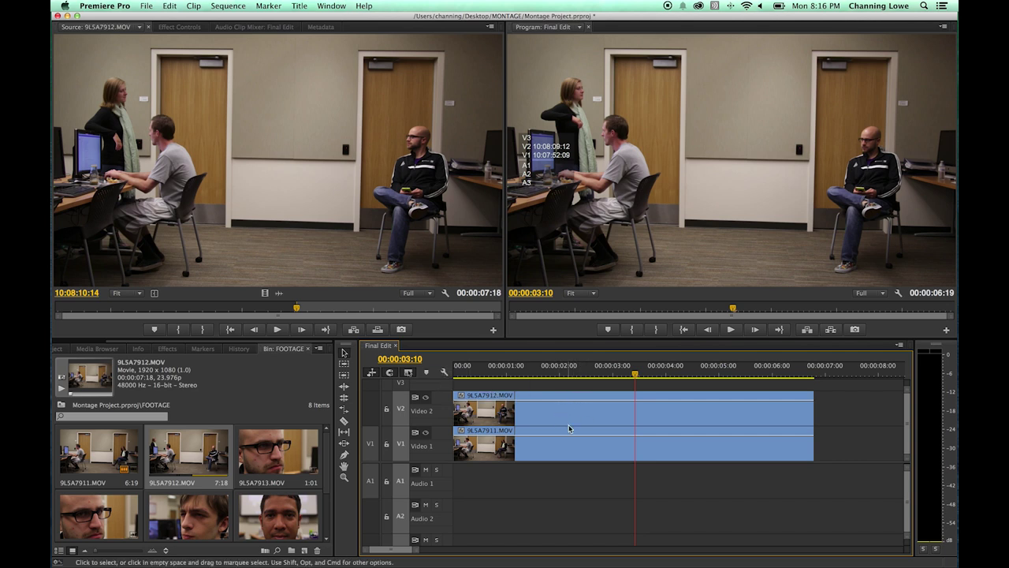
{"action": "key", "text": "shift+minus"}
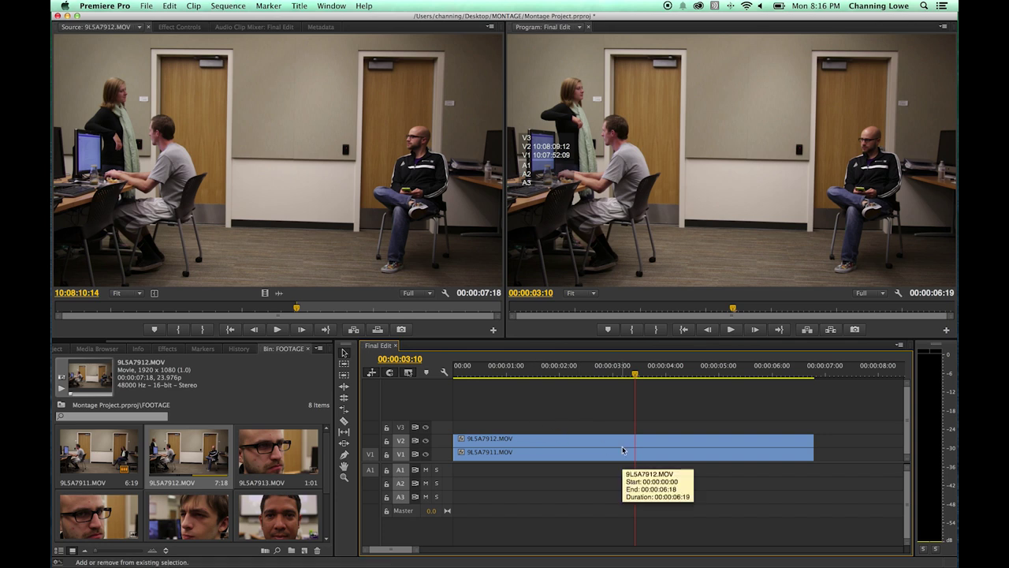
{"action": "key", "text": "shift+equal"}
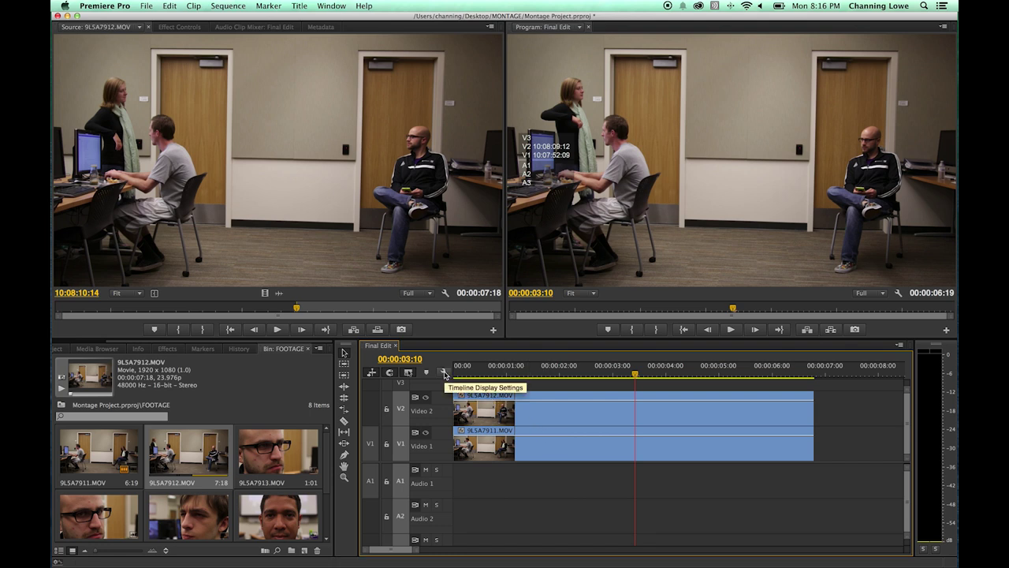
{"action": "left_click", "coordinate": [444, 371]}
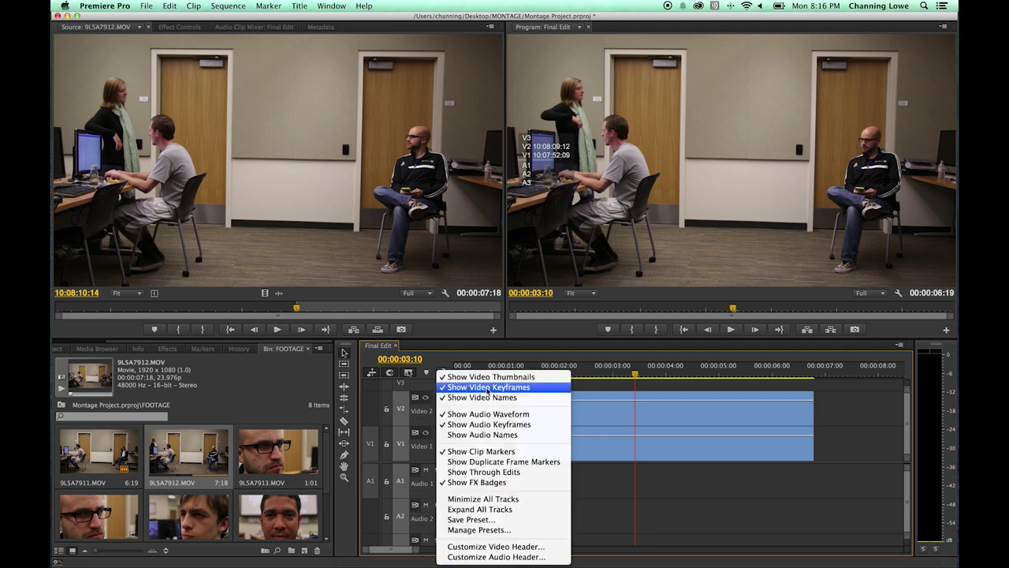
{"action": "left_click", "coordinate": [449, 388]}
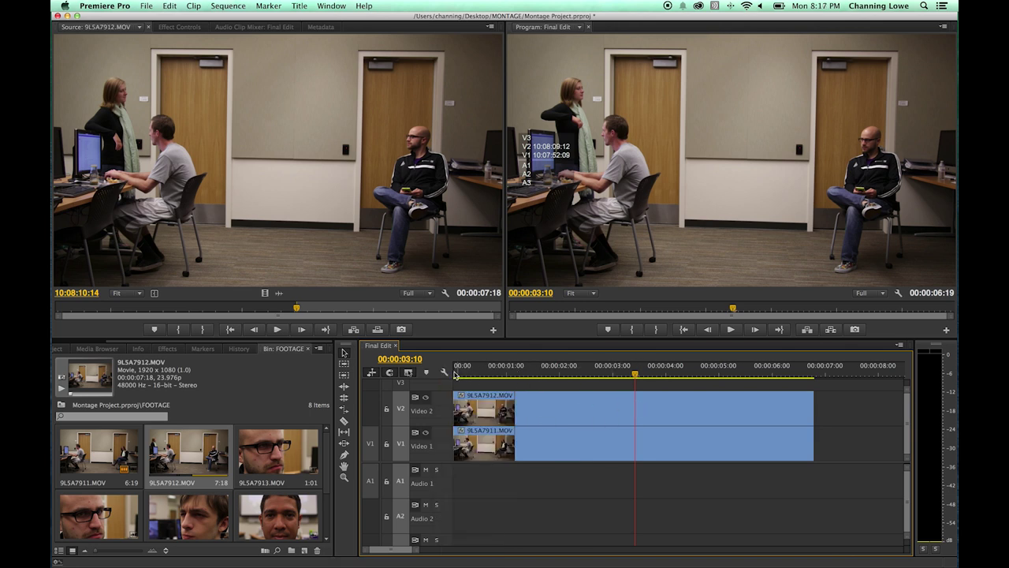
{"action": "left_click", "coordinate": [444, 373]}
{"action": "left_click", "coordinate": [463, 385]}
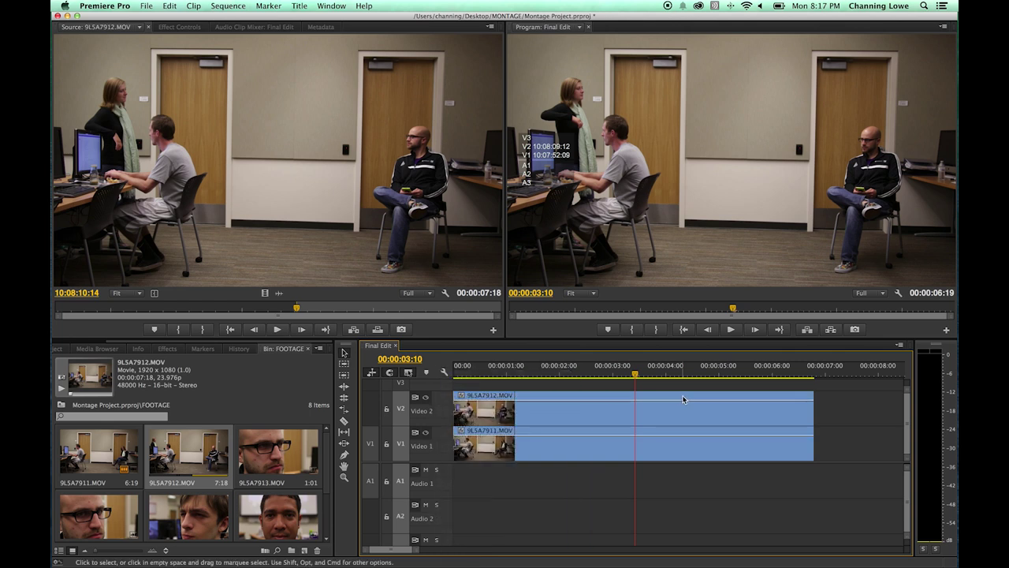
{"action": "left_click_drag", "start_coordinate": [634, 376], "coordinate": [617, 412]}
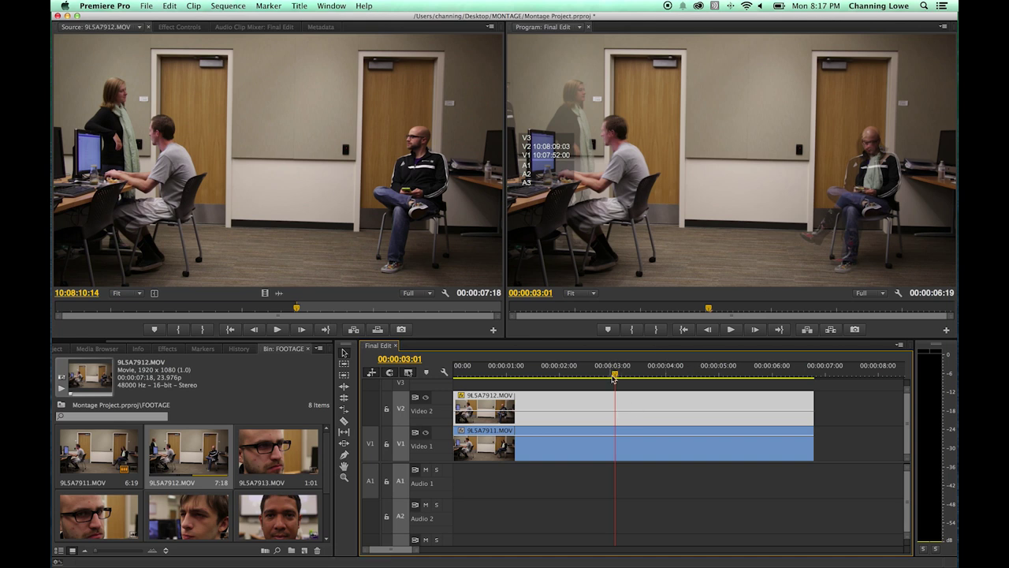
{"action": "key", "text": "Delete"}
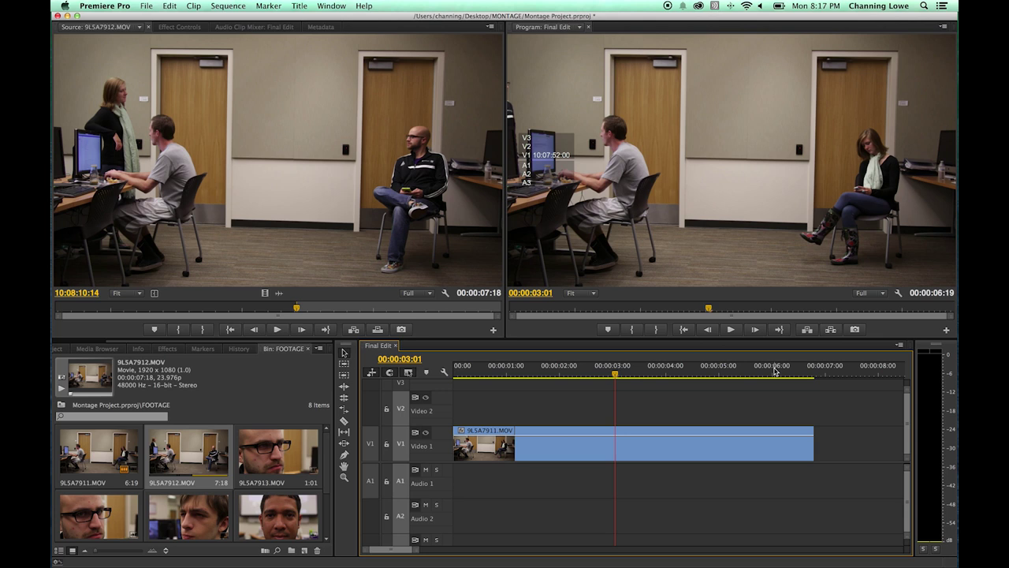
{"action": "key", "text": "super+z"}
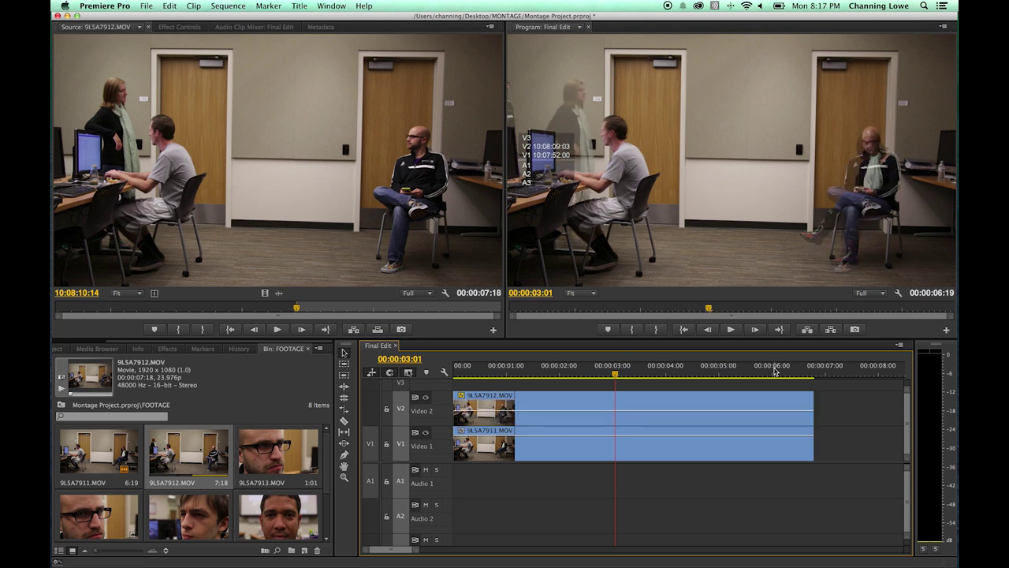
{"action": "left_click", "coordinate": [620, 411], "text": "shift"}
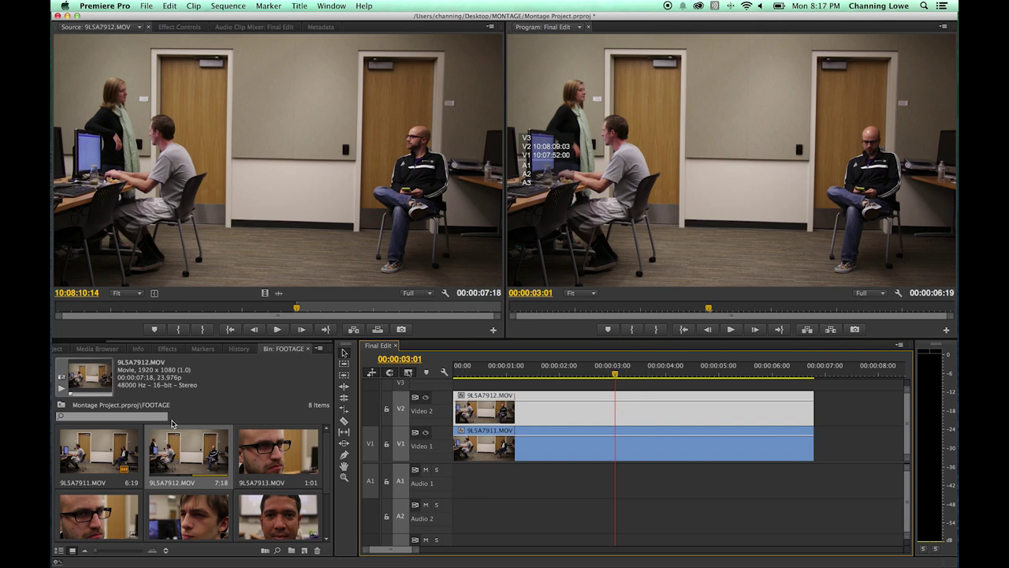
- Search the effects for 'crop', apply Crop to the Video 2 clip, and view its Effect Controls
{"action": "left_click", "coordinate": [167, 348]}
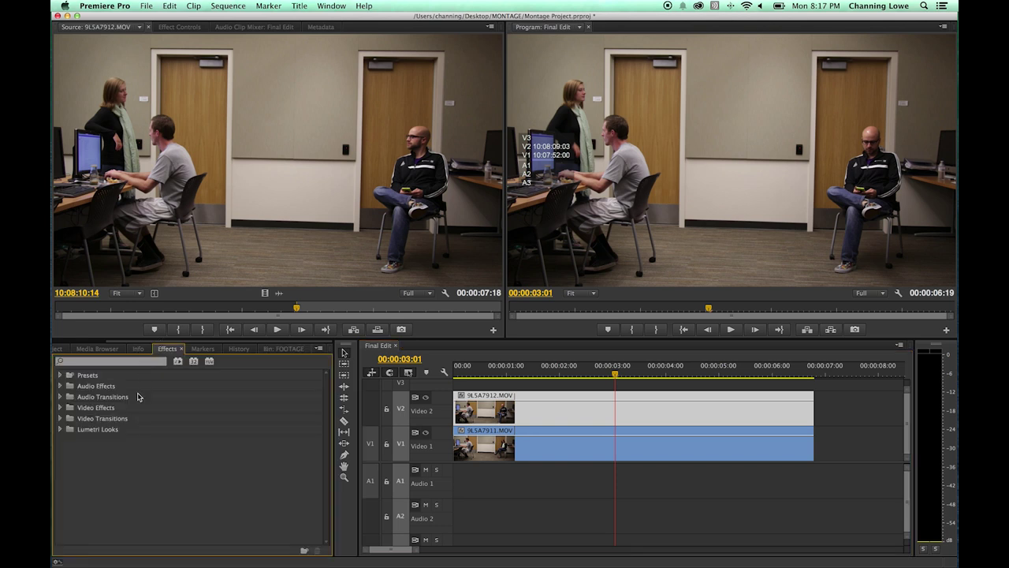
{"action": "left_click", "coordinate": [76, 362]}
{"action": "type", "text": "crop"}
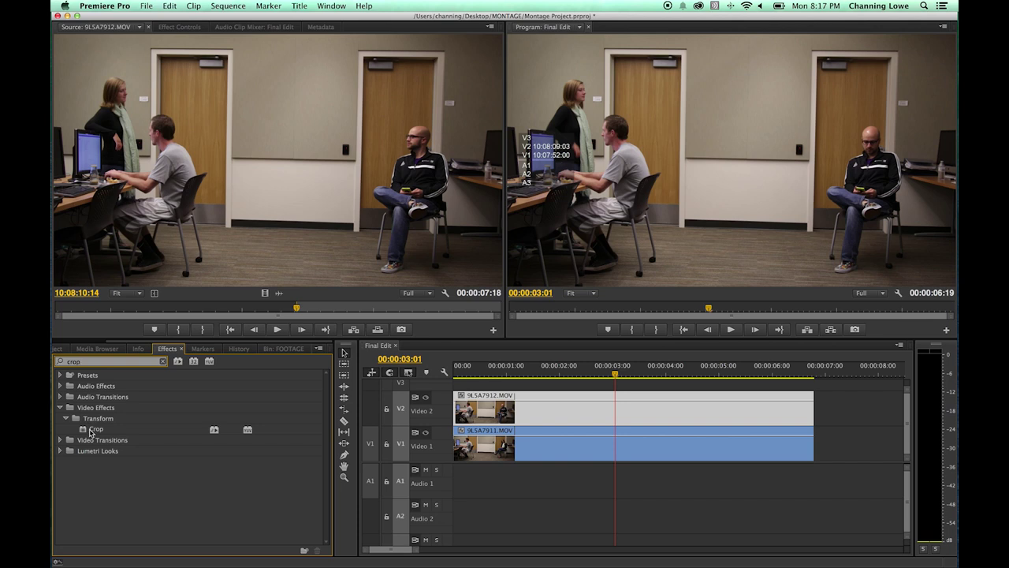
{"action": "left_click_drag", "start_coordinate": [91, 433], "coordinate": [524, 411]}
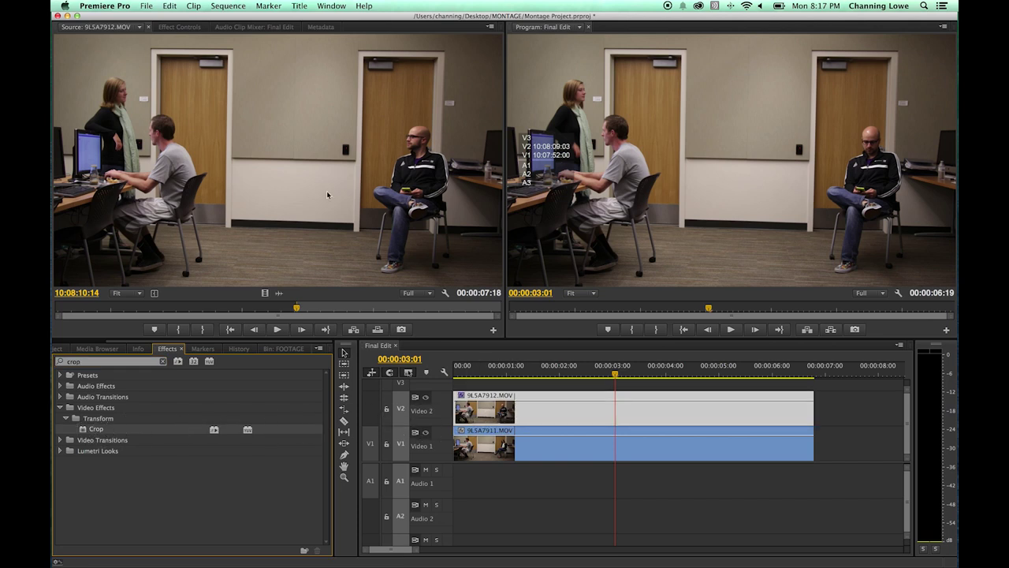
{"action": "left_click", "coordinate": [178, 29]}
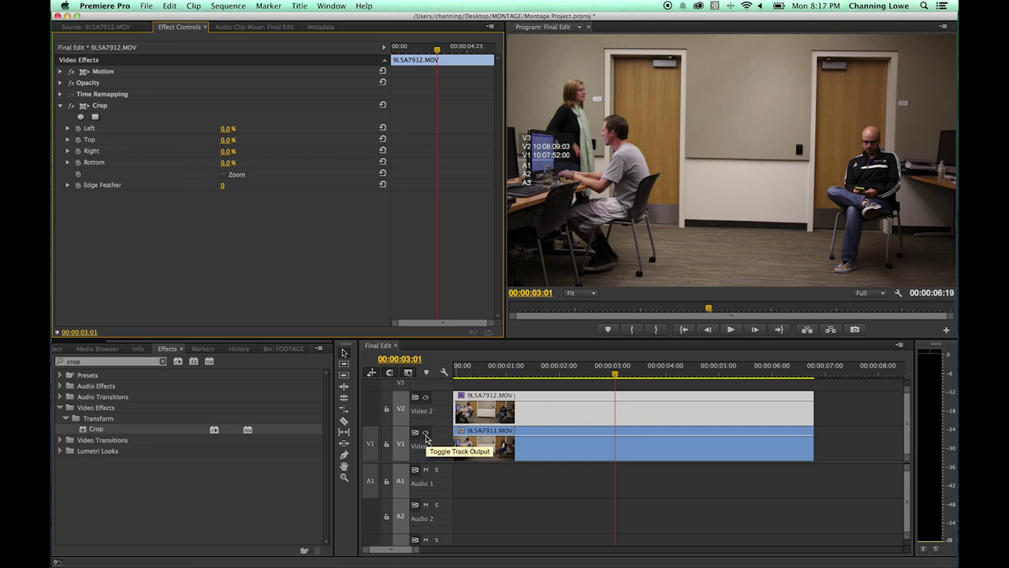
- Set the Video 2 clip's Crop Right to 43%, checking it with Video 1 hidden
{"action": "left_click", "coordinate": [426, 435]}
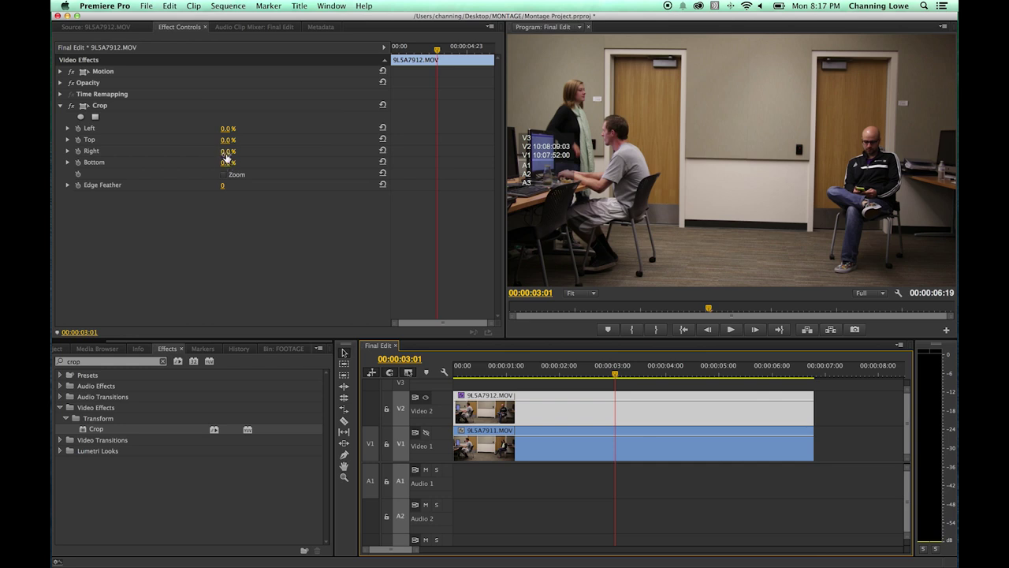
{"action": "mouse_move", "coordinate": [227, 154]}
{"action": "left_mouse_down"}
{"action": "mouse_move", "coordinate": [276, 154]}
{"action": "mouse_move", "coordinate": [225, 155]}
{"action": "mouse_move", "coordinate": [260, 127]}
{"action": "mouse_move", "coordinate": [230, 128]}
{"action": "mouse_move", "coordinate": [252, 140]}
{"action": "mouse_move", "coordinate": [233, 140]}
{"action": "mouse_move", "coordinate": [240, 163]}
{"action": "mouse_move", "coordinate": [225, 162]}
{"action": "left_mouse_up"}
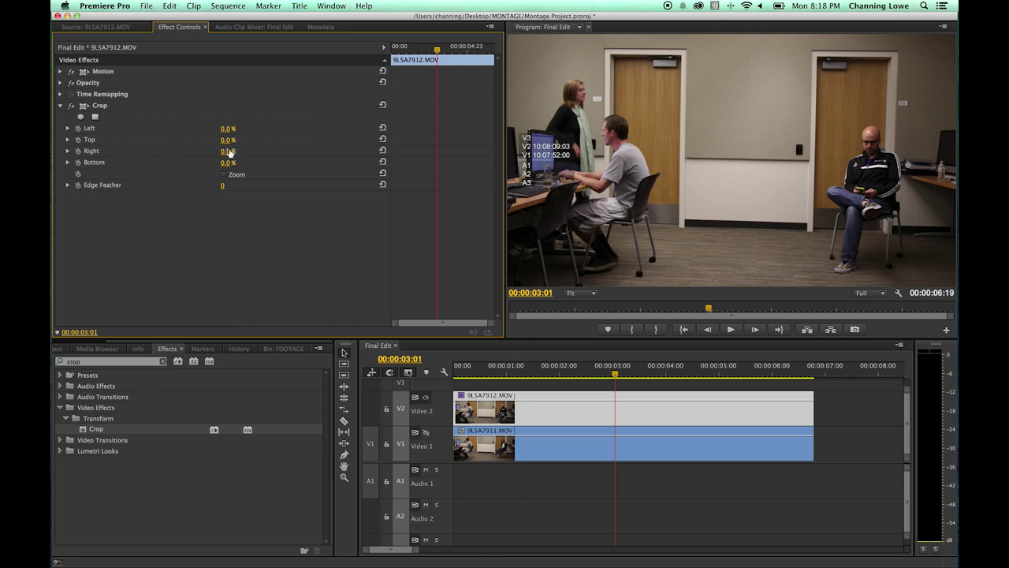
{"action": "left_click_drag", "start_coordinate": [224, 153], "coordinate": [329, 157]}
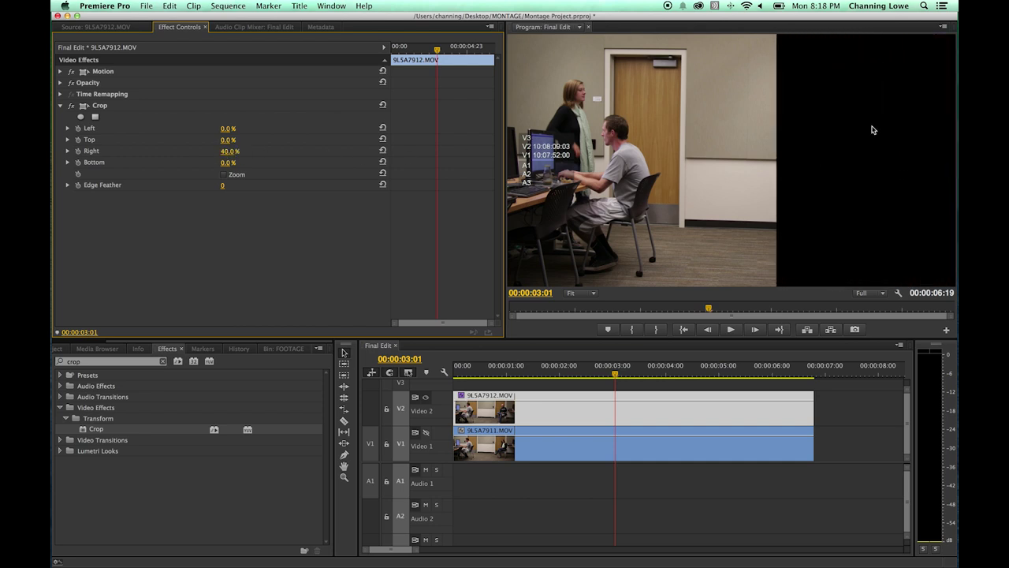
{"action": "left_click", "coordinate": [425, 433]}
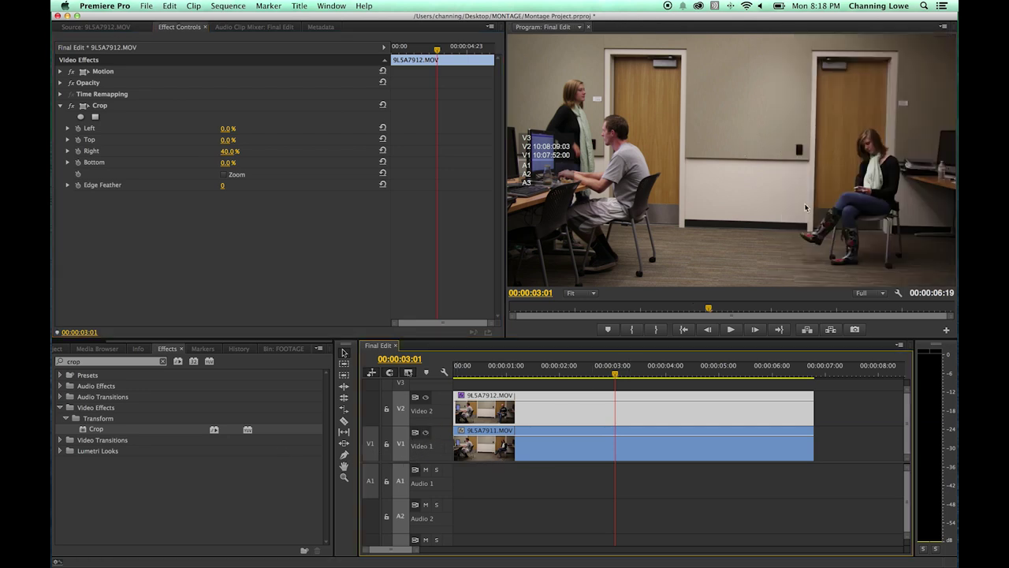
{"action": "left_click_drag", "start_coordinate": [230, 152], "coordinate": [316, 156]}
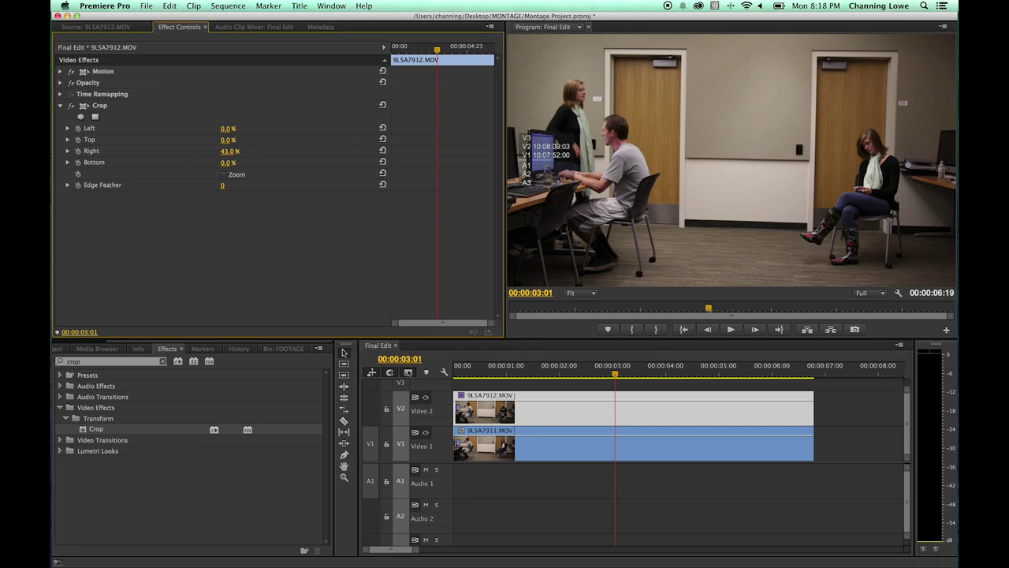
- Play the sequence from the start to preview the split, then reselect the Video 2 clip with Video 1 hidden
{"action": "left_click", "coordinate": [629, 360]}
{"action": "key", "text": "Home"}
{"action": "key", "text": "space"}
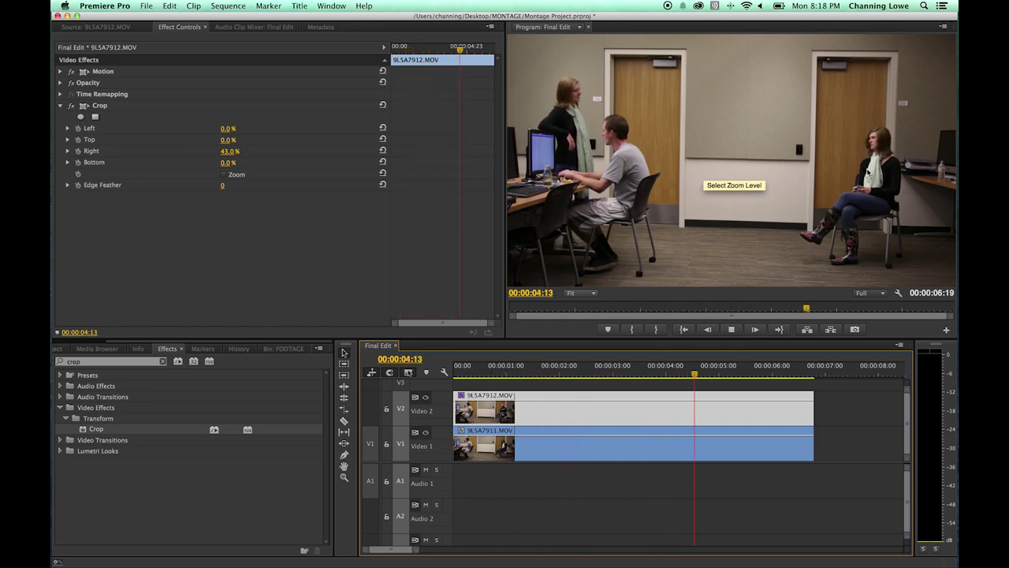
{"action": "left_click", "coordinate": [809, 393]}
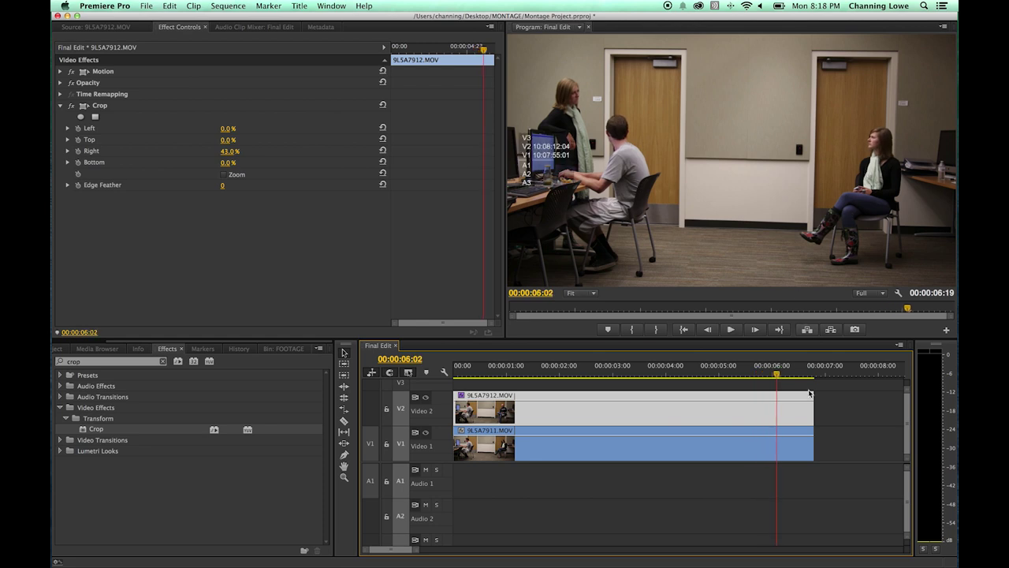
{"action": "left_click_drag", "start_coordinate": [763, 371], "coordinate": [690, 373]}
{"action": "left_click", "coordinate": [833, 413]}
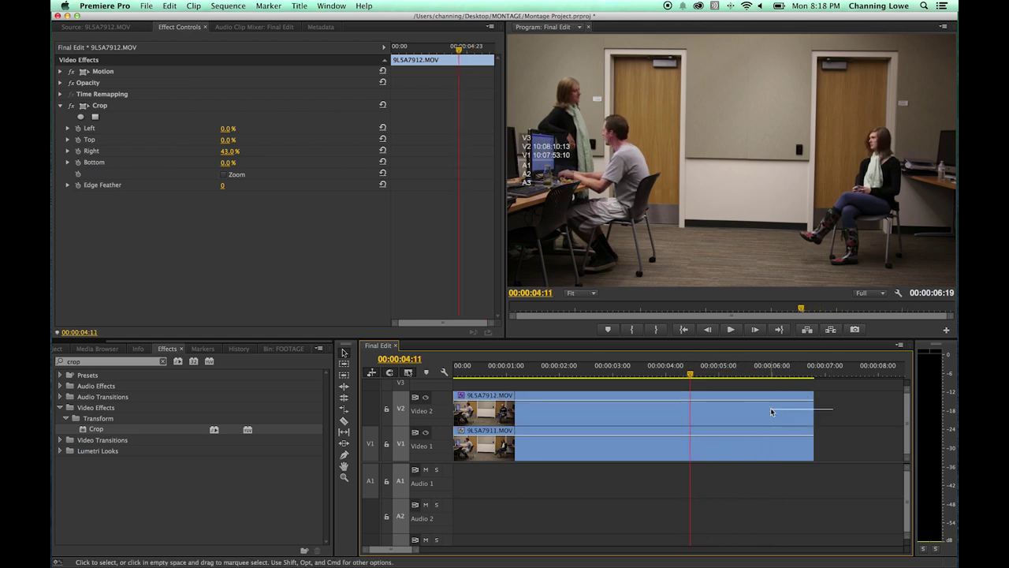
{"action": "left_click", "coordinate": [753, 406]}
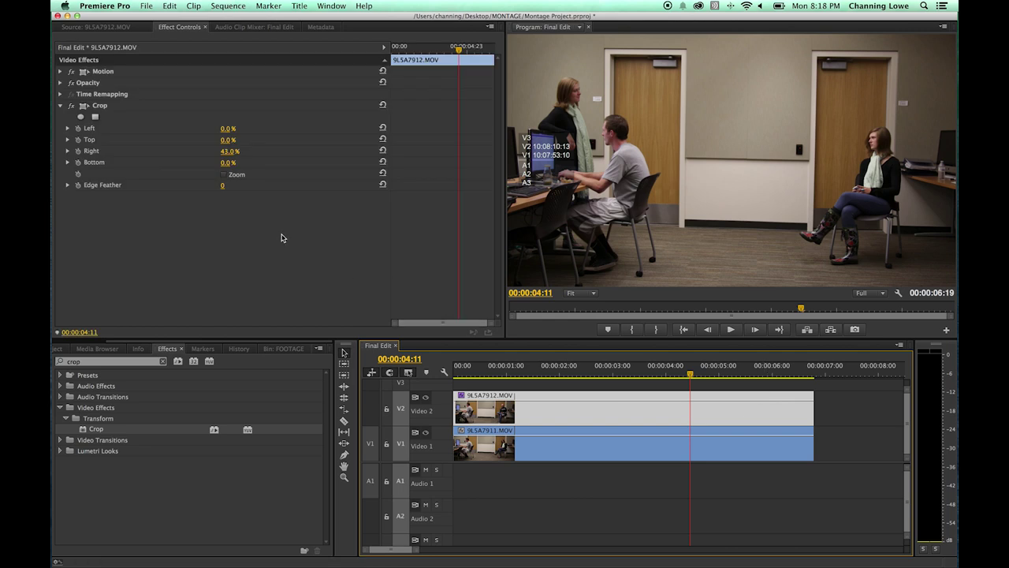
{"action": "left_click", "coordinate": [426, 432]}
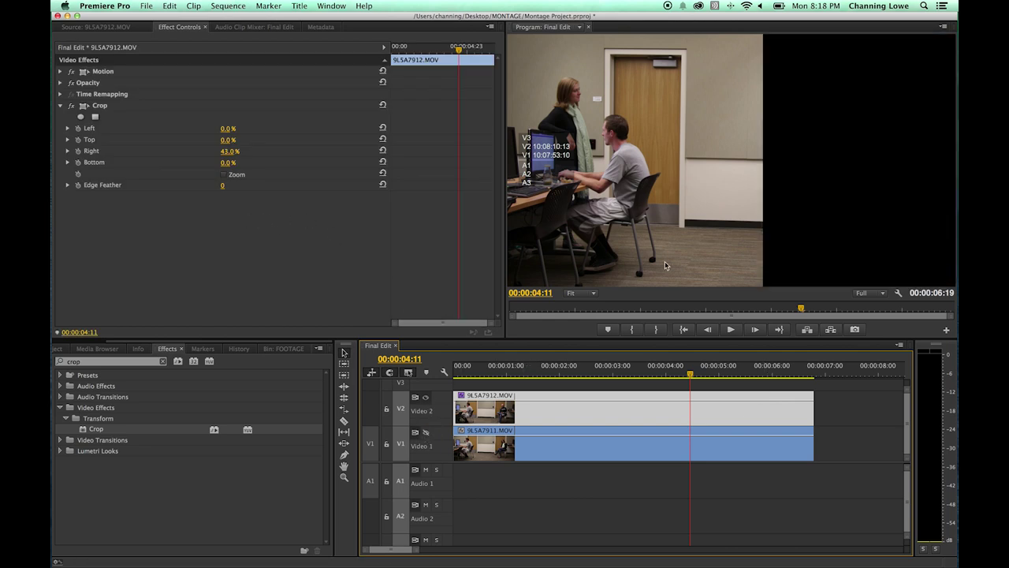
- Set the Video 2 clip's Crop Edge Feather to 130 and show Video 1 again
{"action": "left_click", "coordinate": [221, 193]}
{"action": "left_click_drag", "start_coordinate": [222, 185], "coordinate": [324, 184]}
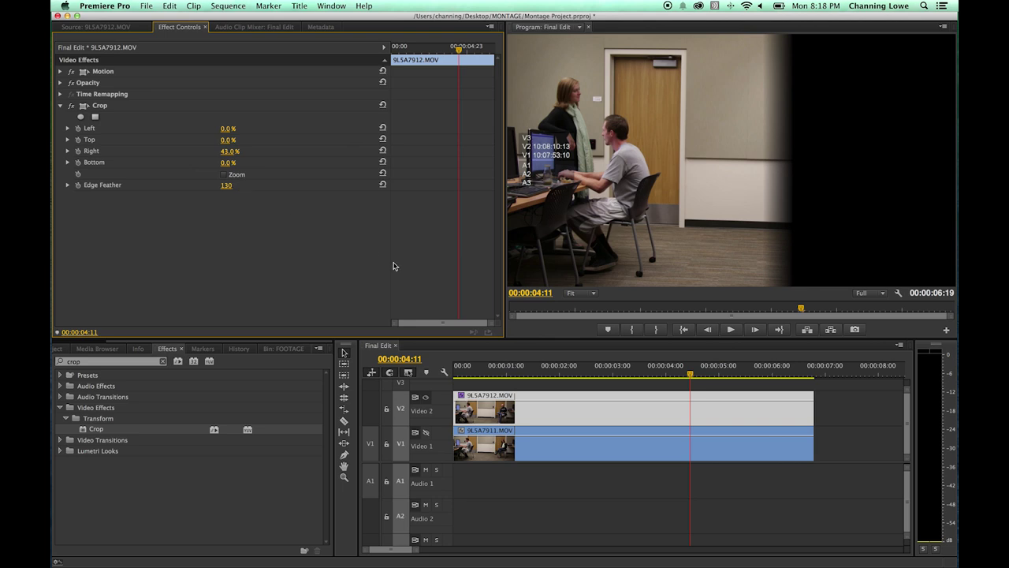
{"action": "left_click", "coordinate": [427, 434]}
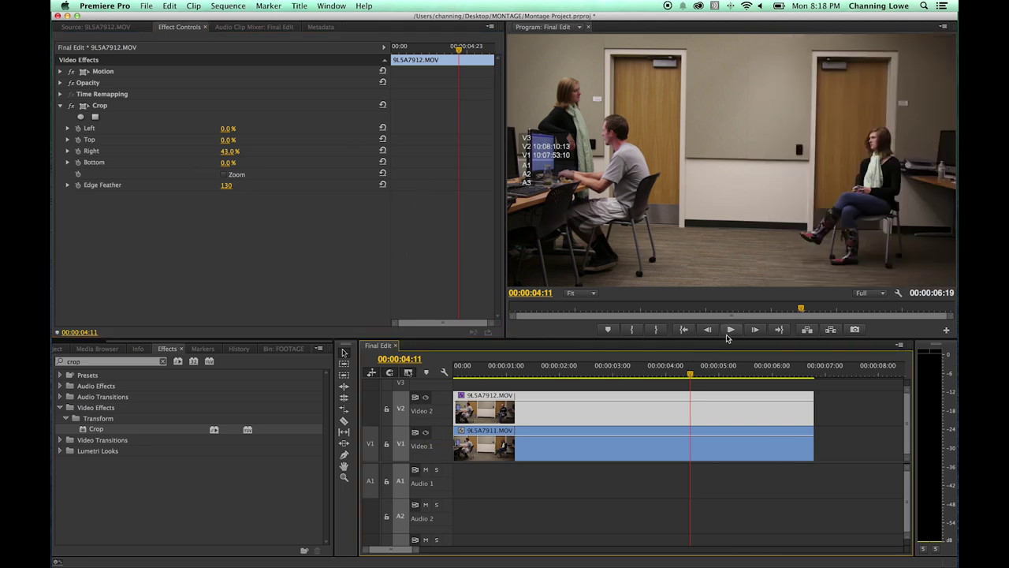
- Play back the feathered split screen from about three seconds, then select both clips
{"action": "left_click_drag", "start_coordinate": [692, 376], "coordinate": [458, 376]}
{"action": "key", "text": "space"}
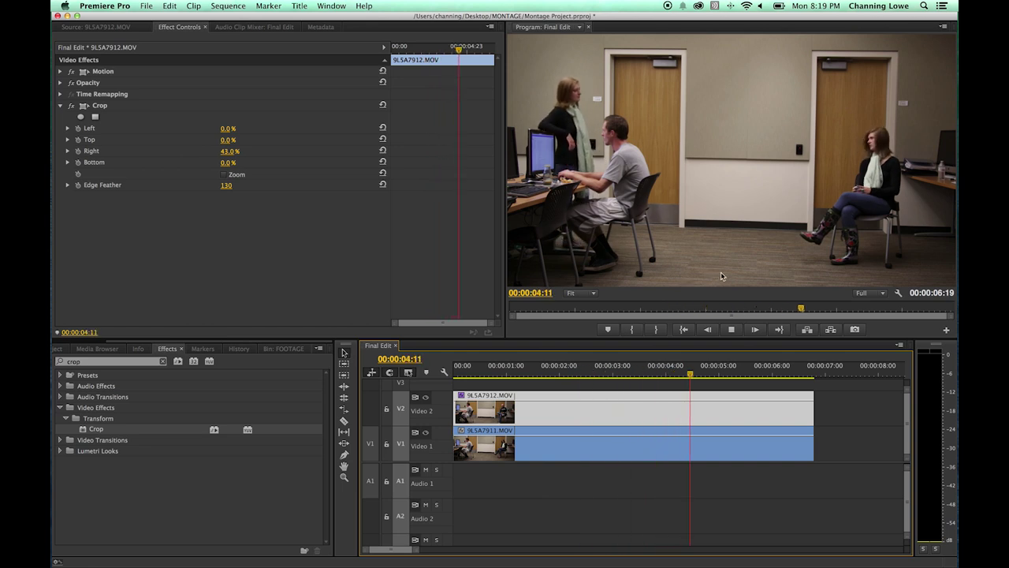
{"action": "key", "text": "space"}
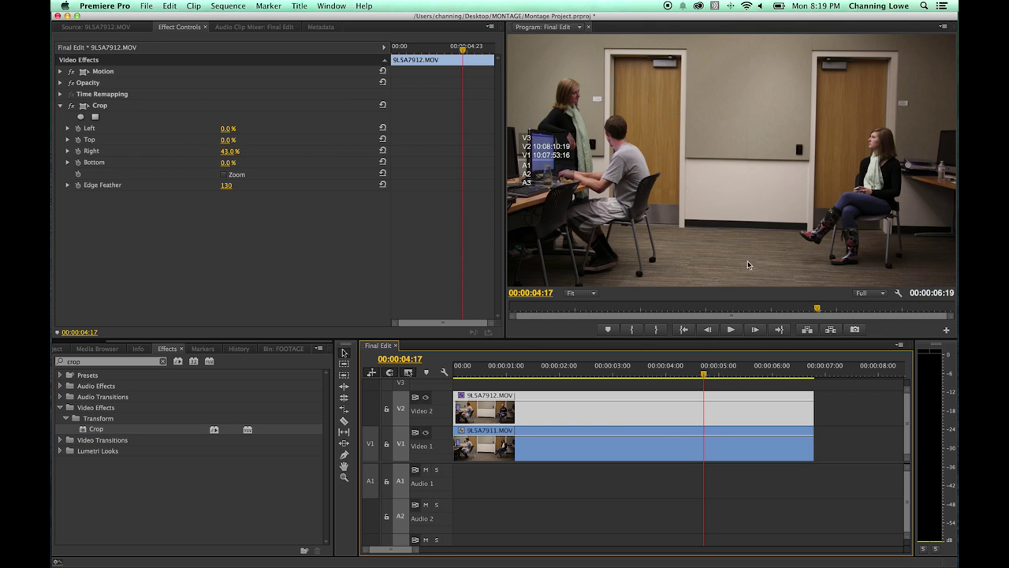
{"action": "left_click_drag", "start_coordinate": [838, 399], "coordinate": [765, 430]}
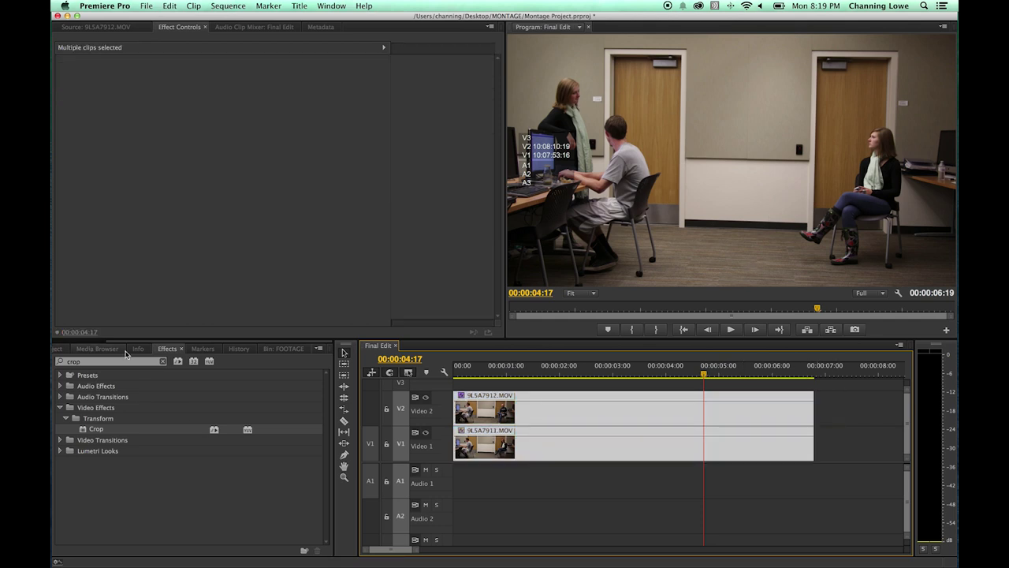
- Rename the Final Edit sequence to 'Girl Who Sees Herself' in the Project panel
{"action": "scroll", "coordinate": [126, 351], "scroll_direction": "up", "scroll_amount": 3}
{"action": "left_click", "coordinate": [90, 349]}
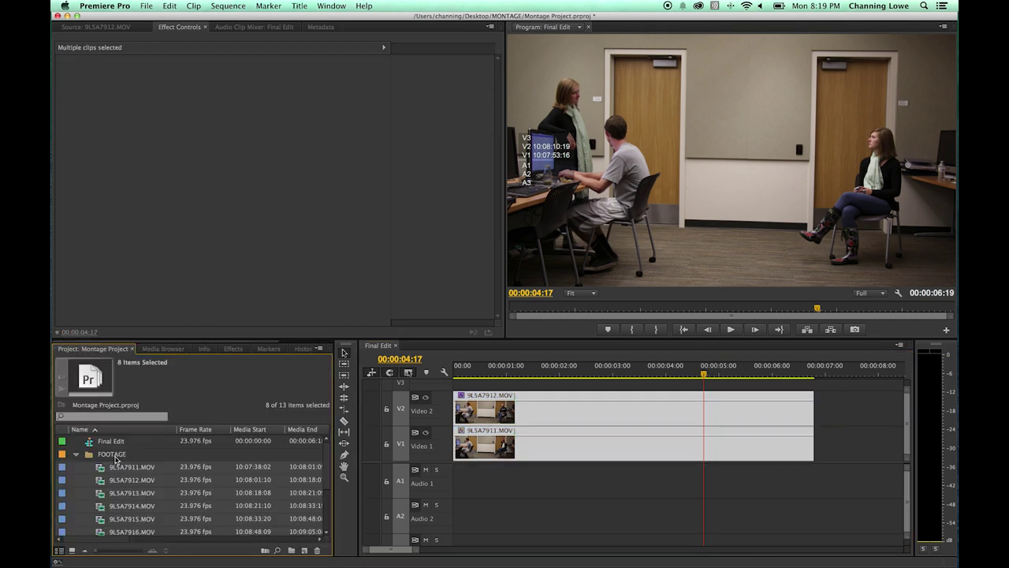
{"action": "left_click", "coordinate": [76, 454]}
{"action": "left_click", "coordinate": [135, 443]}
{"action": "left_click", "coordinate": [139, 443]}
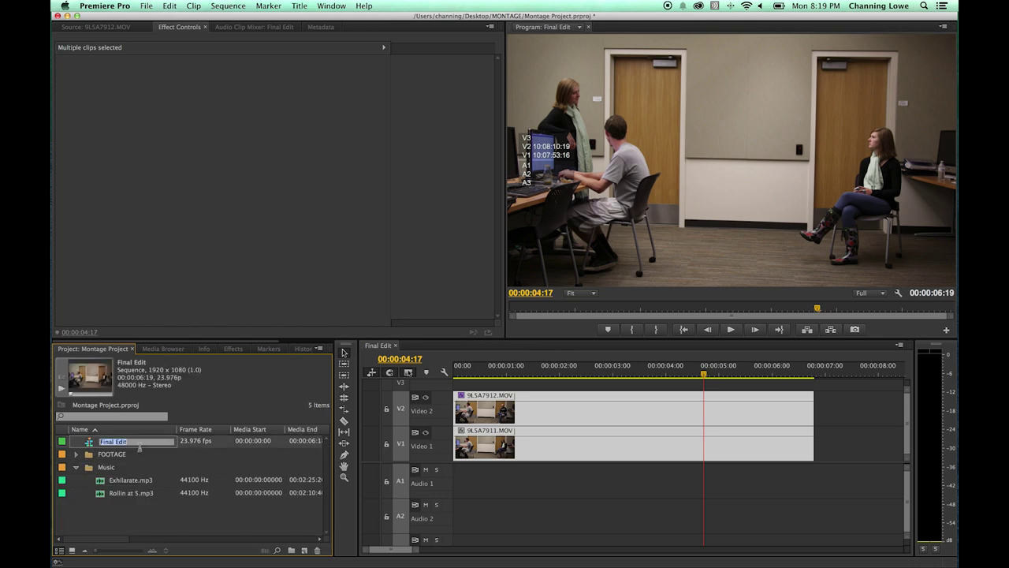
{"action": "type", "text": "Girl Who Sees Hers"}
{"action": "type", "text": "elf"}
{"action": "key", "text": "Tab"}
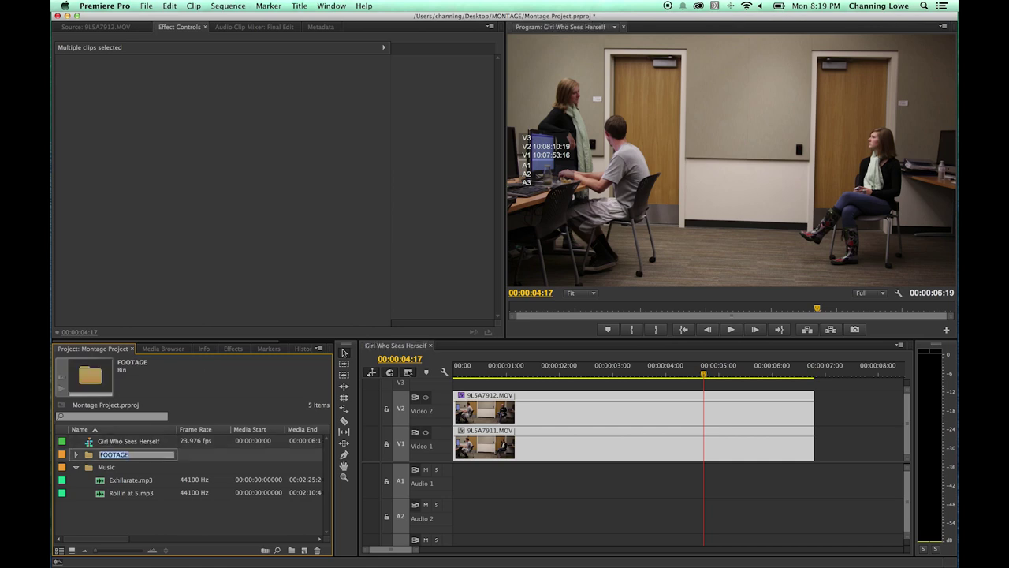
{"action": "left_click", "coordinate": [77, 455]}
{"action": "left_click", "coordinate": [102, 494]}
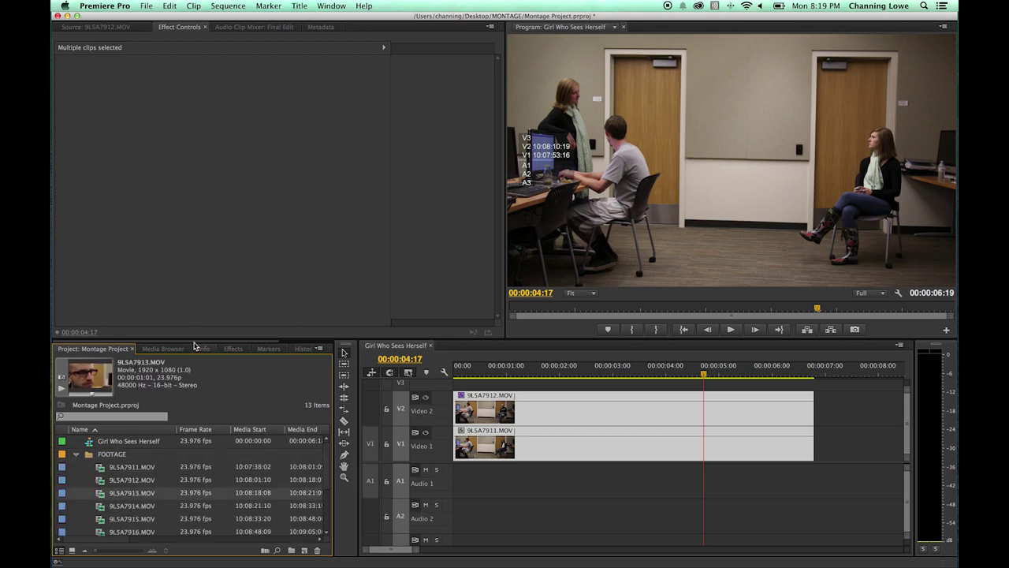
- Build a new 9L5A7915 sequence by dropping 9L5A7915.MOV from the FOOTAGE bin onto New Item
{"action": "scroll", "coordinate": [266, 344], "scroll_direction": "down", "scroll_amount": 3}
{"action": "left_click", "coordinate": [282, 347]}
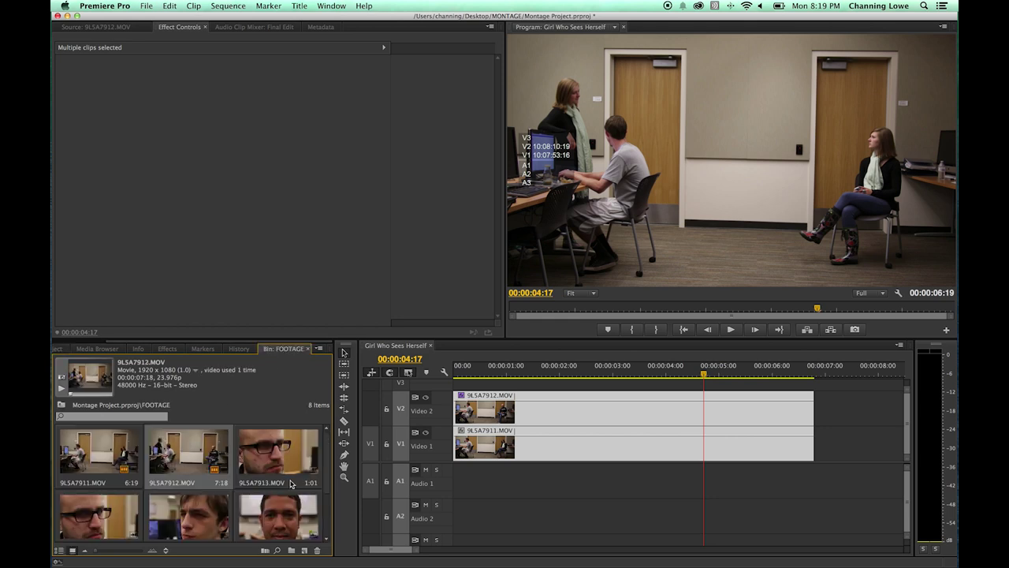
{"action": "scroll", "coordinate": [257, 476], "scroll_direction": "down", "scroll_amount": 3}
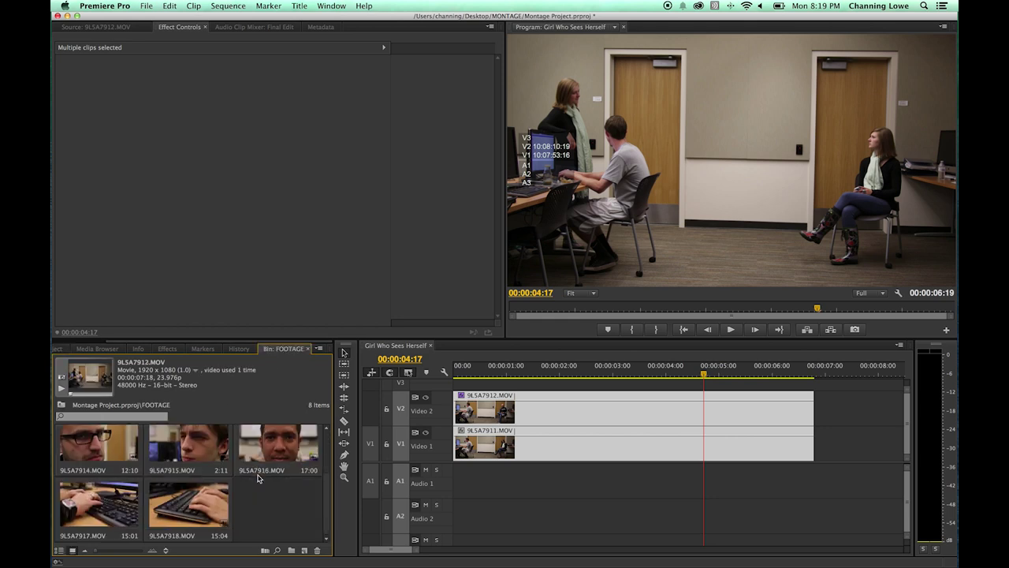
{"action": "left_click", "coordinate": [191, 507]}
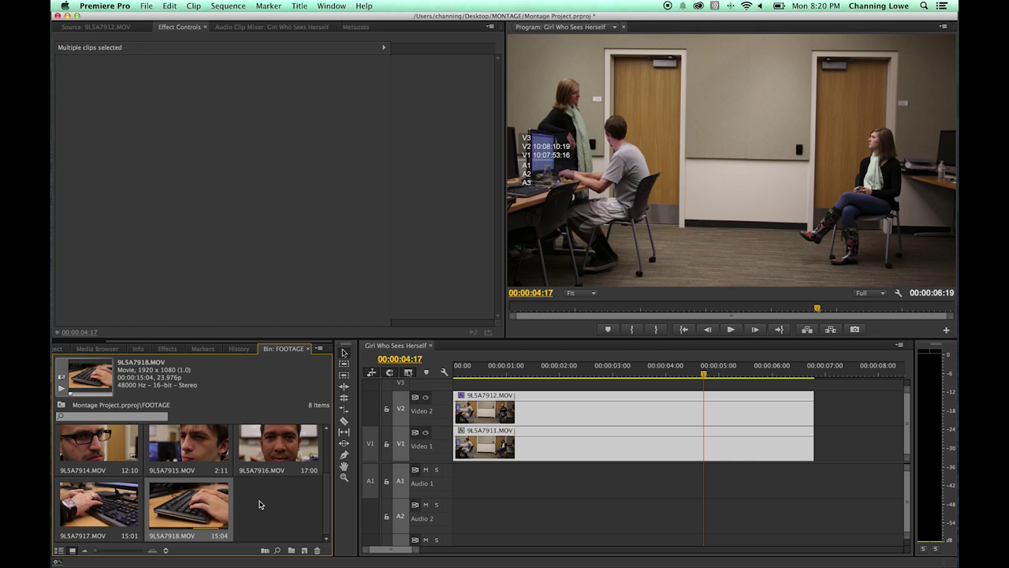
{"action": "scroll", "coordinate": [204, 505], "scroll_direction": "up", "scroll_amount": 2}
{"action": "left_click", "coordinate": [204, 506]}
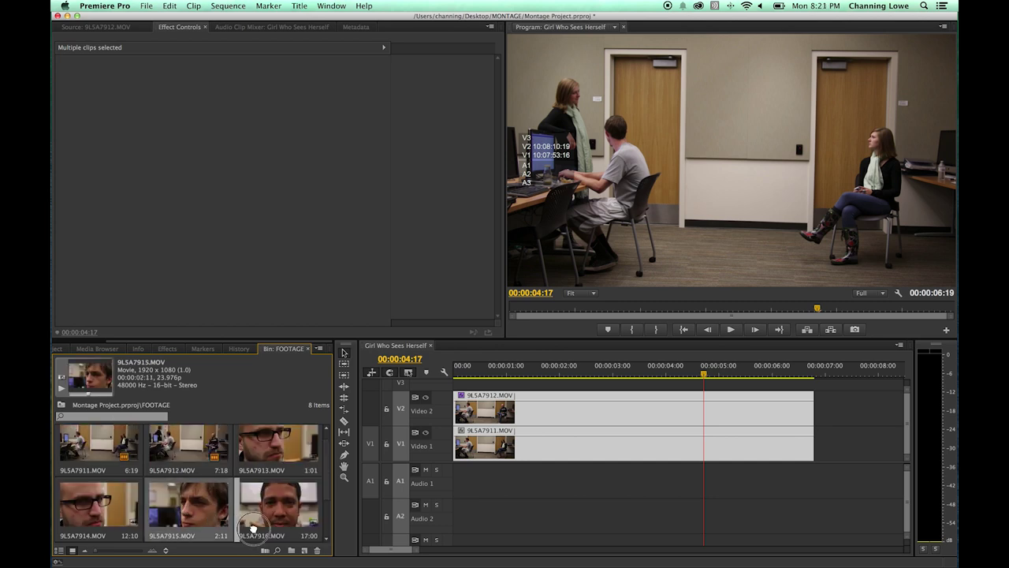
{"action": "scroll", "coordinate": [293, 541], "scroll_direction": "down", "scroll_amount": 2}
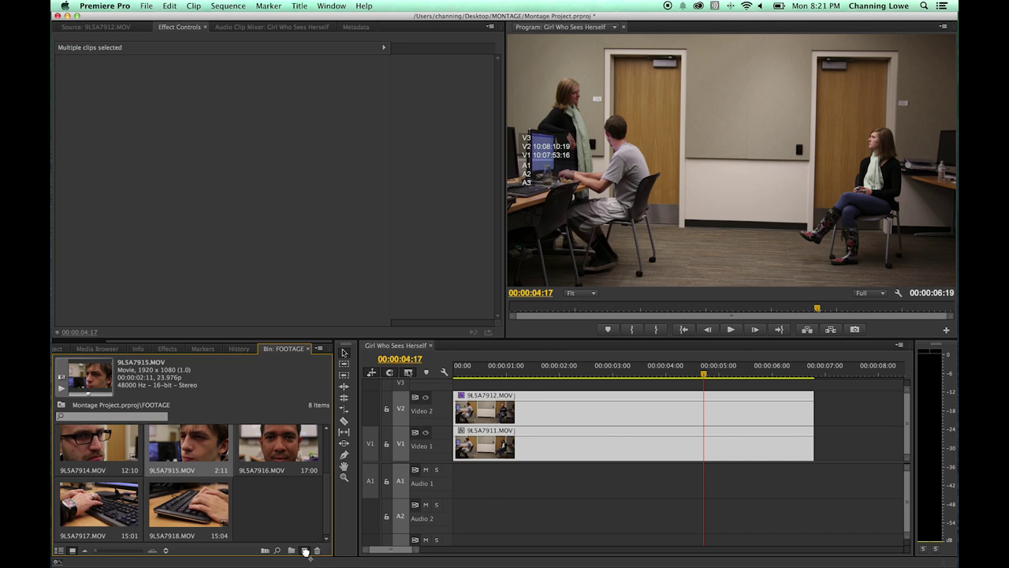
{"action": "left_click_drag", "start_coordinate": [306, 552], "coordinate": [305, 550]}
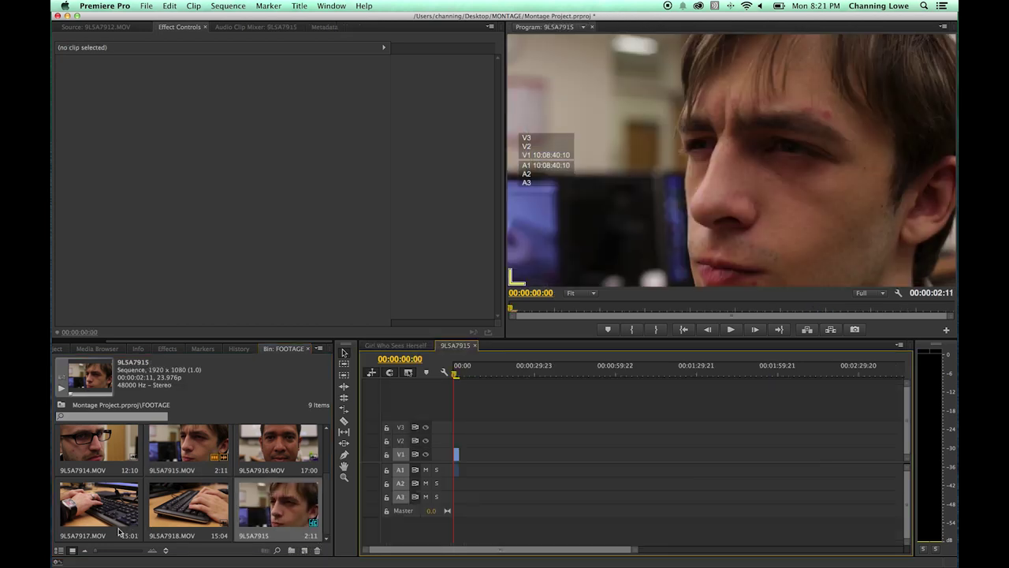
{"action": "scroll", "coordinate": [118, 348], "scroll_direction": "up", "scroll_amount": 3}
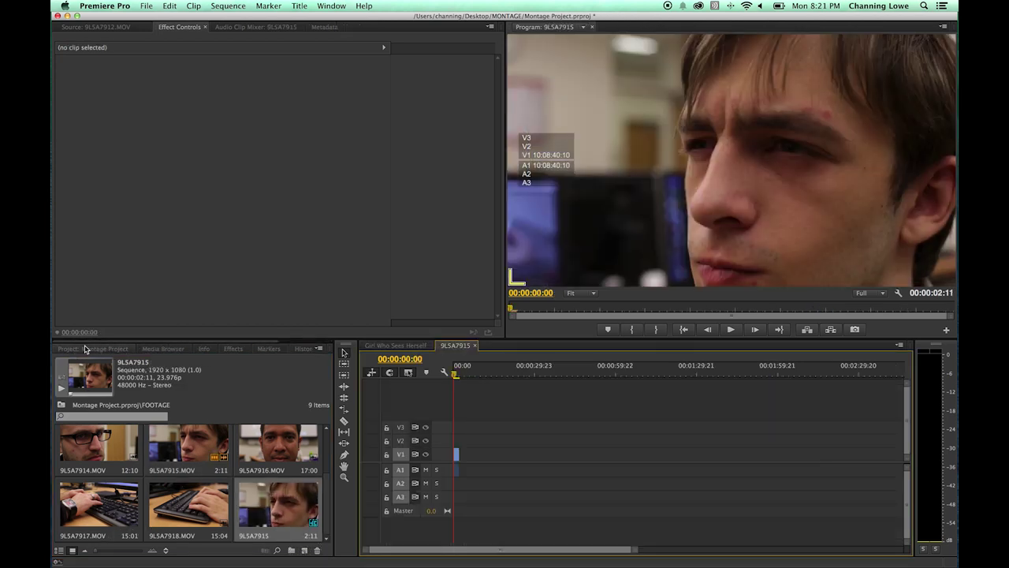
{"action": "left_click", "coordinate": [103, 348]}
- Move the 9L5A7915 sequence out of FOOTAGE, open 24 Stlye Split Screen, and load 9L5A7918.MOV as source
{"action": "left_click_drag", "start_coordinate": [101, 510], "coordinate": [73, 504]}
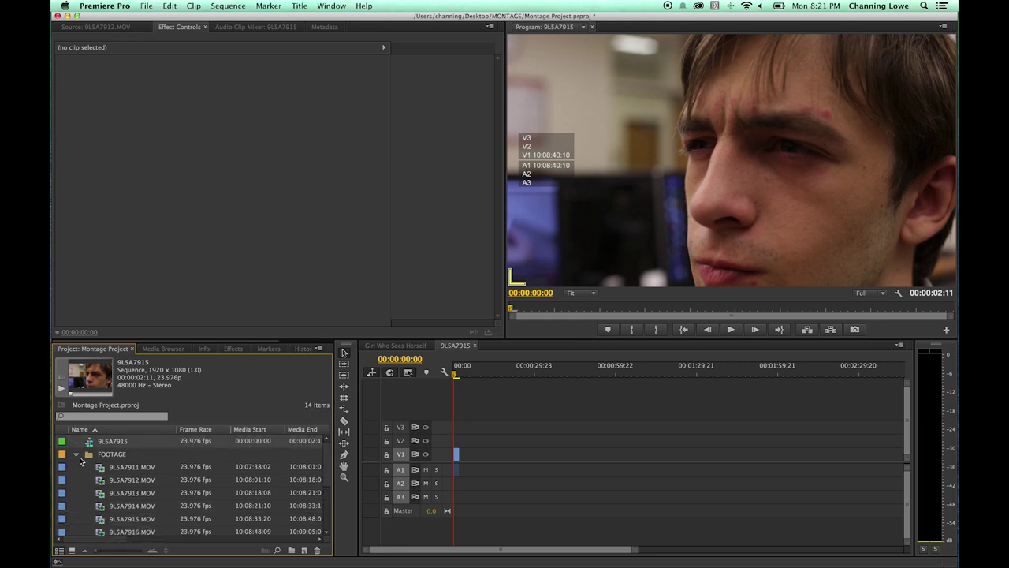
{"action": "left_click", "coordinate": [76, 455]}
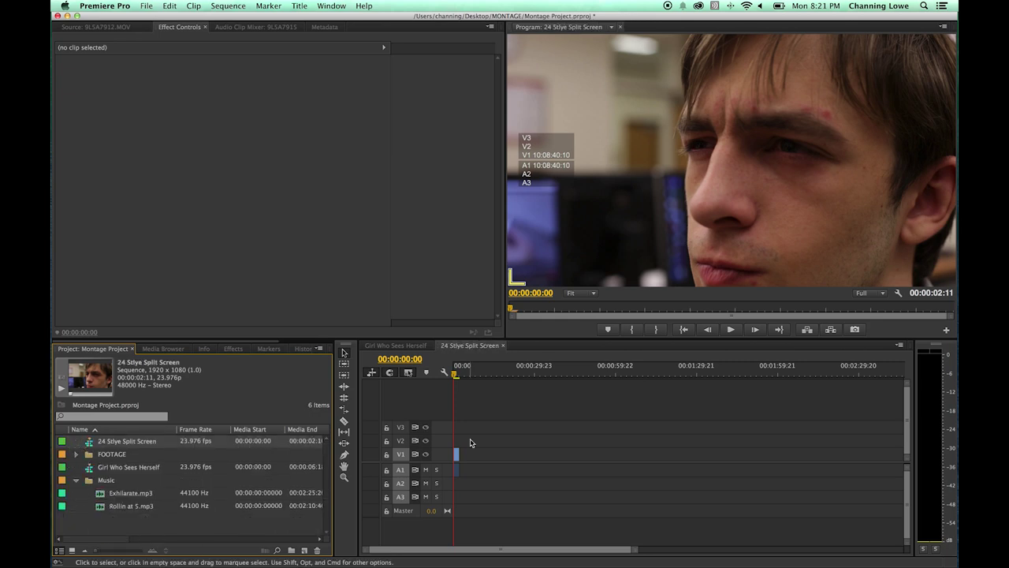
{"action": "left_click", "coordinate": [450, 462]}
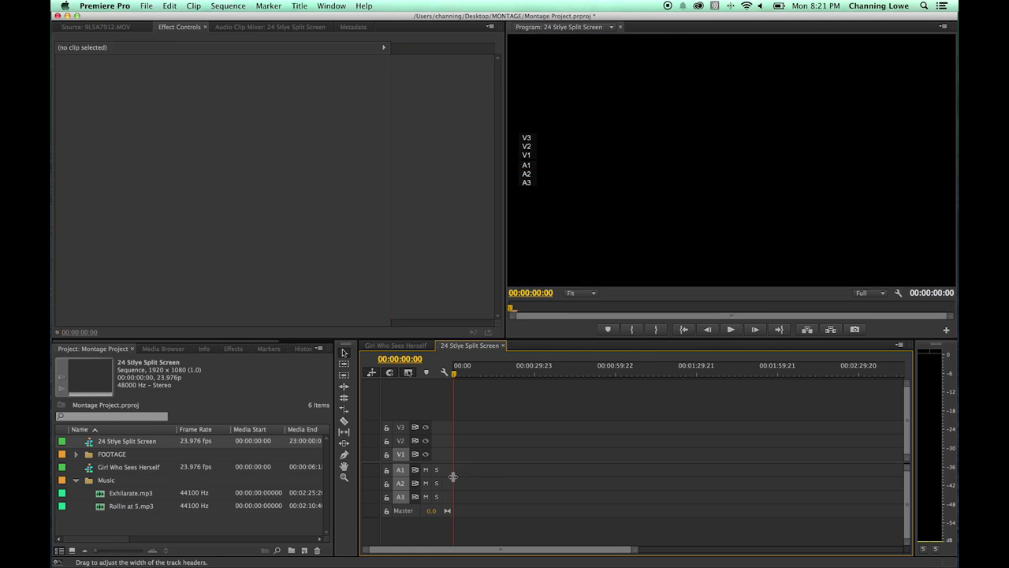
{"action": "left_click", "coordinate": [76, 480]}
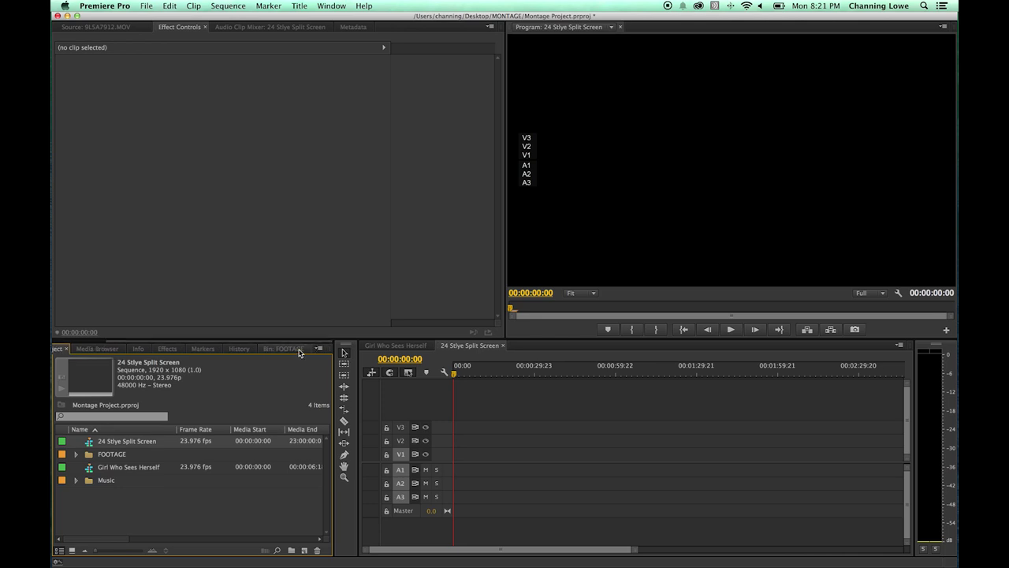
{"action": "double_click", "coordinate": [112, 454]}
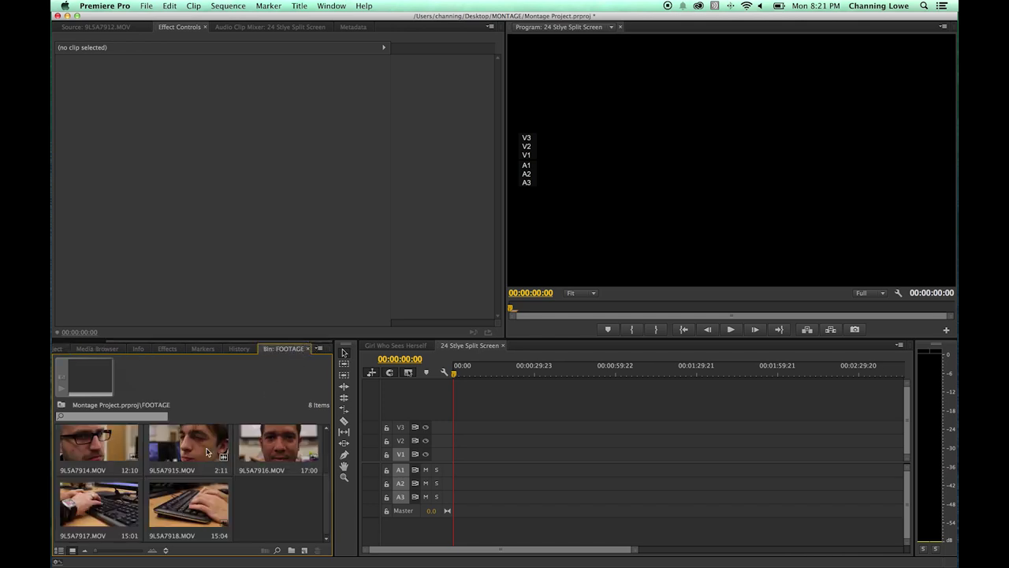
{"action": "double_click", "coordinate": [155, 507]}
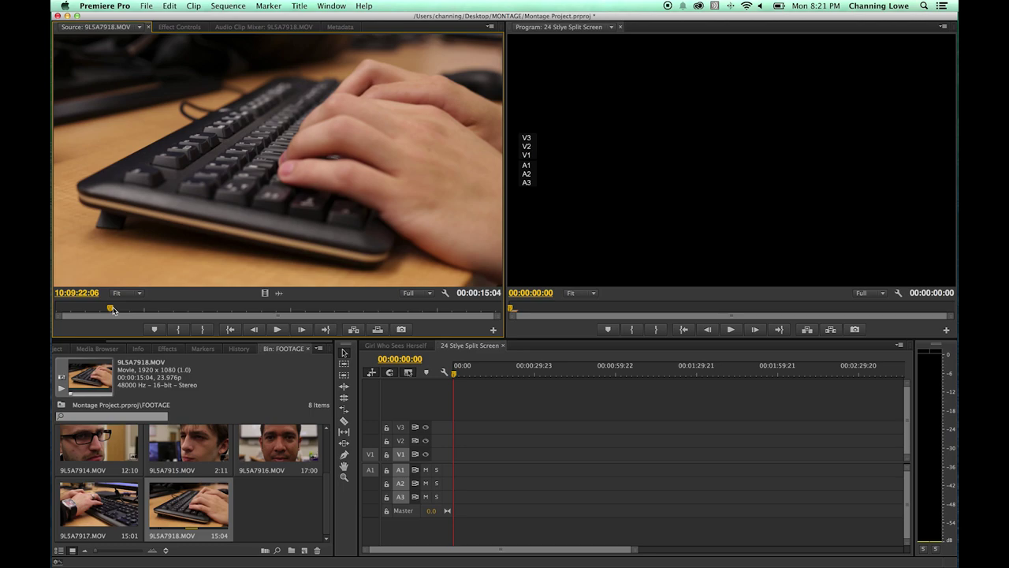
- Preview frames of the keyboard clip and play back the sequence
{"action": "left_click_drag", "start_coordinate": [113, 310], "coordinate": [158, 306]}
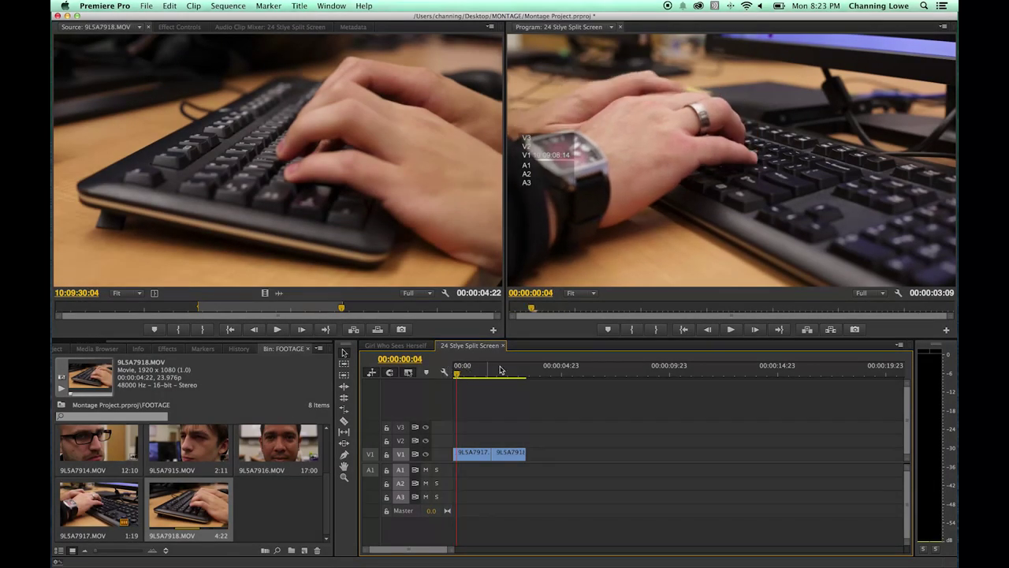
{"action": "key", "text": "space"}
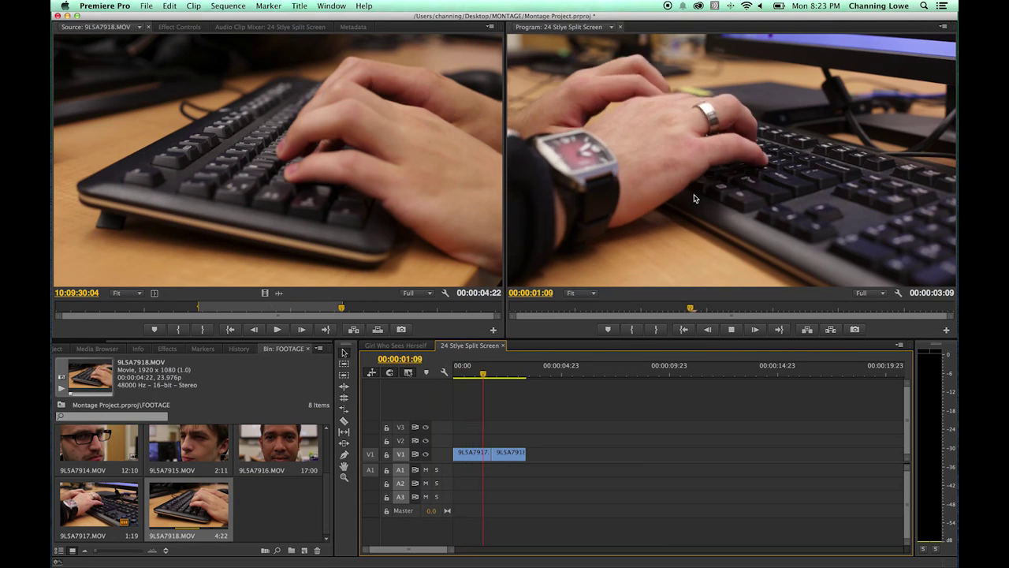
{"action": "key", "text": "space"}
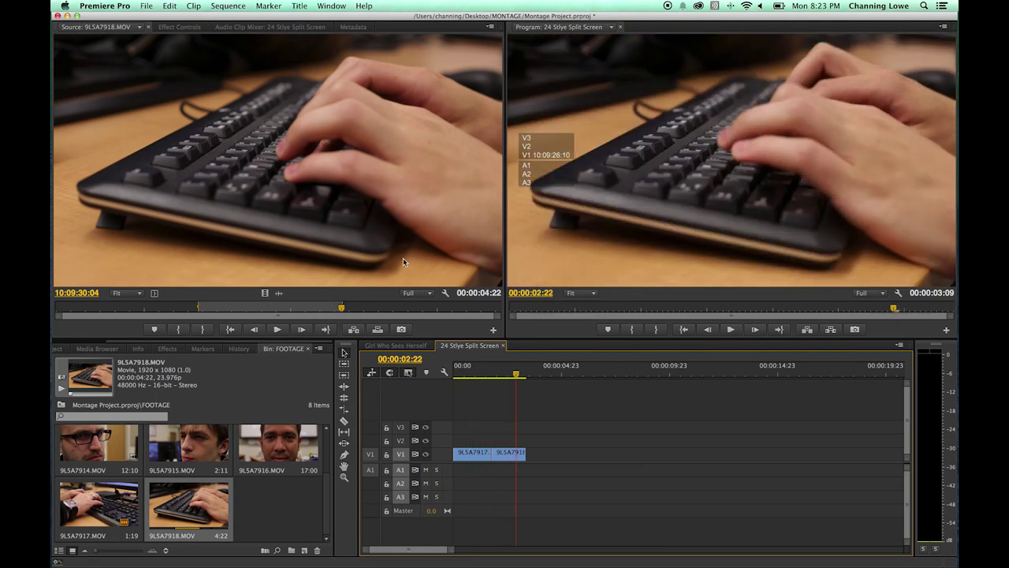
- Mark a three-second section of 9L5A7914.MOV and place it on V1 after the keyboard clips
{"action": "double_click", "coordinate": [108, 434]}
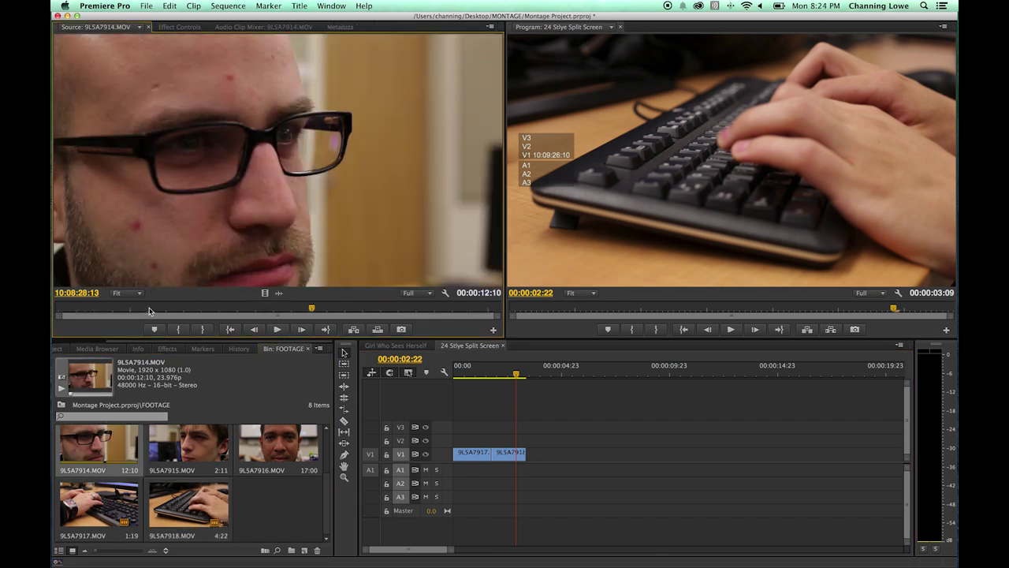
{"action": "left_click", "coordinate": [124, 310]}
{"action": "left_click_drag", "start_coordinate": [124, 309], "coordinate": [528, 456]}
{"action": "key", "text": "i"}
{"action": "key", "text": "o"}
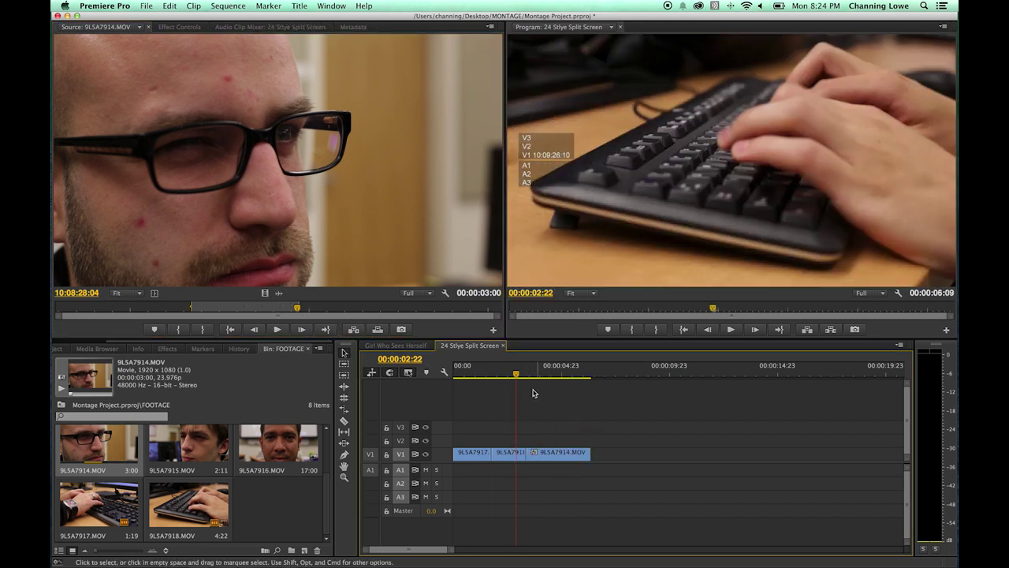
{"action": "left_click_drag", "start_coordinate": [525, 371], "coordinate": [575, 408]}
{"action": "double_click", "coordinate": [169, 469]}
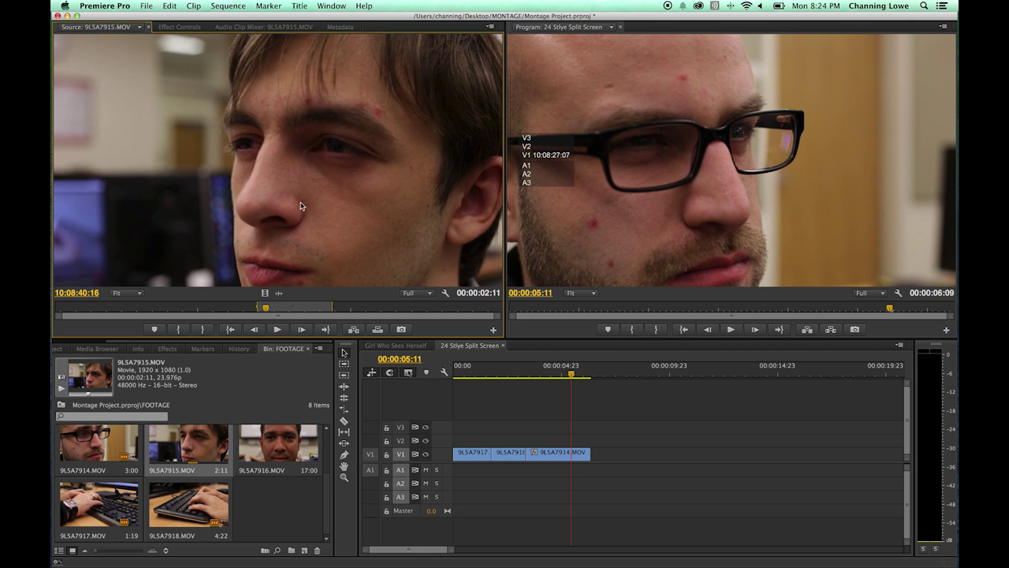
- Mark In and Out points on 9L5A7915.MOV in the Source monitor
{"action": "double_click", "coordinate": [279, 445]}
{"action": "double_click", "coordinate": [228, 441]}
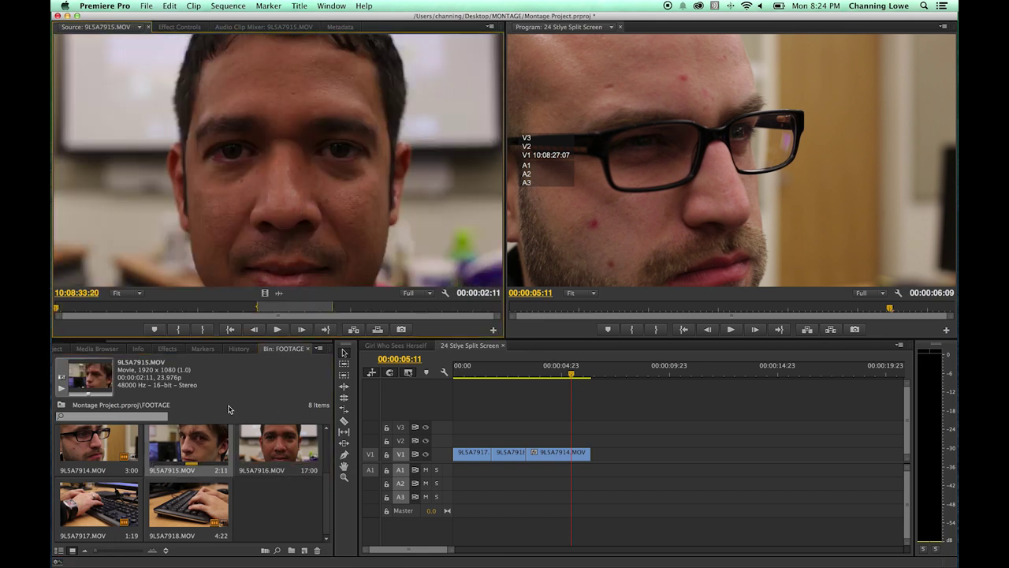
{"action": "left_click", "coordinate": [206, 307]}
{"action": "left_click_drag", "start_coordinate": [206, 307], "coordinate": [583, 440]}
{"action": "key", "text": "i"}
{"action": "key", "text": "o"}
- Align the 9L5A7915.MOV clip on V2 to start at the playhead near 00:00:03:16
{"action": "left_click_drag", "start_coordinate": [570, 382], "coordinate": [528, 374]}
{"action": "key", "text": "space"}
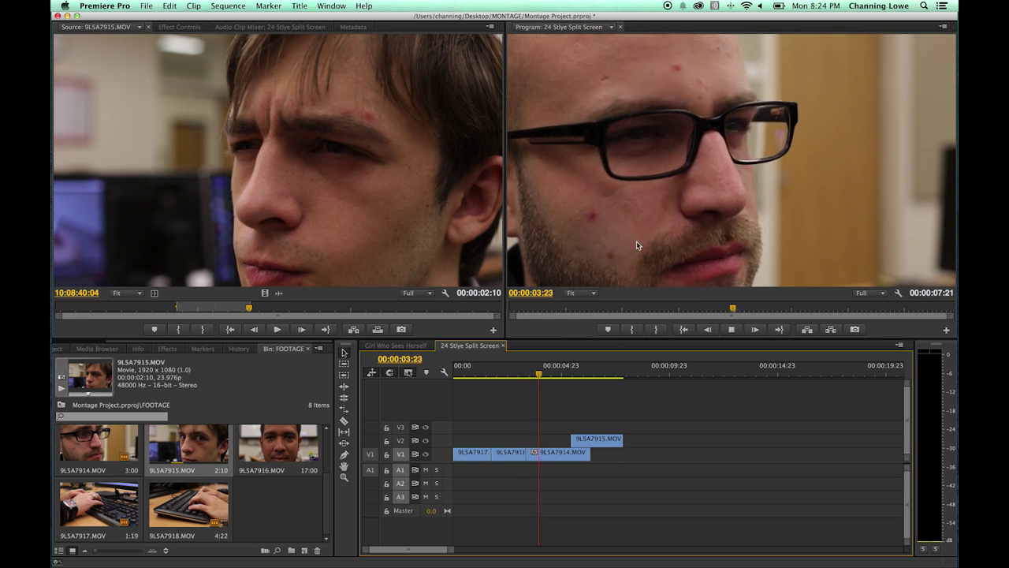
{"action": "key", "text": "space"}
{"action": "left_click_drag", "start_coordinate": [566, 381], "coordinate": [532, 375]}
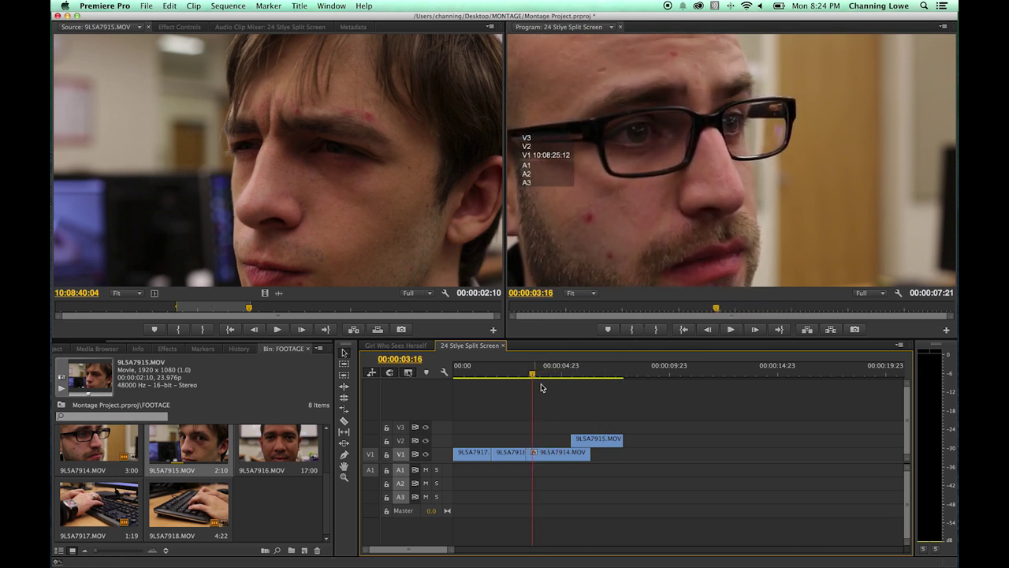
{"action": "key", "text": "space"}
{"action": "key", "text": "space"}
{"action": "left_click_drag", "start_coordinate": [585, 447], "coordinate": [561, 446]}
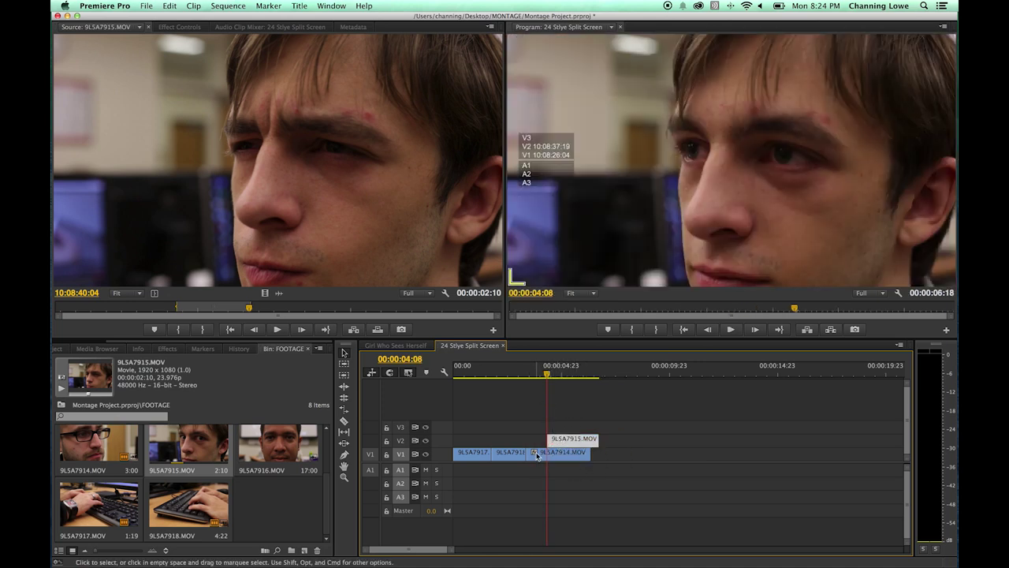
{"action": "left_click", "coordinate": [529, 374]}
{"action": "key", "text": "space"}
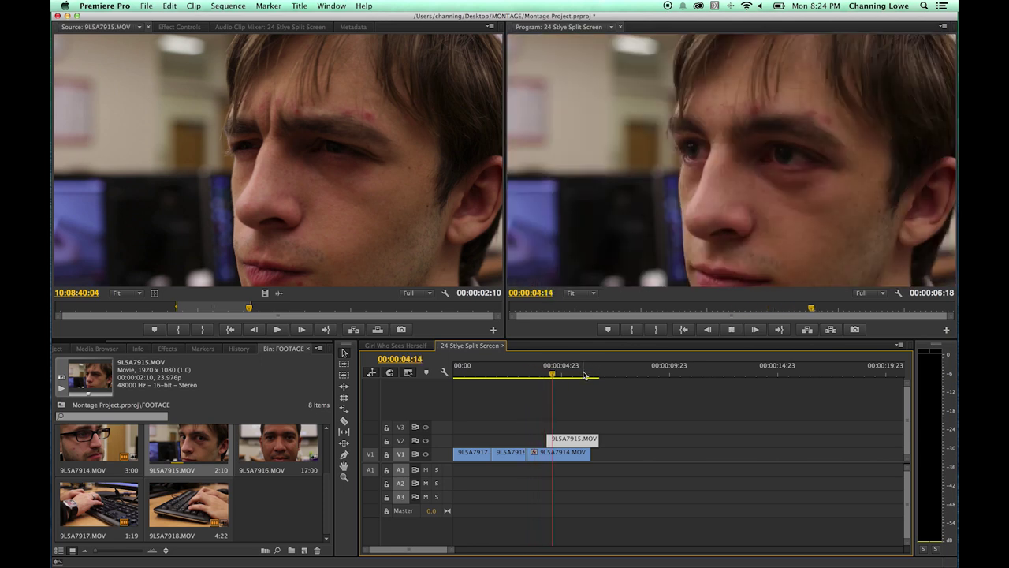
{"action": "key", "text": "space"}
- Slip the V2 clip's footage by -8 frames with the Slip tool and review it
{"action": "key", "text": "equal"}
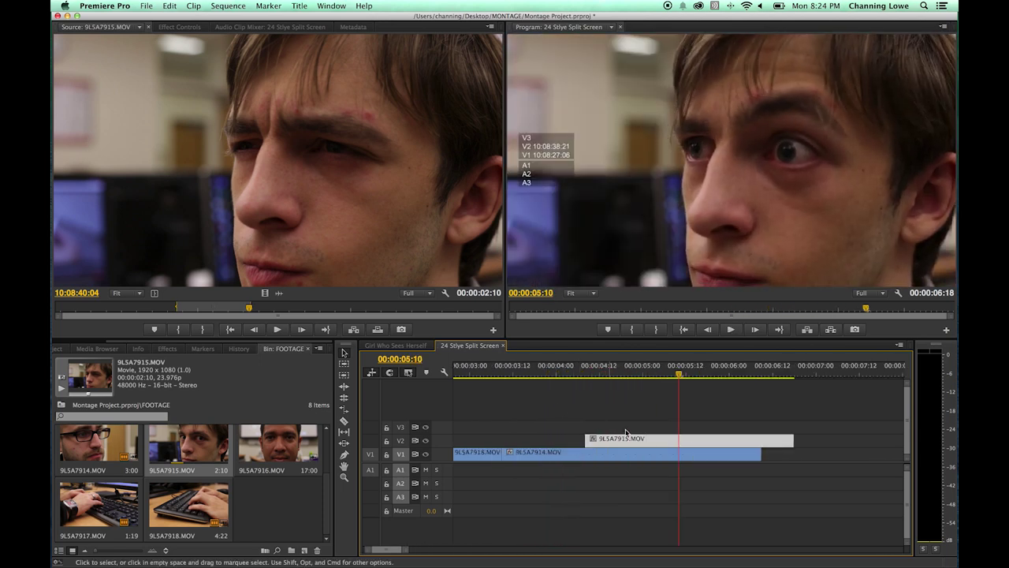
{"action": "key", "text": "y"}
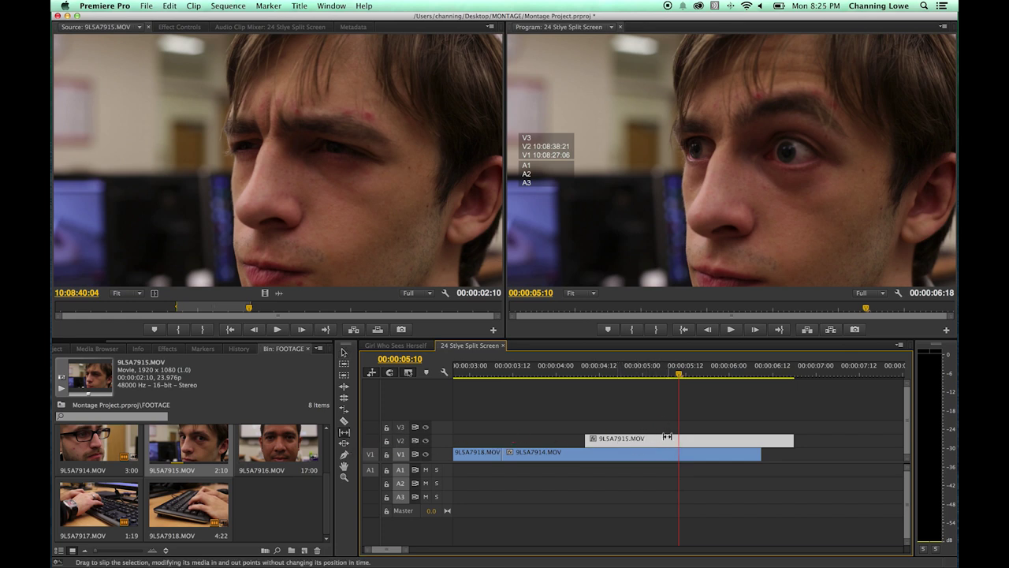
{"action": "left_click_drag", "start_coordinate": [667, 442], "coordinate": [622, 442]}
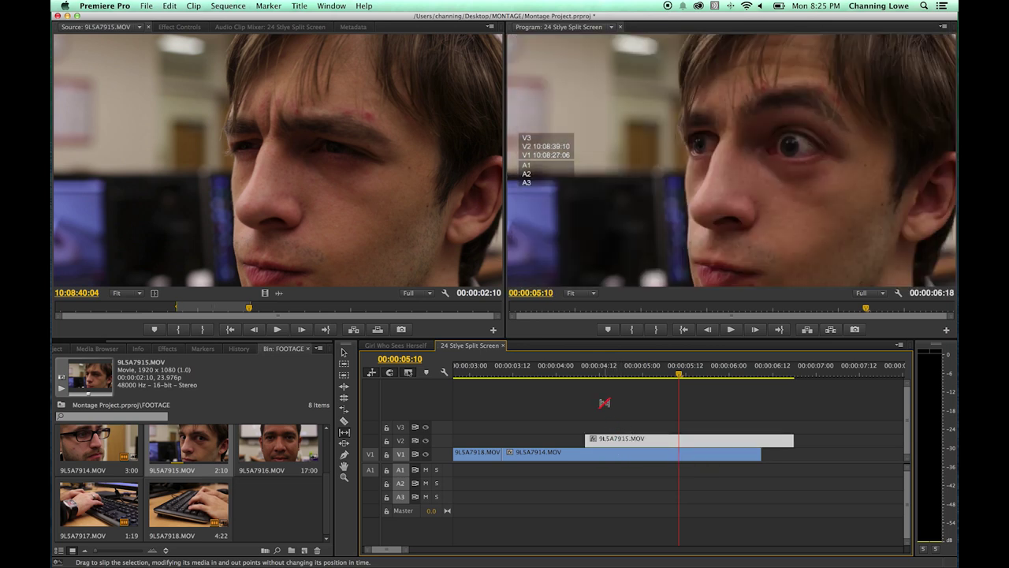
{"action": "left_click", "coordinate": [574, 369]}
{"action": "key", "text": "space"}
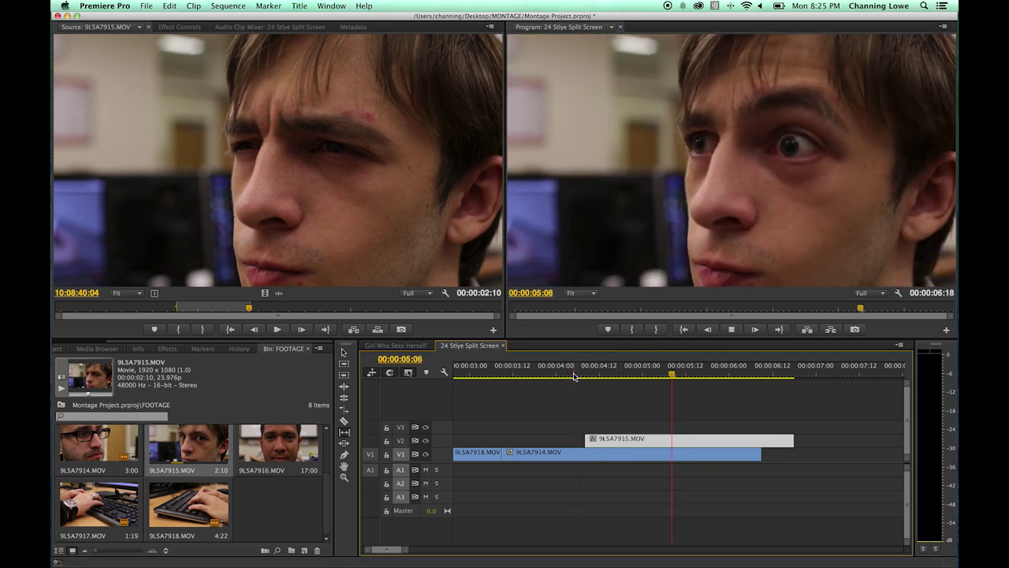
{"action": "key", "text": "space"}
{"action": "double_click", "coordinate": [257, 451]}
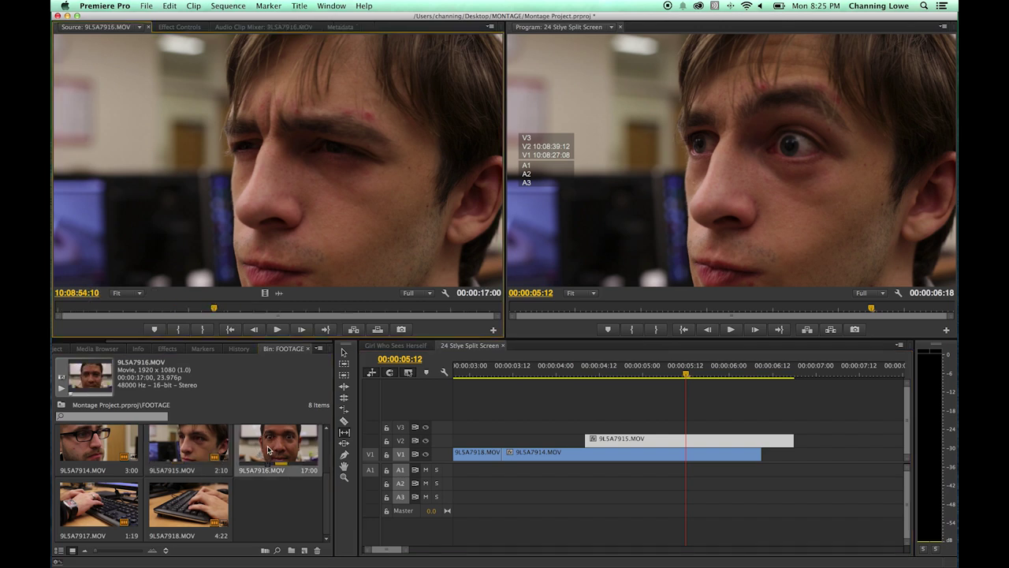
- Mark a 2:15 section of 9L5A7916.MOV, place it on V3, and nudge it slightly later
{"action": "left_click_drag", "start_coordinate": [191, 303], "coordinate": [659, 427]}
{"action": "key", "text": "i"}
{"action": "key", "text": "o"}
{"action": "left_click_drag", "start_coordinate": [556, 375], "coordinate": [503, 377]}
{"action": "key", "text": "space"}
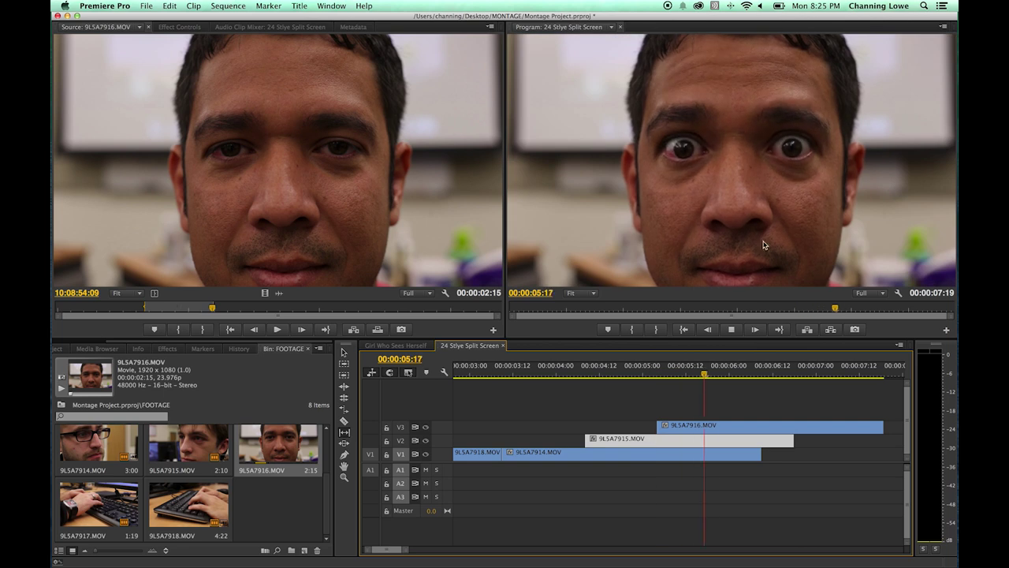
{"action": "key", "text": "space"}
{"action": "left_click_drag", "start_coordinate": [707, 429], "coordinate": [725, 428]}
{"action": "left_click", "coordinate": [715, 367]}
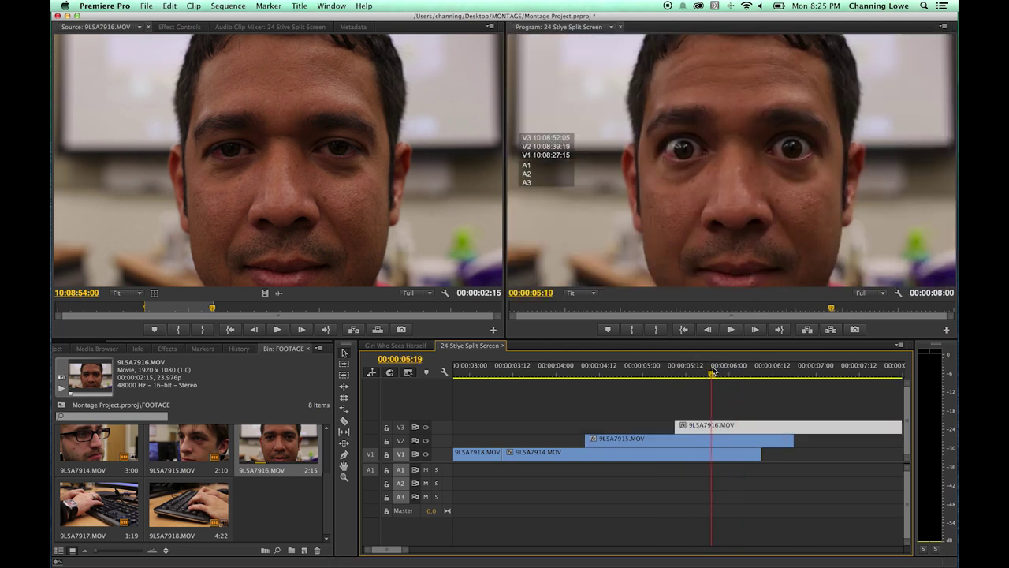
{"action": "key", "text": "minus"}
{"action": "left_click_drag", "start_coordinate": [683, 376], "coordinate": [596, 376]}
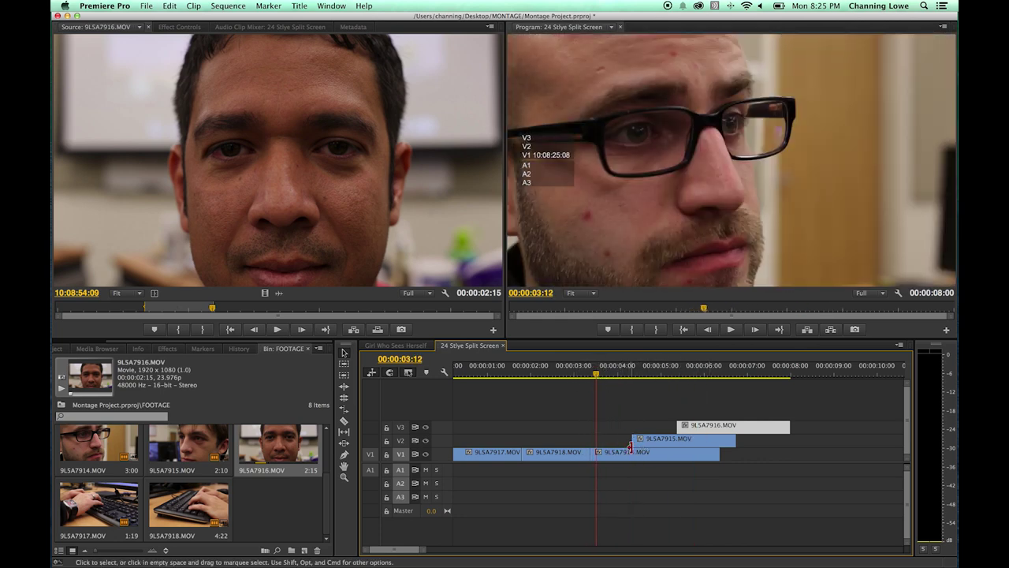
- Move 9L5A7914.MOV to a new track, restack the face clips, and shift them down one track
{"action": "key", "text": "space"}
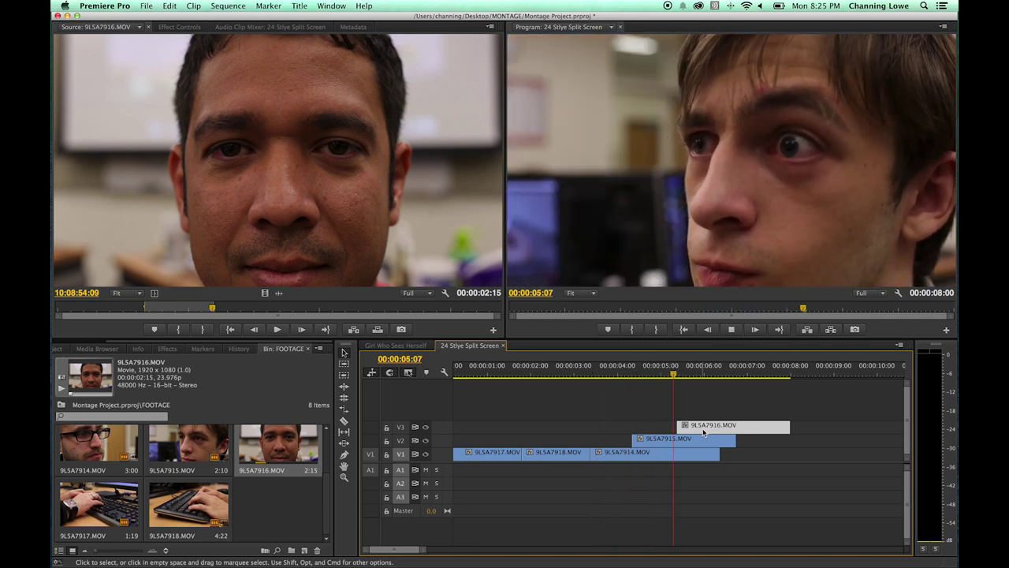
{"action": "key", "text": "space"}
{"action": "left_click", "coordinate": [645, 453]}
{"action": "left_click_drag", "start_coordinate": [640, 377], "coordinate": [606, 376]}
{"action": "left_click_drag", "start_coordinate": [621, 453], "coordinate": [619, 412]}
{"action": "left_click_drag", "start_coordinate": [710, 403], "coordinate": [681, 457]}
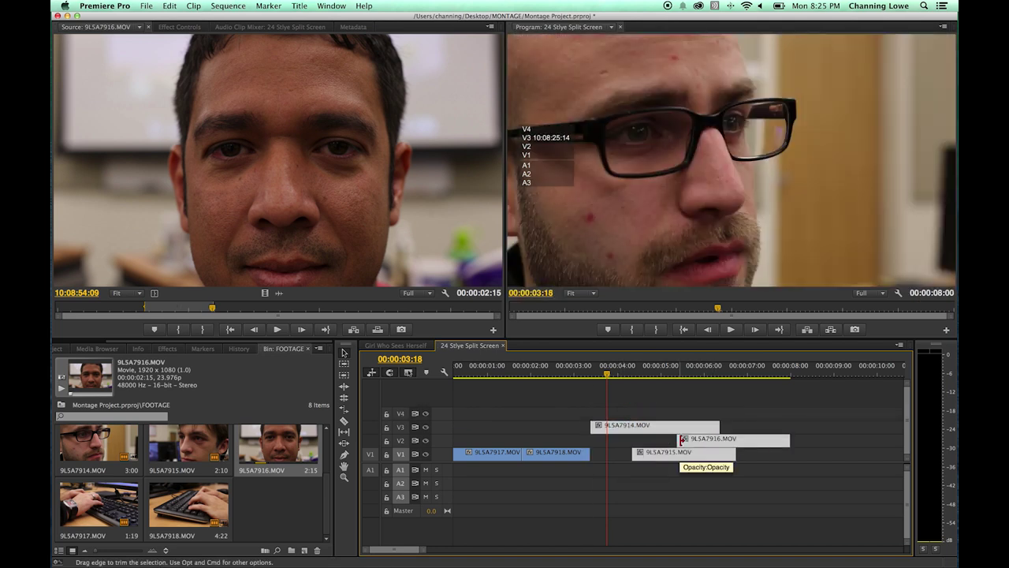
{"action": "left_click", "coordinate": [639, 418]}
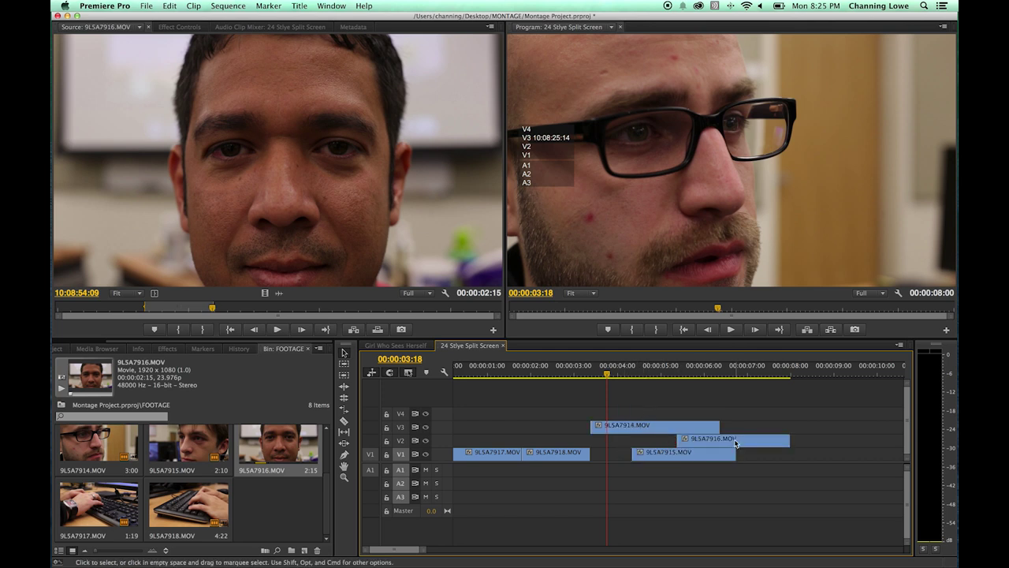
{"action": "left_click_drag", "start_coordinate": [637, 430], "coordinate": [740, 452]}
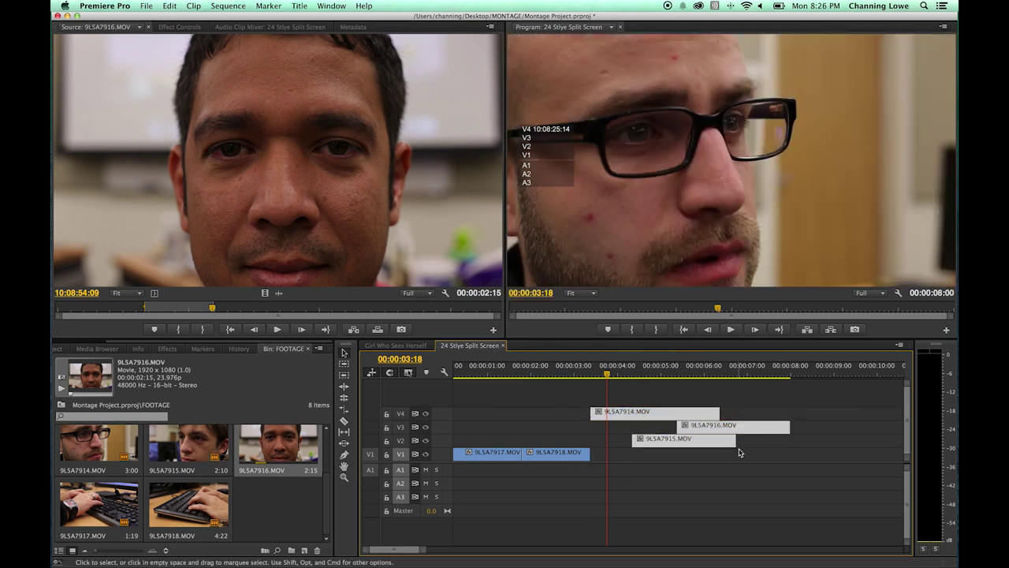
{"action": "key", "text": "alt+Down"}
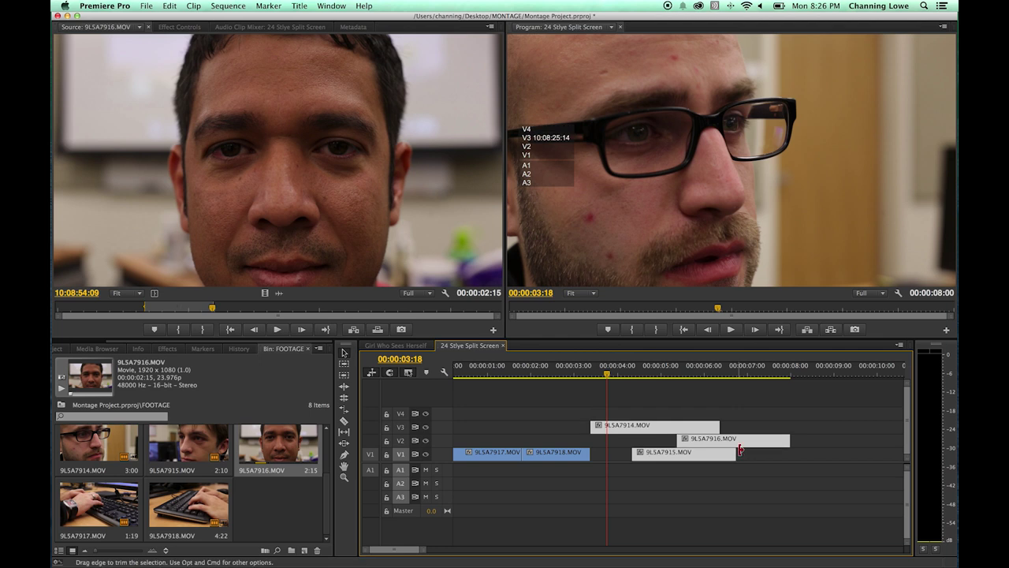
{"action": "left_click_drag", "start_coordinate": [607, 376], "coordinate": [633, 381]}
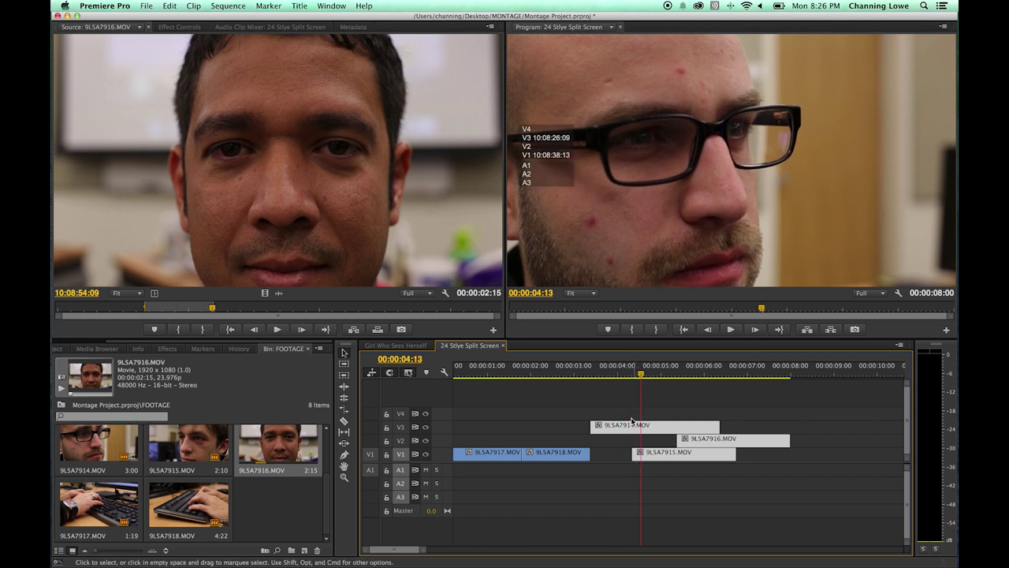
{"action": "key", "text": "space"}
{"action": "key", "text": "space"}
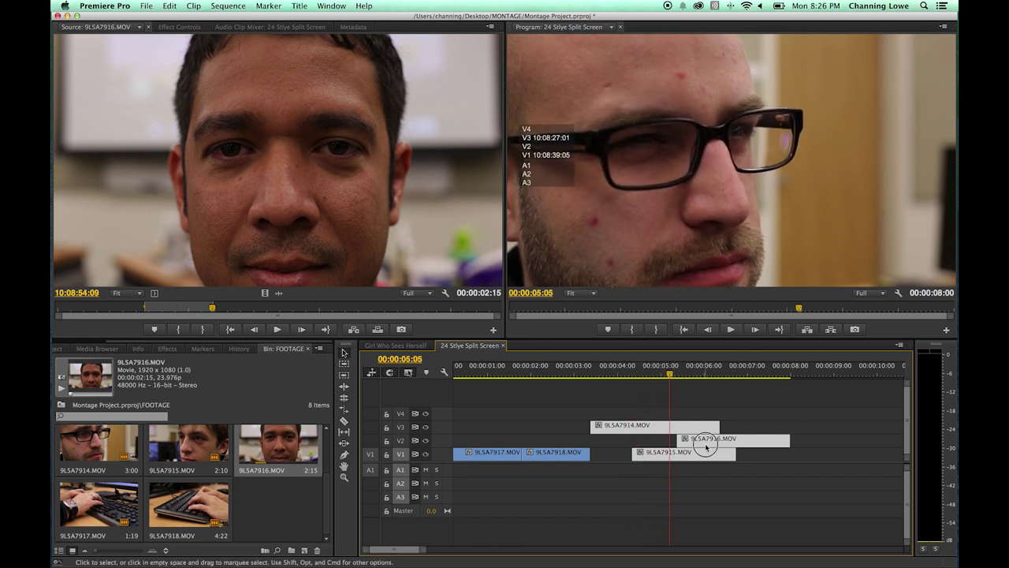
- Restack the clips to 9L5A7914 on V3, 9L5A7915 on V2, 9L5A7916 on V1, then expand tracks
{"action": "left_click", "coordinate": [738, 443]}
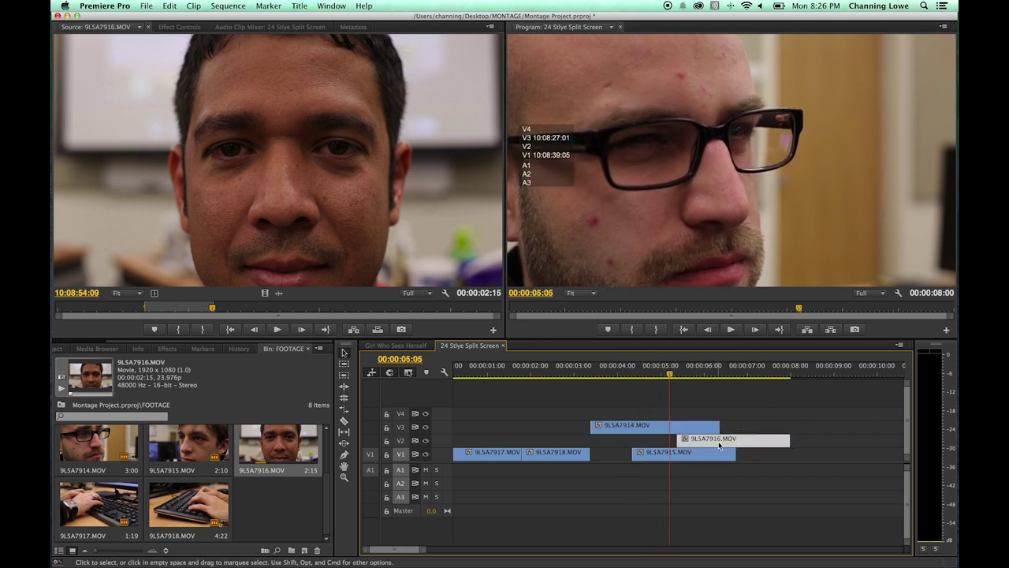
{"action": "key", "text": "shift+Left"}
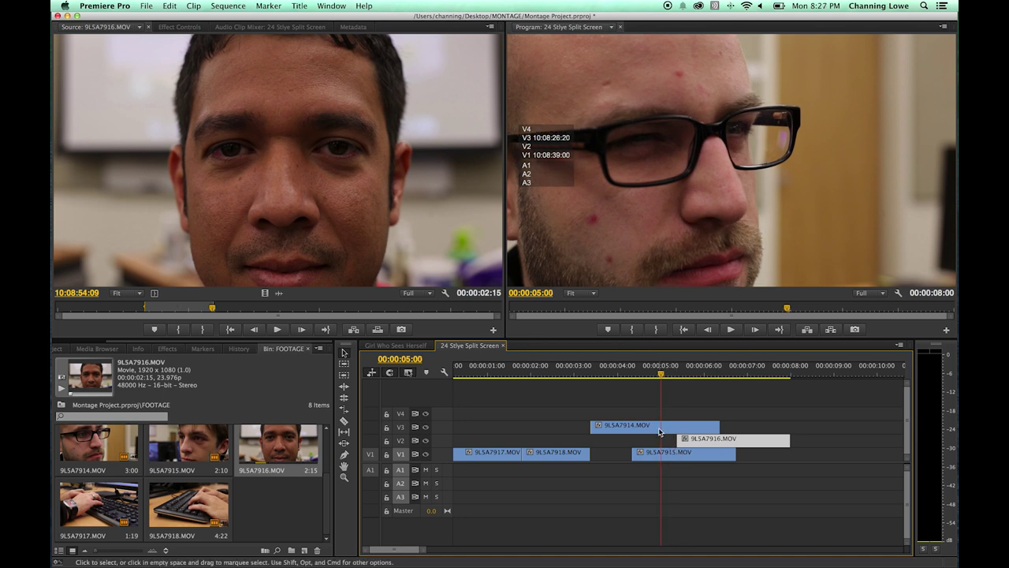
{"action": "left_click", "coordinate": [662, 426]}
{"action": "key", "text": "alt+Up"}
{"action": "left_click_drag", "start_coordinate": [667, 452], "coordinate": [672, 431]}
{"action": "left_click_drag", "start_coordinate": [700, 399], "coordinate": [656, 456]}
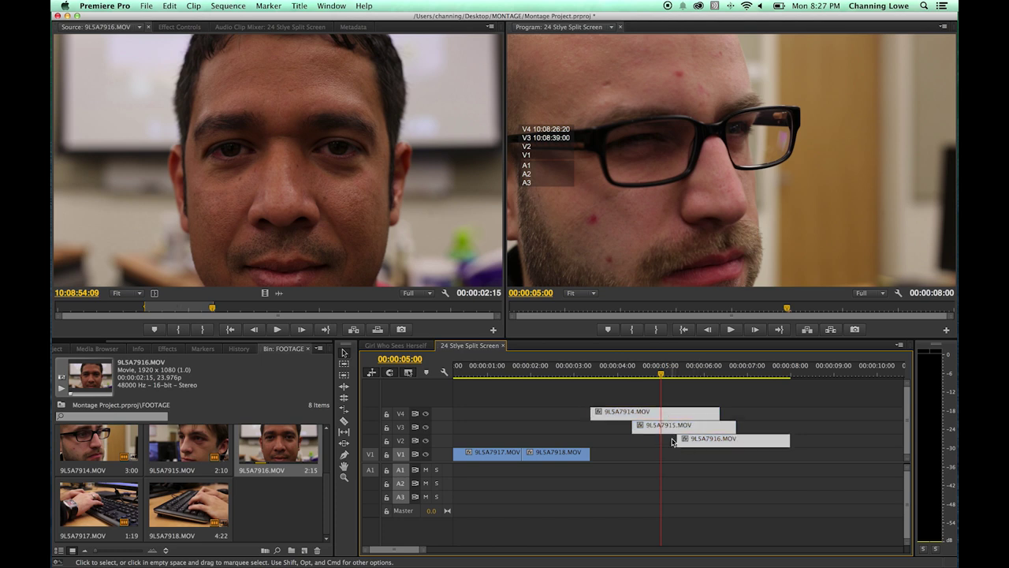
{"action": "key", "text": "alt+Down"}
{"action": "left_click_drag", "start_coordinate": [661, 375], "coordinate": [614, 376]}
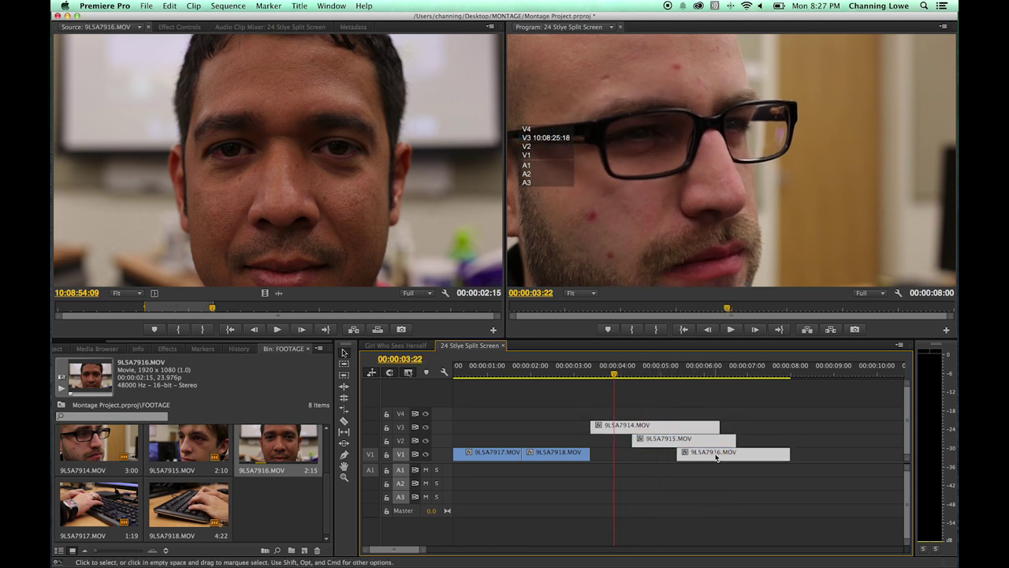
{"action": "left_click", "coordinate": [652, 399]}
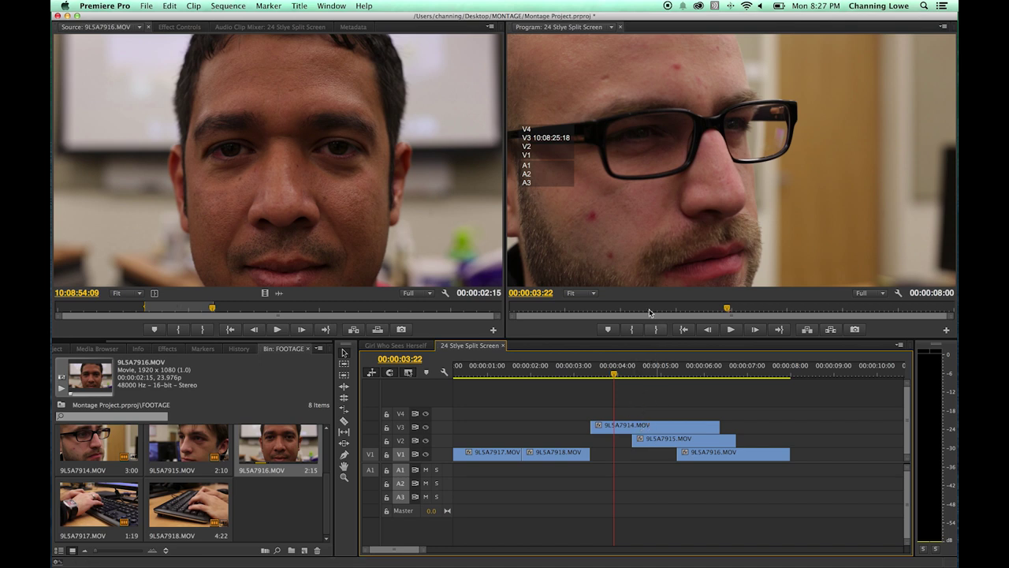
{"action": "key", "text": "space"}
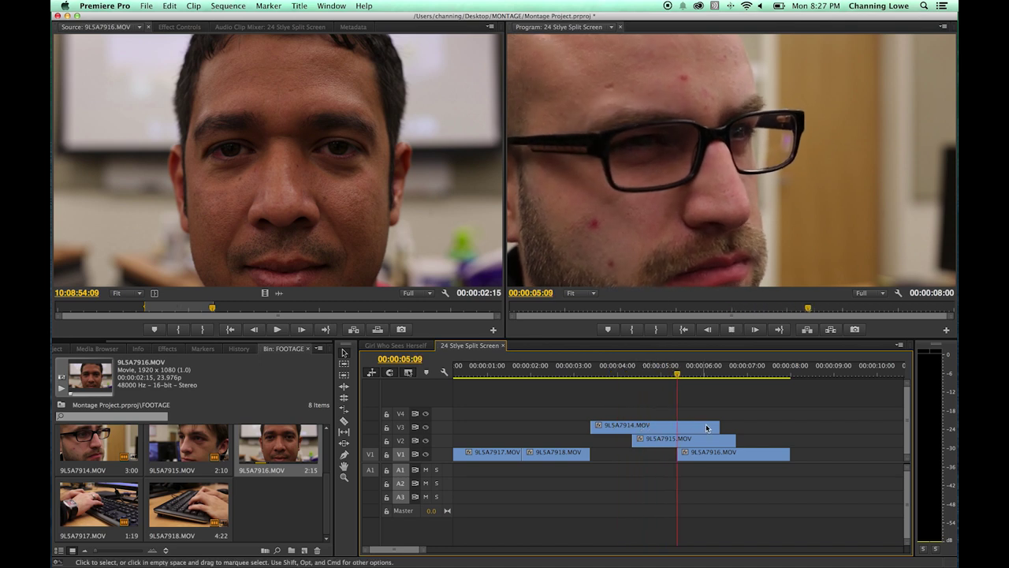
{"action": "key", "text": "space"}
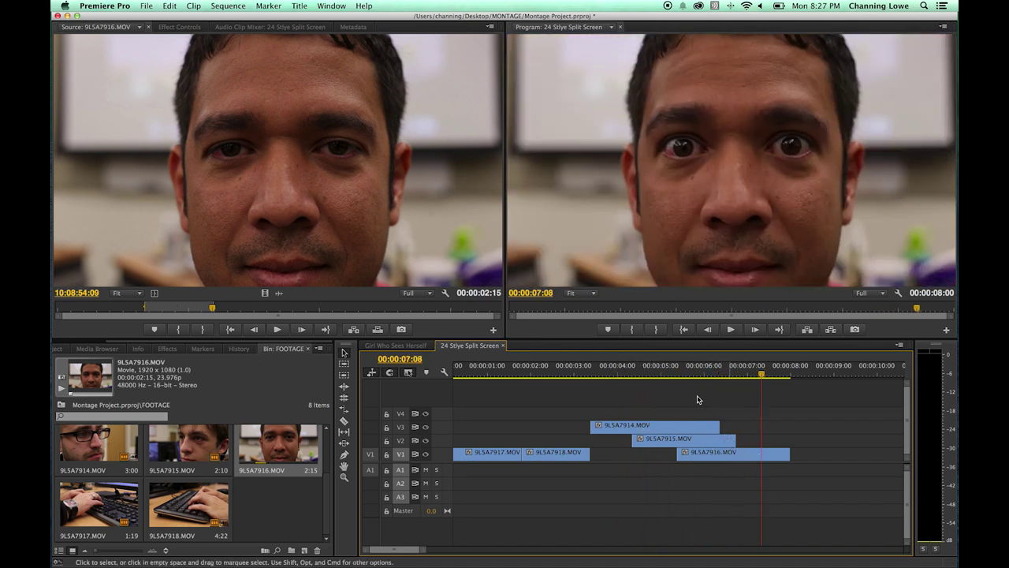
{"action": "left_click", "coordinate": [643, 369]}
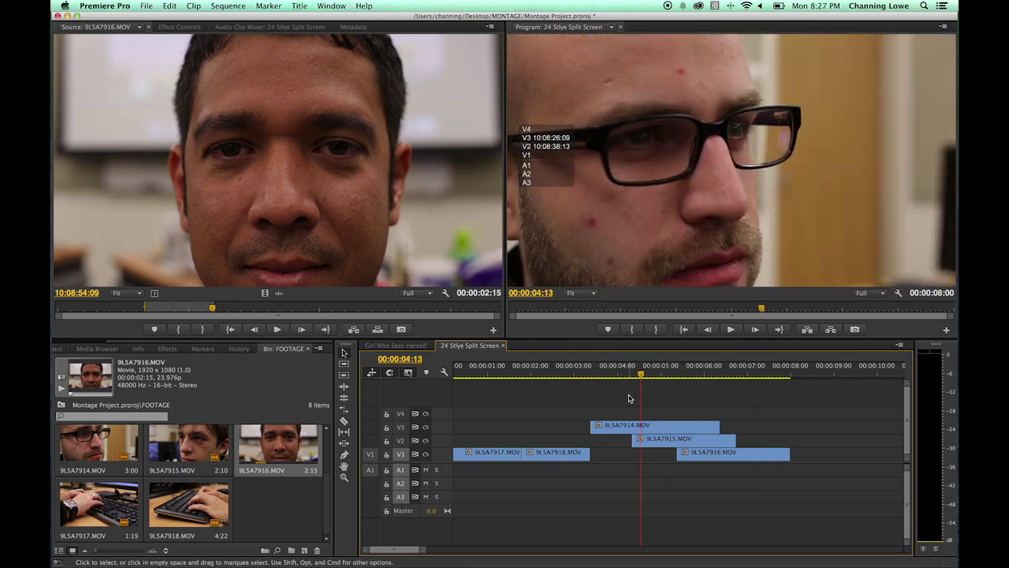
{"action": "key", "text": "shift+equal"}
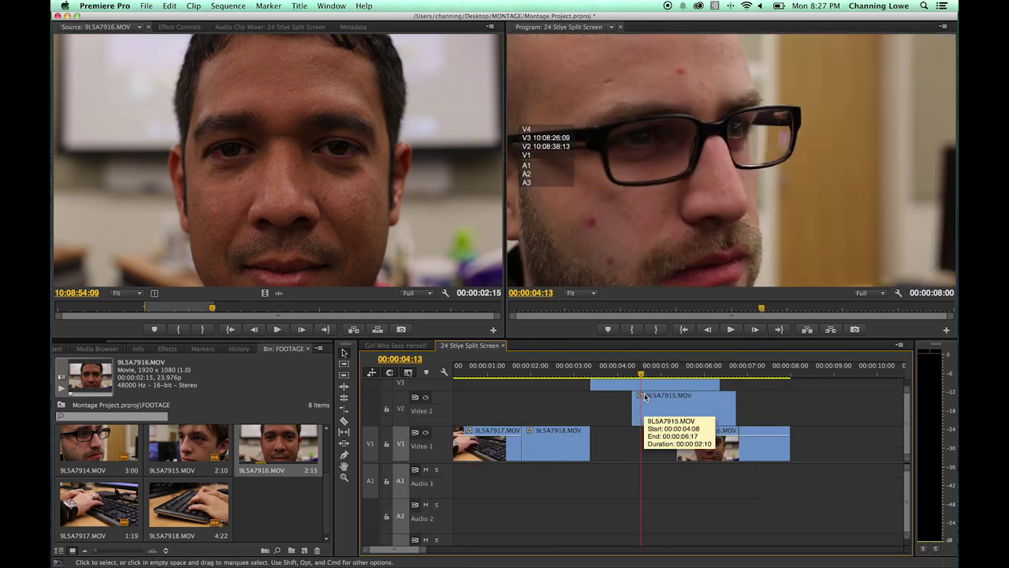
- Enlarge the video track area, select 9L5A7914.MOV on V3, and turn off Video 1's output
{"action": "left_click_drag", "start_coordinate": [436, 464], "coordinate": [434, 496]}
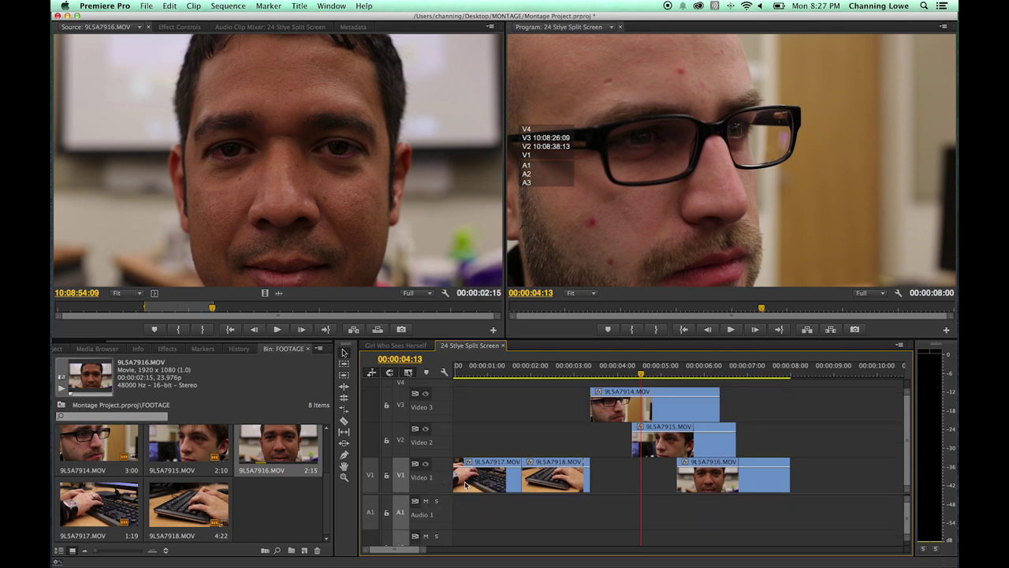
{"action": "left_click", "coordinate": [631, 410]}
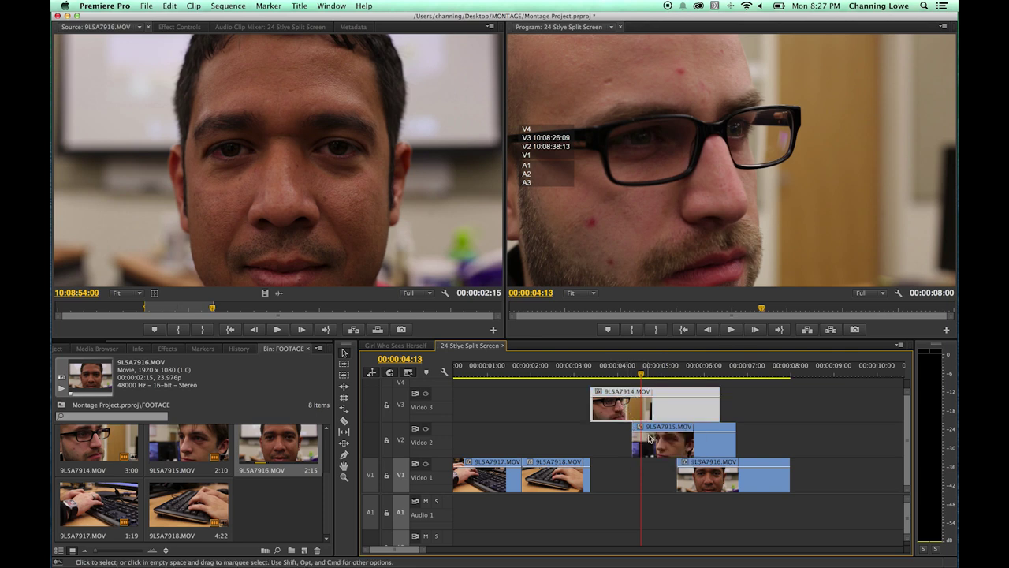
{"action": "left_click", "coordinate": [426, 464]}
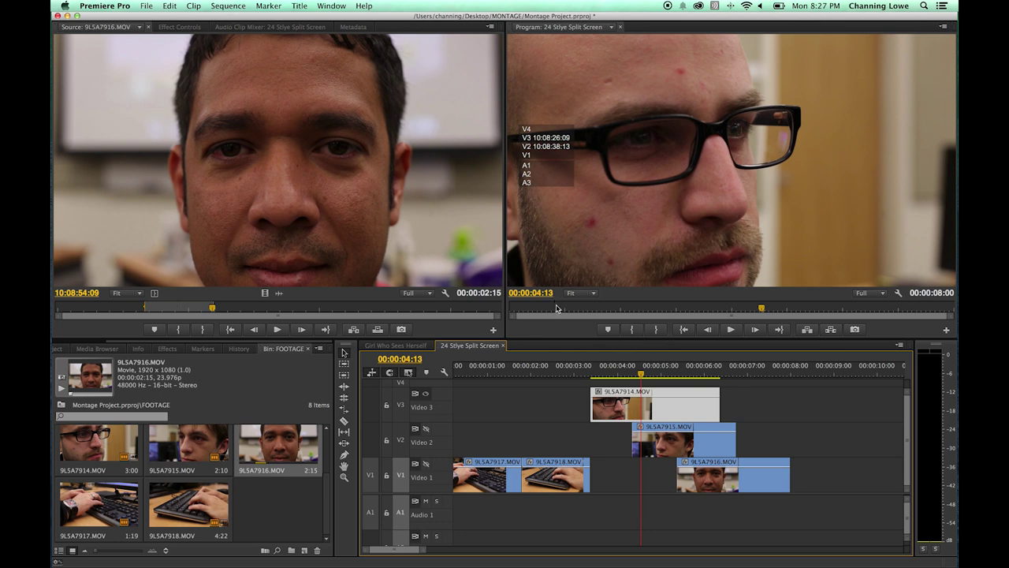
{"action": "left_click", "coordinate": [174, 27]}
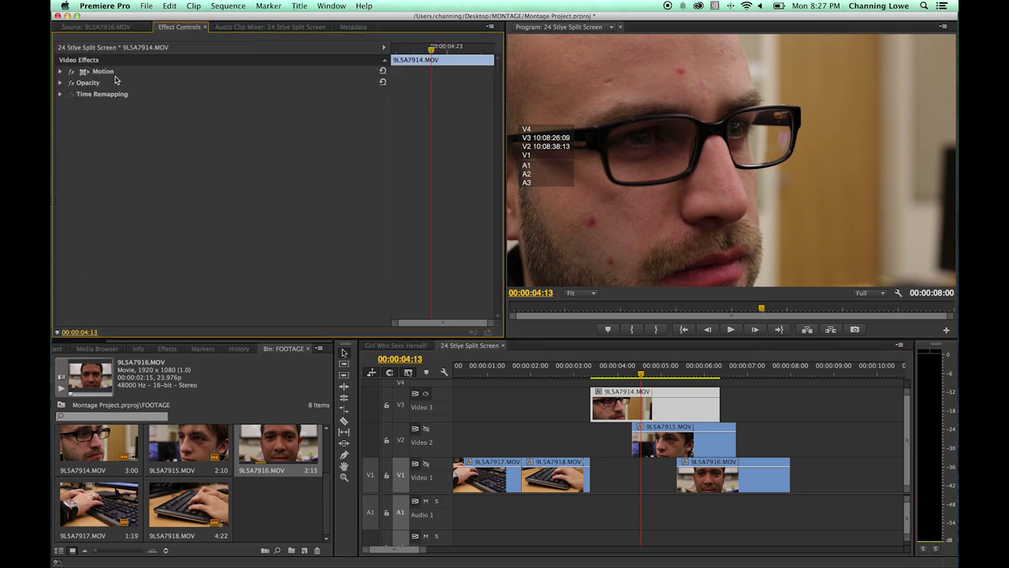
- Widen the Effect Controls keyframe area and expand 9L5A7914.MOV's Motion properties
{"action": "left_click_drag", "start_coordinate": [390, 99], "coordinate": [258, 100]}
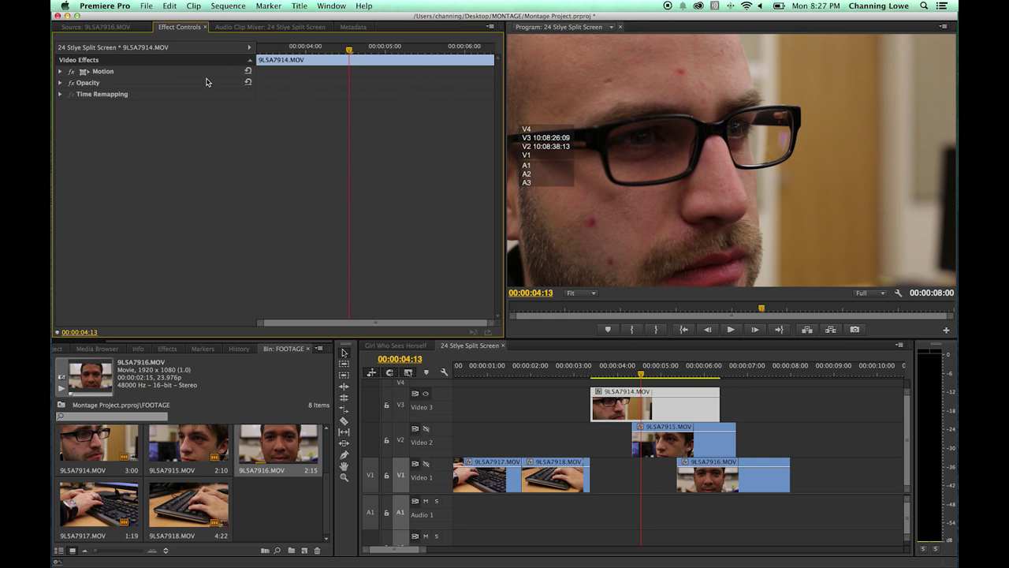
{"action": "left_click", "coordinate": [60, 71]}
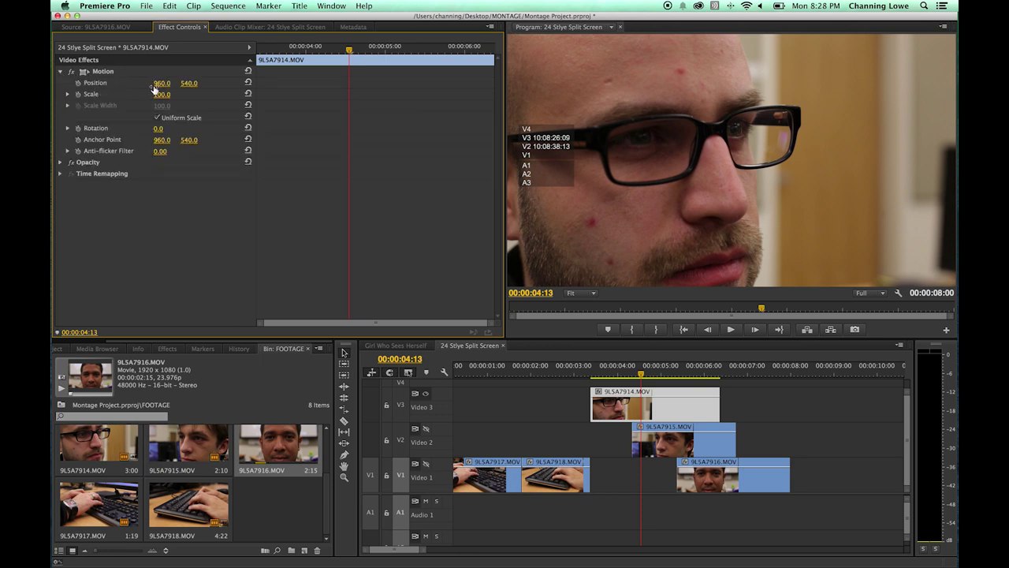
{"action": "mouse_move", "coordinate": [158, 88]}
{"action": "left_mouse_down"}
{"action": "mouse_move", "coordinate": [47, 88]}
{"action": "mouse_move", "coordinate": [197, 83]}
{"action": "mouse_move", "coordinate": [175, 82]}
{"action": "left_mouse_up"}
{"action": "key", "text": "super+z"}
{"action": "key", "text": "super+z"}
{"action": "left_click_drag", "start_coordinate": [164, 99], "coordinate": [198, 85]}
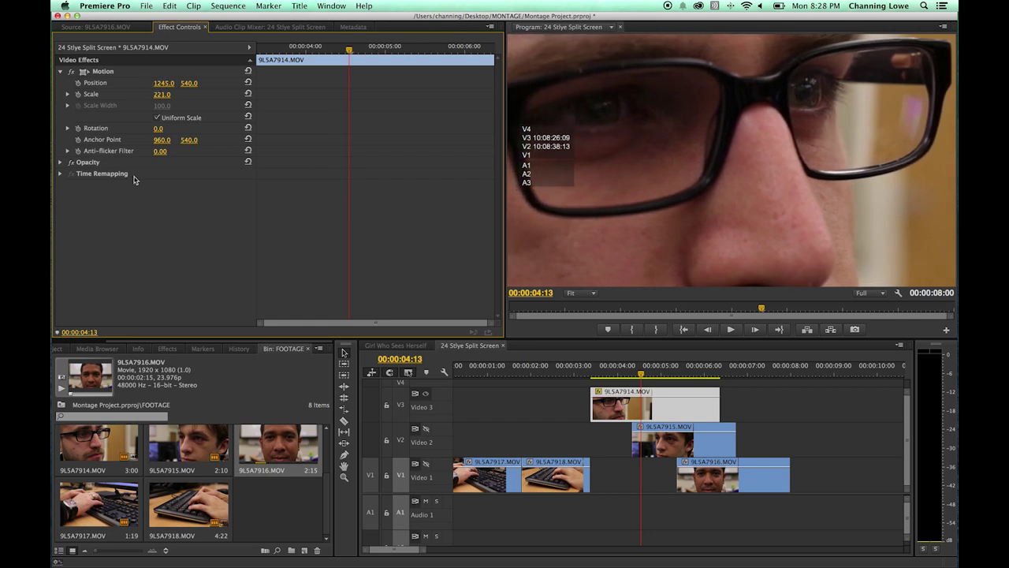
{"action": "key", "text": "super+z"}
{"action": "key", "text": "super+z"}
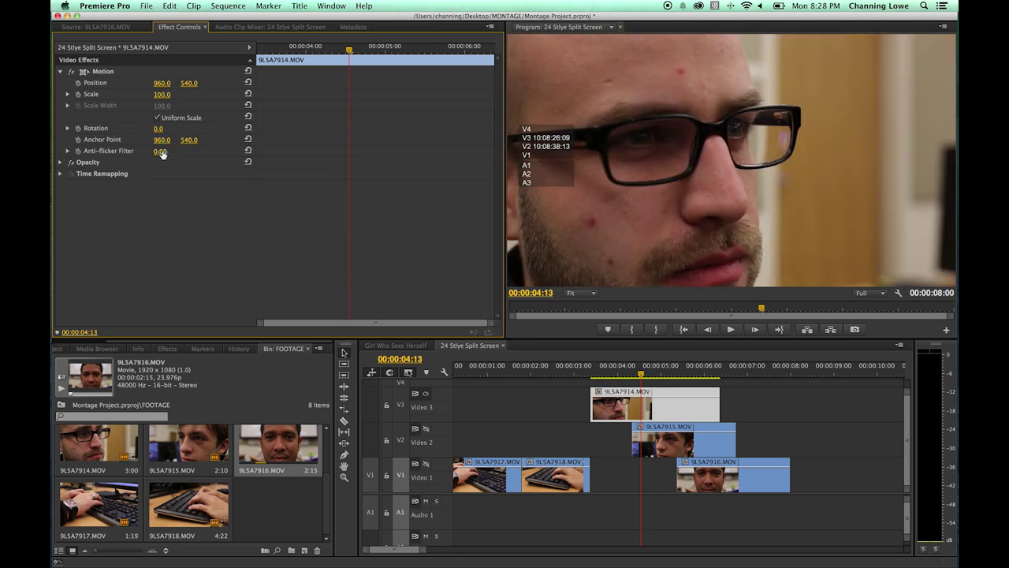
{"action": "left_click_drag", "start_coordinate": [160, 128], "coordinate": [123, 129]}
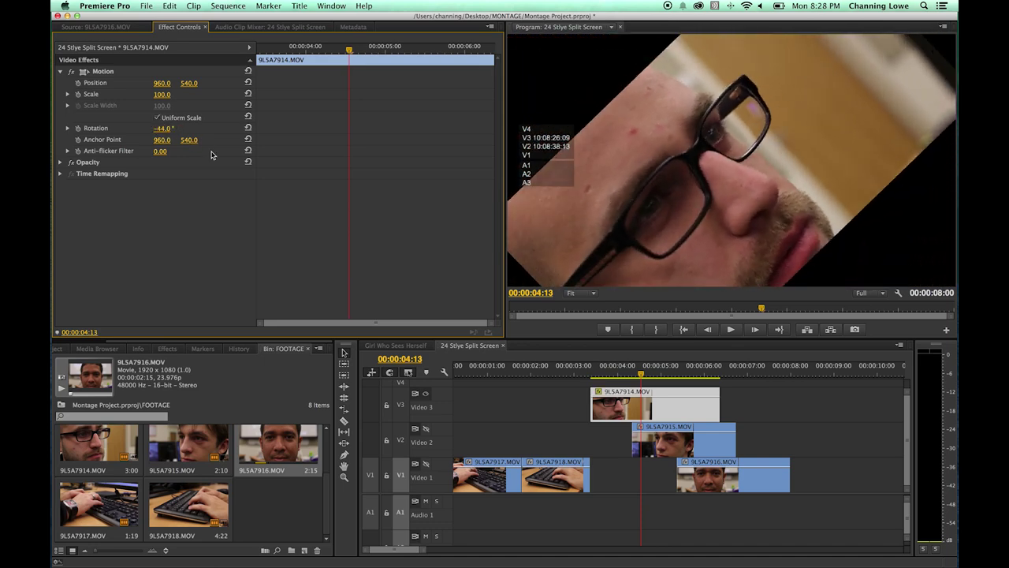
{"action": "key", "text": "super+z"}
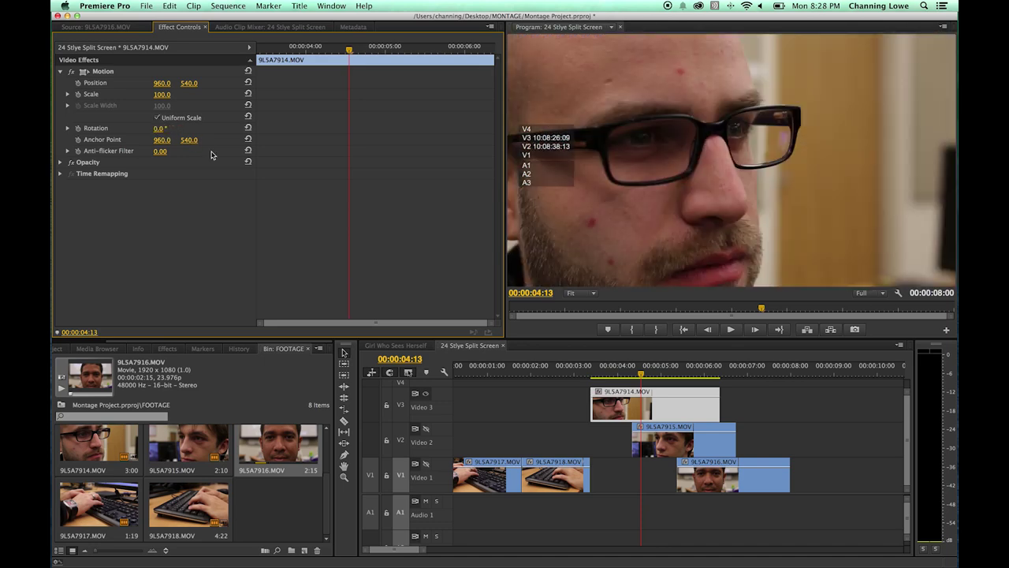
{"action": "left_click", "coordinate": [61, 163]}
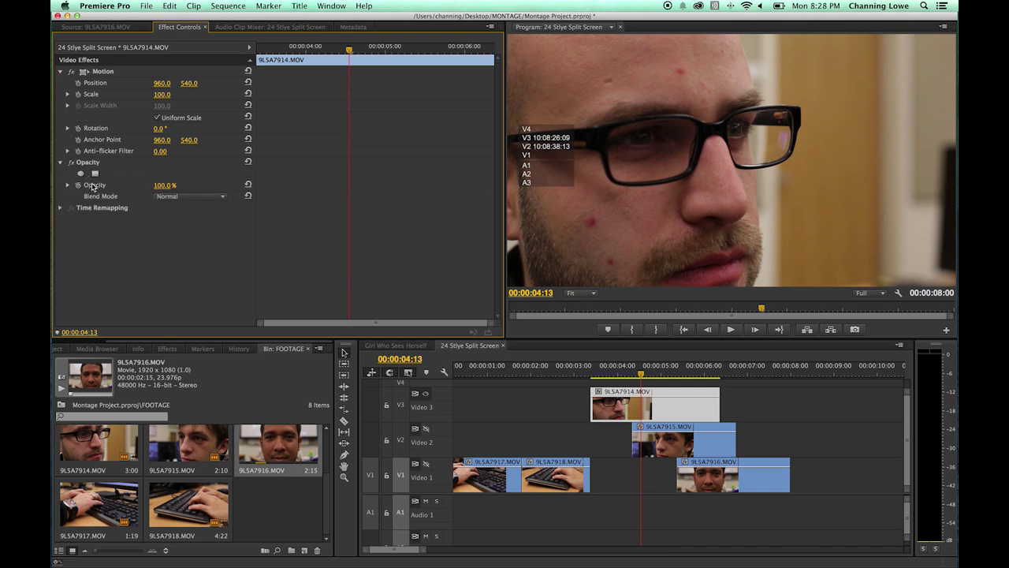
- Try 71% and lower Opacity, restore 100%, set an Opacity keyframe, and save the project
{"action": "left_click", "coordinate": [163, 185]}
{"action": "type", "text": "71"}
{"action": "key", "text": "Return"}
{"action": "left_click_drag", "start_coordinate": [160, 185], "coordinate": [131, 186]}
{"action": "left_click", "coordinate": [161, 185]}
{"action": "type", "text": "100"}
{"action": "key", "text": "Return"}
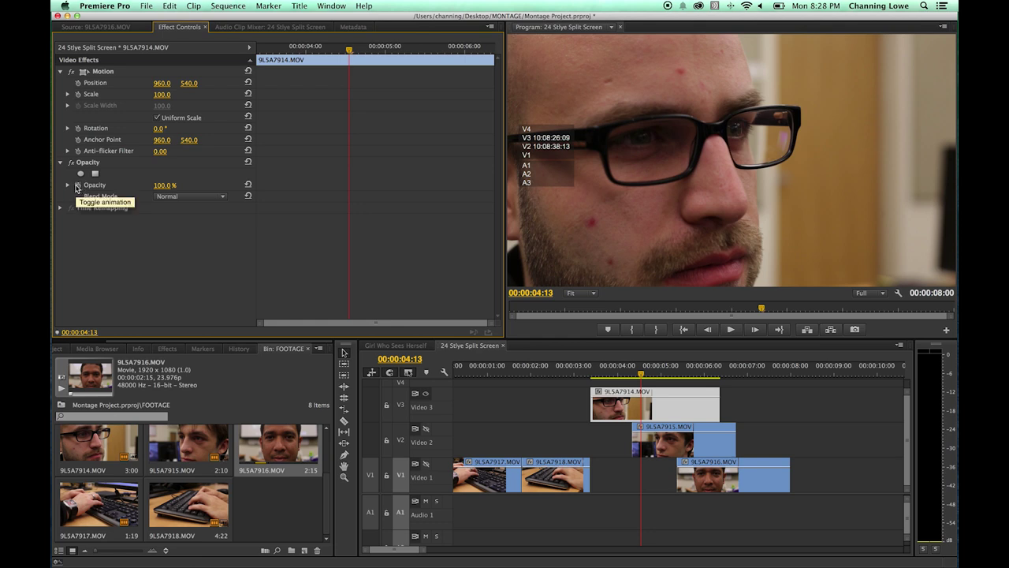
{"action": "left_click", "coordinate": [79, 185]}
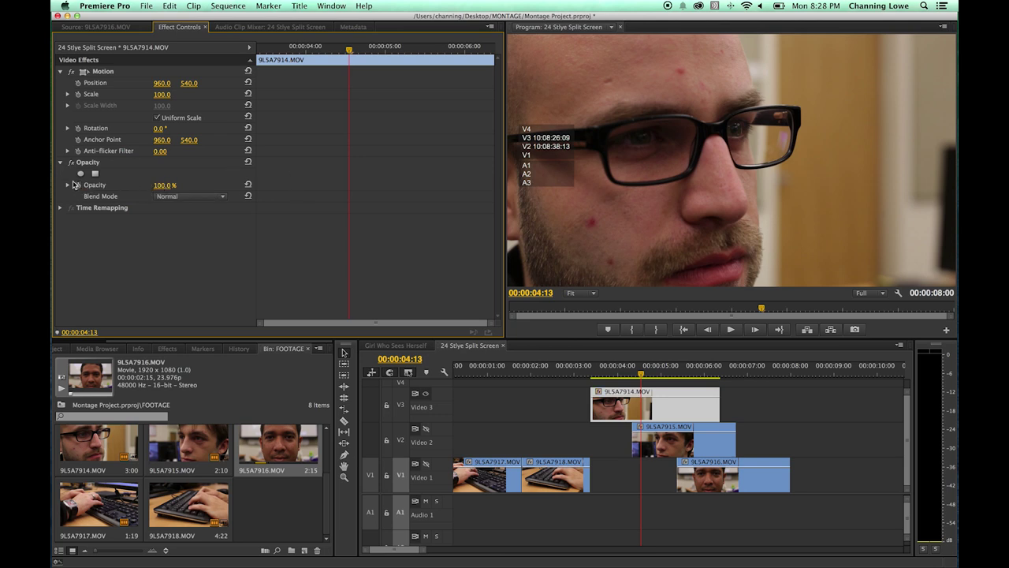
{"action": "left_click", "coordinate": [60, 163]}
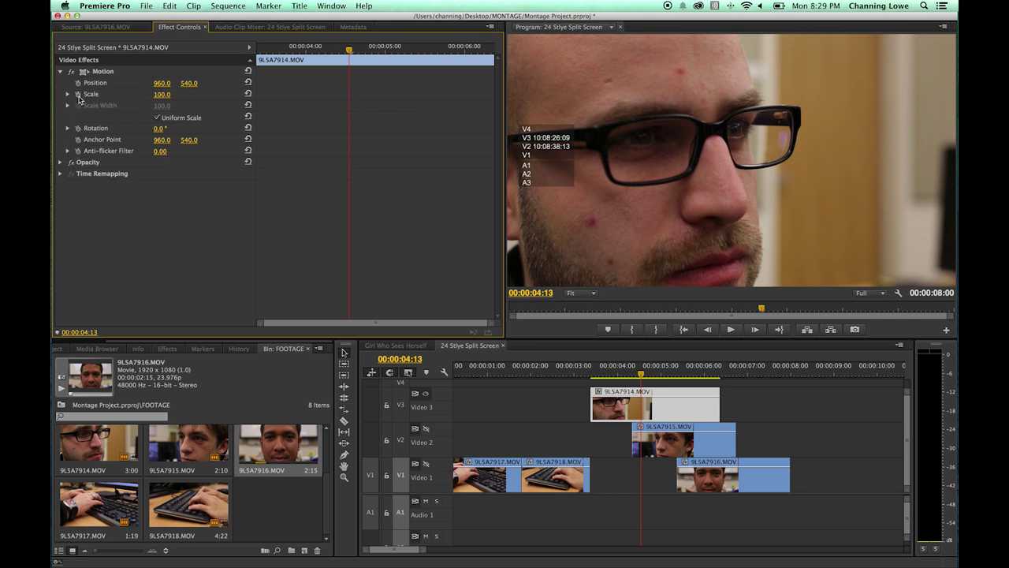
{"action": "key", "text": "super+s"}
- At 00:00:03:22, discard the trial Position keyframe and set a 100.0 Scale keyframe on 9L5A7914.MOV
{"action": "left_click_drag", "start_coordinate": [336, 50], "coordinate": [299, 50]}
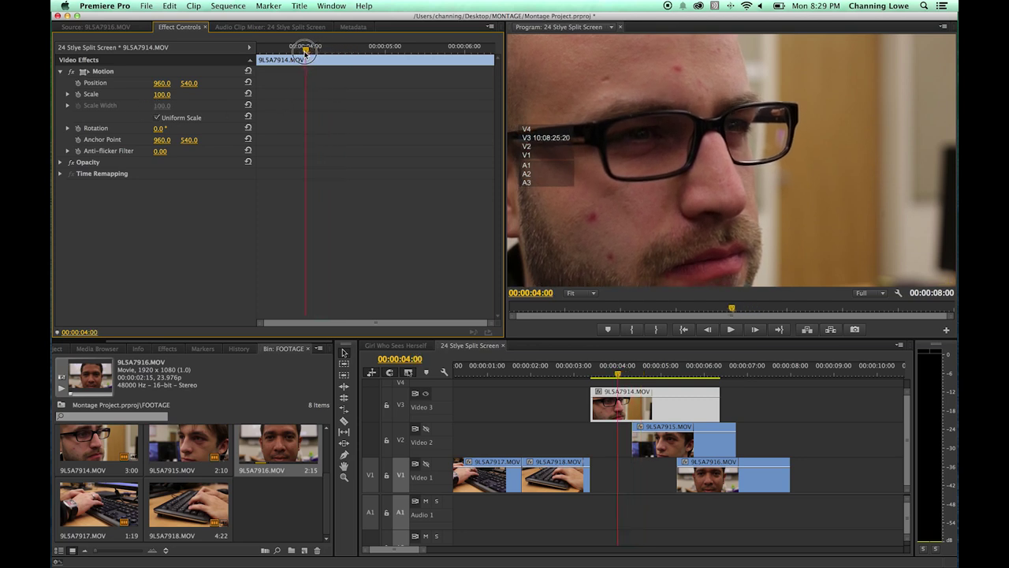
{"action": "left_click", "coordinate": [77, 83]}
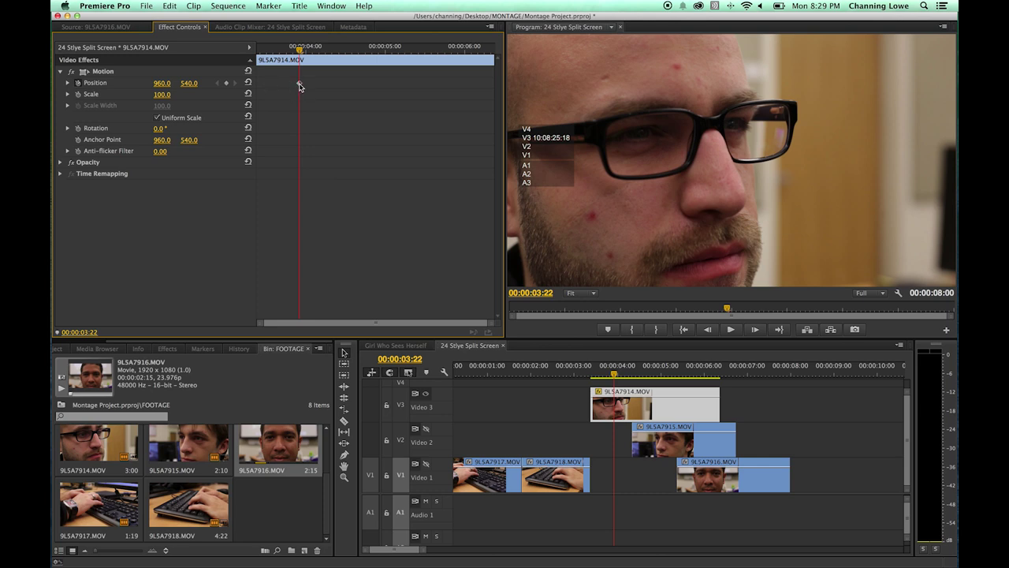
{"action": "left_click", "coordinate": [299, 83]}
{"action": "left_click", "coordinate": [78, 84]}
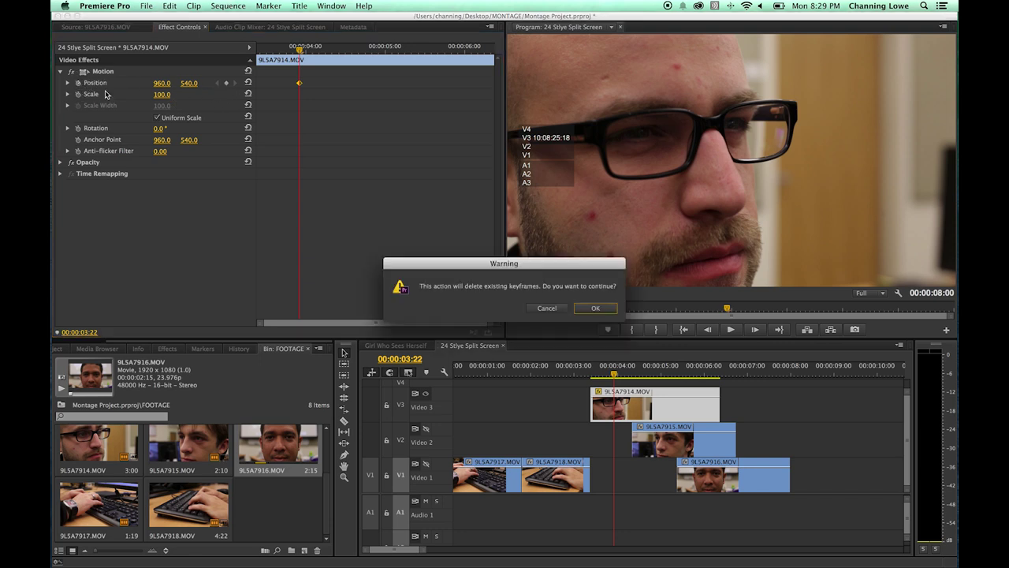
{"action": "left_click", "coordinate": [590, 309]}
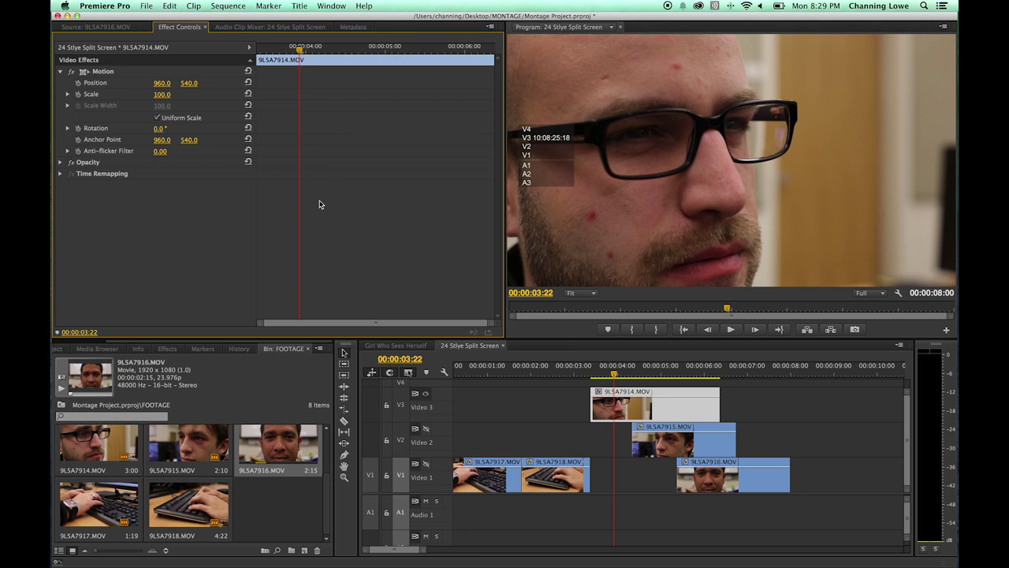
{"action": "left_click", "coordinate": [79, 95]}
{"action": "key", "text": "space"}
{"action": "key", "text": "space"}
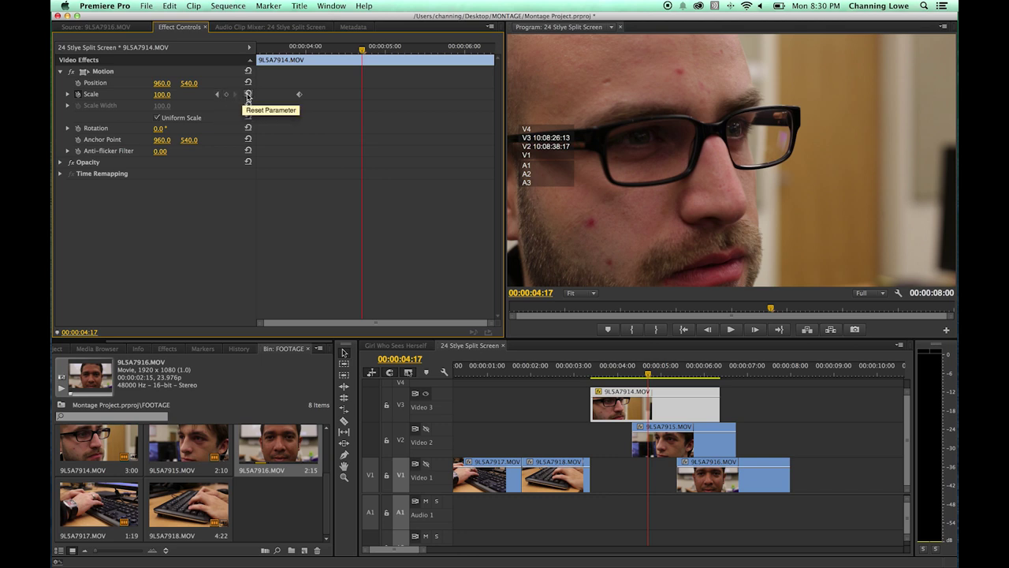
- Try a second Scale keyframe at 00:00:04:17, then reset Scale to 100 and compare the keyframes
{"action": "left_click", "coordinate": [248, 95]}
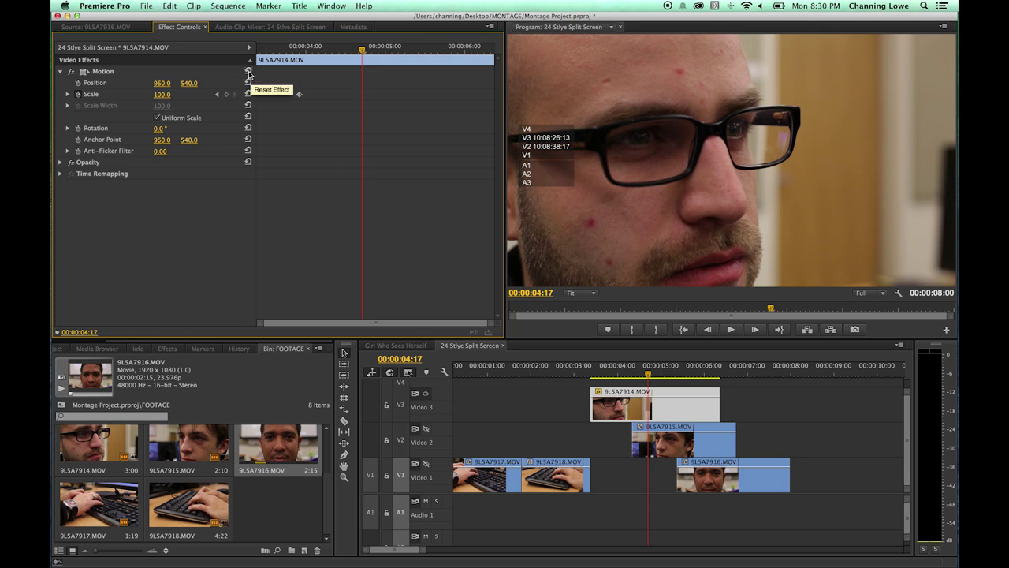
{"action": "left_click", "coordinate": [249, 72]}
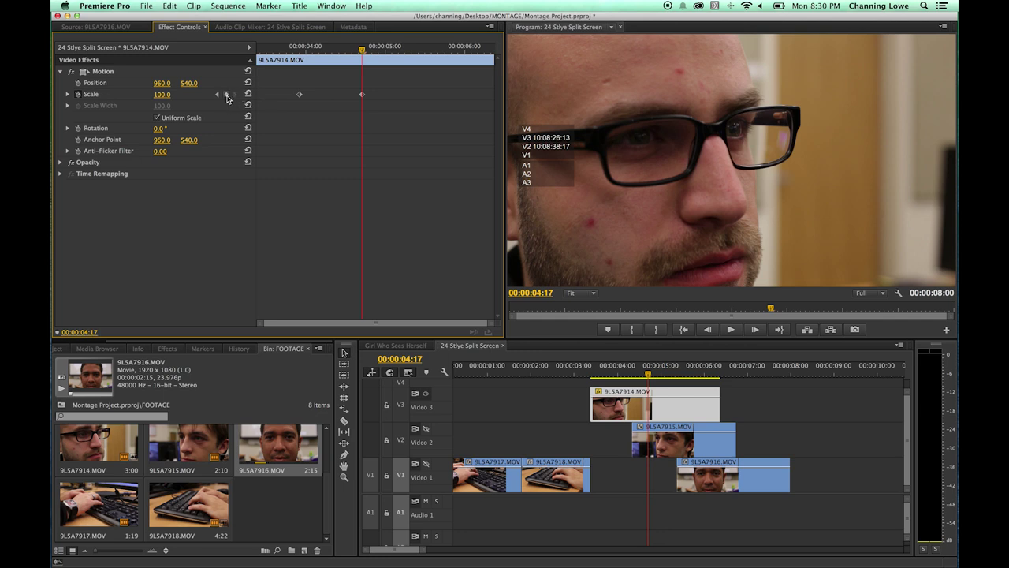
{"action": "left_click_drag", "start_coordinate": [163, 95], "coordinate": [232, 94]}
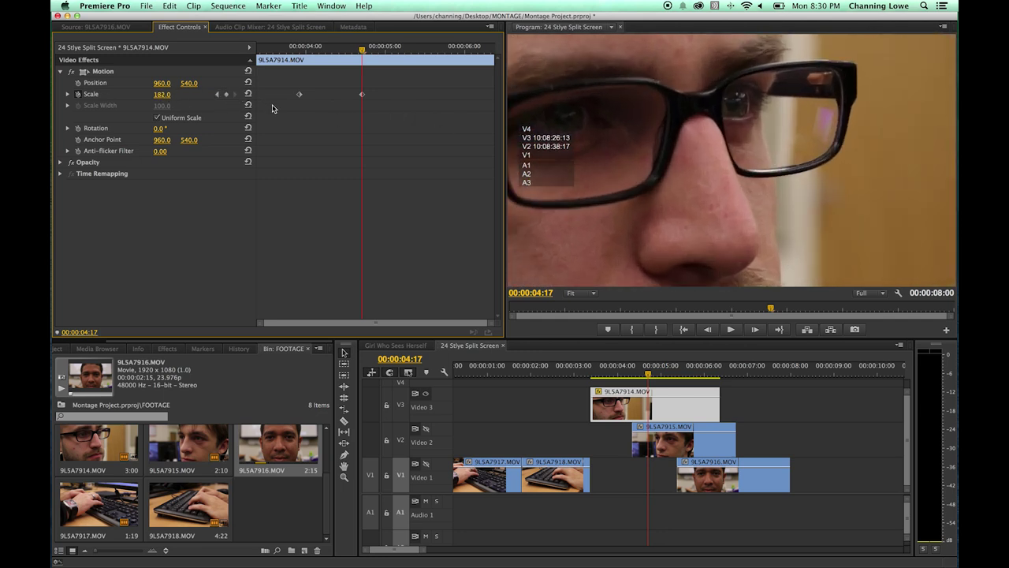
{"action": "left_click", "coordinate": [248, 93]}
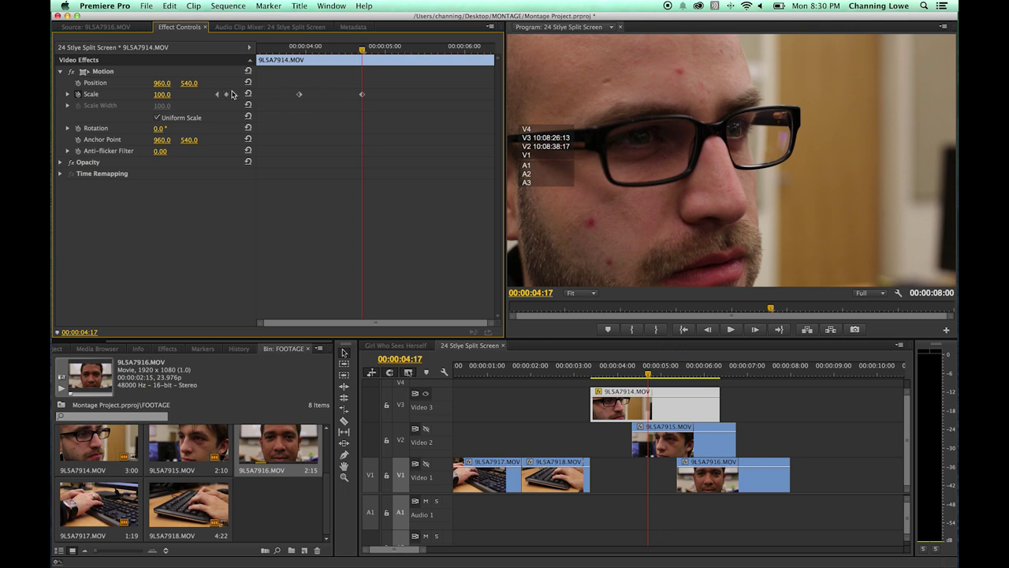
{"action": "left_click", "coordinate": [219, 95]}
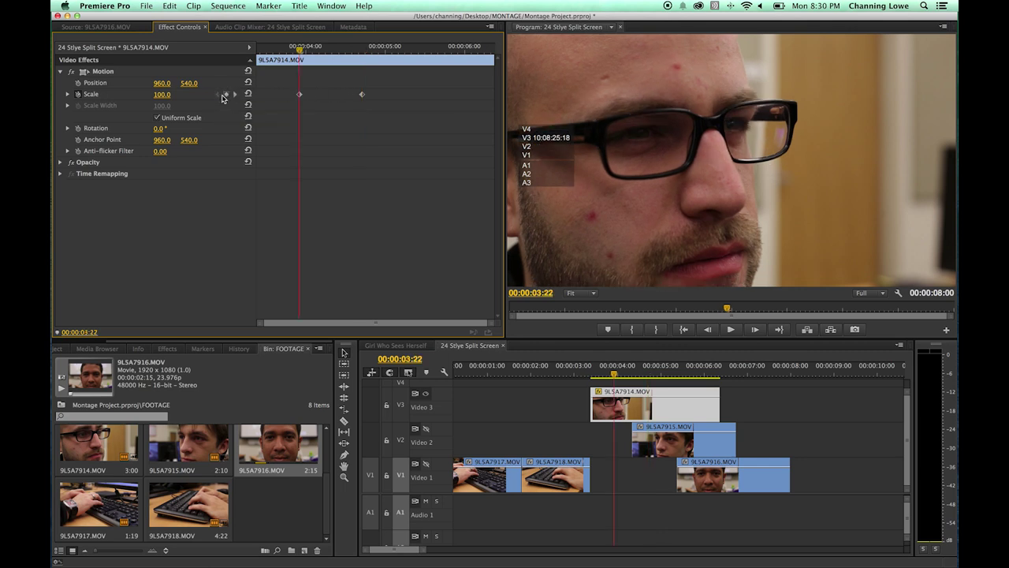
{"action": "left_click", "coordinate": [234, 94]}
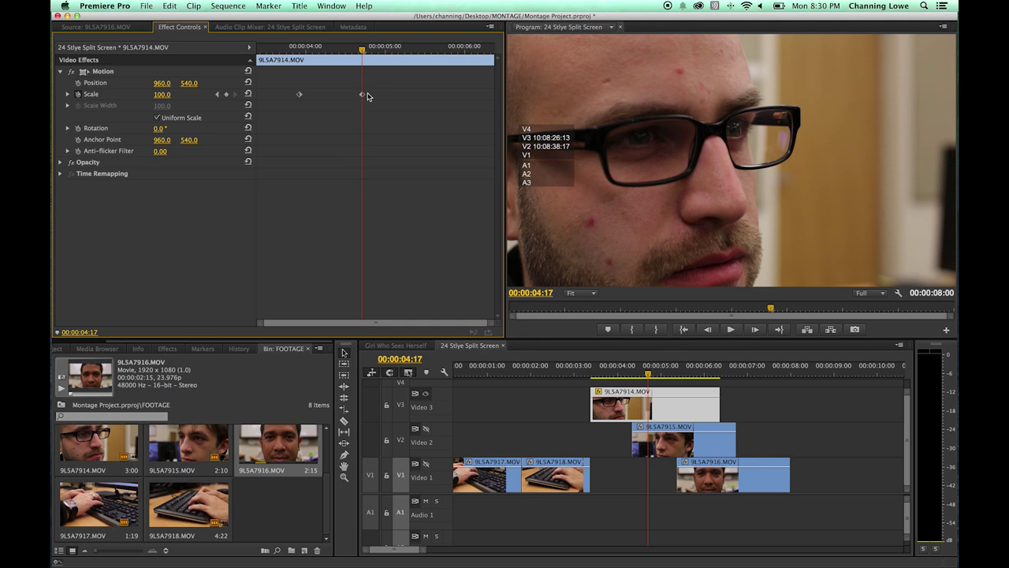
{"action": "left_click", "coordinate": [219, 94]}
{"action": "left_click", "coordinate": [235, 95]}
- Re-key Scale at 00:00:04:17 to 147.0 and check the 100-to-147 zoom between keyframes
{"action": "left_click", "coordinate": [227, 95]}
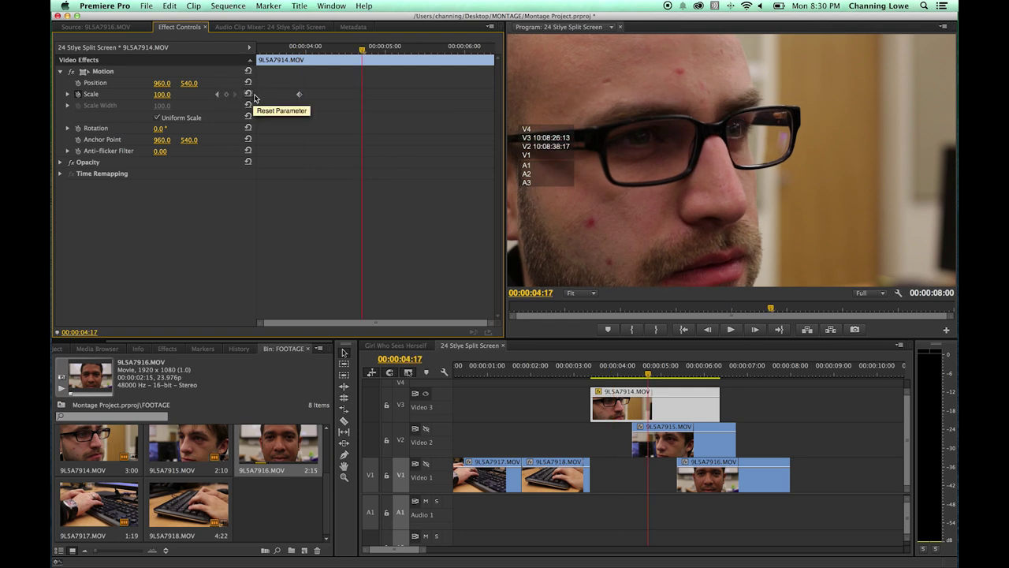
{"action": "left_click_drag", "start_coordinate": [380, 89], "coordinate": [352, 102]}
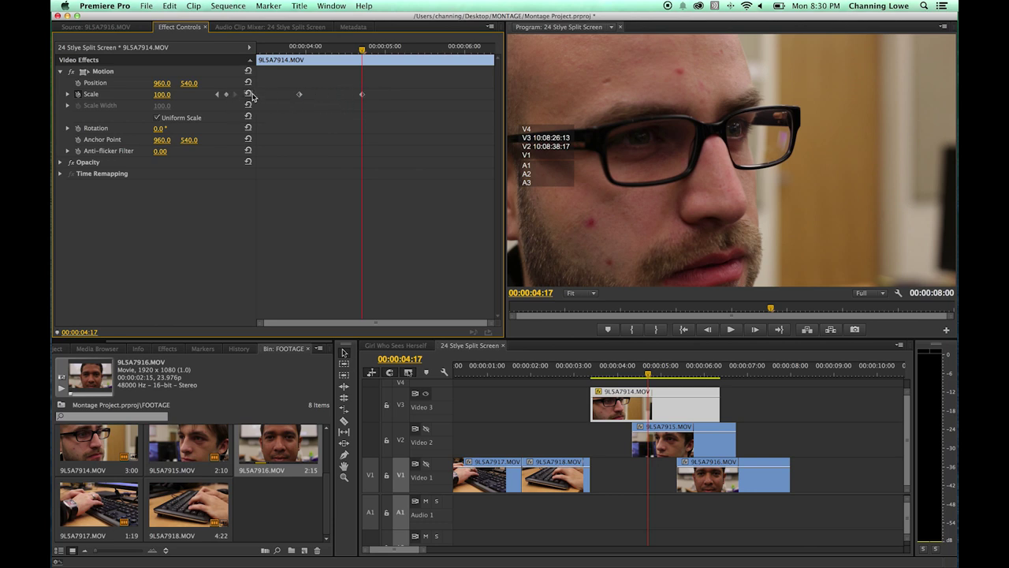
{"action": "left_click", "coordinate": [228, 94]}
{"action": "left_click", "coordinate": [228, 95]}
{"action": "left_click", "coordinate": [226, 95]}
{"action": "left_click_drag", "start_coordinate": [161, 95], "coordinate": [198, 95]}
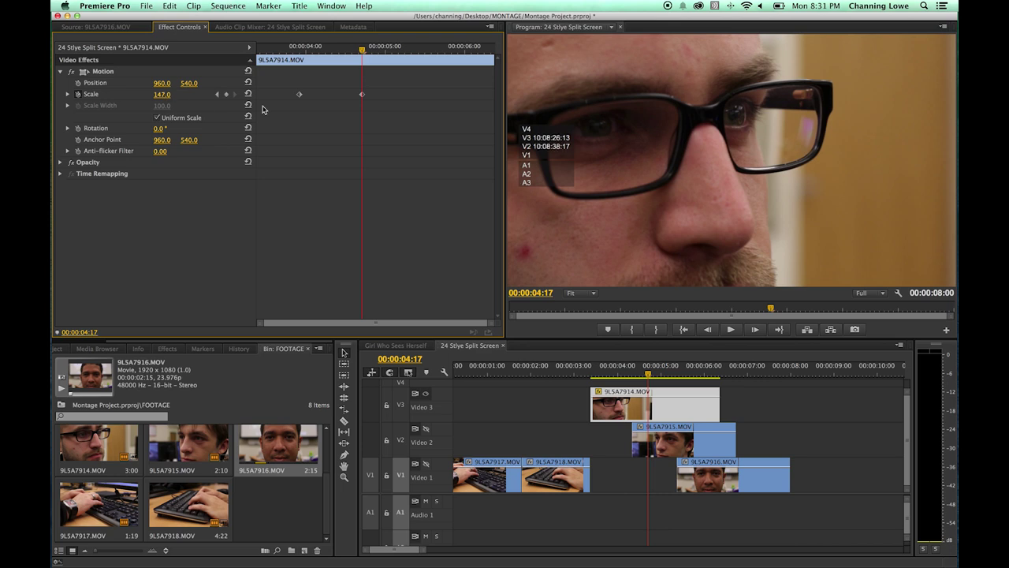
{"action": "left_click", "coordinate": [220, 95]}
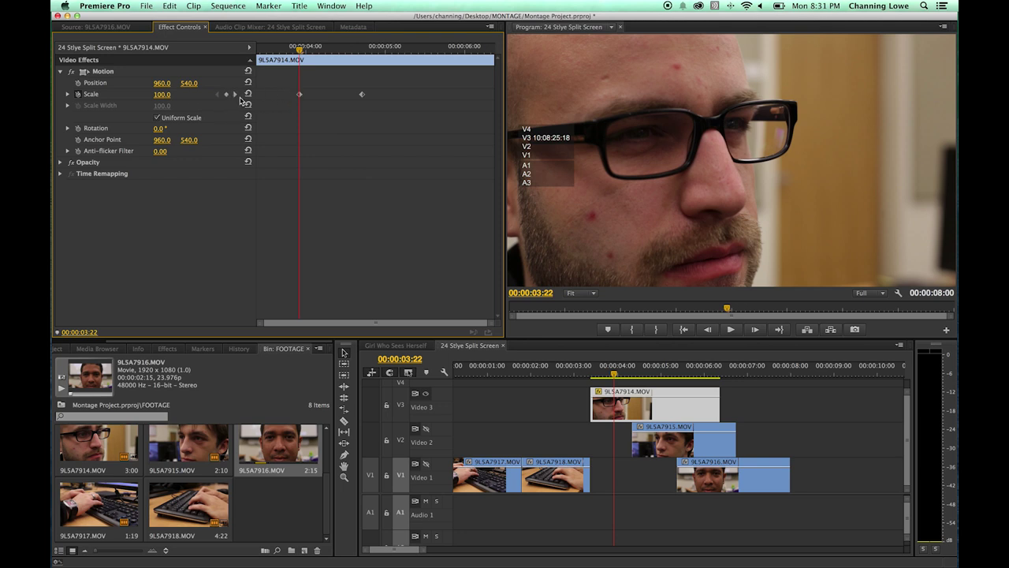
{"action": "left_click", "coordinate": [235, 94]}
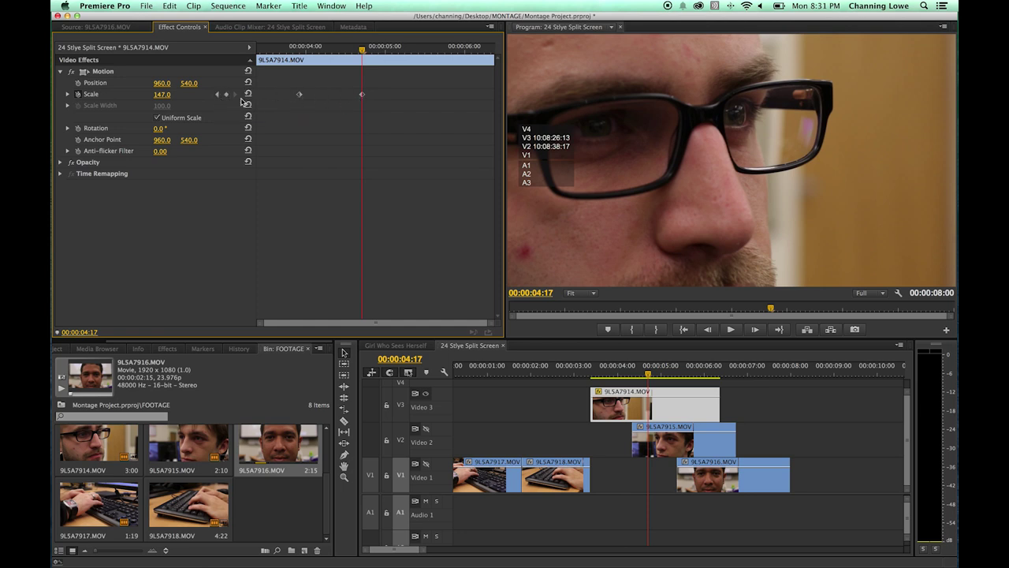
{"action": "left_click", "coordinate": [217, 94]}
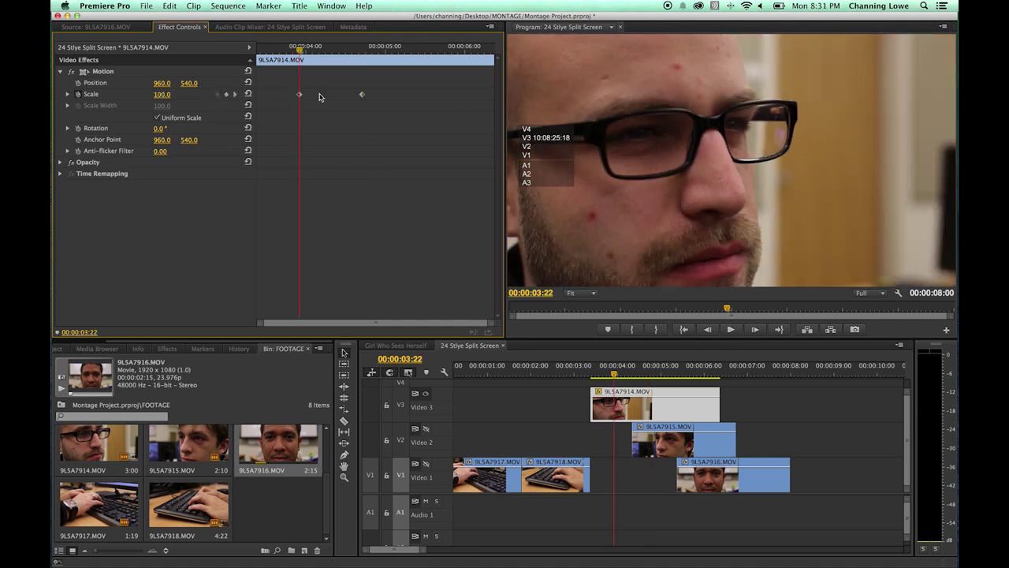
- Preview the zoom, then keyframe Rotation from 0° at 00:00:03:21 to 360° at 00:00:05:03
{"action": "key", "text": "space"}
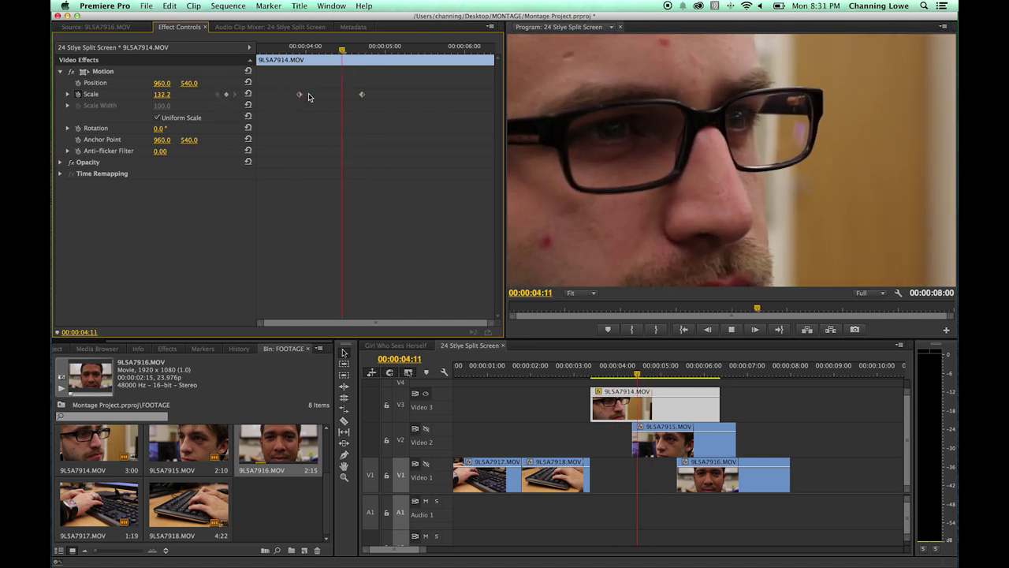
{"action": "key", "text": "space"}
{"action": "left_click_drag", "start_coordinate": [323, 49], "coordinate": [258, 50]}
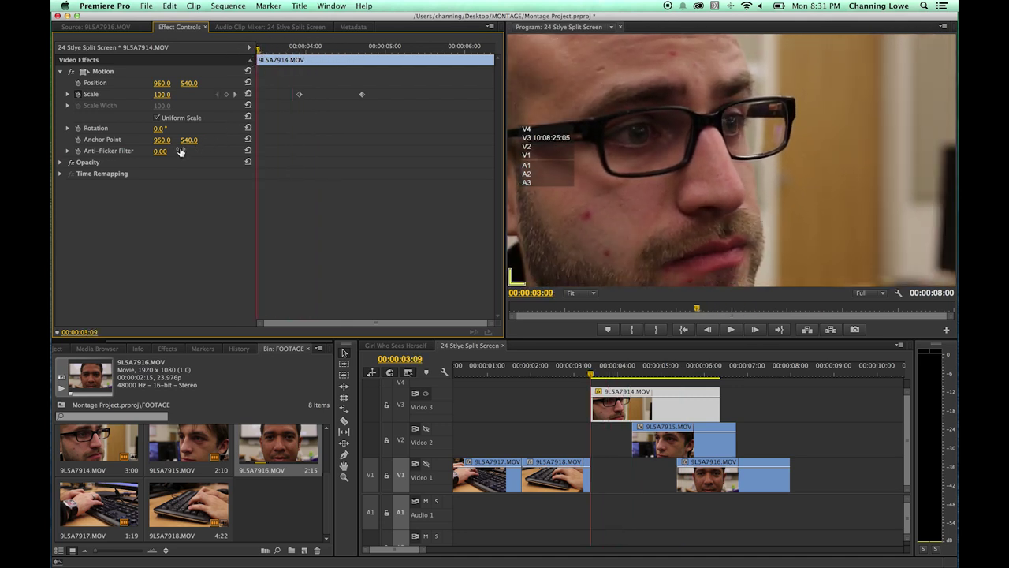
{"action": "left_click_drag", "start_coordinate": [269, 50], "coordinate": [295, 49]}
{"action": "left_click", "coordinate": [77, 127]}
{"action": "left_click_drag", "start_coordinate": [296, 50], "coordinate": [395, 49]}
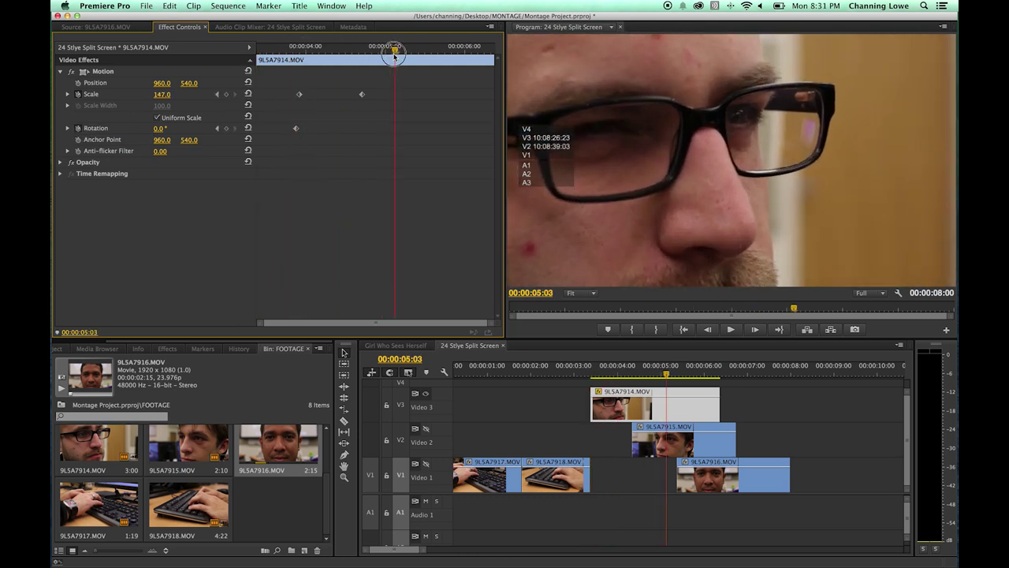
{"action": "left_click", "coordinate": [226, 128]}
{"action": "left_click", "coordinate": [218, 128]}
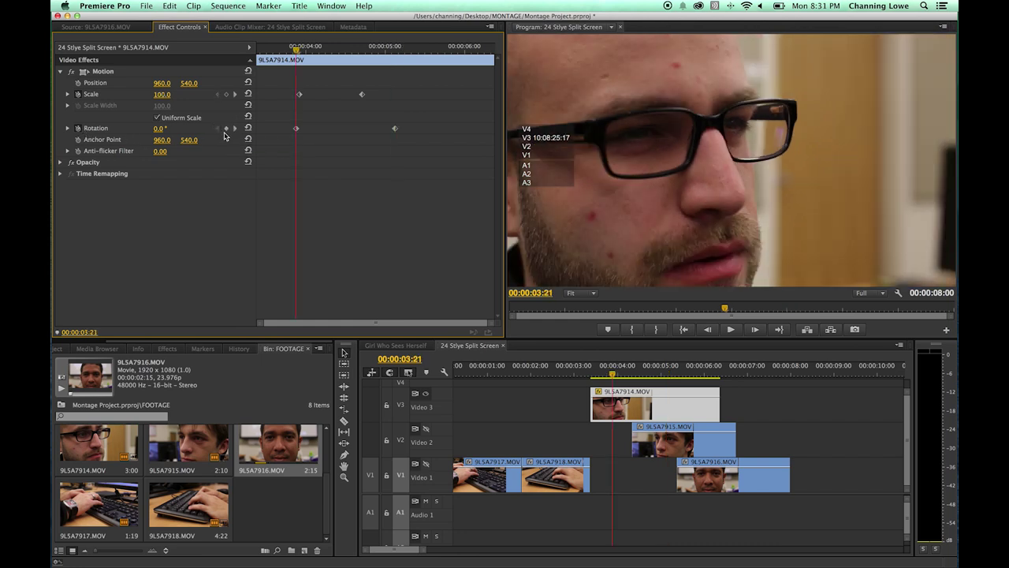
{"action": "left_click", "coordinate": [234, 129]}
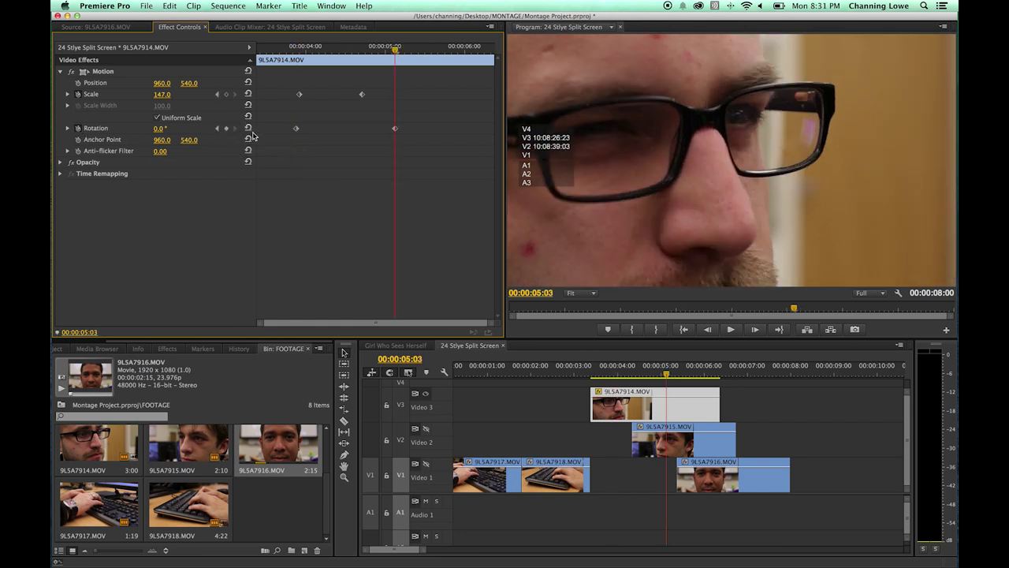
{"action": "left_click_drag", "start_coordinate": [167, 130], "coordinate": [451, 130]}
- Review the rotate-and-zoom, then delete all Rotation and Scale keyframes and return to the clip start
{"action": "left_click_drag", "start_coordinate": [362, 52], "coordinate": [296, 55]}
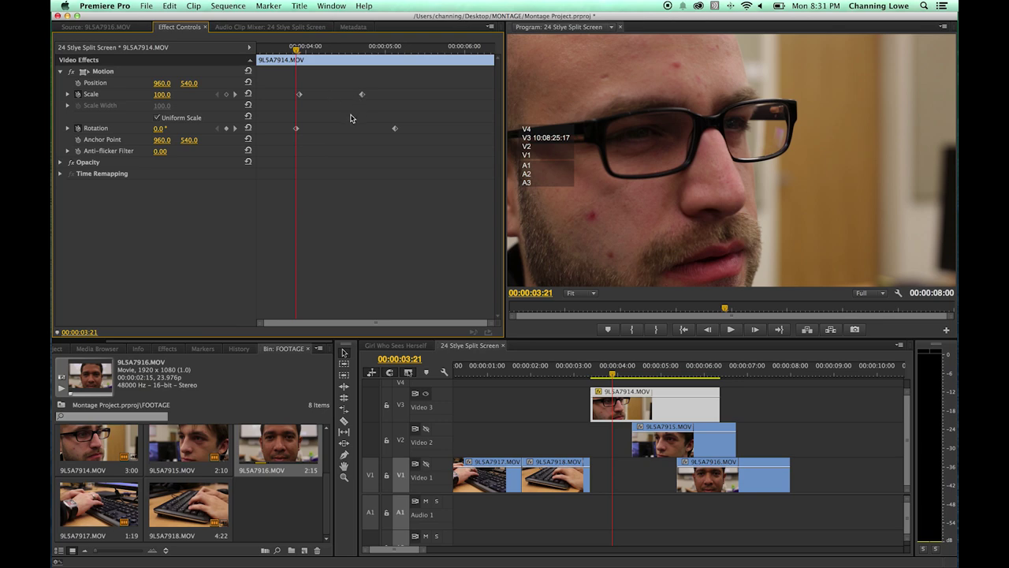
{"action": "key", "text": "space"}
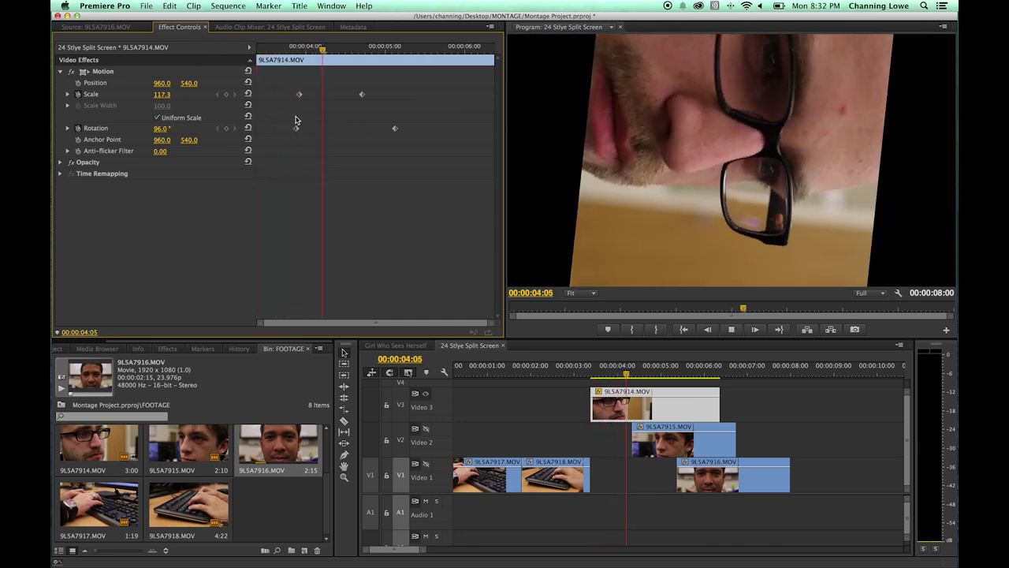
{"action": "key", "text": "space"}
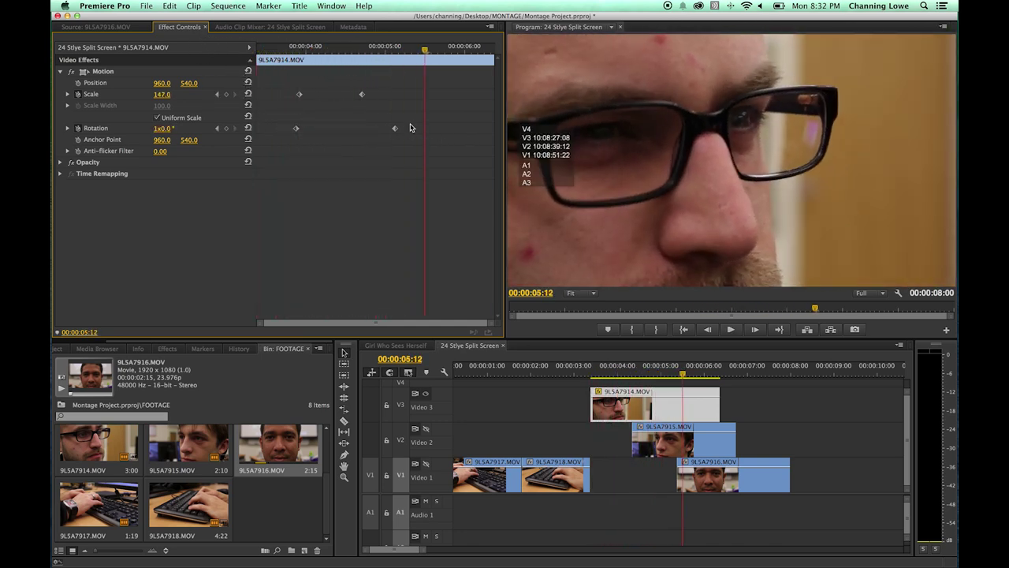
{"action": "left_click_drag", "start_coordinate": [412, 114], "coordinate": [273, 135]}
{"action": "key", "text": "Delete"}
{"action": "left_click_drag", "start_coordinate": [397, 87], "coordinate": [277, 107]}
{"action": "key", "text": "Delete"}
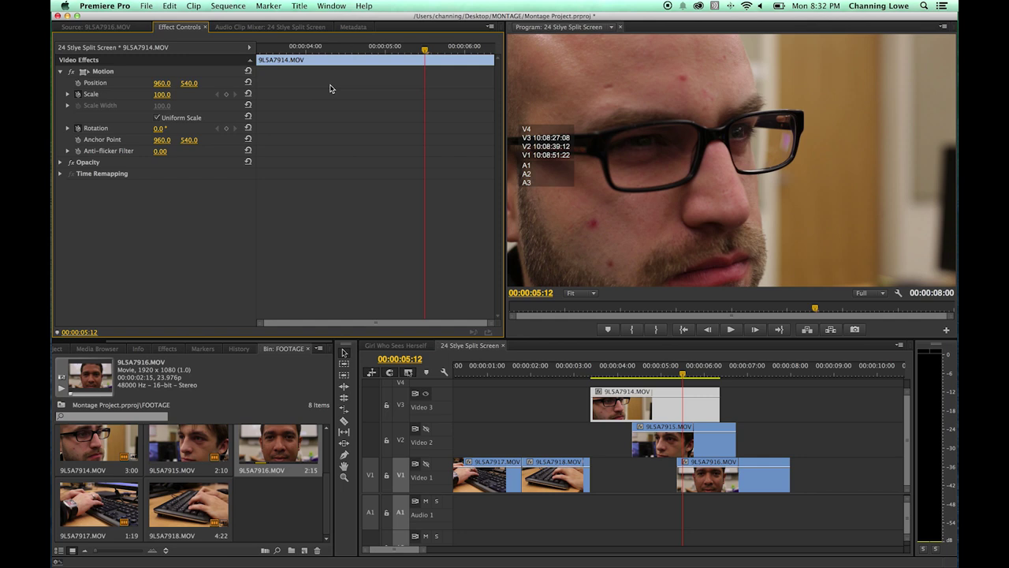
{"action": "key", "text": "Home"}
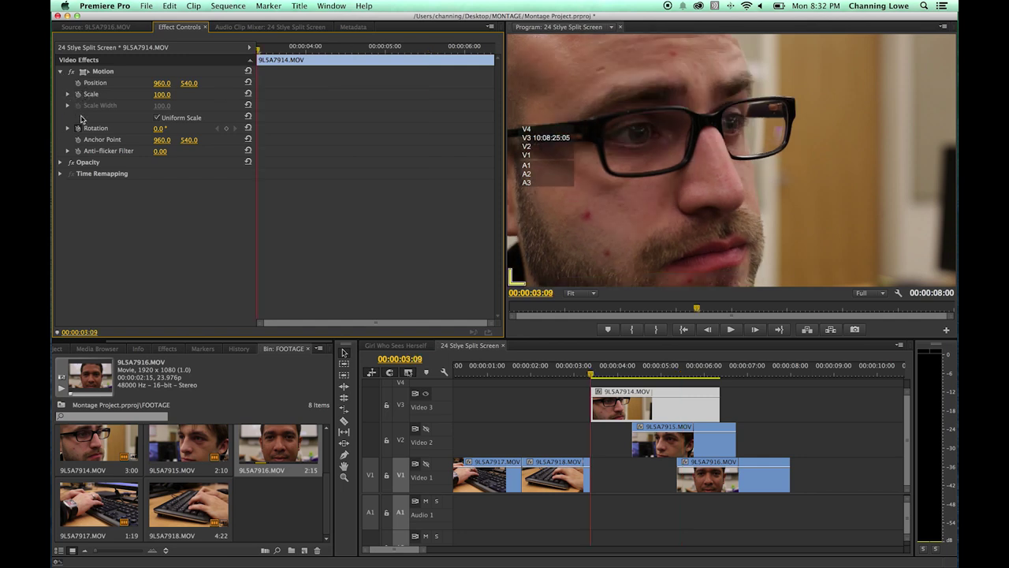
- Apply the Crop effect to 9L5A7914.MOV and place the playhead at 00:00:04:08
{"action": "left_click", "coordinate": [61, 72]}
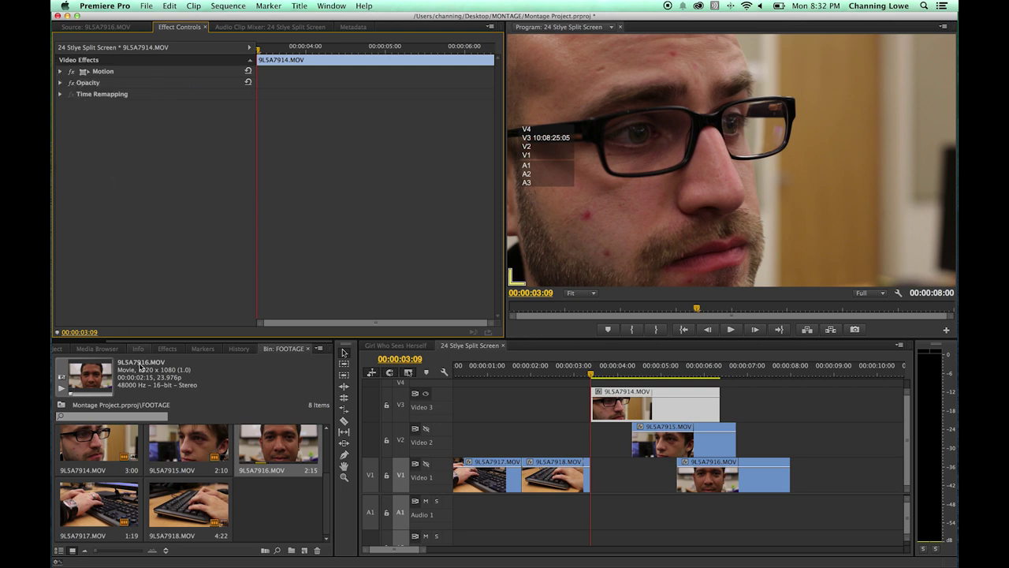
{"action": "left_click", "coordinate": [167, 349]}
{"action": "left_click_drag", "start_coordinate": [95, 428], "coordinate": [150, 210]}
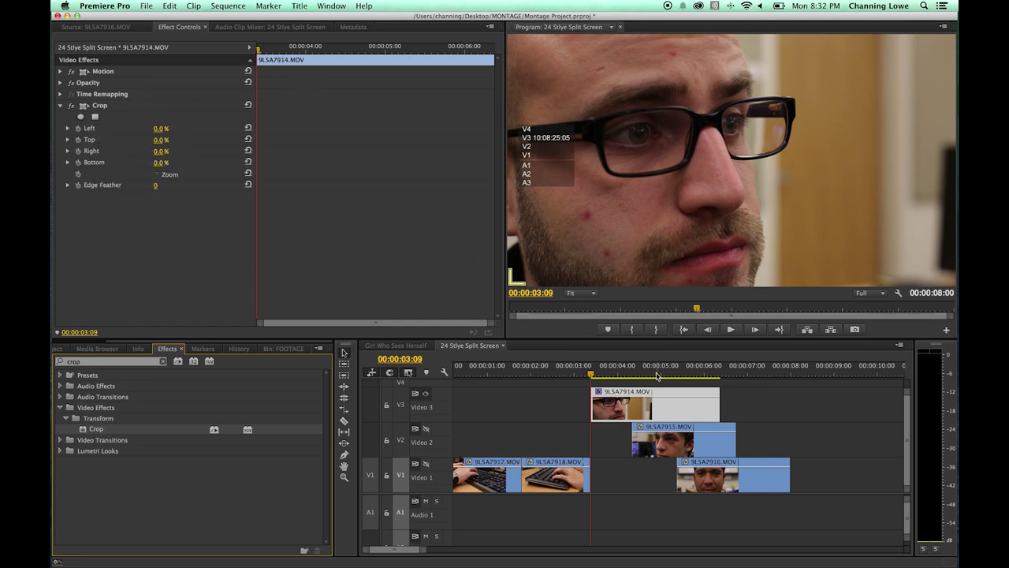
{"action": "key", "text": "Right"}
{"action": "key", "text": "Right"}
{"action": "key", "text": "Right"}
{"action": "key", "text": "Right"}
{"action": "key", "text": "Right"}
{"action": "key", "text": "Right"}
{"action": "key", "text": "Right"}
{"action": "key", "text": "Right"}
{"action": "key", "text": "Right"}
{"action": "key", "text": "Right"}
{"action": "key", "text": "Right"}
{"action": "key", "text": "Right"}
{"action": "key", "text": "Right"}
{"action": "key", "text": "Right"}
{"action": "key", "text": "Right"}
{"action": "key", "text": "Right"}
{"action": "key", "text": "Right"}
{"action": "key", "text": "Right"}
{"action": "key", "text": "Right"}
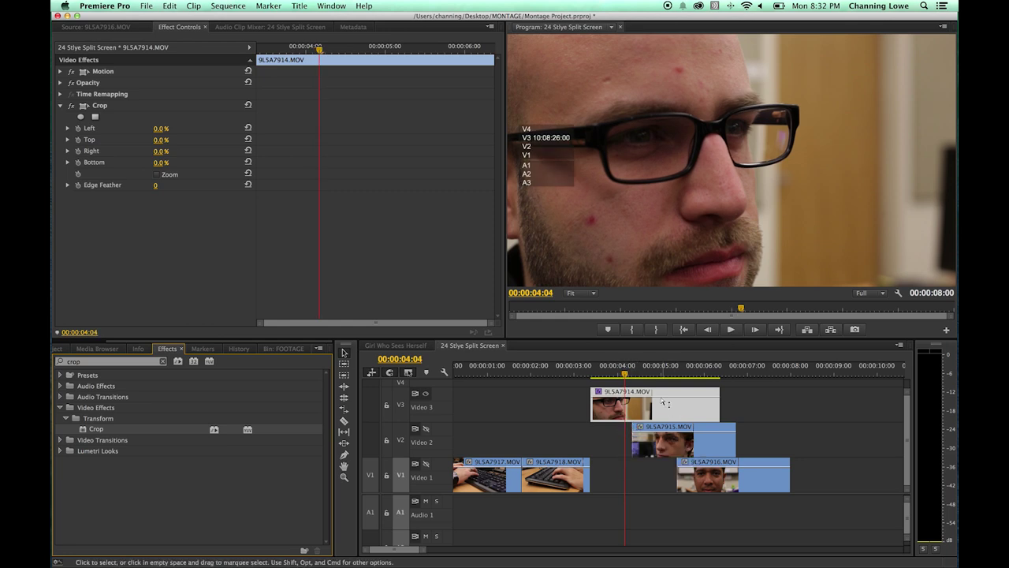
{"action": "left_click", "coordinate": [426, 434]}
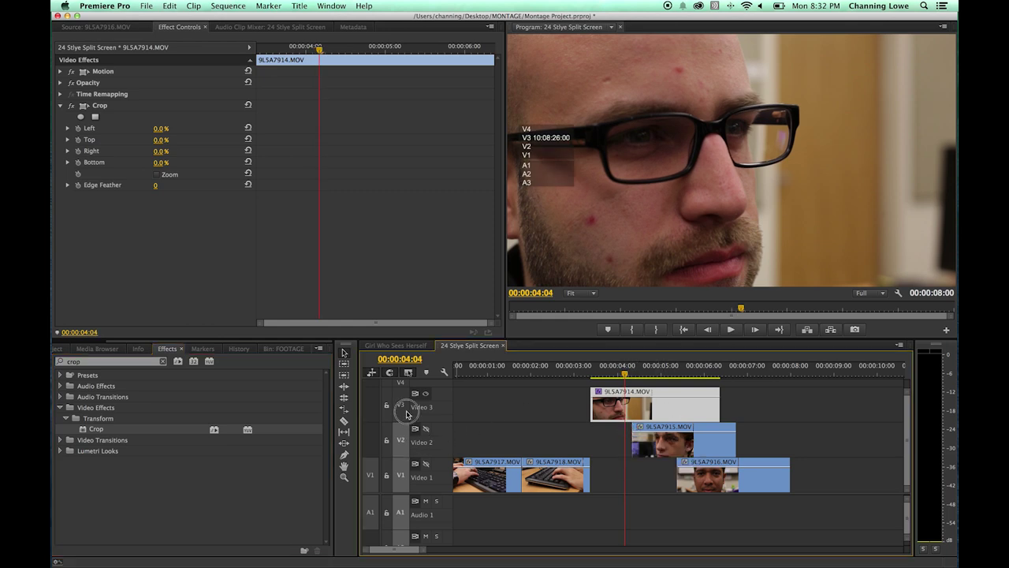
{"action": "key", "text": "Right"}
{"action": "key", "text": "Right"}
{"action": "key", "text": "Right"}
{"action": "key", "text": "Right"}
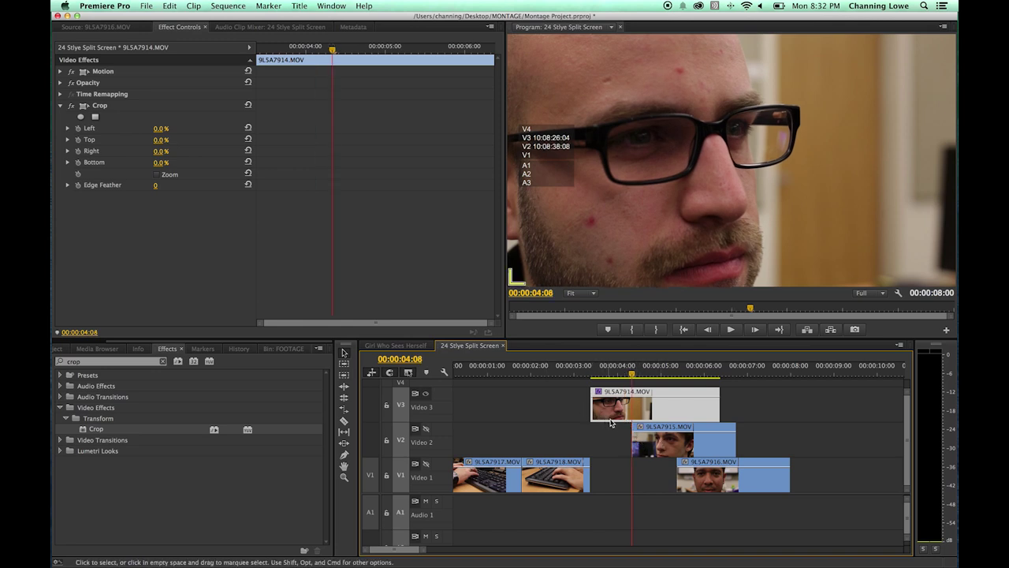
{"action": "mouse_move", "coordinate": [329, 50]}
{"action": "left_mouse_down"}
{"action": "mouse_move", "coordinate": [347, 51]}
{"action": "mouse_move", "coordinate": [322, 59]}
{"action": "left_mouse_up"}
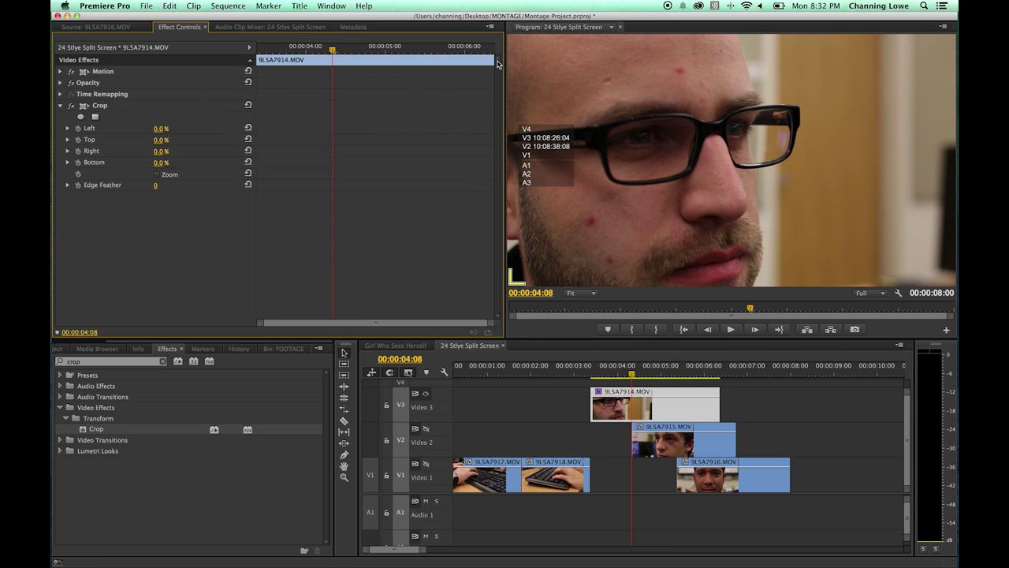
{"action": "mouse_move", "coordinate": [488, 326]}
{"action": "left_mouse_down"}
{"action": "mouse_move", "coordinate": [384, 315]}
{"action": "mouse_move", "coordinate": [552, 322]}
{"action": "mouse_move", "coordinate": [482, 329]}
{"action": "left_mouse_up"}
{"action": "left_click", "coordinate": [327, 48]}
{"action": "left_click", "coordinate": [606, 372]}
{"action": "left_click_drag", "start_coordinate": [607, 372], "coordinate": [631, 372]}
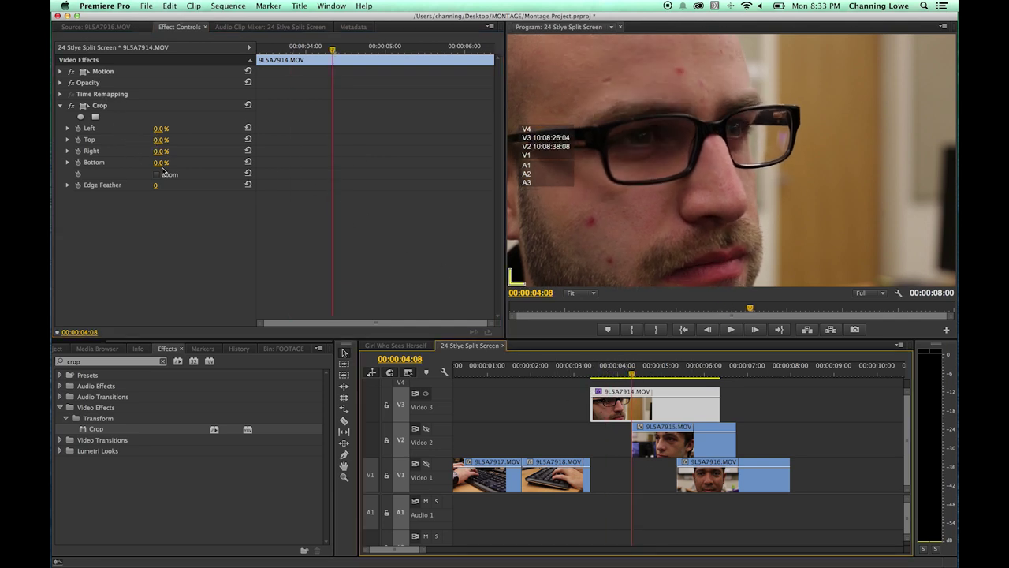
- Keyframe Crop Top and Bottom from 0% at 00:00:04:08 to 26% and 46% at 00:00:04:13
{"action": "left_click", "coordinate": [78, 161]}
{"action": "left_click", "coordinate": [78, 139]}
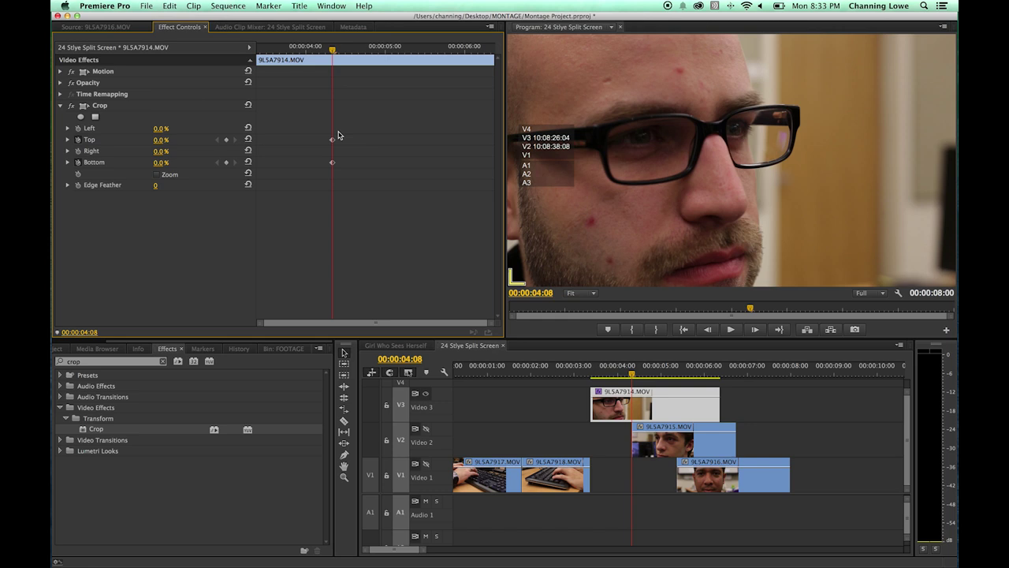
{"action": "key", "text": "Right"}
{"action": "key", "text": "Right"}
{"action": "key", "text": "Right"}
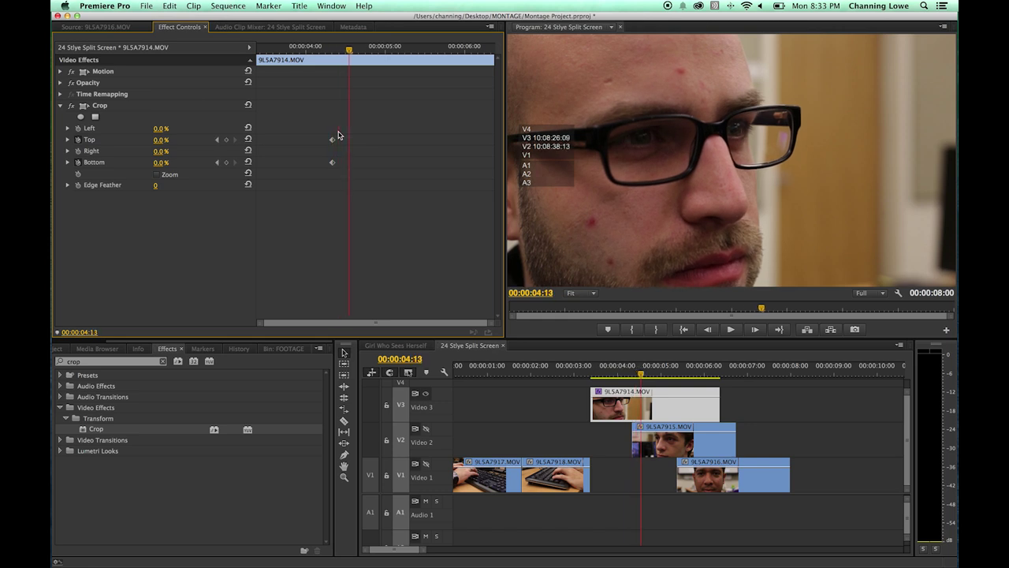
{"action": "key", "text": "Left"}
{"action": "key", "text": "Left"}
{"action": "key", "text": "Left"}
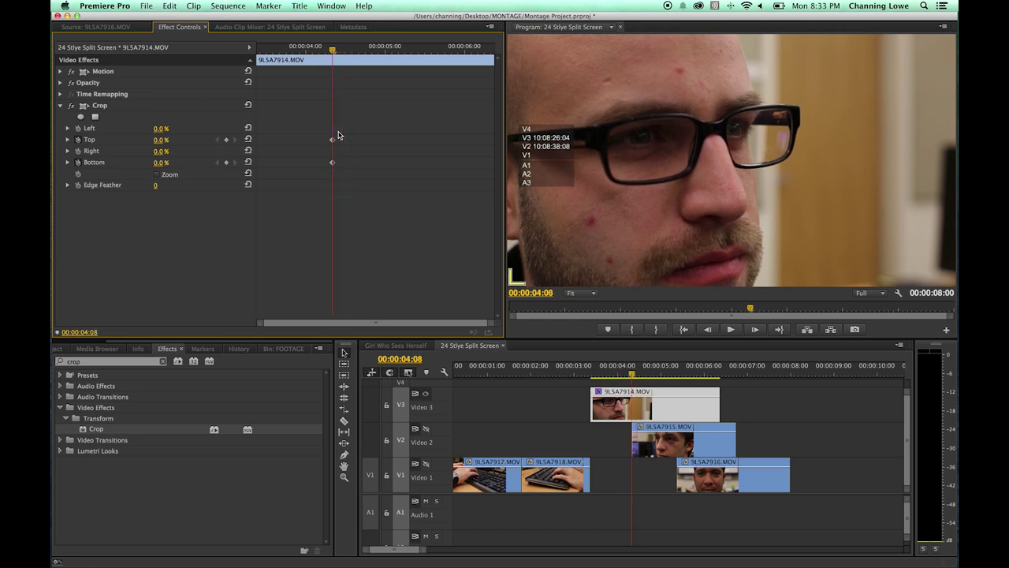
{"action": "key", "text": "Right"}
{"action": "key", "text": "Right"}
{"action": "key", "text": "Right"}
{"action": "key", "text": "Right"}
{"action": "key", "text": "Right"}
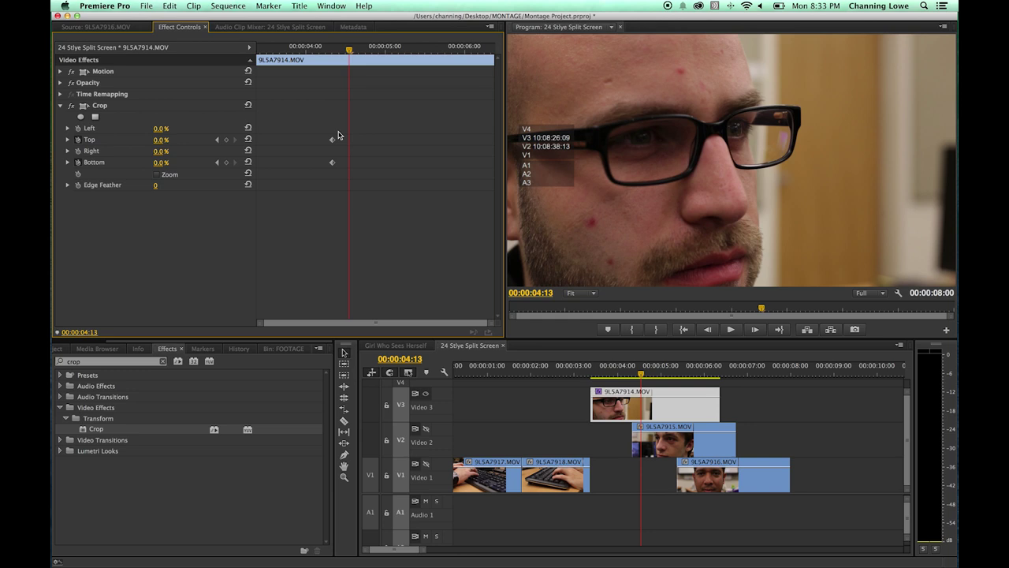
{"action": "left_click", "coordinate": [226, 140]}
{"action": "left_click", "coordinate": [226, 162]}
{"action": "left_click_drag", "start_coordinate": [161, 145], "coordinate": [223, 144]}
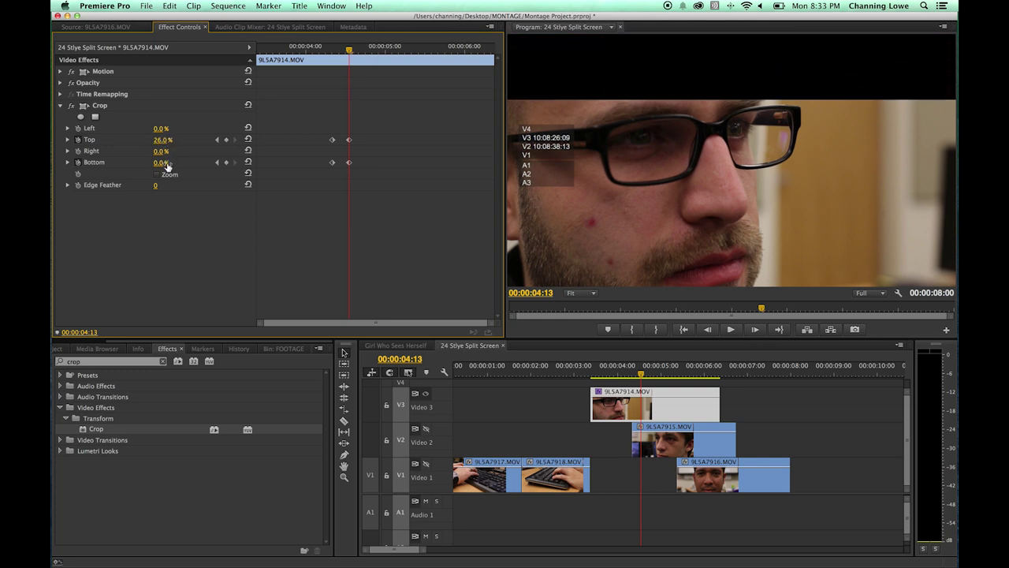
{"action": "left_click_drag", "start_coordinate": [163, 168], "coordinate": [273, 168]}
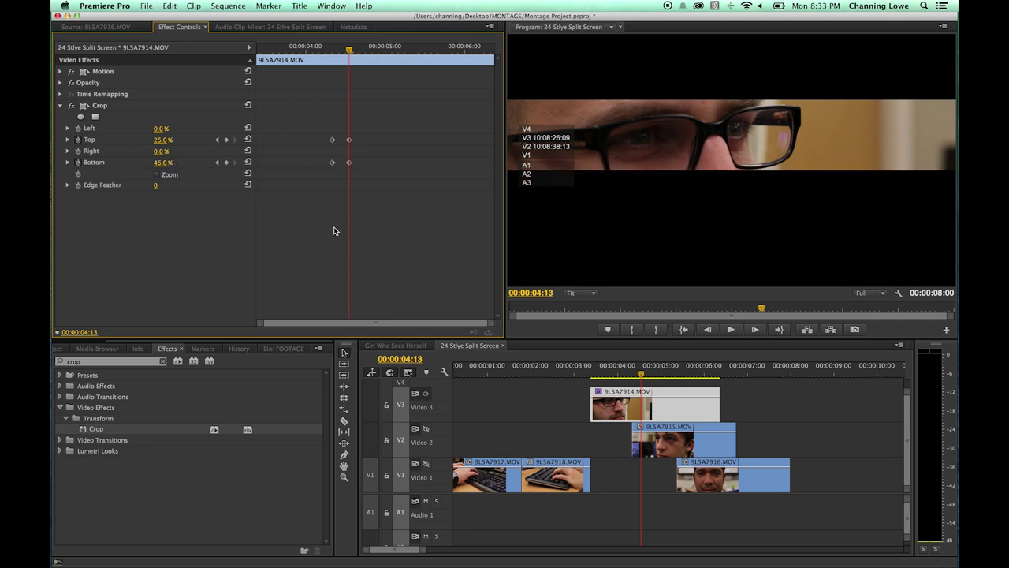
{"action": "left_click", "coordinate": [615, 371]}
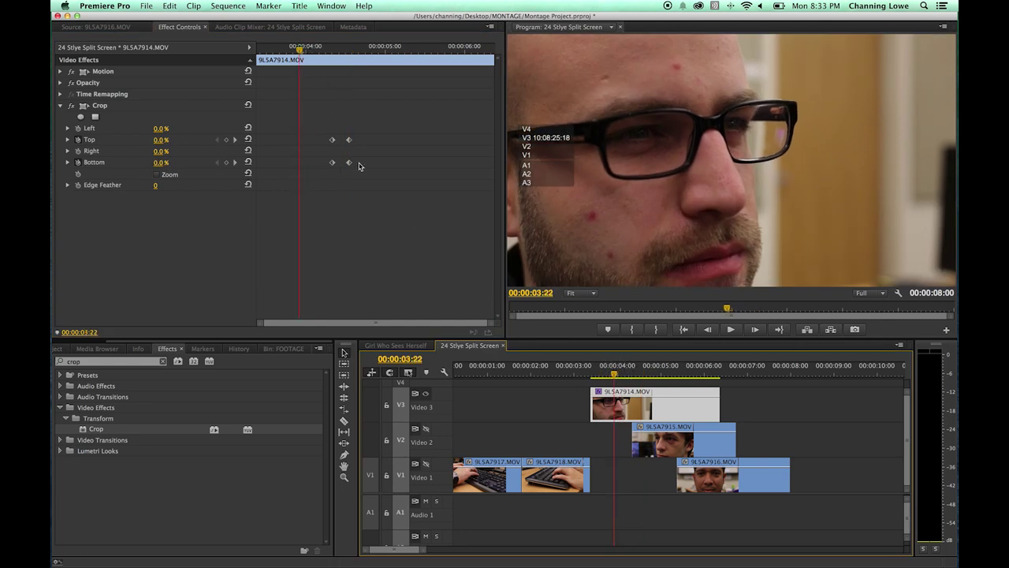
- Review the crop with Video 2 shown and hidden, then shift the end Crop keyframes past 00:00:05:00
{"action": "key", "text": "space"}
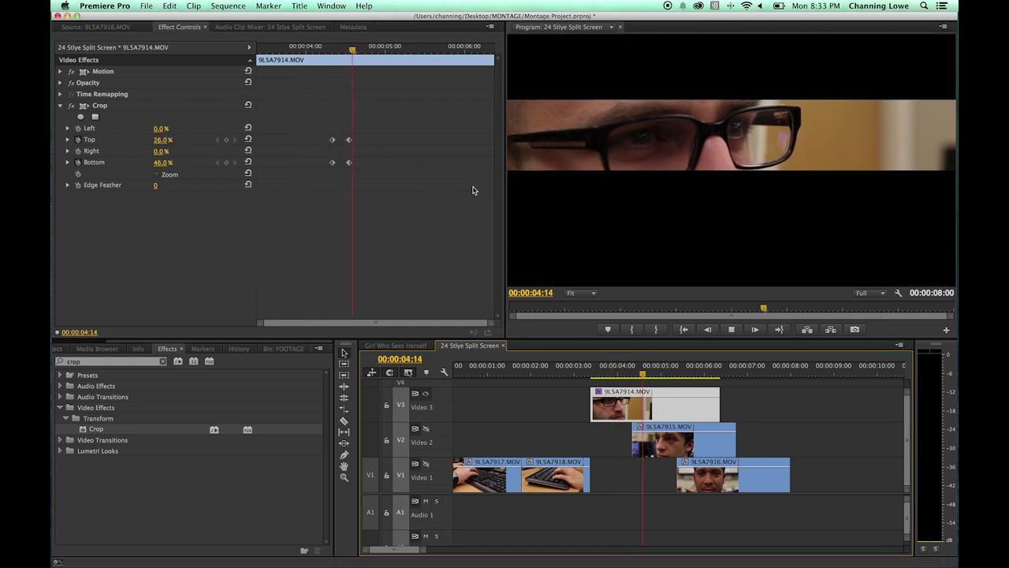
{"action": "left_click", "coordinate": [665, 375]}
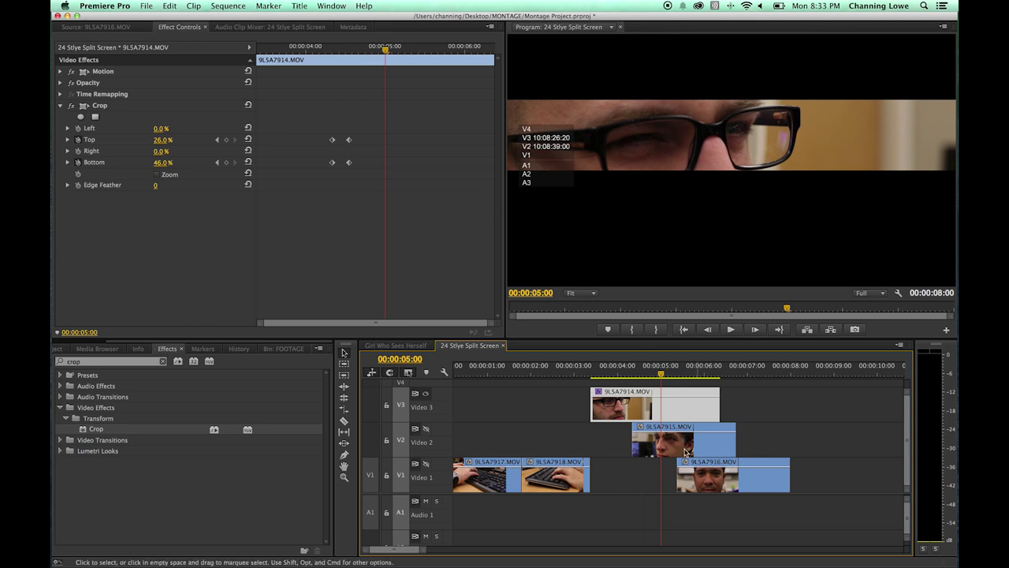
{"action": "left_click", "coordinate": [426, 430]}
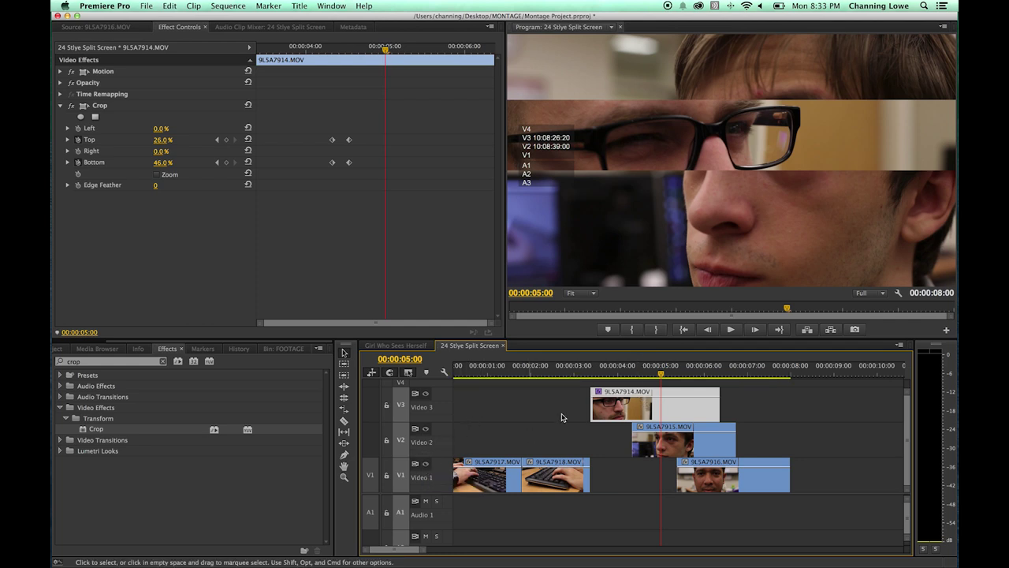
{"action": "left_click_drag", "start_coordinate": [654, 380], "coordinate": [618, 384]}
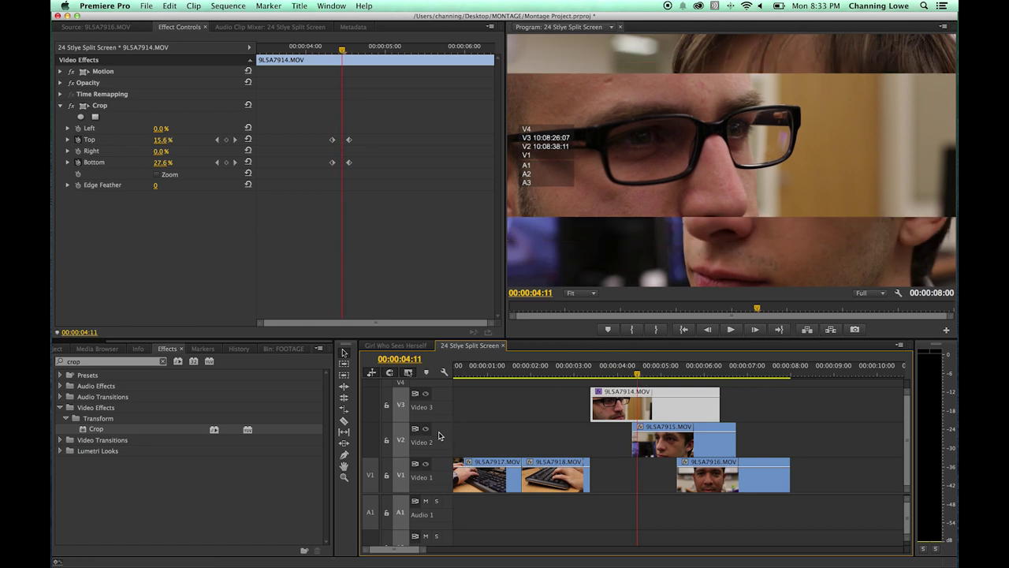
{"action": "left_click", "coordinate": [425, 428]}
{"action": "left_click", "coordinate": [622, 376]}
{"action": "left_click_drag", "start_coordinate": [622, 376], "coordinate": [642, 376]}
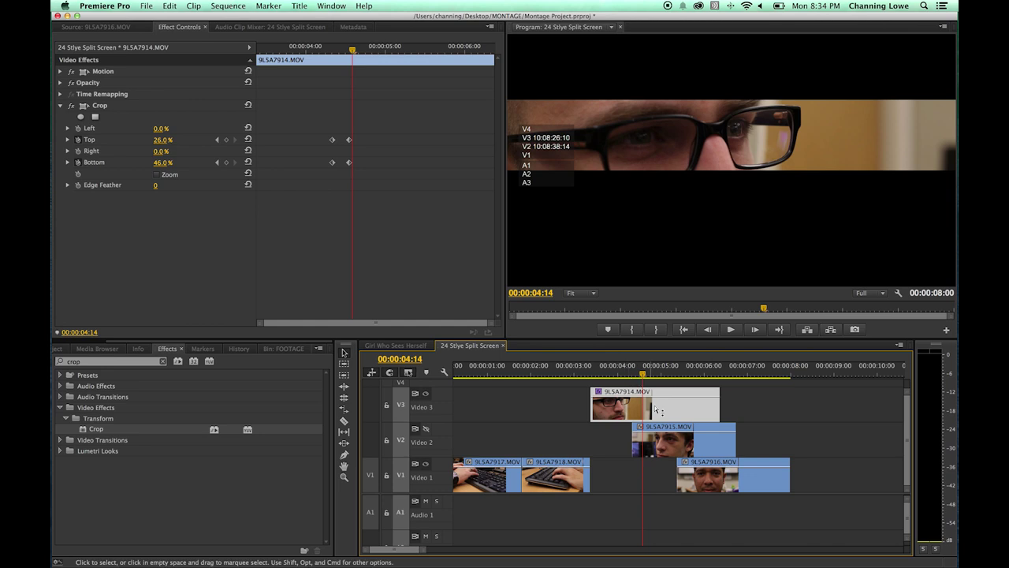
{"action": "left_click_drag", "start_coordinate": [642, 373], "coordinate": [632, 376]}
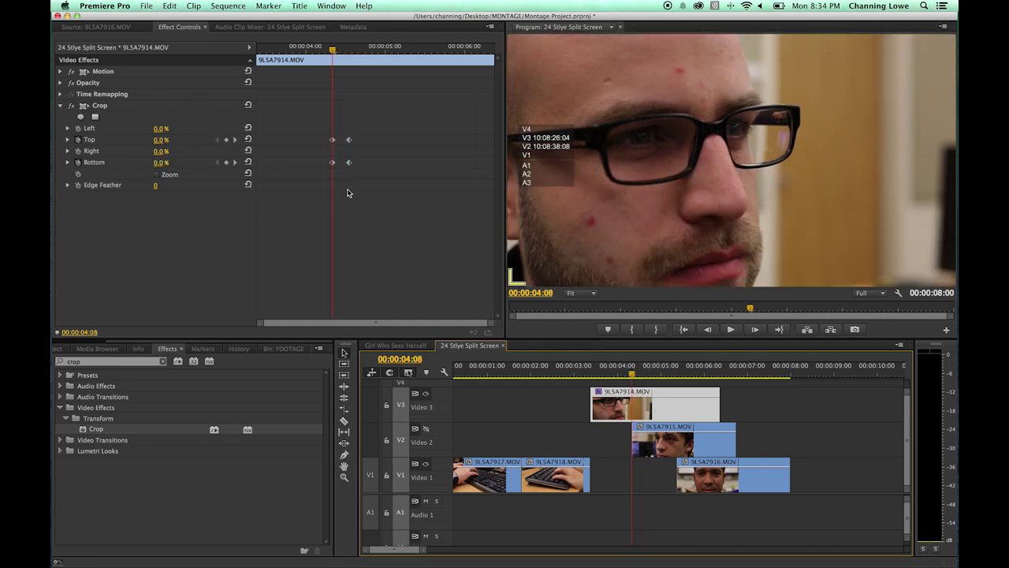
{"action": "left_click_drag", "start_coordinate": [334, 76], "coordinate": [372, 122]}
{"action": "left_click_drag", "start_coordinate": [371, 50], "coordinate": [333, 53]}
{"action": "left_click_drag", "start_coordinate": [370, 118], "coordinate": [409, 142]}
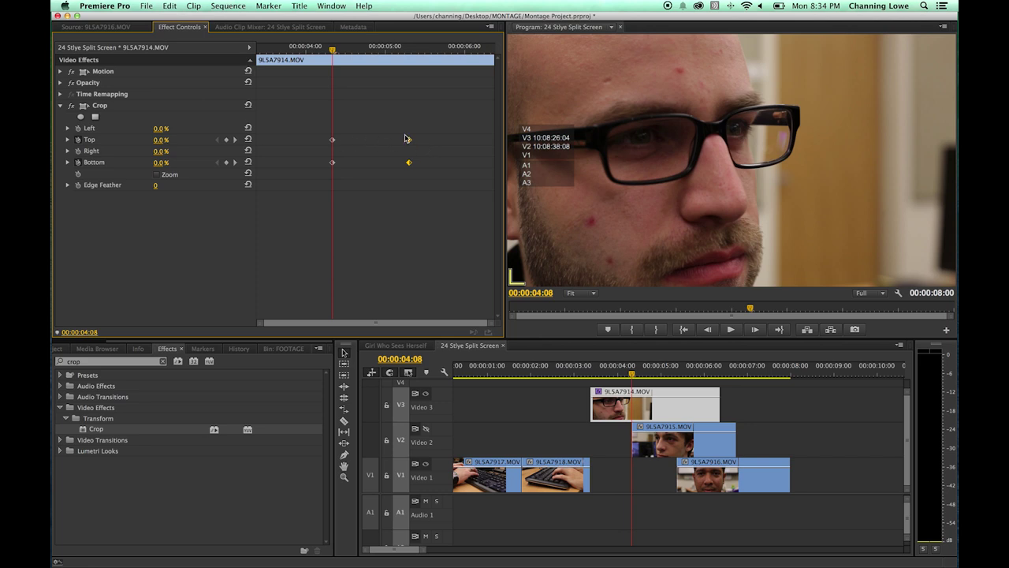
- Bring the end Crop keyframes (Top 26%, Bottom 46%) back to about 00:00:04:20 and verify the timing
{"action": "key", "text": "space"}
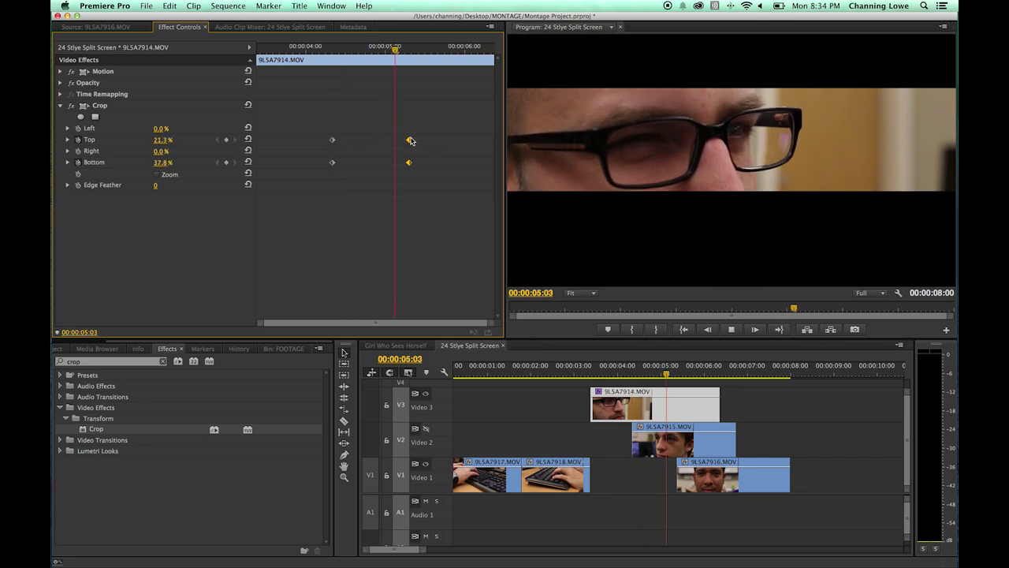
{"action": "key", "text": "space"}
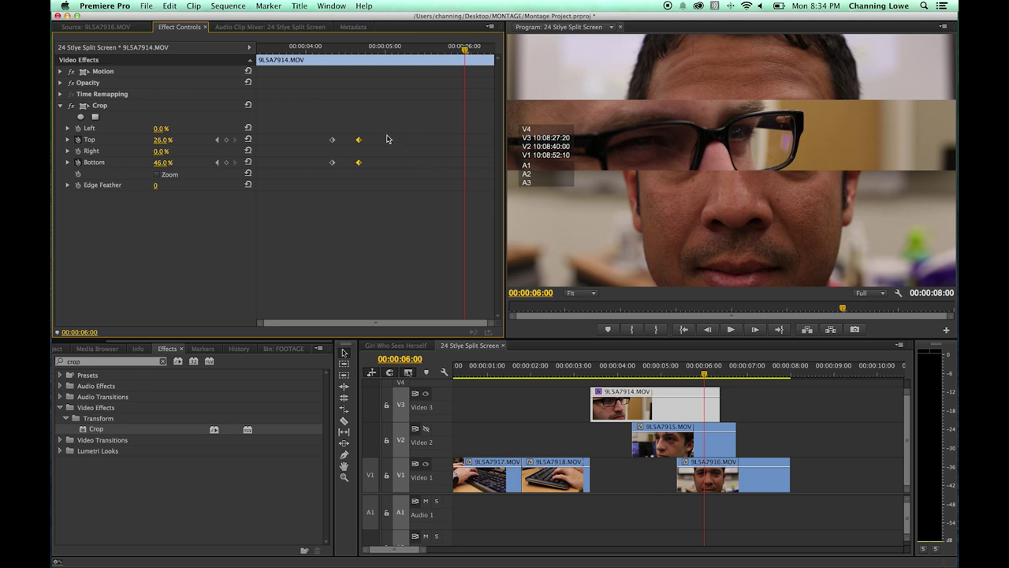
{"action": "left_click_drag", "start_coordinate": [315, 47], "coordinate": [398, 47]}
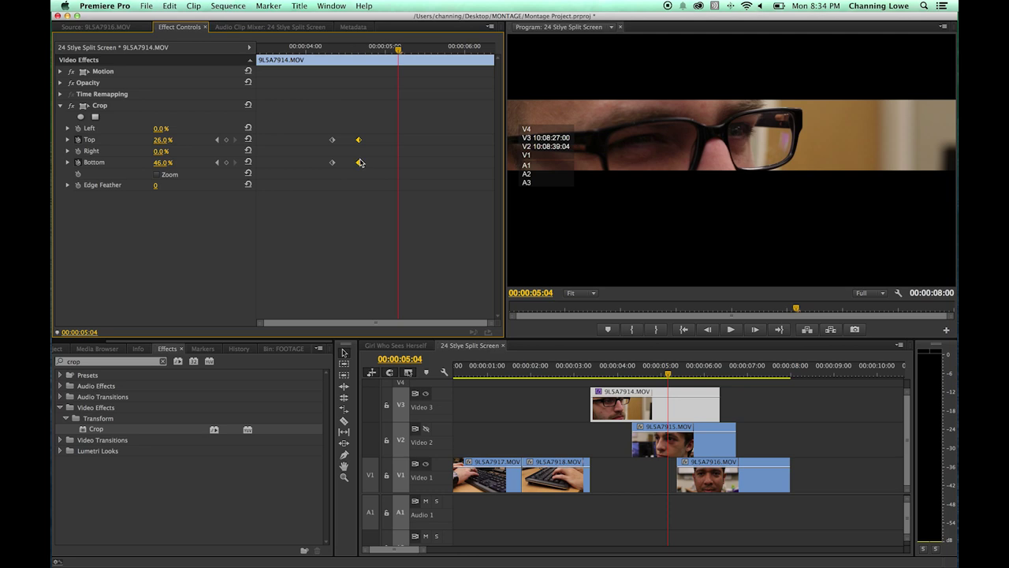
{"action": "left_click_drag", "start_coordinate": [392, 53], "coordinate": [331, 49]}
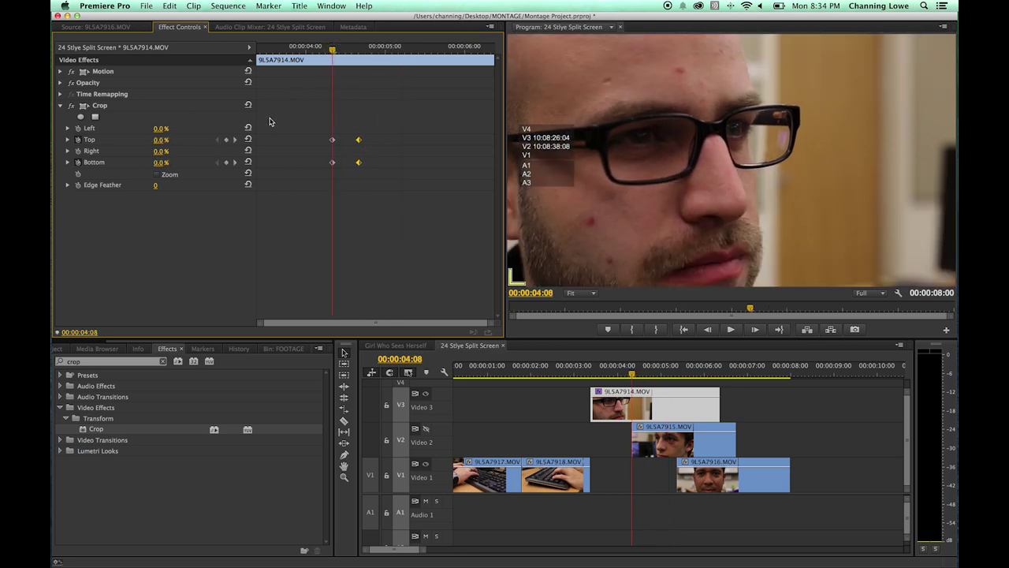
{"action": "left_click", "coordinate": [234, 139]}
{"action": "left_click", "coordinate": [219, 140]}
- Keyframe Position to end at 960.0, 297.0 at 00:00:04:15 and raise Crop Bottom to 54%
{"action": "left_click", "coordinate": [61, 71]}
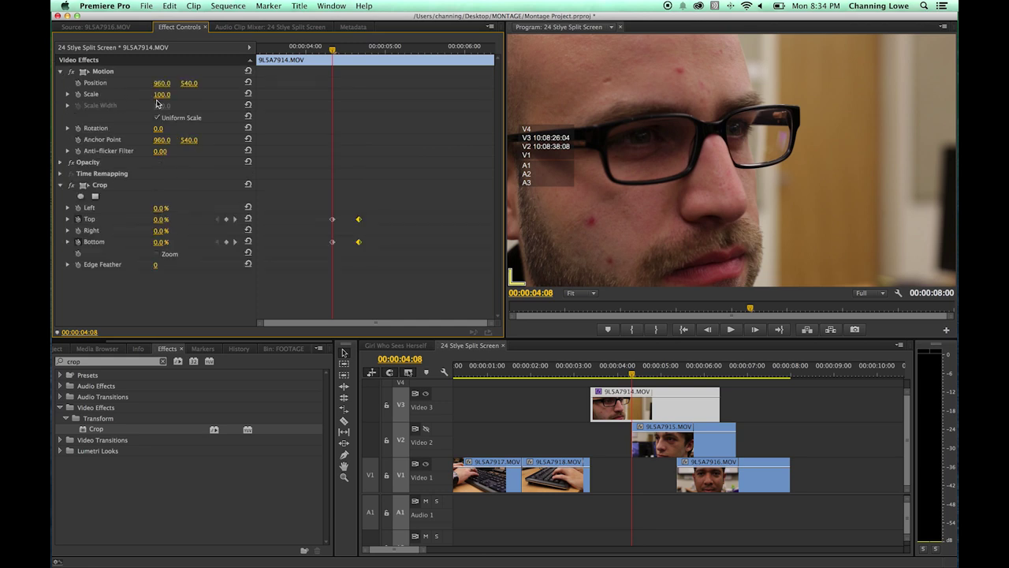
{"action": "left_click", "coordinate": [78, 82]}
{"action": "left_click", "coordinate": [235, 220]}
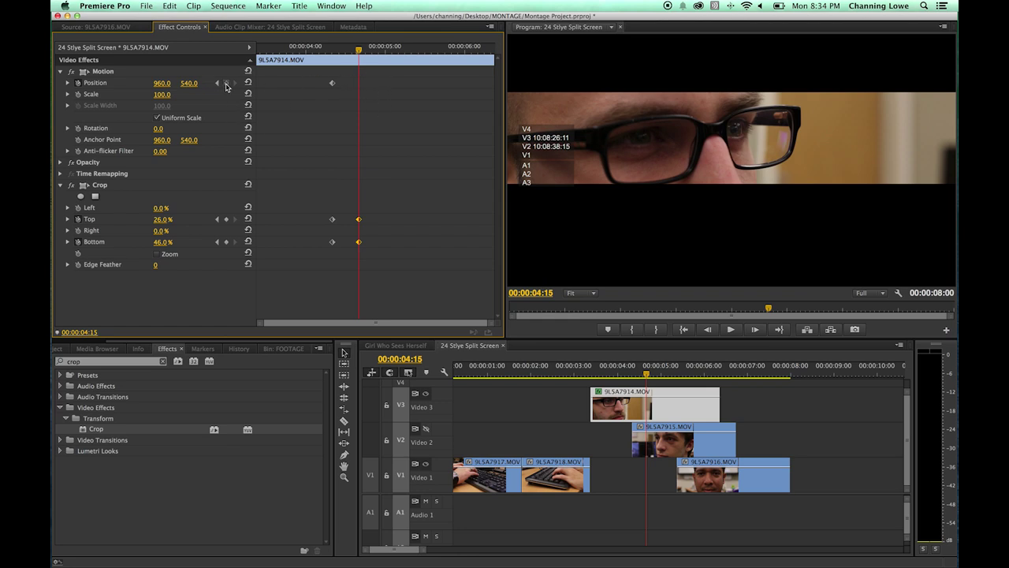
{"action": "left_click", "coordinate": [226, 83]}
{"action": "left_click", "coordinate": [337, 52]}
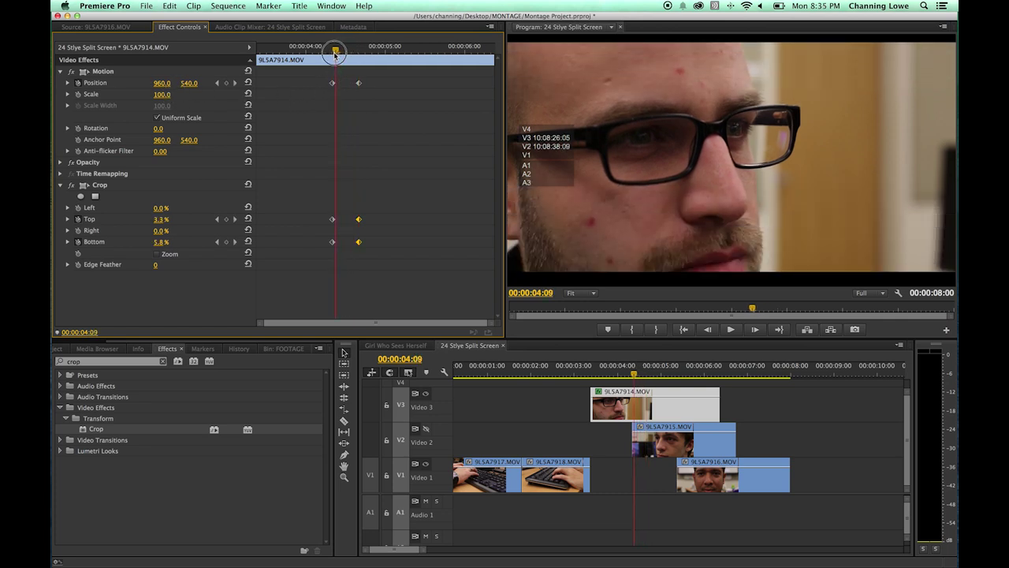
{"action": "left_click_drag", "start_coordinate": [337, 52], "coordinate": [332, 52]}
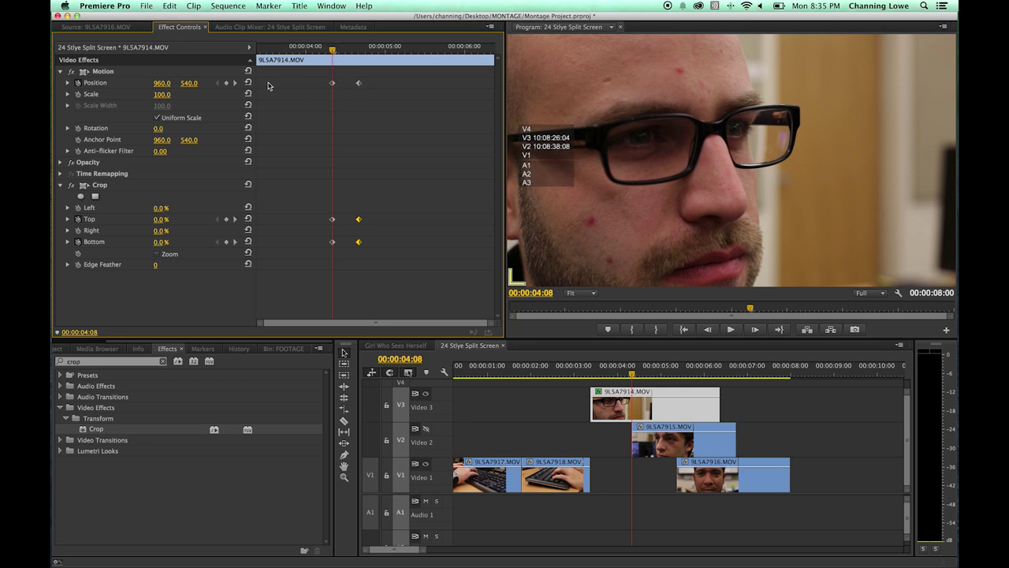
{"action": "left_click", "coordinate": [235, 83]}
{"action": "mouse_move", "coordinate": [163, 83]}
{"action": "left_mouse_down"}
{"action": "mouse_move", "coordinate": [185, 83]}
{"action": "mouse_move", "coordinate": [163, 82]}
{"action": "left_mouse_up"}
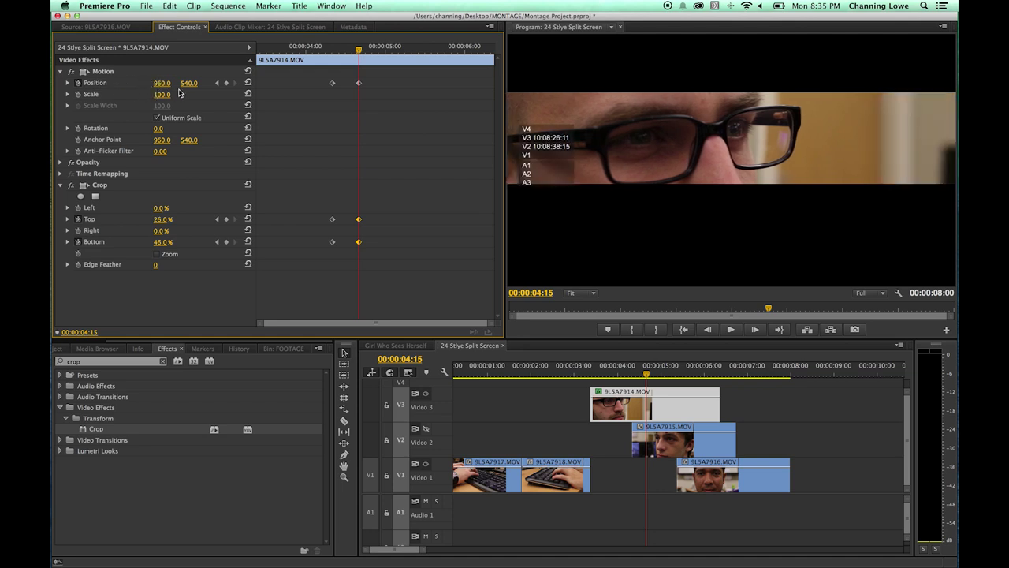
{"action": "left_click_drag", "start_coordinate": [188, 83], "coordinate": [143, 83]}
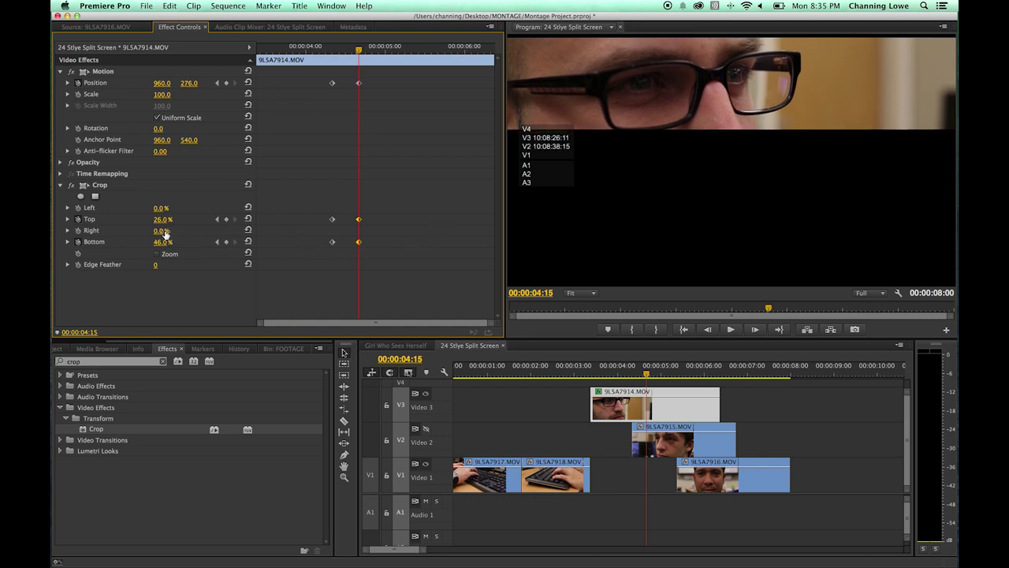
{"action": "left_click_drag", "start_coordinate": [161, 242], "coordinate": [178, 242]}
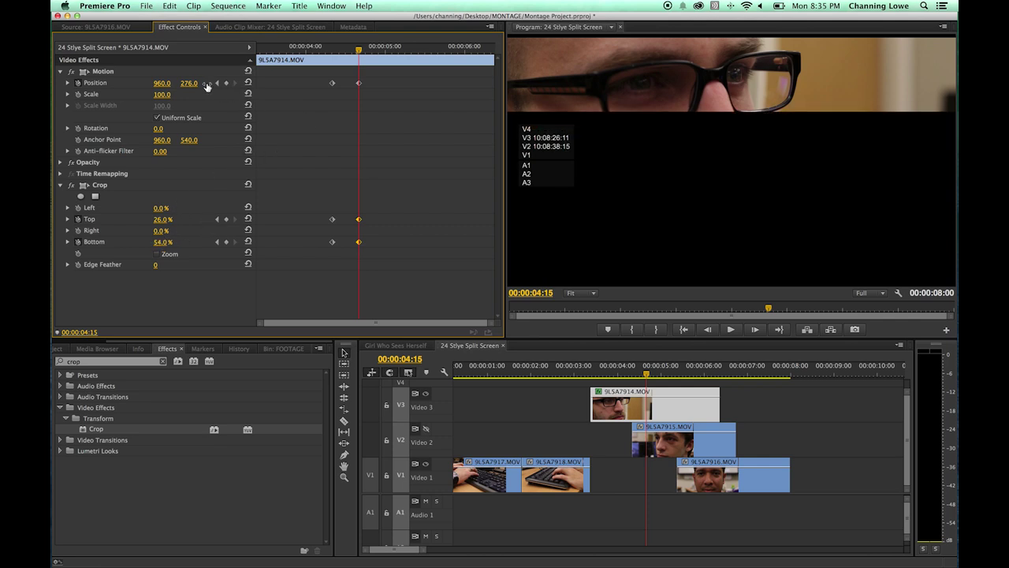
{"action": "left_click_drag", "start_coordinate": [189, 83], "coordinate": [206, 83]}
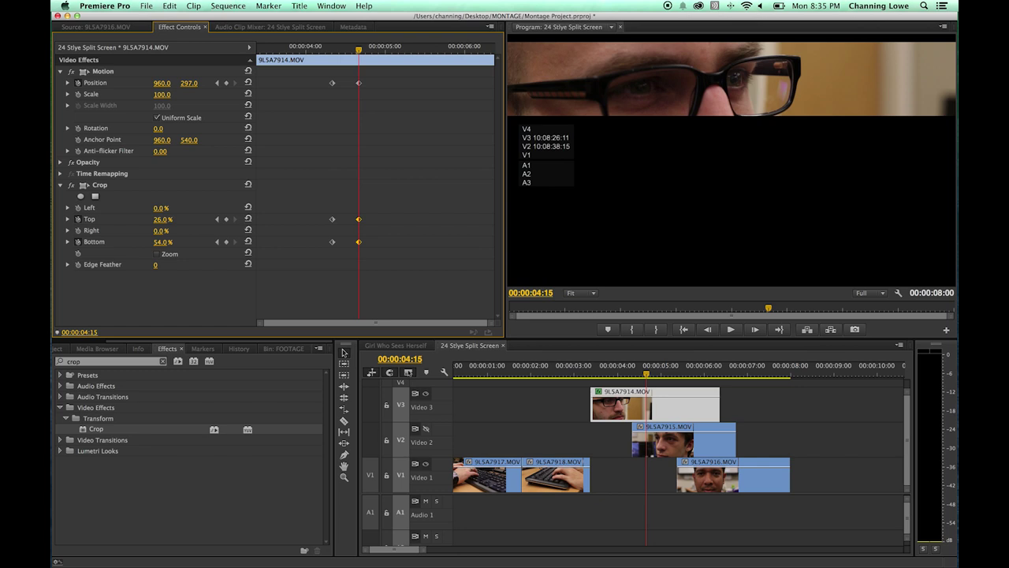
{"action": "key", "text": "space"}
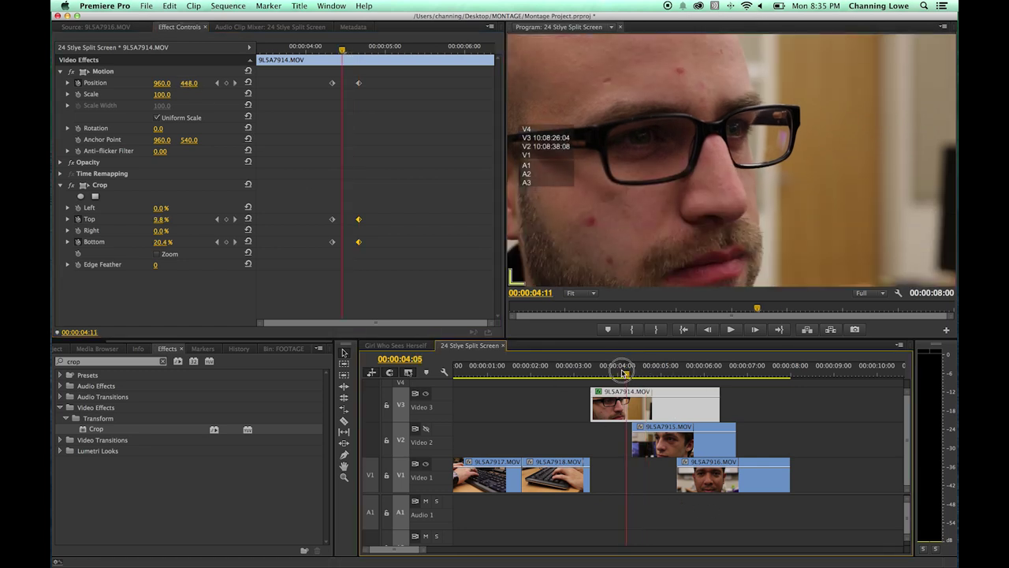
- Ease Crop Bottom back to 51% at 00:00:04:15, review playback, and switch off Video 3's output at 04:08
{"action": "key", "text": "space"}
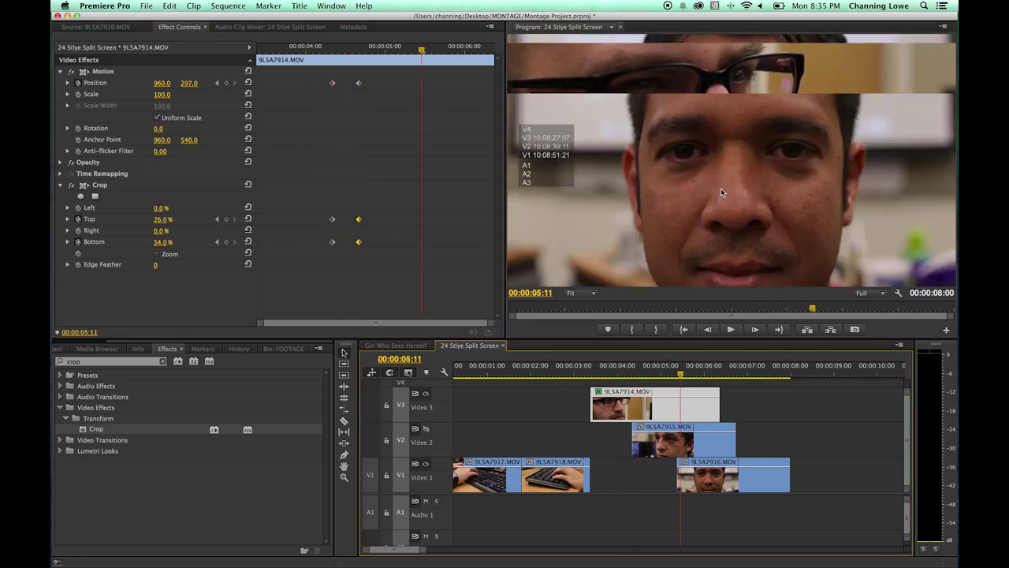
{"action": "left_click_drag", "start_coordinate": [680, 372], "coordinate": [648, 383]}
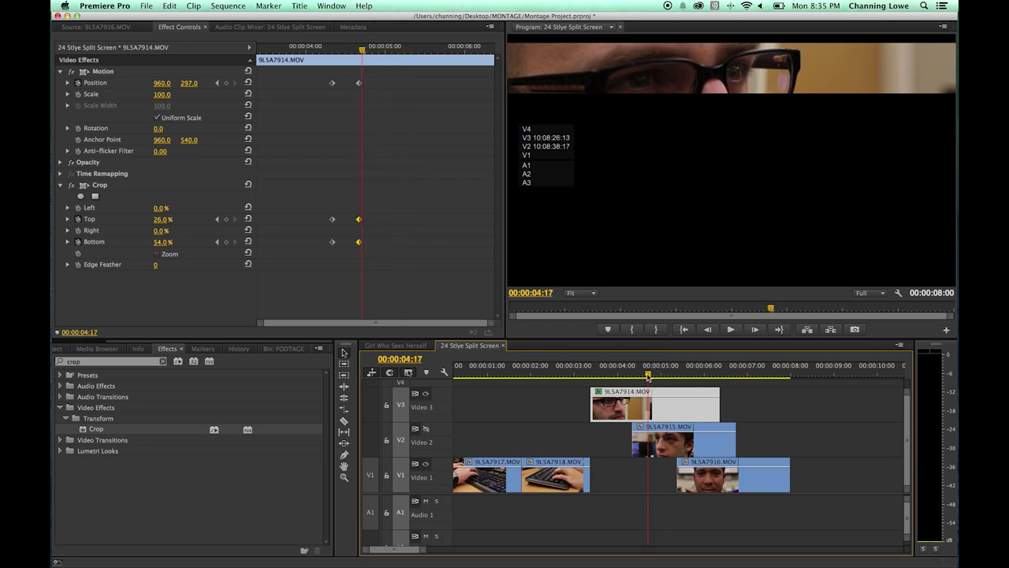
{"action": "left_click", "coordinate": [217, 220]}
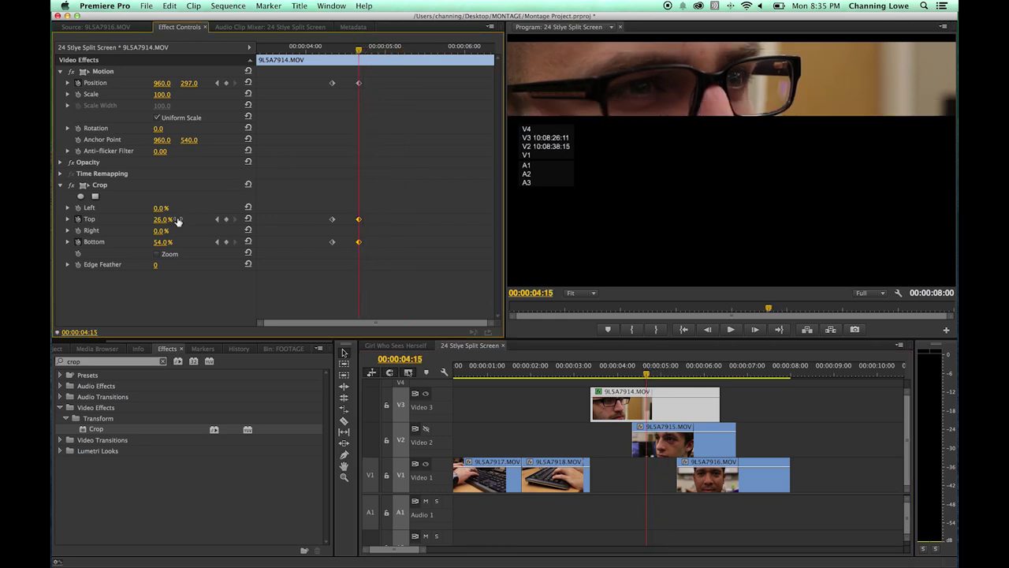
{"action": "left_click_drag", "start_coordinate": [162, 243], "coordinate": [160, 242]}
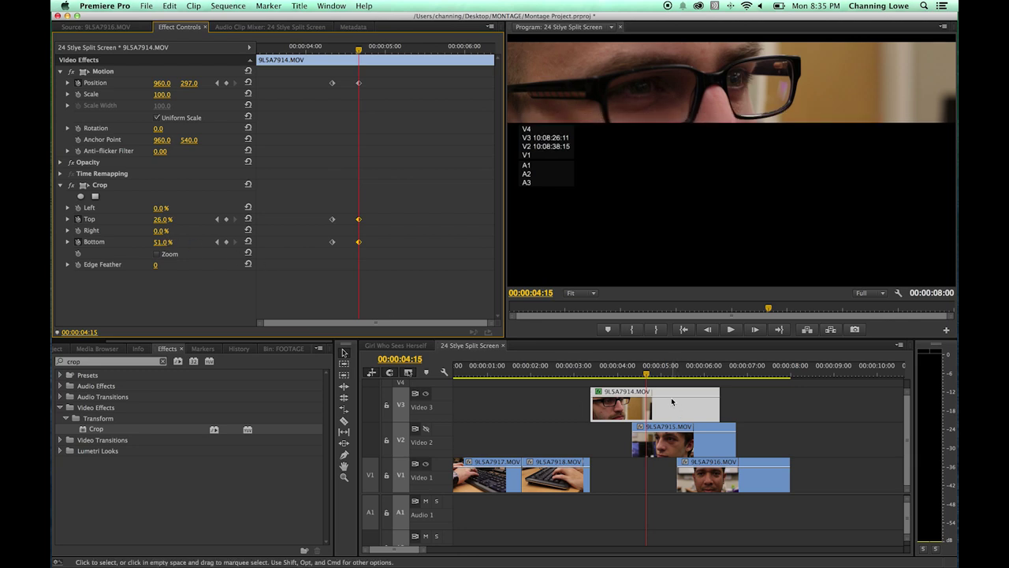
{"action": "left_click", "coordinate": [627, 371]}
{"action": "key", "text": "space"}
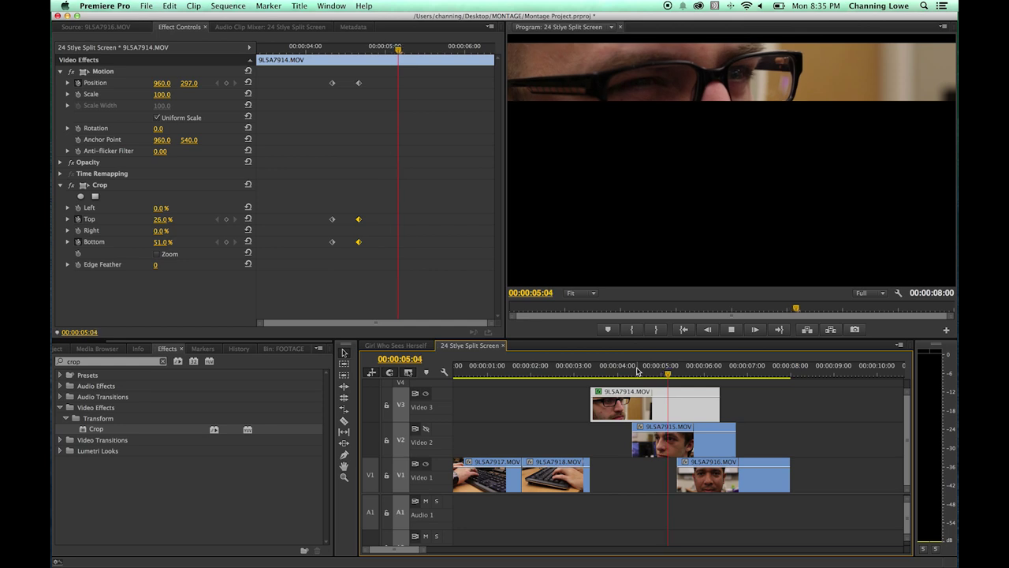
{"action": "left_click", "coordinate": [683, 375]}
{"action": "left_click_drag", "start_coordinate": [687, 379], "coordinate": [659, 377]}
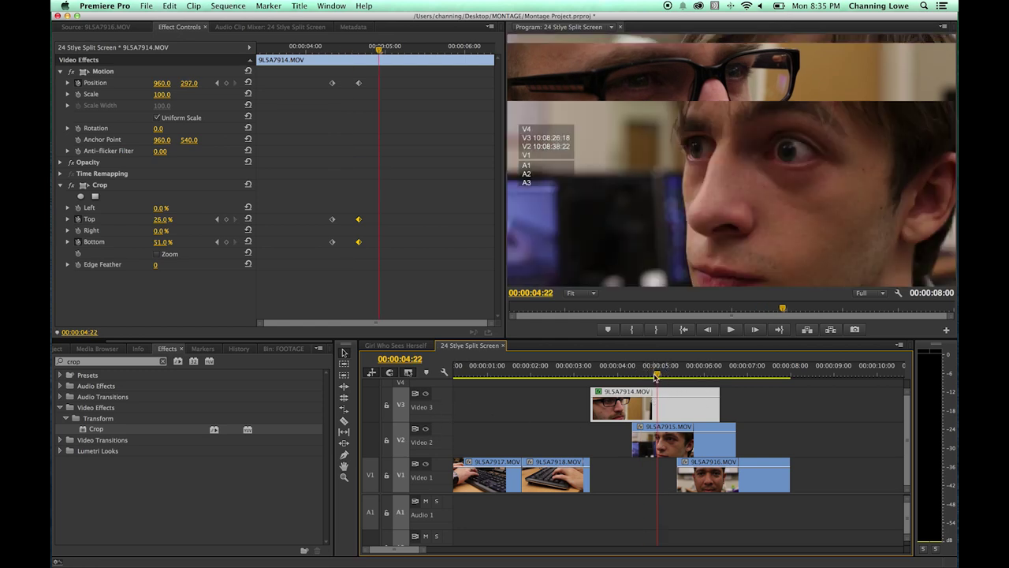
{"action": "left_click_drag", "start_coordinate": [656, 377], "coordinate": [630, 377]}
{"action": "left_click", "coordinate": [426, 393]}
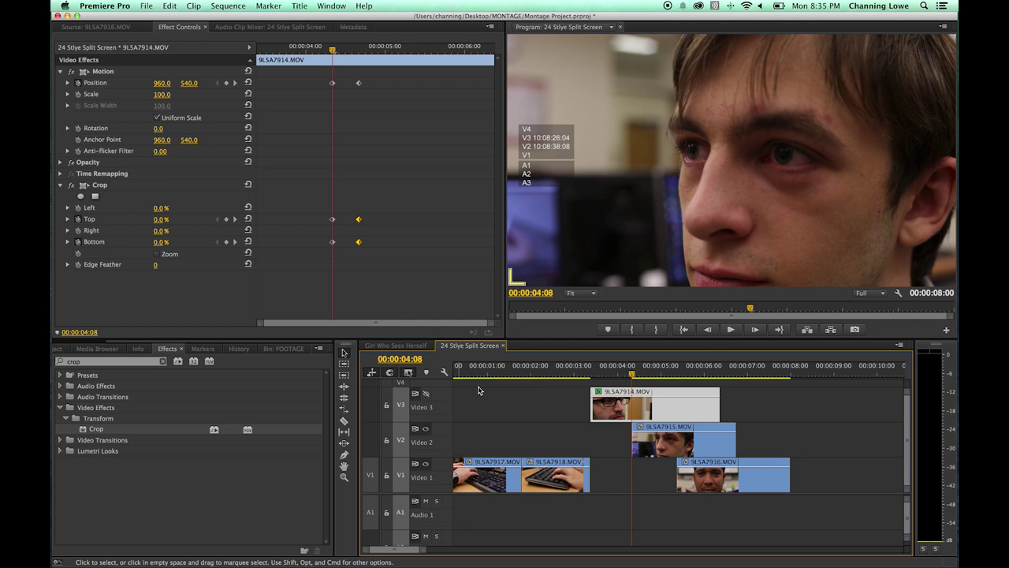
- Apply the Crop effect to the V2 clip 9L5A7915.MOV, restore V3 output, and crop Top to 32%
{"action": "left_click", "coordinate": [652, 442]}
{"action": "left_click_drag", "start_coordinate": [96, 429], "coordinate": [154, 180]}
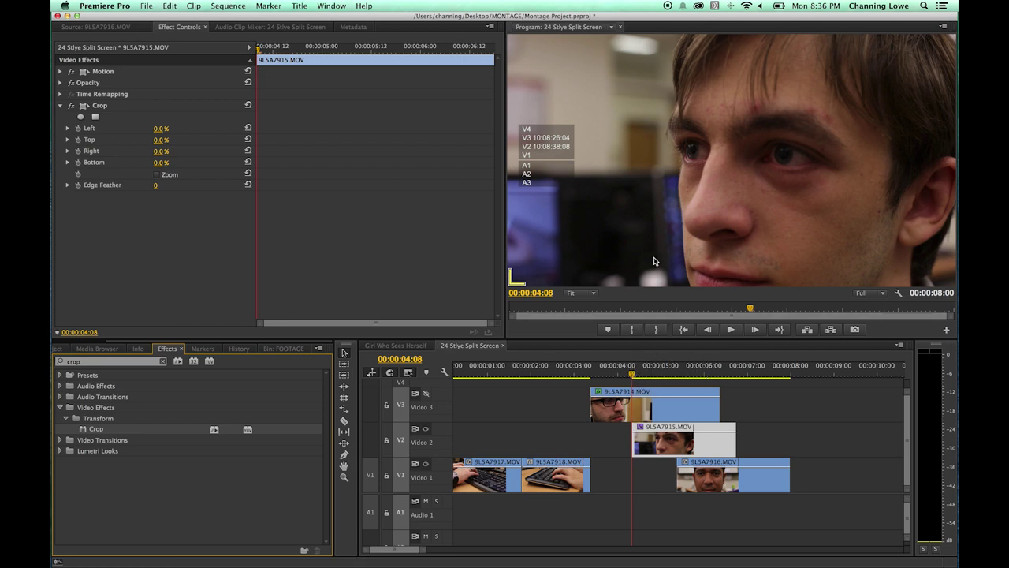
{"action": "left_click", "coordinate": [427, 395]}
{"action": "left_click", "coordinate": [641, 373]}
{"action": "left_click_drag", "start_coordinate": [646, 374], "coordinate": [653, 374]}
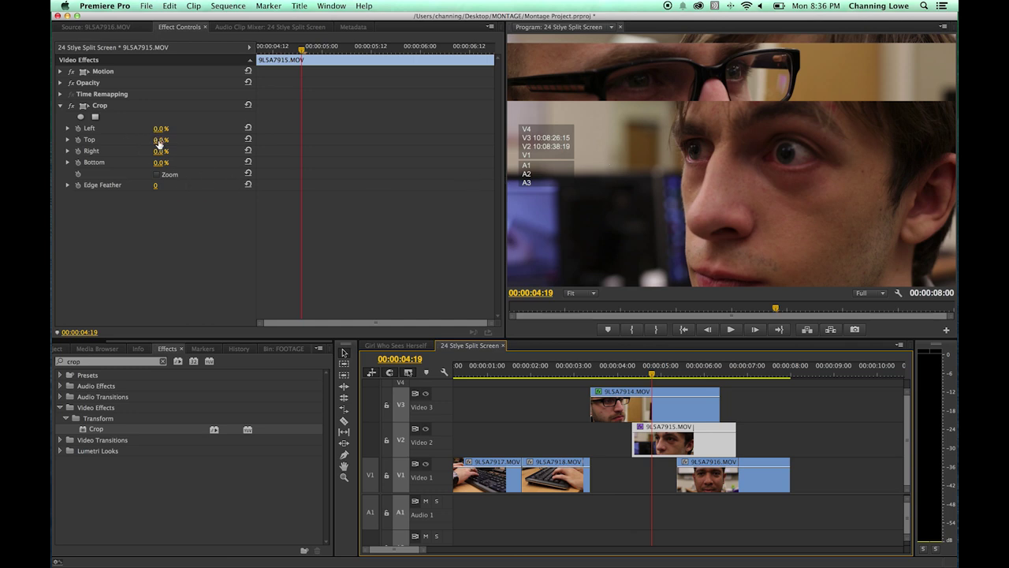
{"action": "left_click_drag", "start_coordinate": [160, 145], "coordinate": [214, 144]}
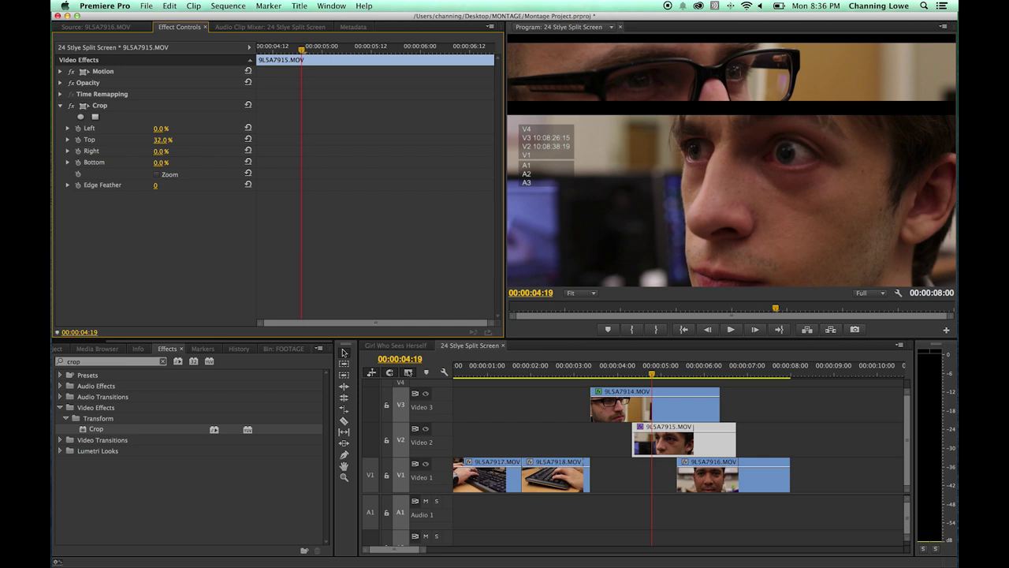
- Preview the face overlap with V1's output hidden and park the playhead at 4:16
{"action": "left_click_drag", "start_coordinate": [641, 372], "coordinate": [613, 375]}
{"action": "key", "text": "space"}
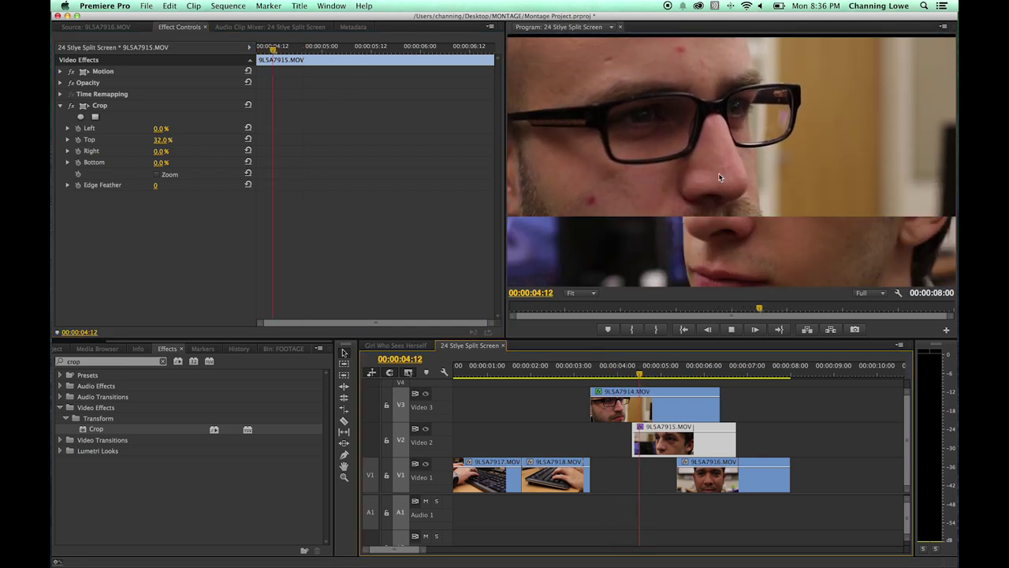
{"action": "key", "text": "space"}
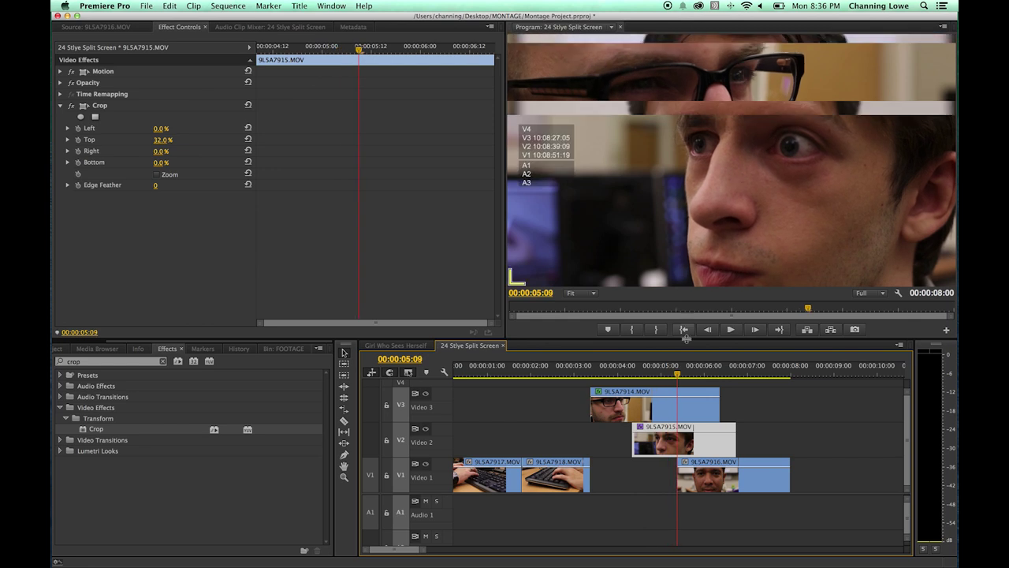
{"action": "left_click", "coordinate": [426, 464]}
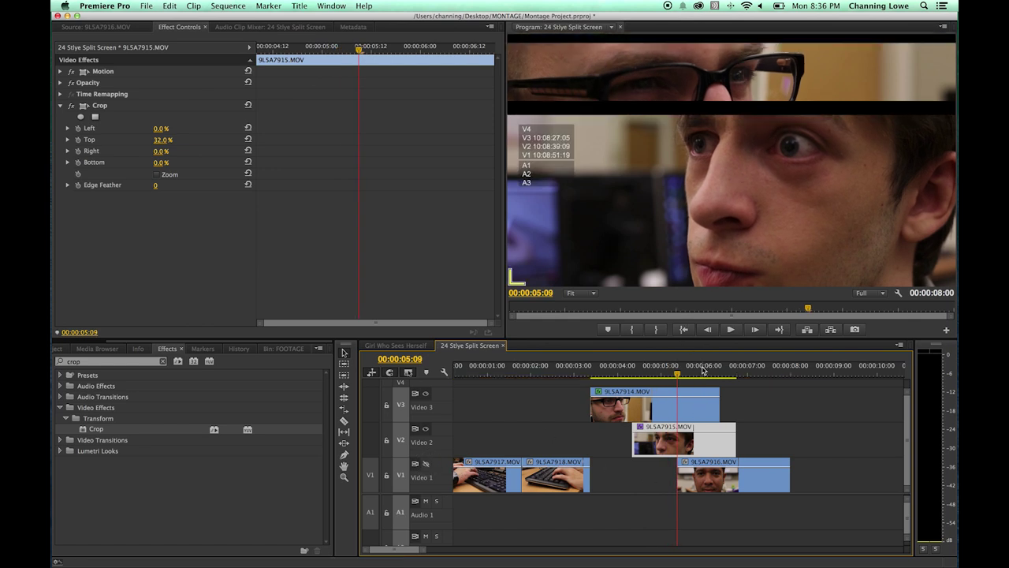
{"action": "left_click", "coordinate": [615, 368]}
{"action": "key", "text": "space"}
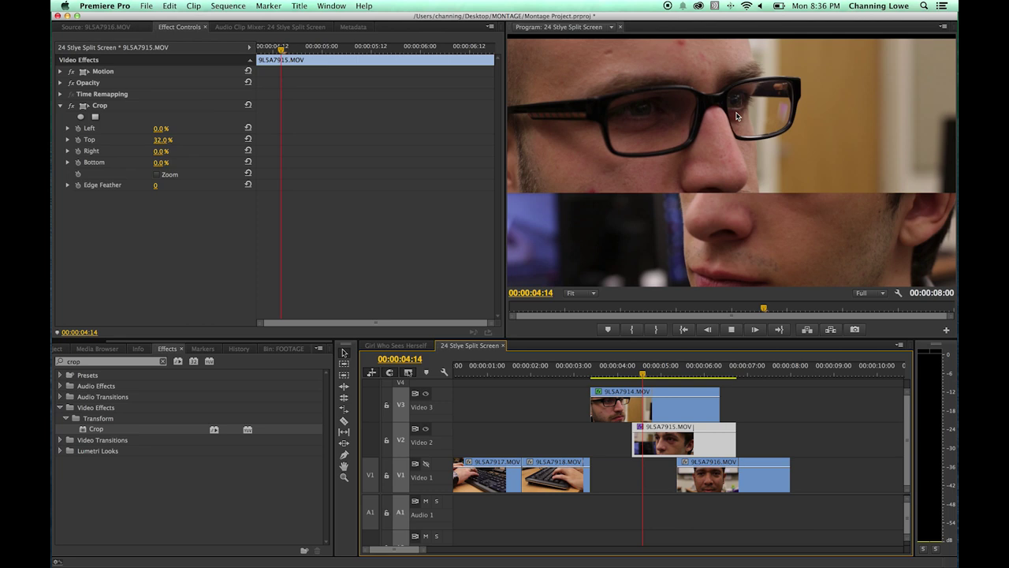
{"action": "key", "text": "space"}
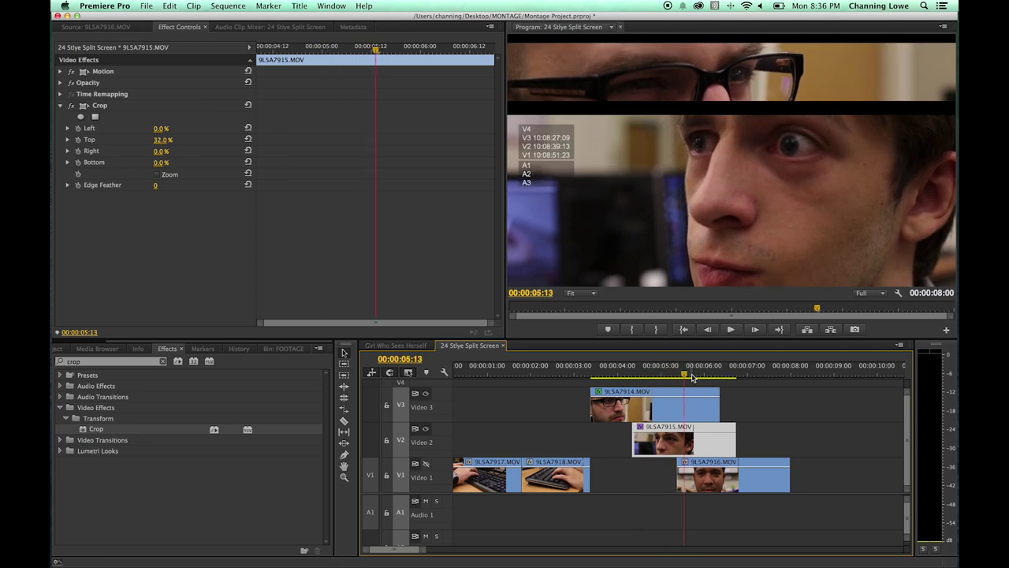
{"action": "left_click_drag", "start_coordinate": [675, 373], "coordinate": [631, 374]}
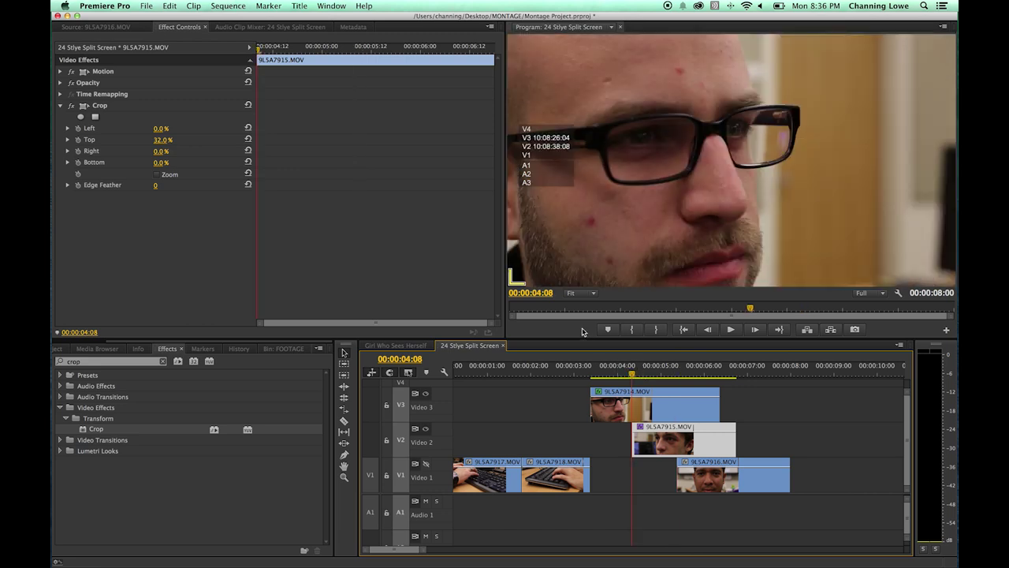
{"action": "key", "text": "Right"}
{"action": "key", "text": "Right"}
{"action": "key", "text": "Right"}
{"action": "key", "text": "Right"}
{"action": "key", "text": "Right"}
{"action": "key", "text": "Right"}
{"action": "key", "text": "Right"}
{"action": "key", "text": "Right"}
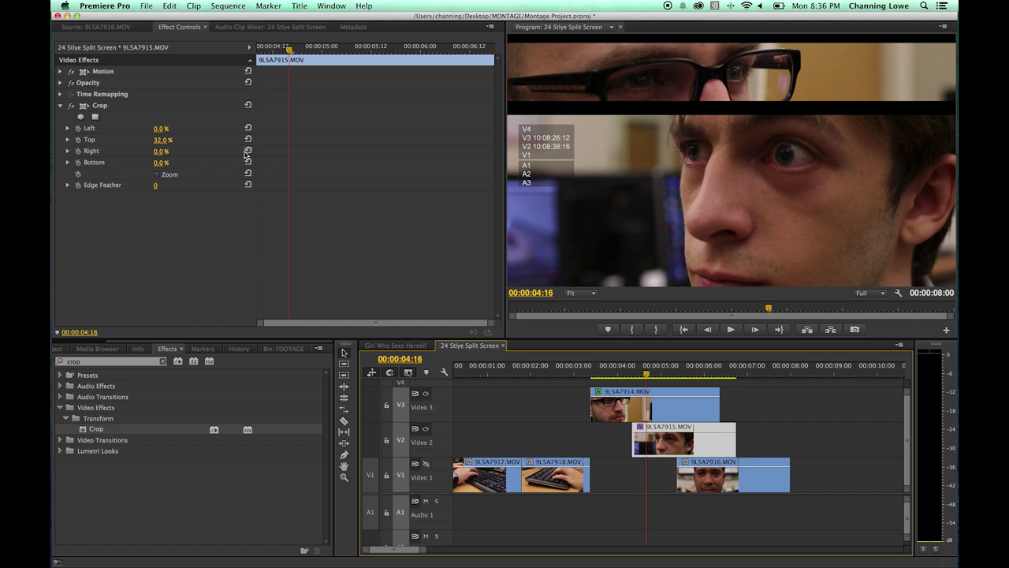
- Keyframe Crop Bottom from 0% at 4:16 to 43% at 4:23, then check the first keyframe
{"action": "left_click", "coordinate": [93, 163]}
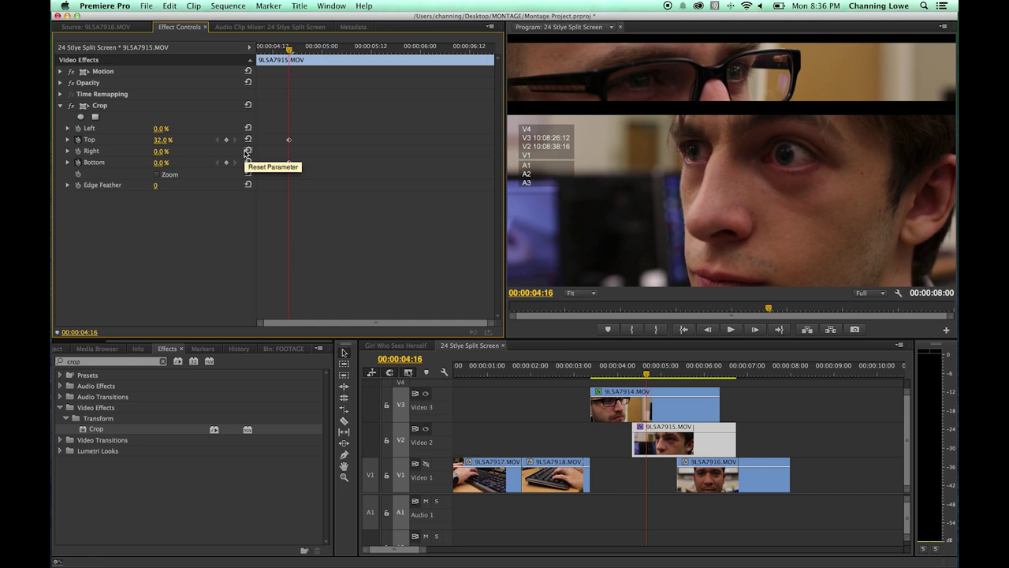
{"action": "key", "text": "shift+Right"}
{"action": "key", "text": "Right"}
{"action": "key", "text": "Right"}
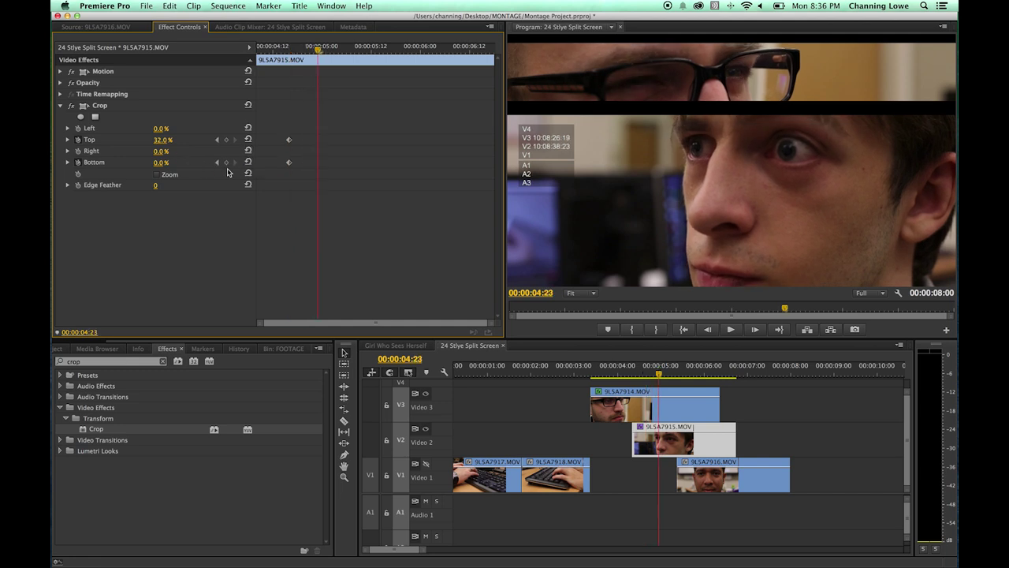
{"action": "left_click", "coordinate": [226, 161]}
{"action": "left_click", "coordinate": [226, 141]}
{"action": "left_click_drag", "start_coordinate": [158, 162], "coordinate": [200, 163]}
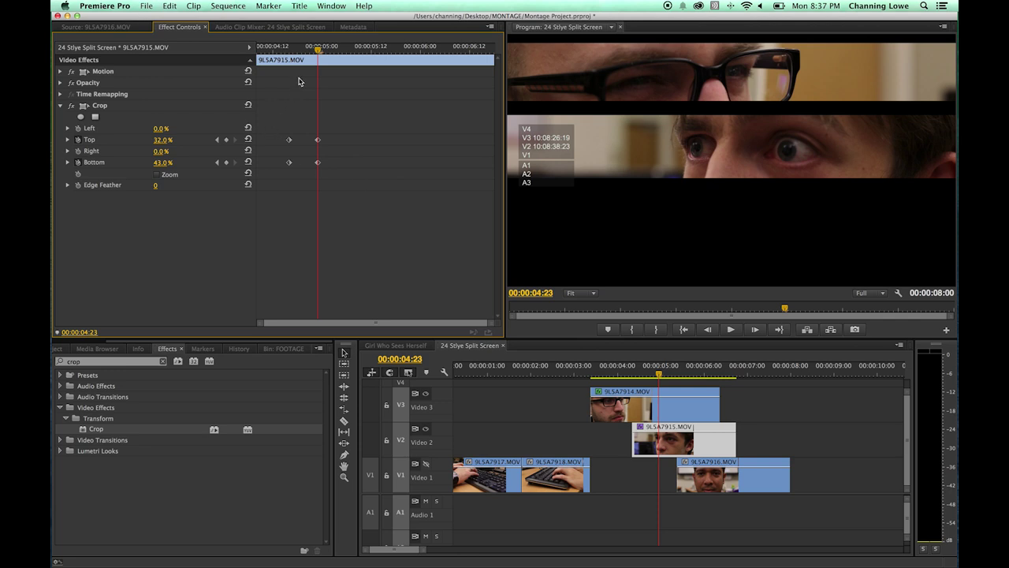
{"action": "mouse_move", "coordinate": [317, 49]}
{"action": "left_mouse_down"}
{"action": "mouse_move", "coordinate": [289, 52]}
{"action": "mouse_move", "coordinate": [306, 50]}
{"action": "left_mouse_up"}
{"action": "key", "text": "Up"}
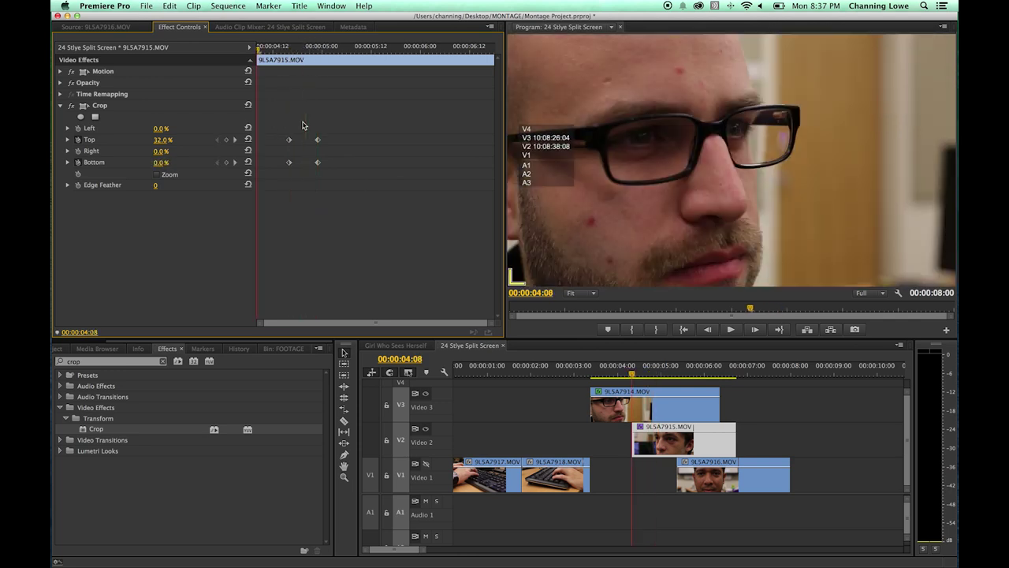
{"action": "left_click", "coordinate": [234, 141]}
{"action": "left_click", "coordinate": [61, 72]}
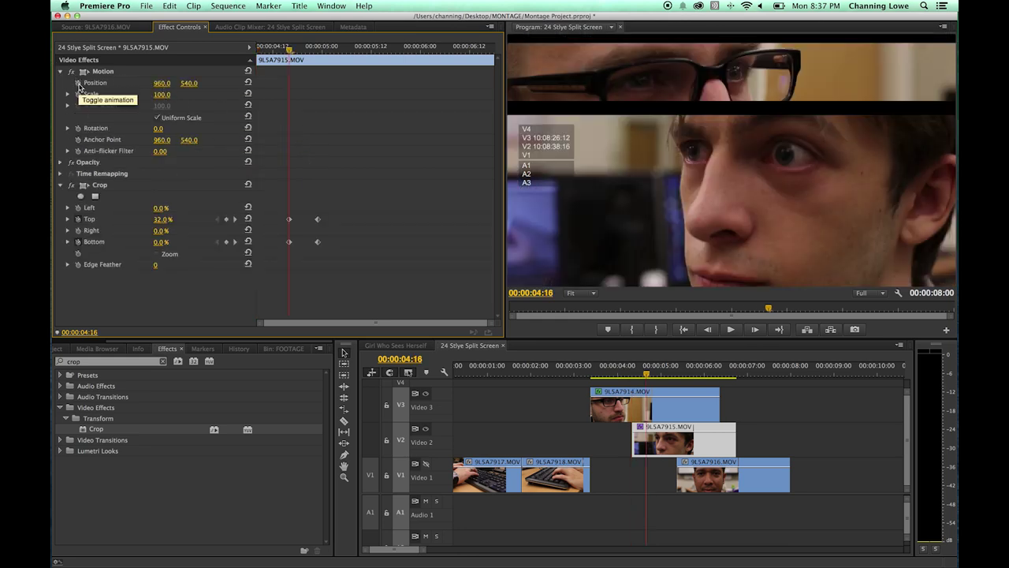
- Keyframe the V2 clip's Position at 4:16 and at 4:23 with Y 946, sliding the strip down
{"action": "left_click", "coordinate": [78, 83]}
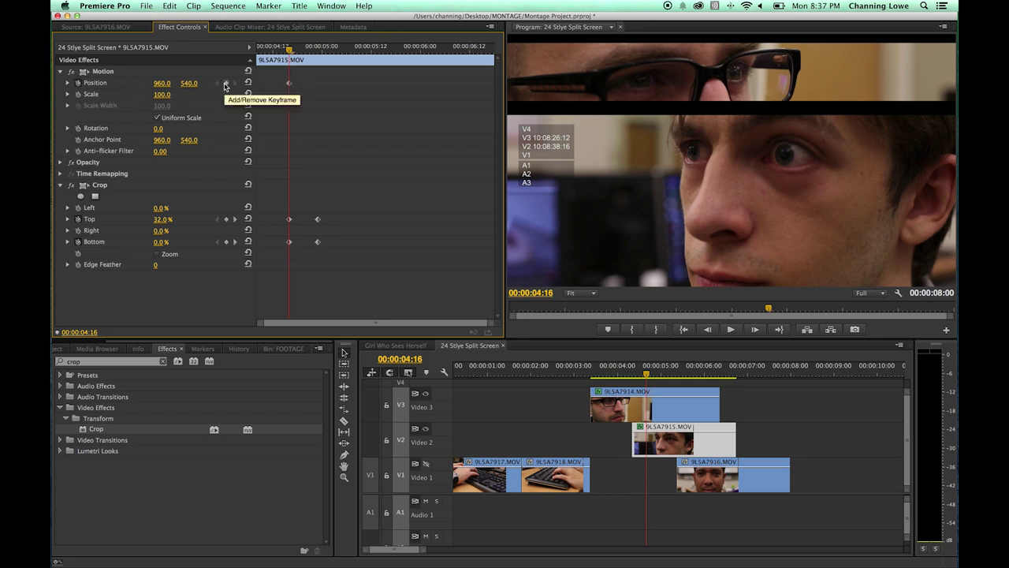
{"action": "left_click", "coordinate": [235, 221]}
{"action": "left_click", "coordinate": [249, 83]}
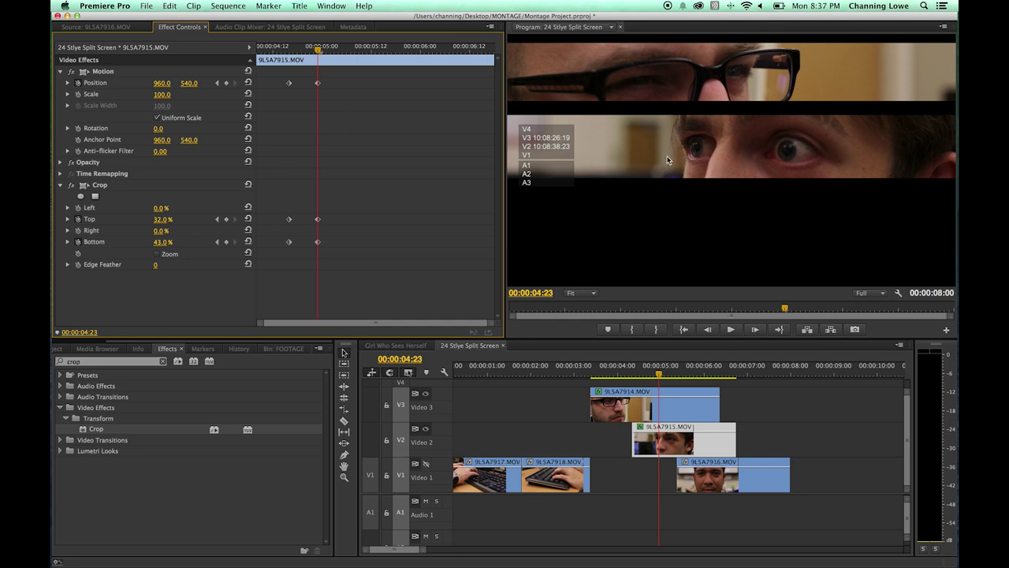
{"action": "left_click_drag", "start_coordinate": [191, 84], "coordinate": [511, 84]}
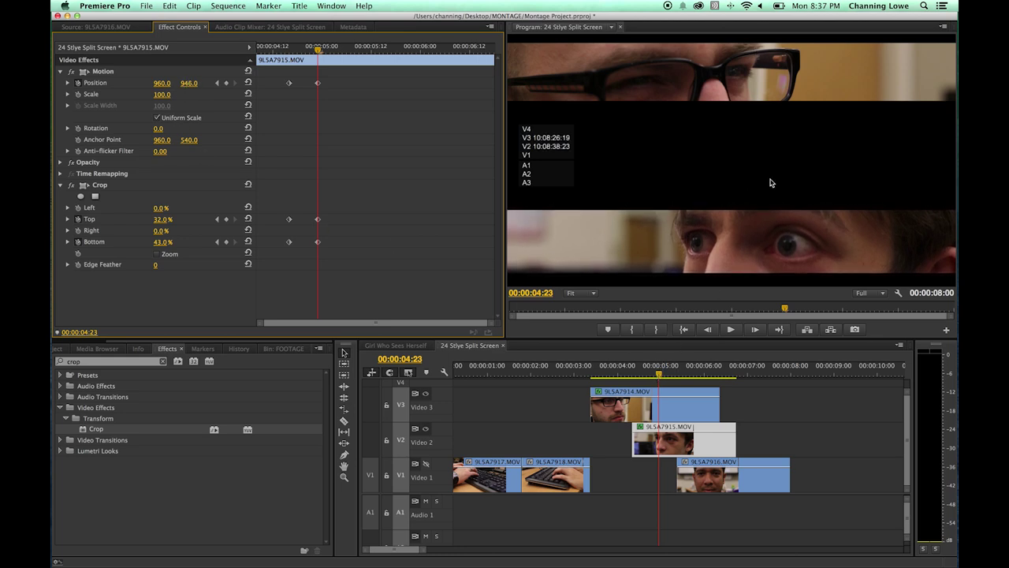
- Play the slide-down animation backward and forward twice to preview it
{"action": "key", "text": "j"}
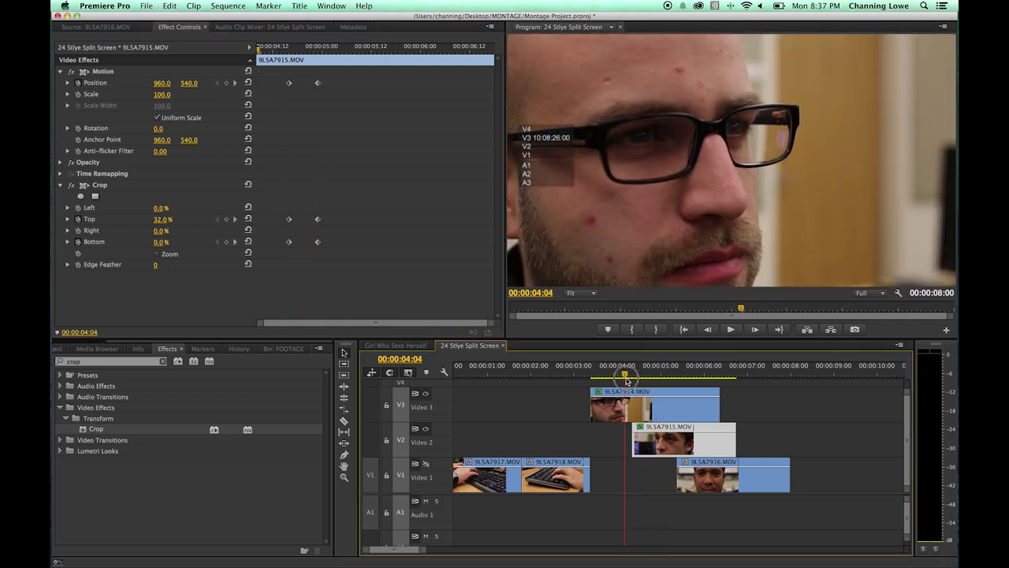
{"action": "key", "text": "l"}
{"action": "key", "text": "k"}
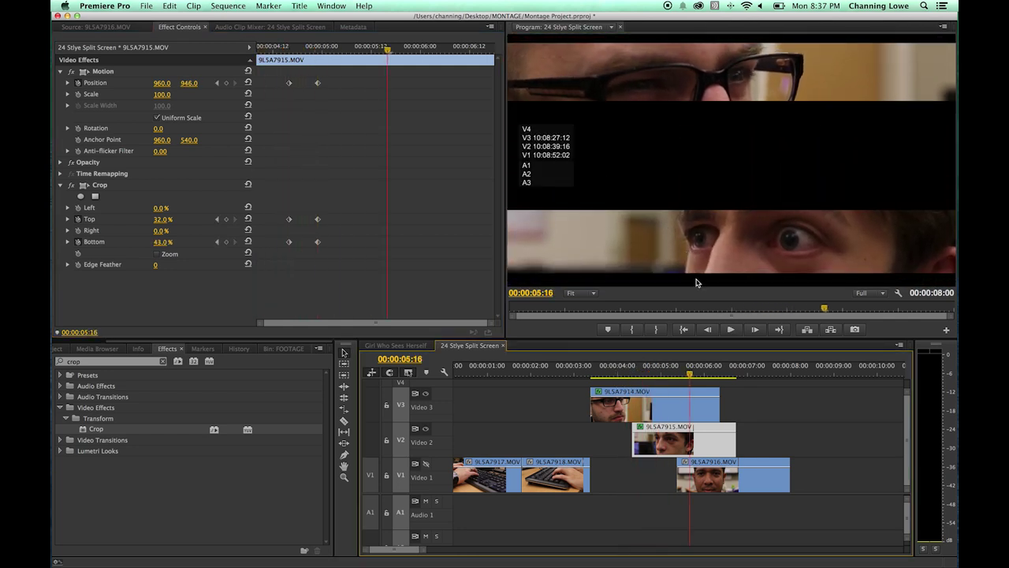
{"action": "key", "text": "j"}
{"action": "key", "text": "l"}
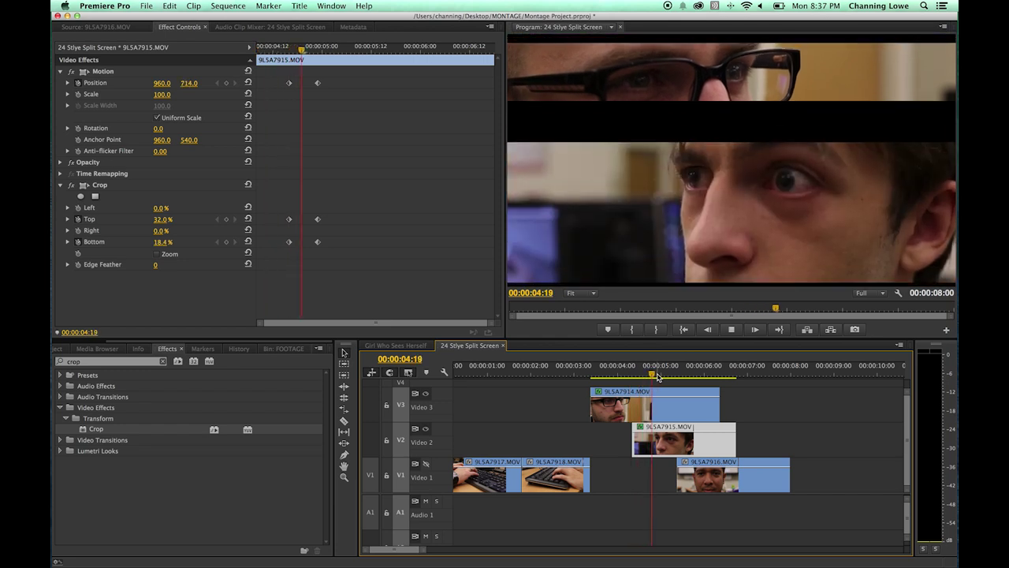
{"action": "key", "text": "k"}
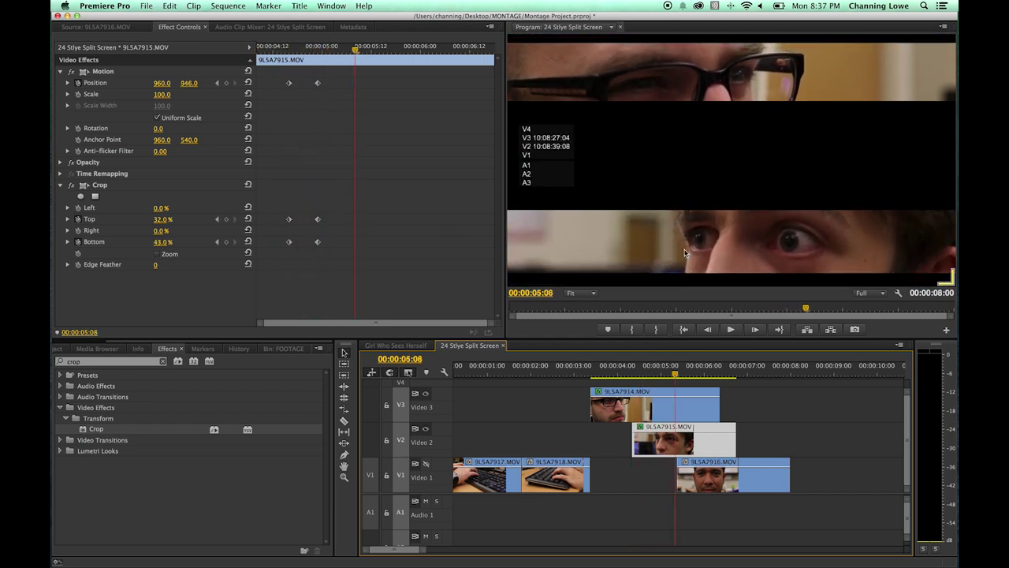
- Shift all Position, Top and Bottom keyframes slightly later, then replay from the clip start
{"action": "left_click_drag", "start_coordinate": [340, 255], "coordinate": [302, 84]}
{"action": "key", "text": "space"}
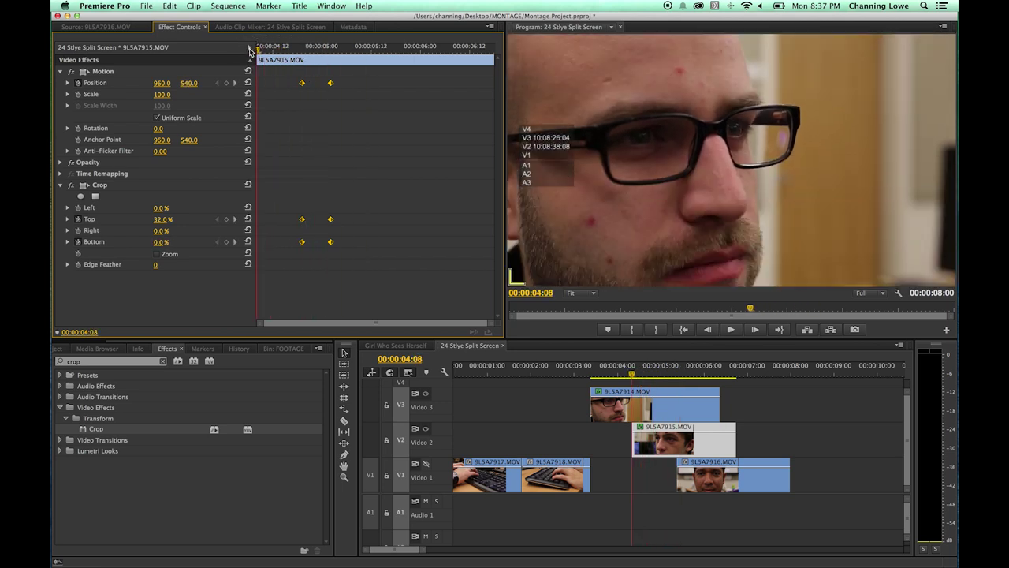
{"action": "key", "text": "space"}
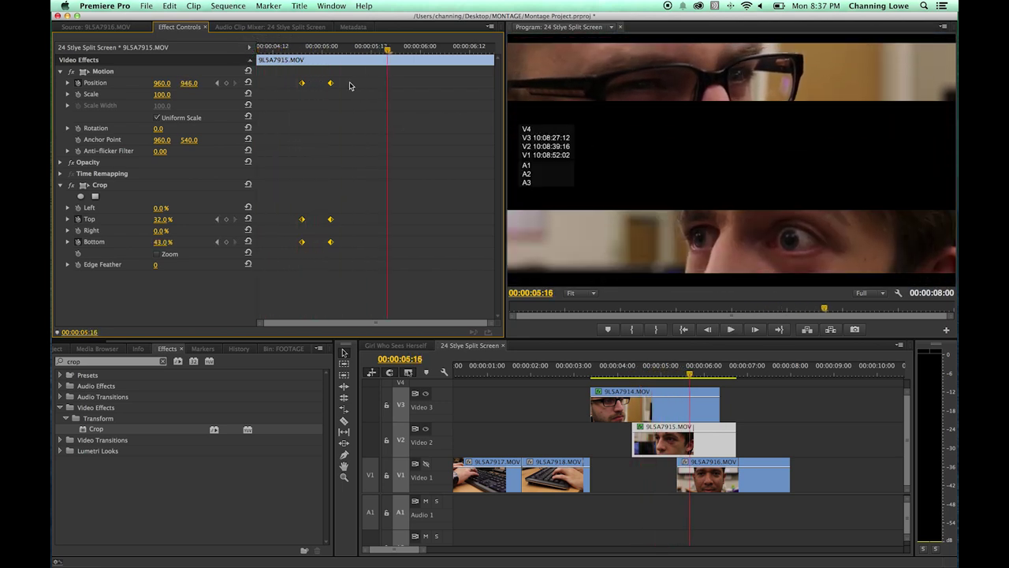
{"action": "left_click_drag", "start_coordinate": [331, 84], "coordinate": [343, 83]}
{"action": "left_click_drag", "start_coordinate": [312, 50], "coordinate": [166, 51]}
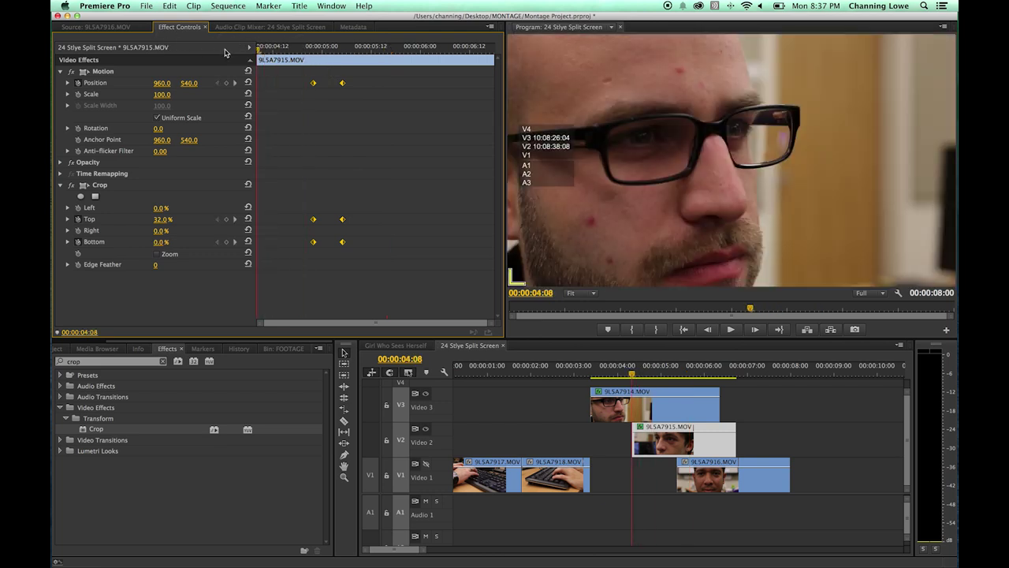
{"action": "key", "text": "space"}
{"action": "key", "text": "space"}
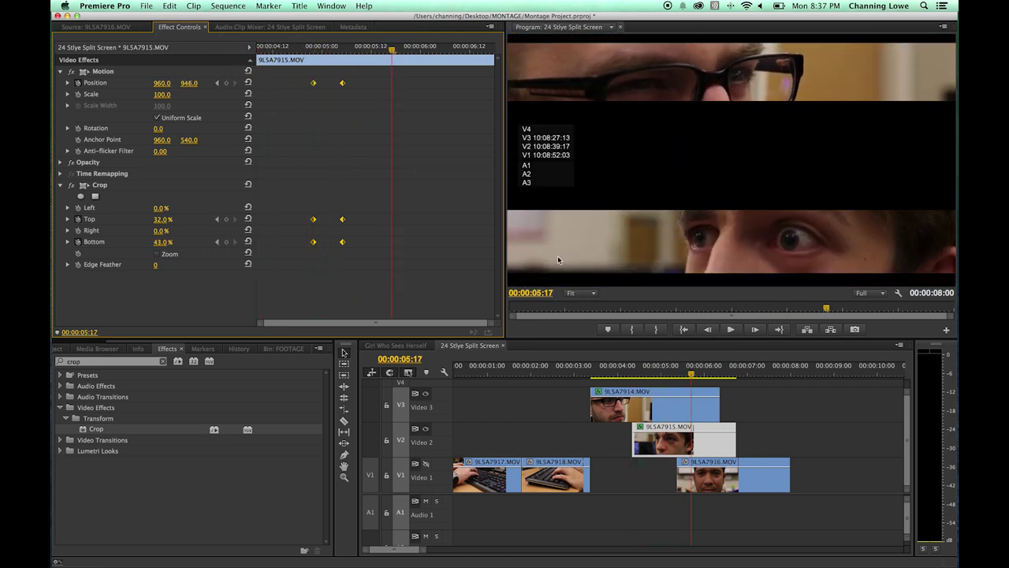
- Select the V1 face clip at 5:13 and hide the V2 and V3 track outputs
{"action": "left_click", "coordinate": [697, 482]}
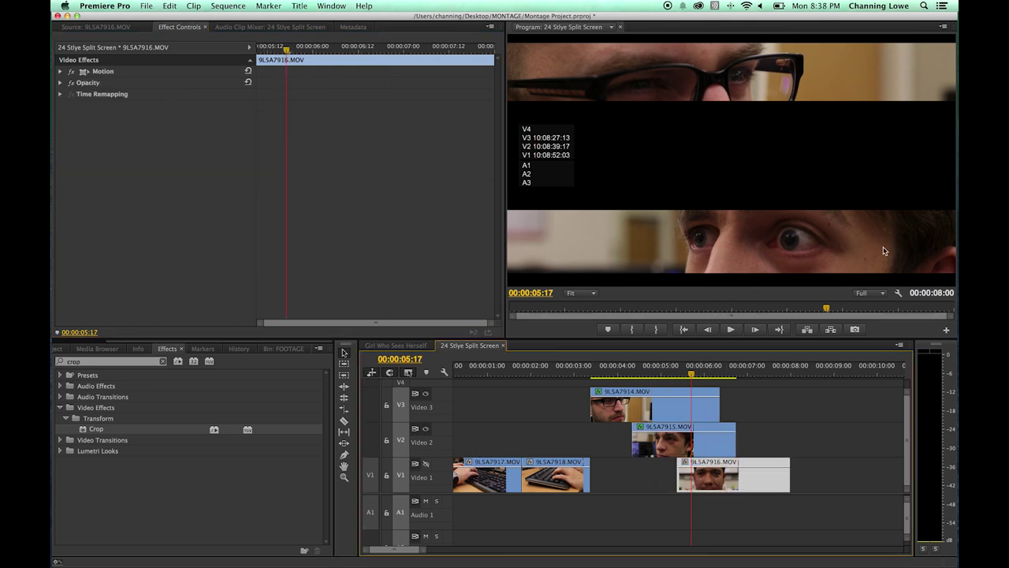
{"action": "left_click", "coordinate": [670, 374]}
{"action": "left_click_drag", "start_coordinate": [671, 374], "coordinate": [687, 376]}
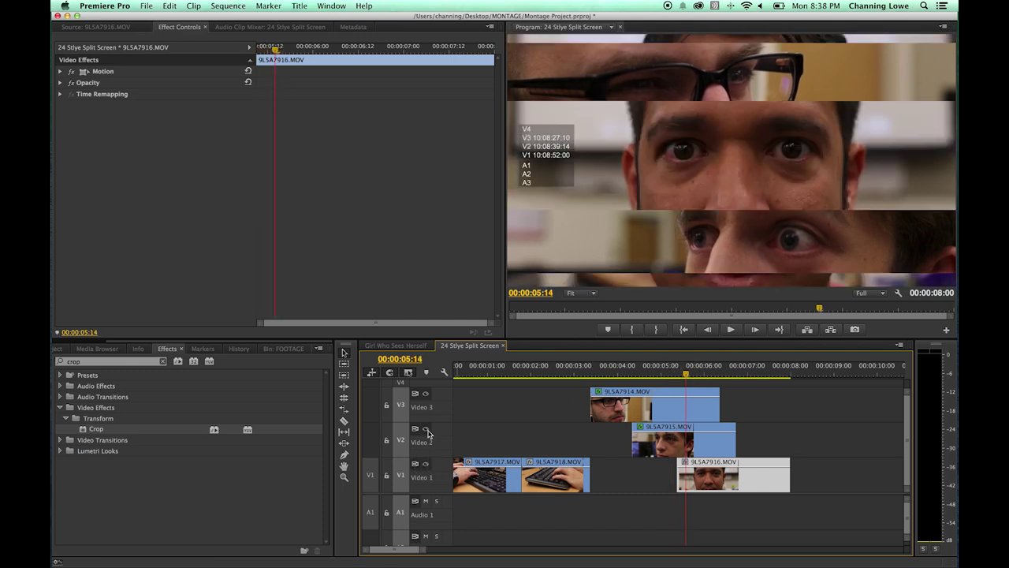
{"action": "left_click", "coordinate": [426, 429]}
{"action": "left_click", "coordinate": [426, 393]}
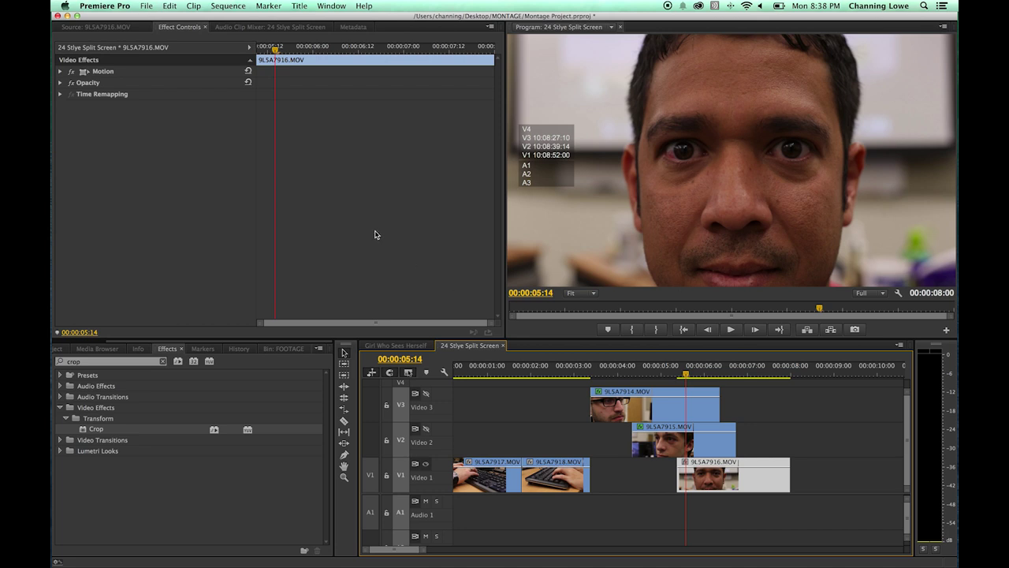
- Crop the V1 clip to Top 32% and Bottom 37%, with V2 and V3 visible again
{"action": "left_click_drag", "start_coordinate": [97, 428], "coordinate": [178, 221]}
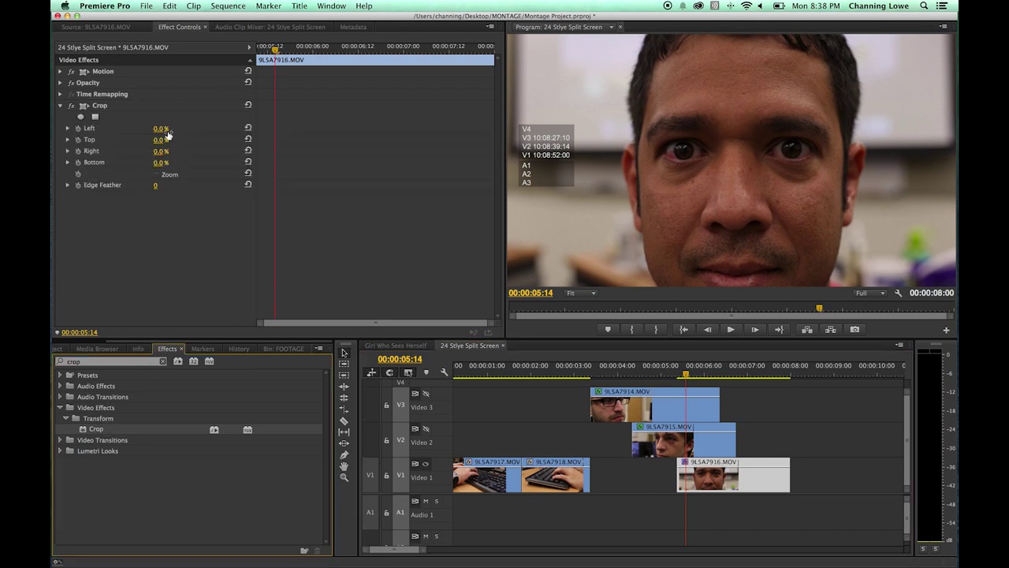
{"action": "left_click_drag", "start_coordinate": [162, 140], "coordinate": [226, 163]}
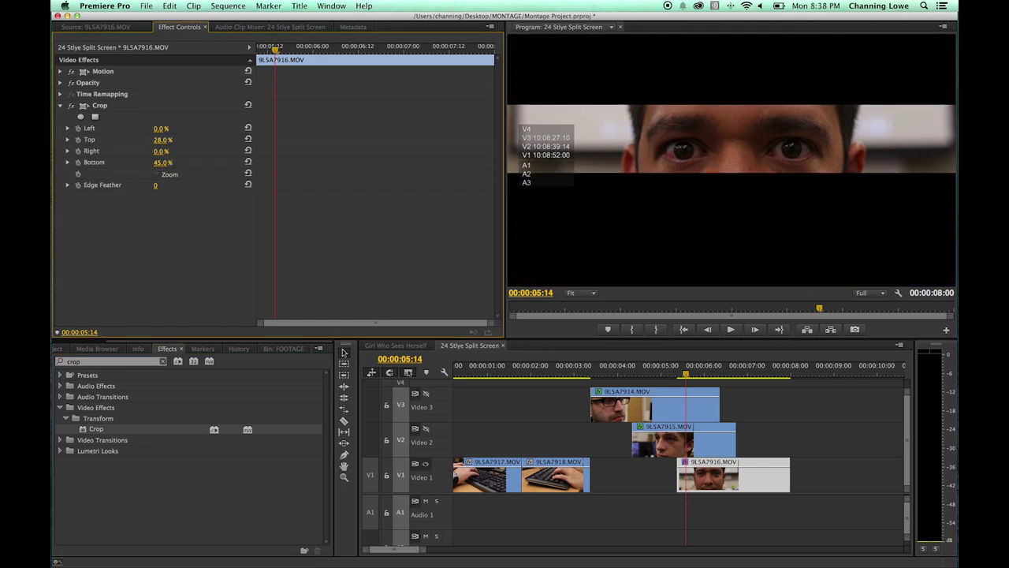
{"action": "left_click", "coordinate": [426, 428]}
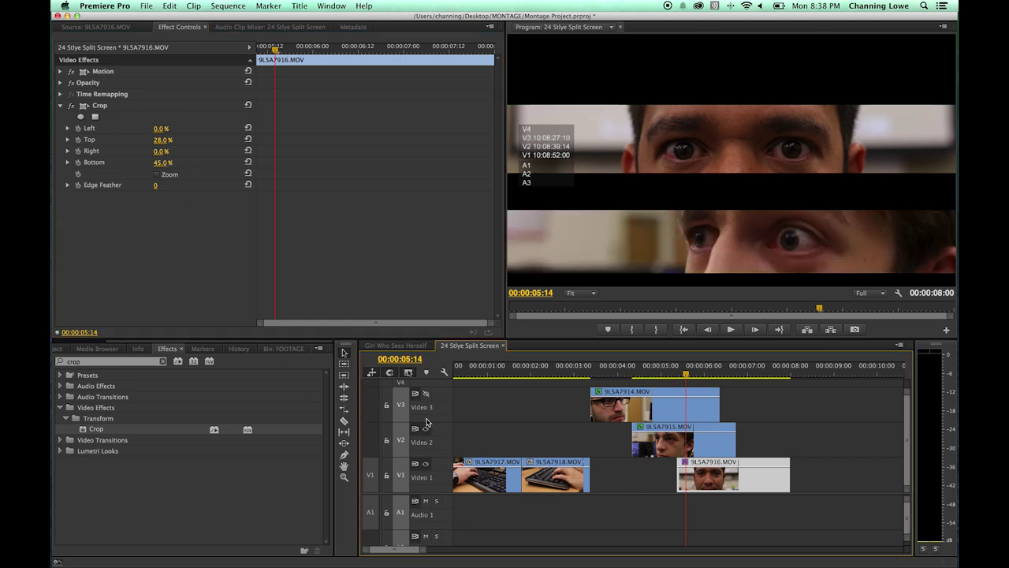
{"action": "left_click", "coordinate": [426, 392]}
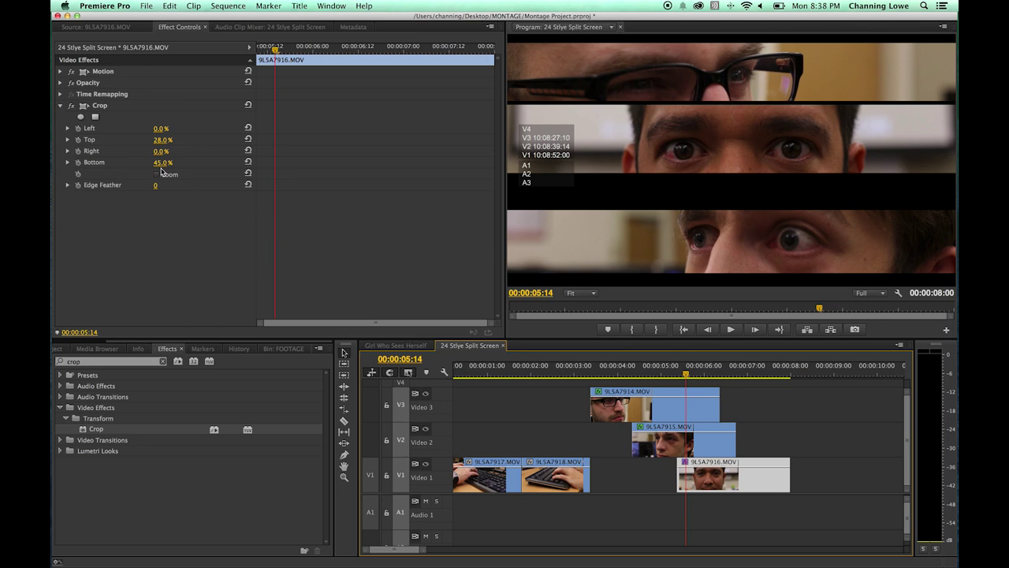
{"action": "left_click_drag", "start_coordinate": [160, 163], "coordinate": [176, 144]}
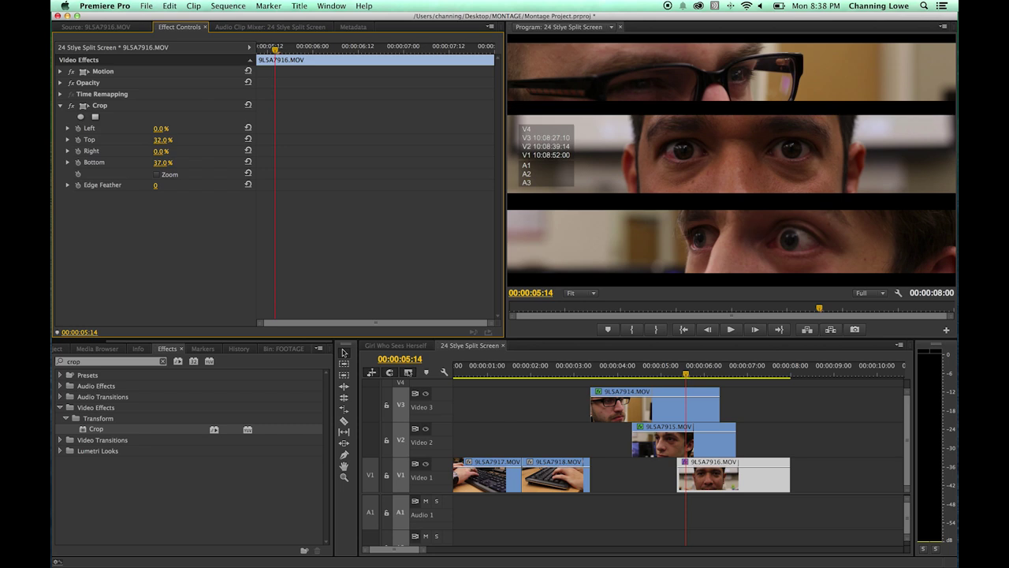
- Scrub and step frames between 5:10 and 6:00 to preview, ending at the V1 clip start
{"action": "mouse_move", "coordinate": [686, 369]}
{"action": "left_mouse_down"}
{"action": "mouse_move", "coordinate": [664, 372]}
{"action": "mouse_move", "coordinate": [683, 392]}
{"action": "mouse_move", "coordinate": [686, 384]}
{"action": "left_mouse_up"}
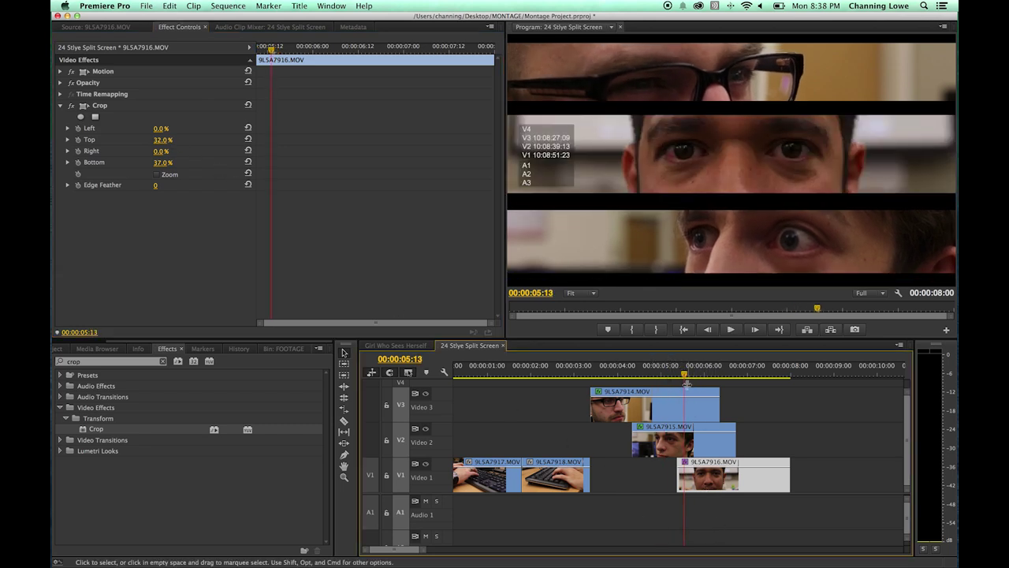
{"action": "key", "text": "Right"}
{"action": "key", "text": "Right"}
{"action": "key", "text": "Right"}
{"action": "key", "text": "Right"}
{"action": "key", "text": "Right"}
{"action": "key", "text": "Right"}
{"action": "key", "text": "Right"}
{"action": "key", "text": "Right"}
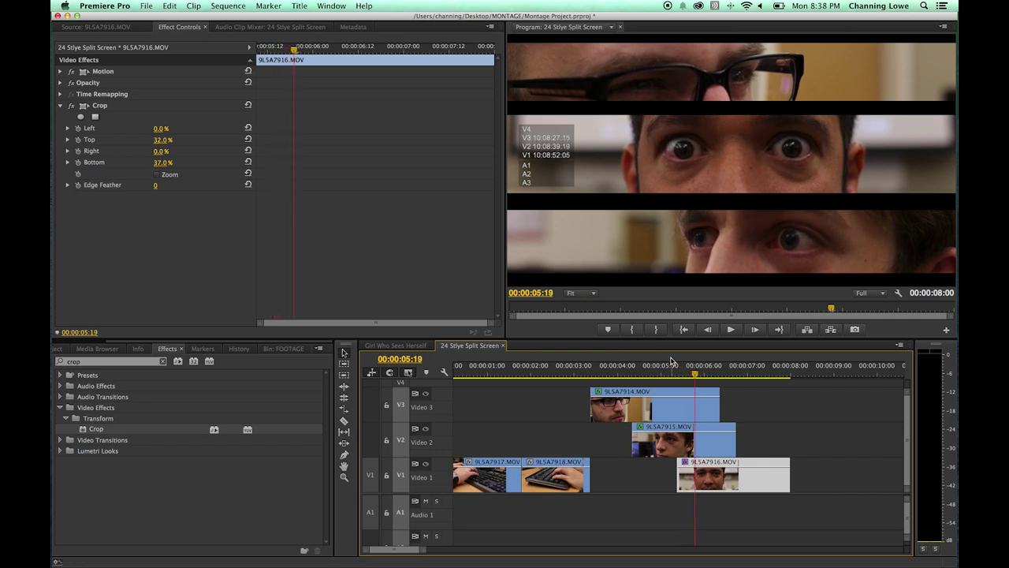
{"action": "key", "text": "Right"}
{"action": "key", "text": "Right"}
{"action": "key", "text": "Right"}
{"action": "key", "text": "Left"}
{"action": "key", "text": "Left"}
{"action": "key", "text": "Left"}
{"action": "key", "text": "Left"}
{"action": "key", "text": "Left"}
{"action": "key", "text": "Left"}
{"action": "key", "text": "Left"}
{"action": "key", "text": "Left"}
{"action": "key", "text": "Left"}
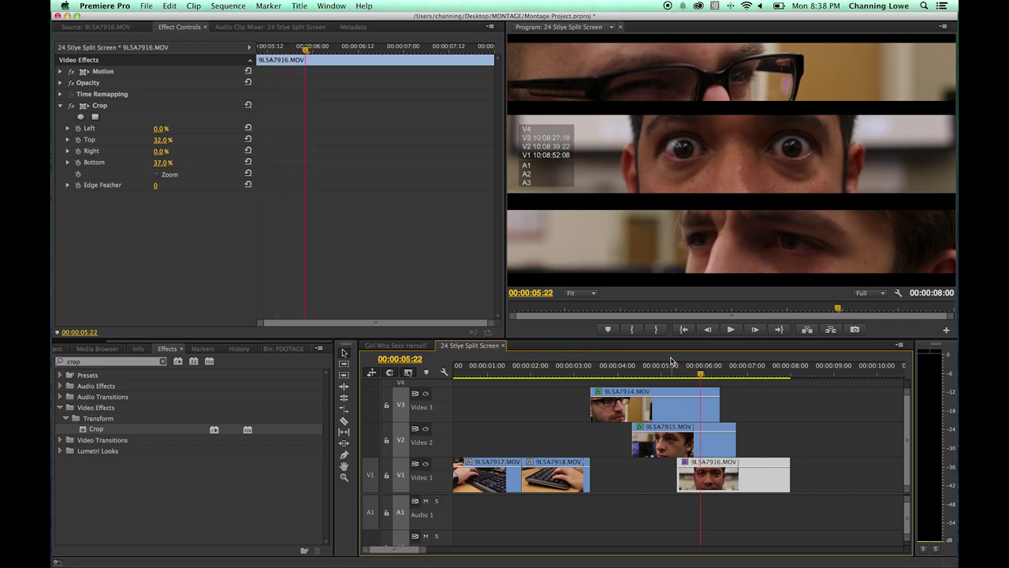
{"action": "key", "text": "Left"}
{"action": "key", "text": "Left"}
{"action": "key", "text": "Left"}
{"action": "key", "text": "Left"}
{"action": "key", "text": "Left"}
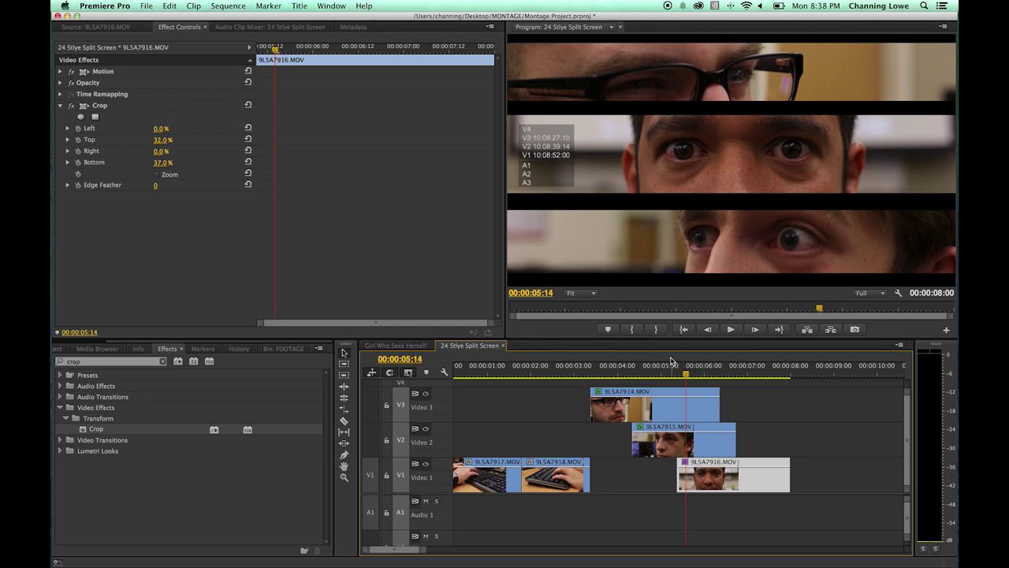
{"action": "key", "text": "Right"}
{"action": "key", "text": "Right"}
{"action": "key", "text": "Right"}
{"action": "key", "text": "Right"}
{"action": "key", "text": "Right"}
{"action": "key", "text": "Right"}
{"action": "key", "text": "Right"}
{"action": "key", "text": "Right"}
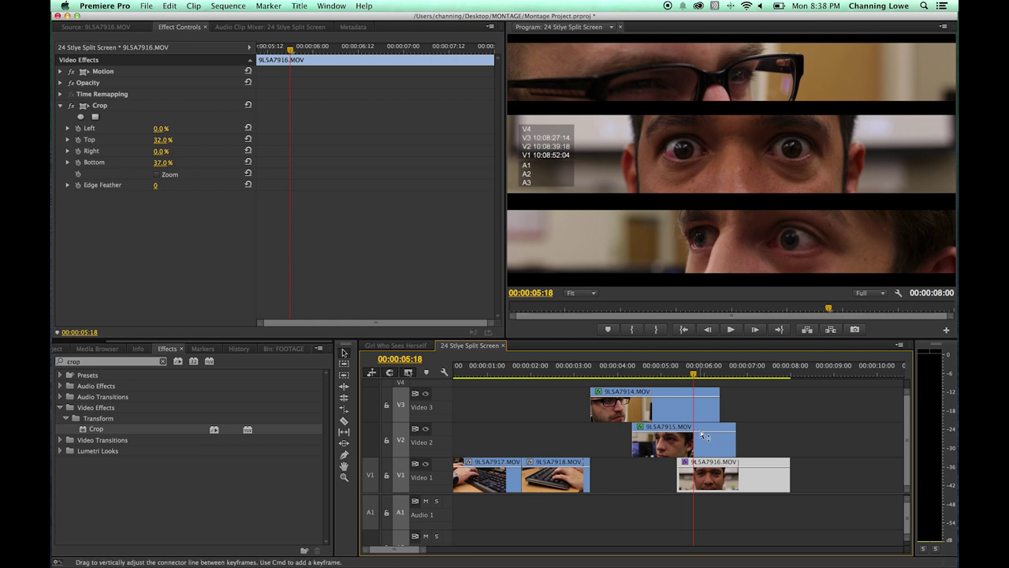
{"action": "key", "text": "Up"}
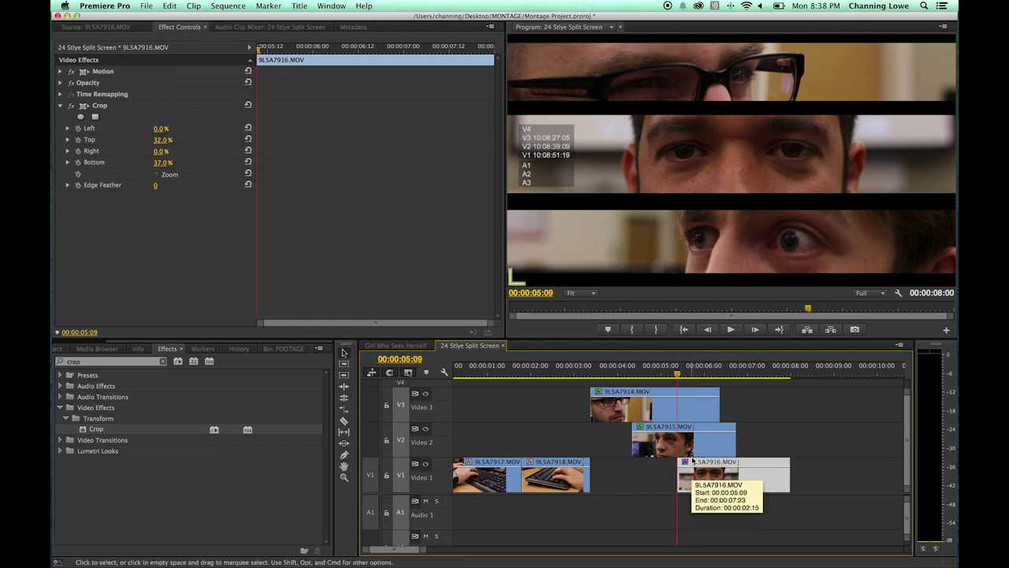
- Keyframe the V1 clip's Position at 05:16, then start it at X 2919 at 05:09
{"action": "left_click", "coordinate": [61, 71]}
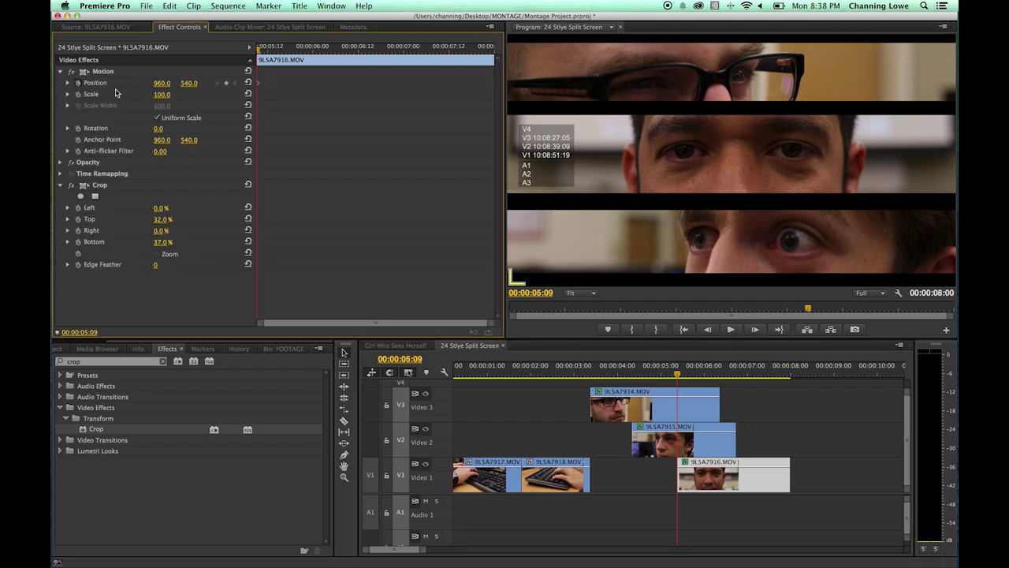
{"action": "key", "text": "Right"}
{"action": "key", "text": "Right"}
{"action": "key", "text": "Right"}
{"action": "key", "text": "Right"}
{"action": "key", "text": "Right"}
{"action": "key", "text": "Right"}
{"action": "key", "text": "Right"}
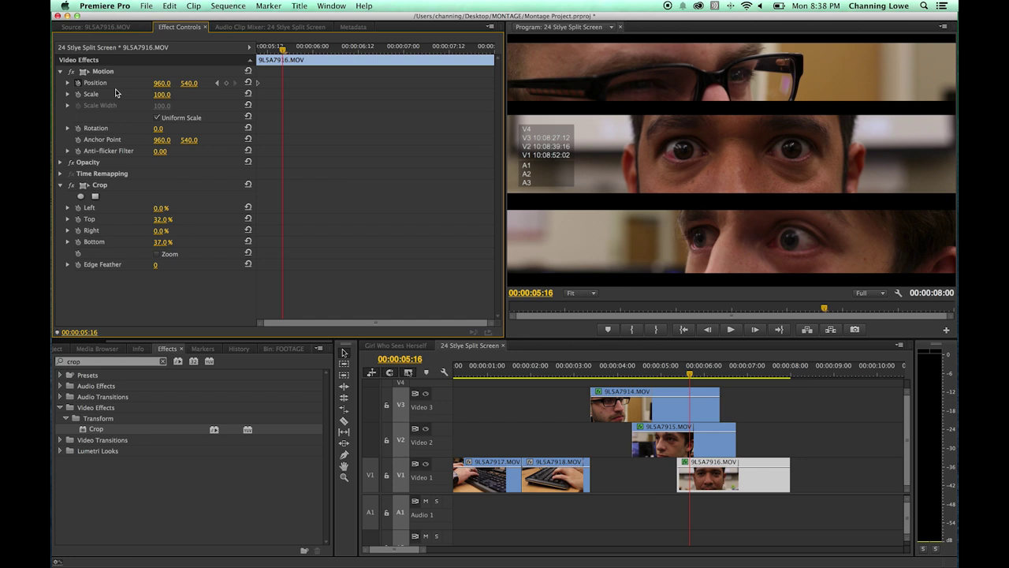
{"action": "left_click", "coordinate": [226, 83]}
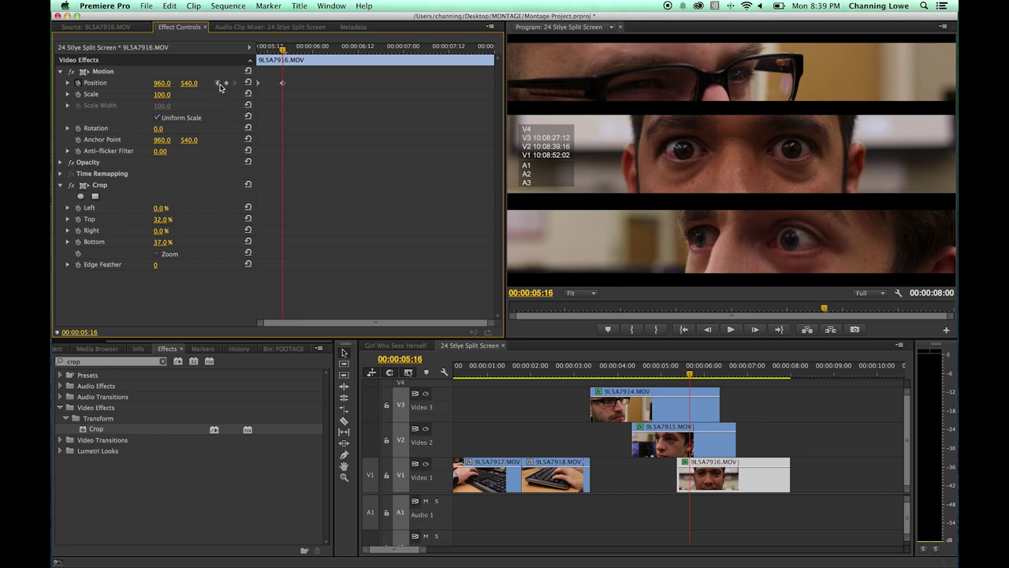
{"action": "key", "text": "Left"}
{"action": "key", "text": "Left"}
{"action": "key", "text": "Left"}
{"action": "key", "text": "Left"}
{"action": "key", "text": "Left"}
{"action": "key", "text": "Left"}
{"action": "key", "text": "Left"}
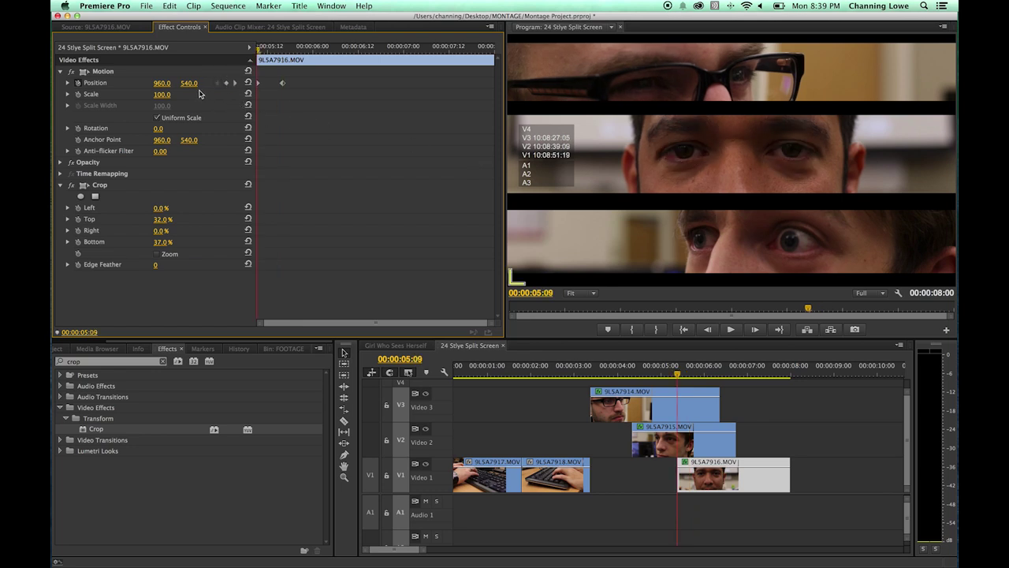
{"action": "left_click_drag", "start_coordinate": [164, 85], "coordinate": [244, 85]}
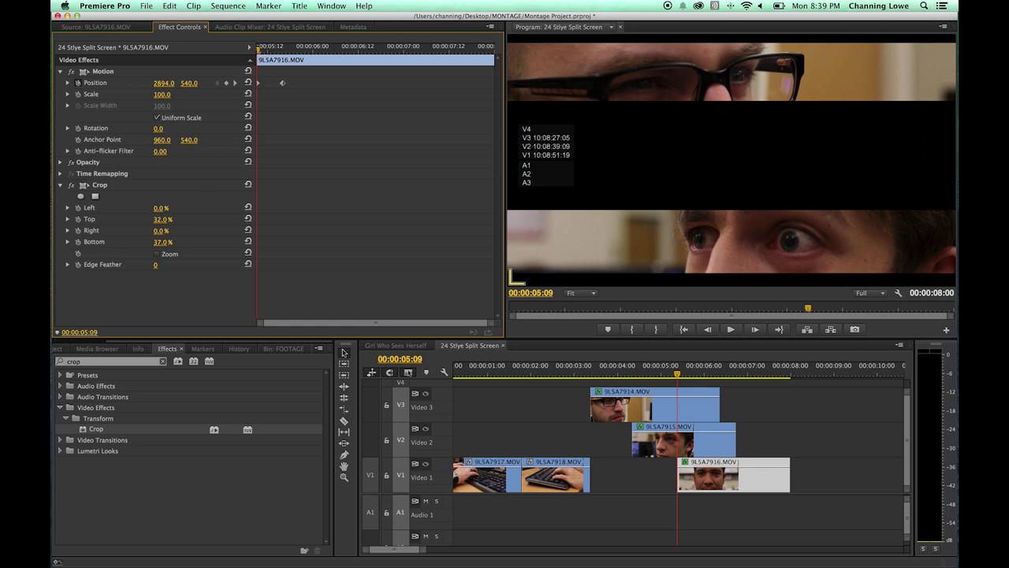
{"action": "left_click_drag", "start_coordinate": [164, 82], "coordinate": [185, 82]}
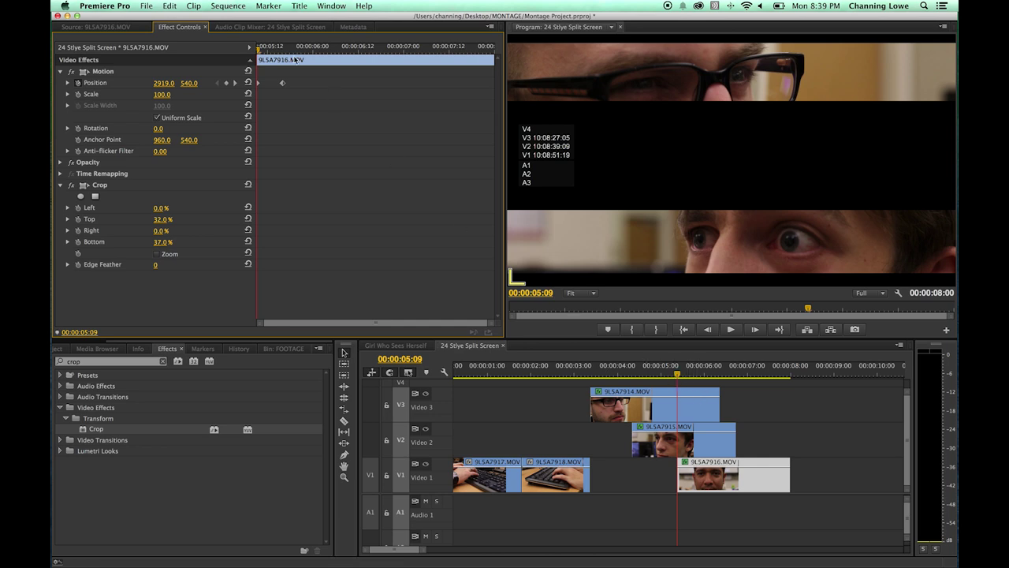
- Preview the slide-in, move the end Position keyframe slightly later, and replay from about 00:00:03
{"action": "left_click", "coordinate": [660, 376]}
{"action": "key", "text": "space"}
{"action": "key", "text": "space"}
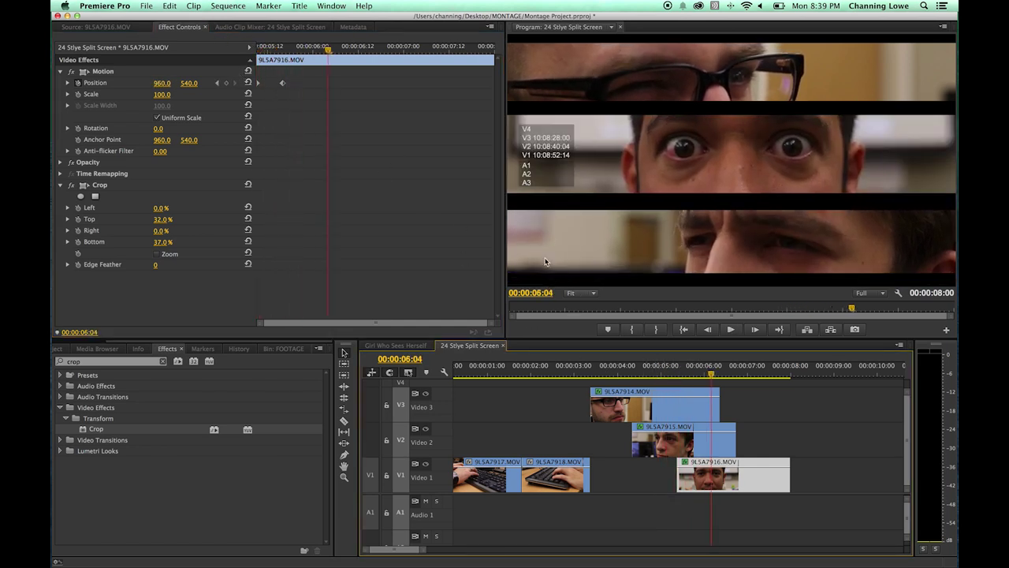
{"action": "left_click_drag", "start_coordinate": [284, 84], "coordinate": [291, 84]}
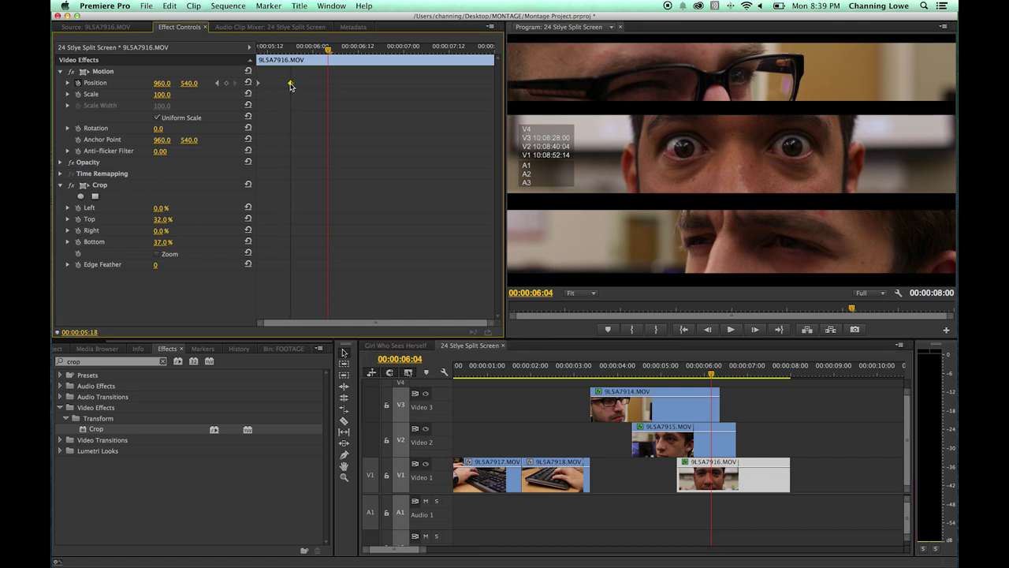
{"action": "left_click_drag", "start_coordinate": [286, 49], "coordinate": [327, 104]}
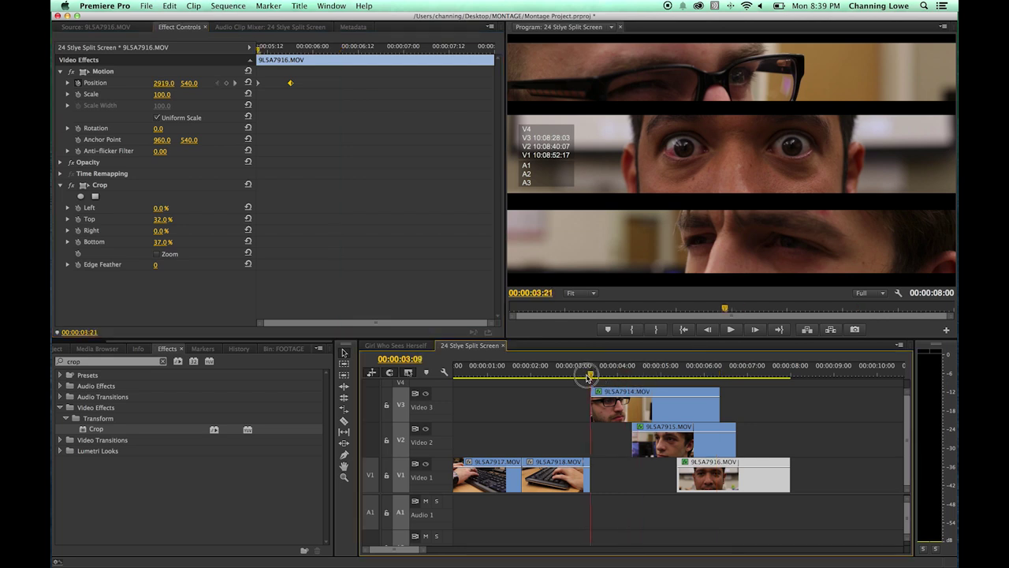
{"action": "left_click", "coordinate": [581, 368]}
{"action": "key", "text": "space"}
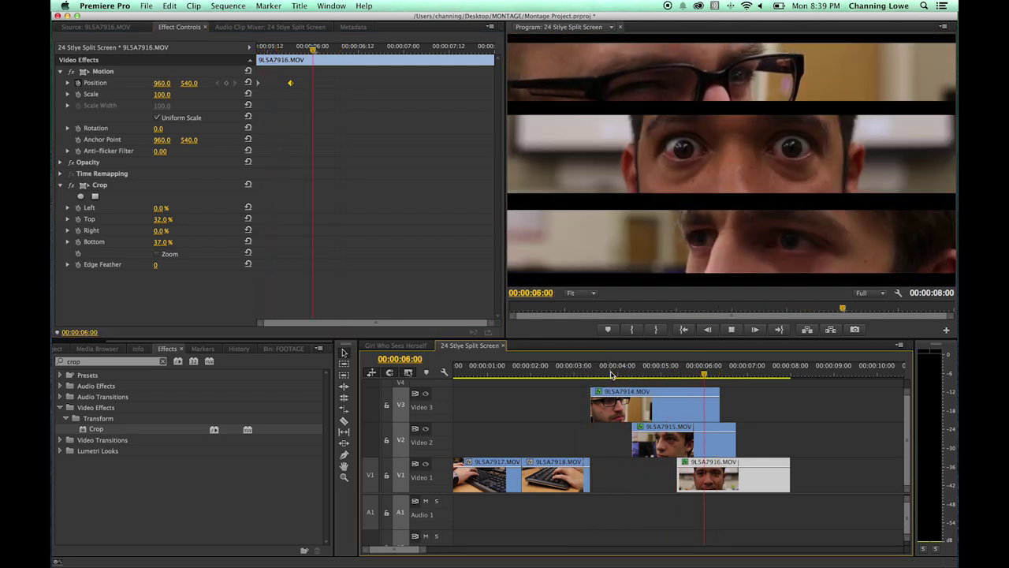
{"action": "key", "text": "space"}
- Extend the V3 and V2 clip ends later to match, with the playhead back at 00:00:05:19
{"action": "left_click_drag", "start_coordinate": [720, 406], "coordinate": [774, 410]}
{"action": "left_click_drag", "start_coordinate": [737, 441], "coordinate": [773, 444]}
{"action": "left_click", "coordinate": [714, 375]}
{"action": "left_click_drag", "start_coordinate": [710, 376], "coordinate": [695, 376]}
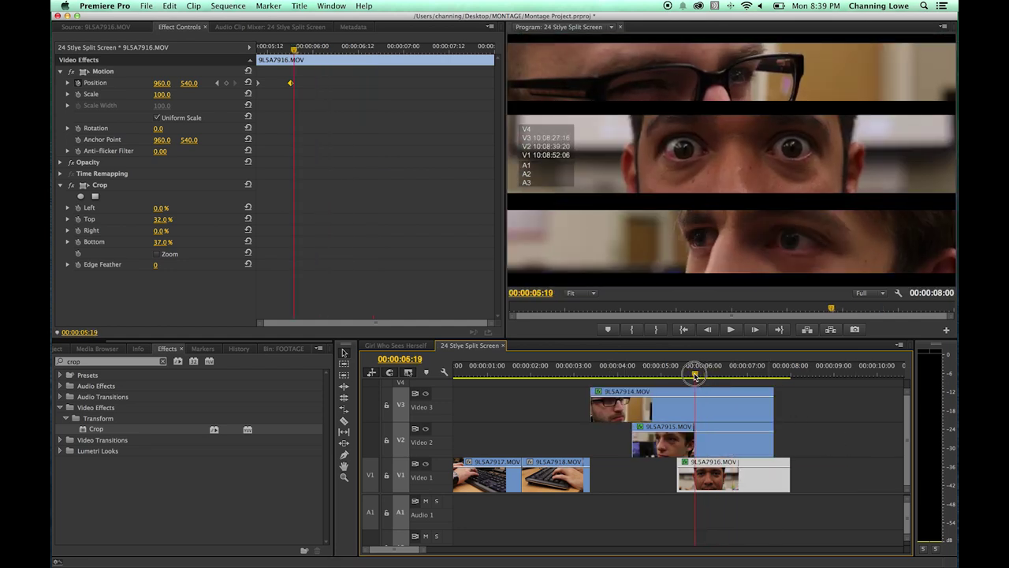
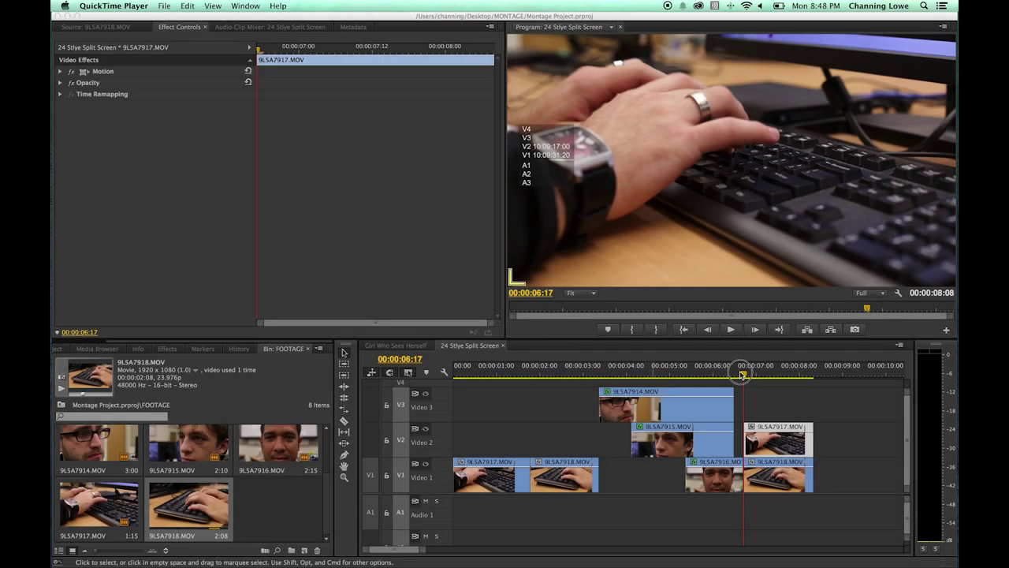
- Preview the split screen and select the 9L5A7917 clip on Video 2 at 00:00:06:17
{"action": "left_click", "coordinate": [741, 374]}
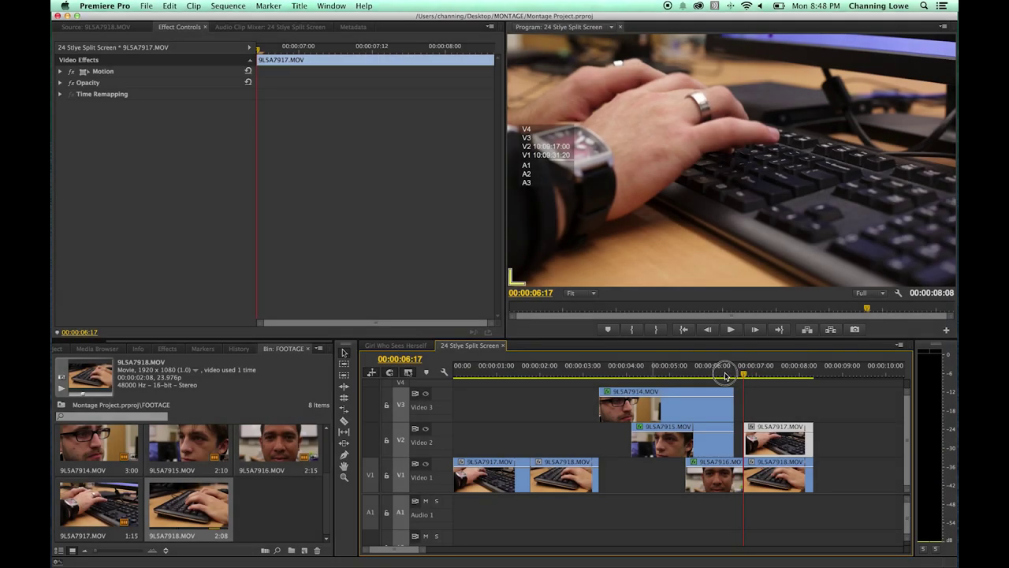
{"action": "left_click_drag", "start_coordinate": [720, 374], "coordinate": [601, 374]}
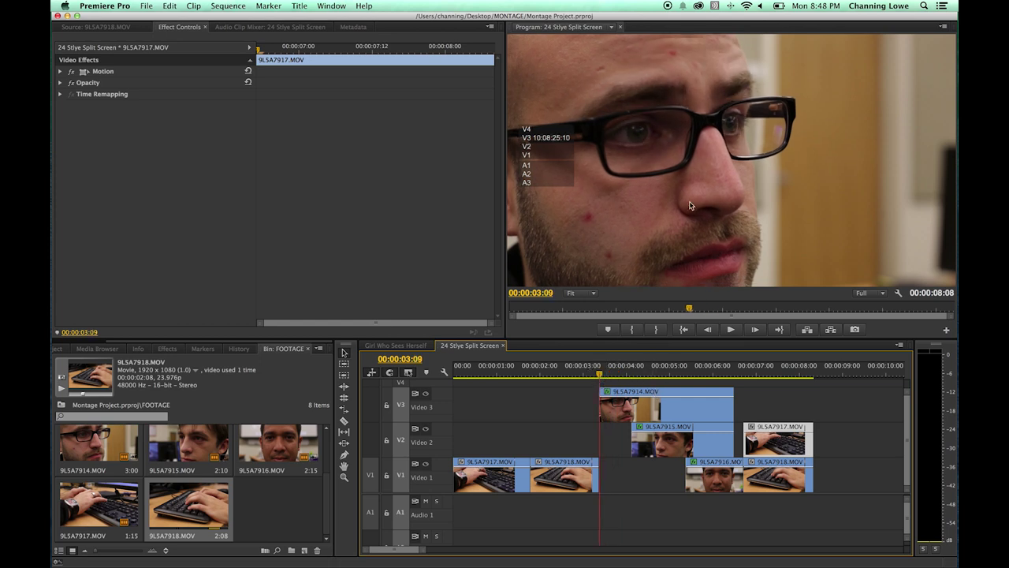
{"action": "key", "text": "space"}
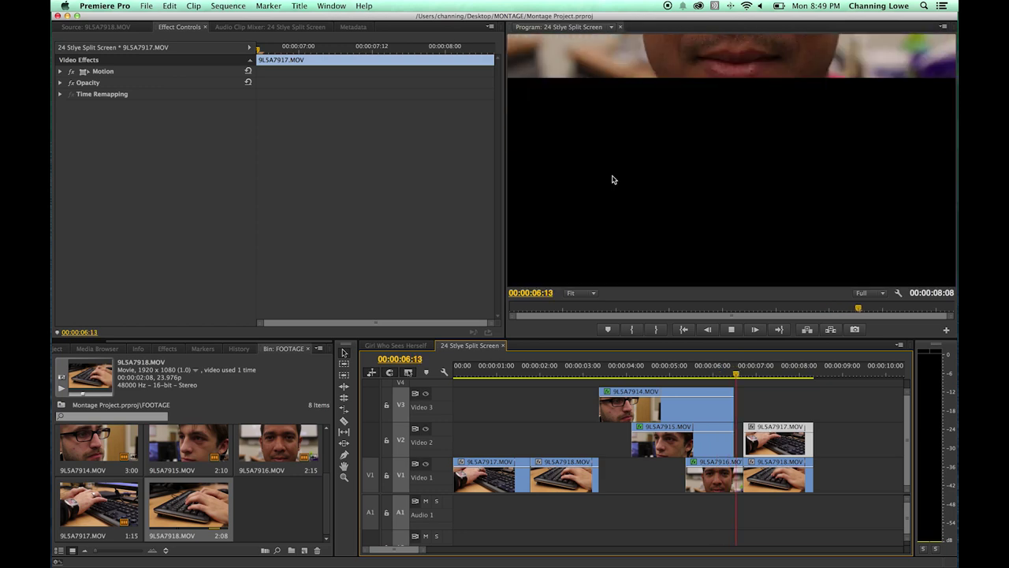
{"action": "left_click_drag", "start_coordinate": [757, 374], "coordinate": [708, 384]}
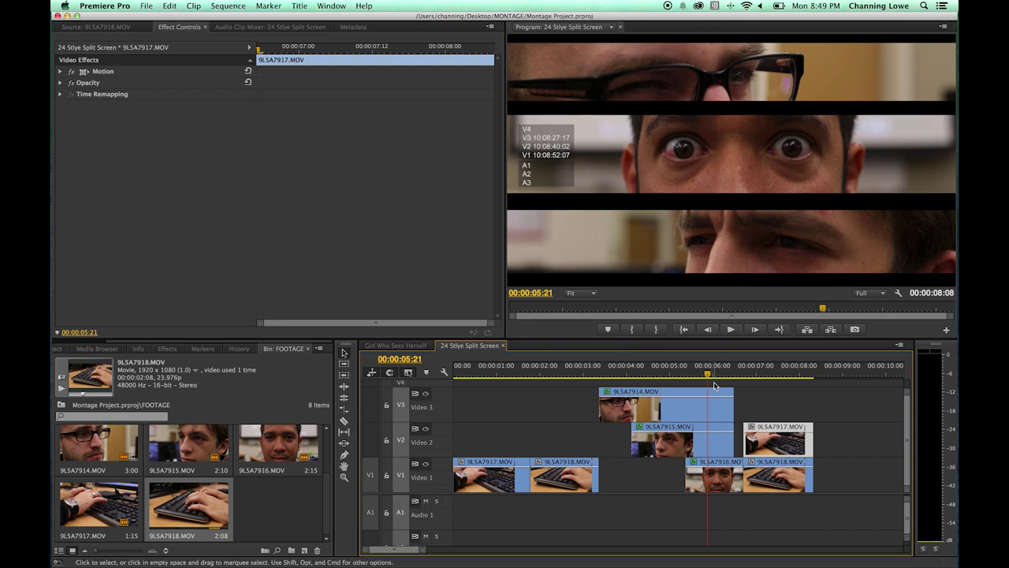
{"action": "left_click_drag", "start_coordinate": [706, 372], "coordinate": [742, 377]}
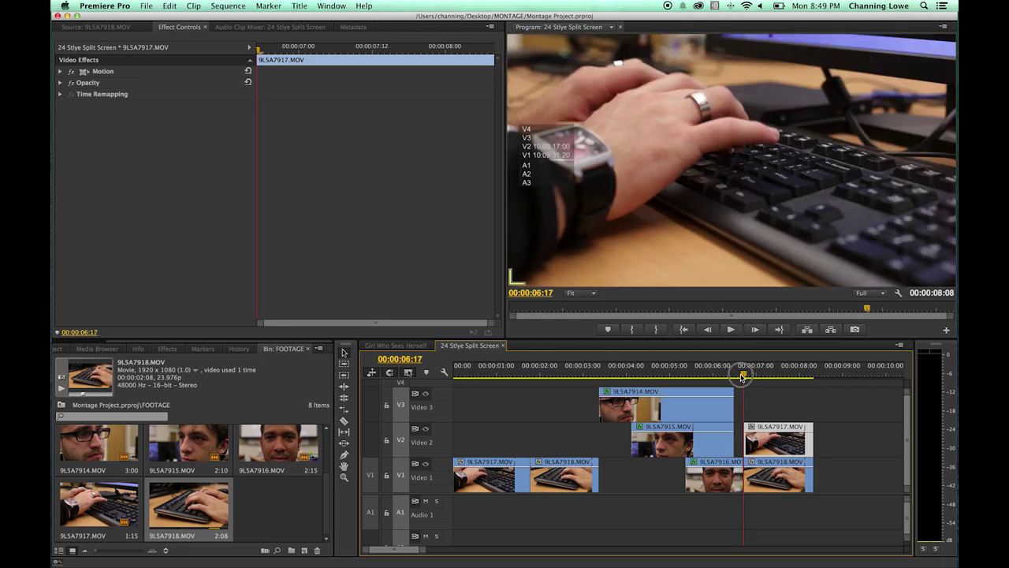
{"action": "left_click", "coordinate": [772, 409]}
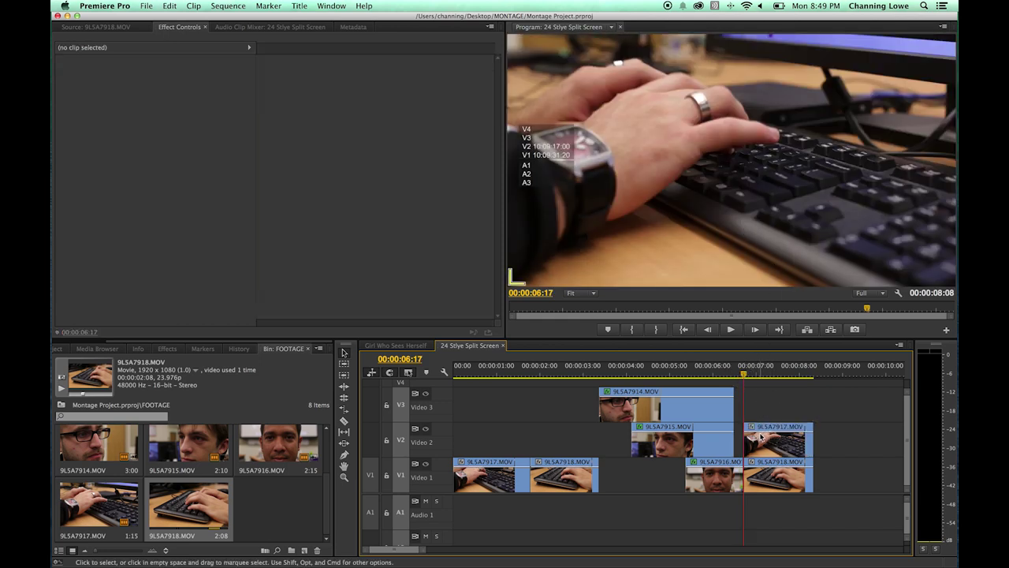
{"action": "left_click", "coordinate": [764, 434]}
{"action": "left_click_drag", "start_coordinate": [750, 376], "coordinate": [765, 377]}
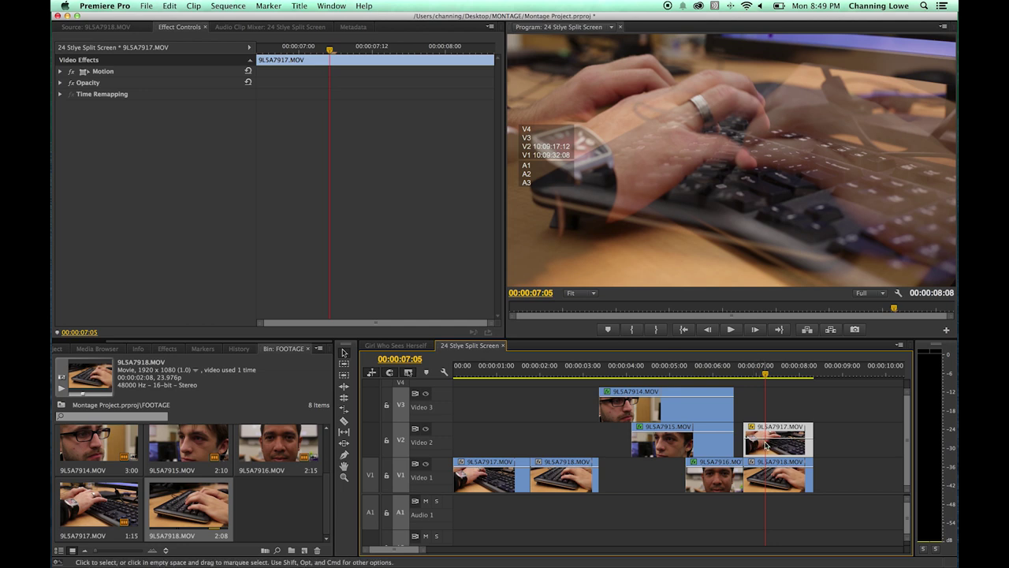
{"action": "left_click", "coordinate": [731, 329]}
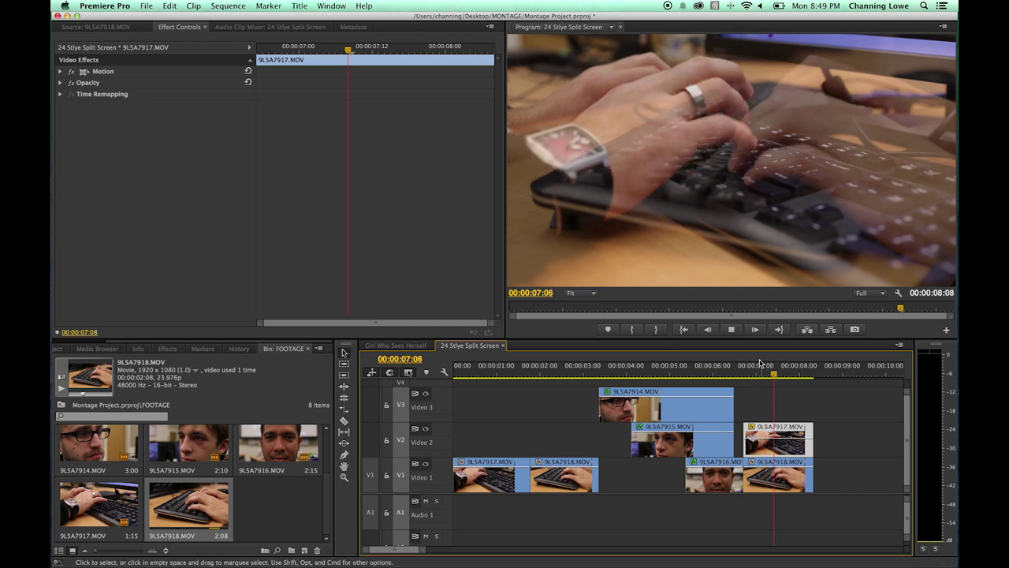
{"action": "left_click", "coordinate": [751, 379]}
{"action": "key", "text": "Left"}
{"action": "key", "text": "Left"}
{"action": "key", "text": "Left"}
{"action": "key", "text": "Left"}
{"action": "key", "text": "Left"}
{"action": "key", "text": "Left"}
{"action": "key", "text": "Left"}
{"action": "key", "text": "Left"}
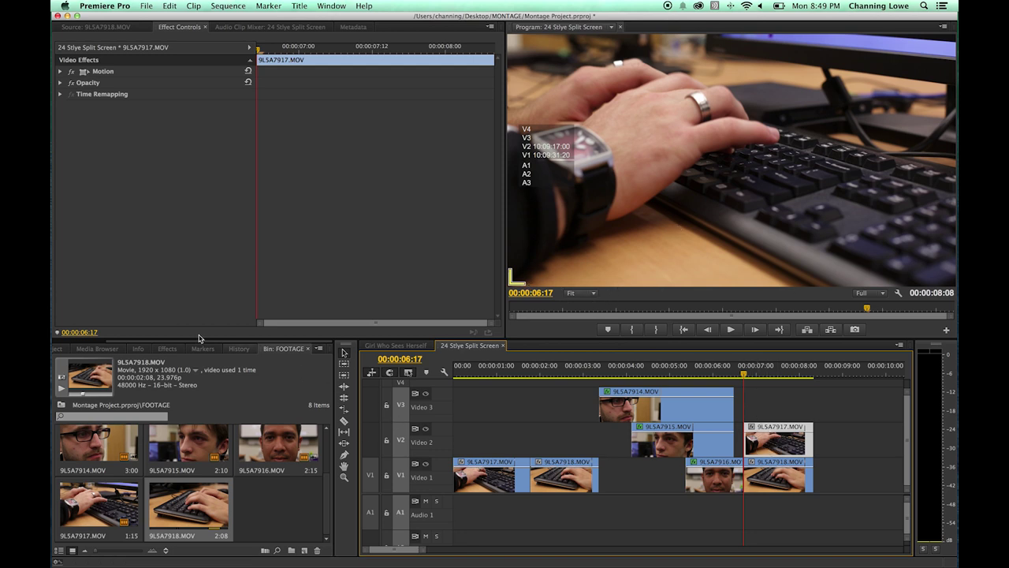
- Apply Four-Point Garbage Matte to the 9L5A7917 clip and hide Video 1's output
{"action": "left_click", "coordinate": [167, 348]}
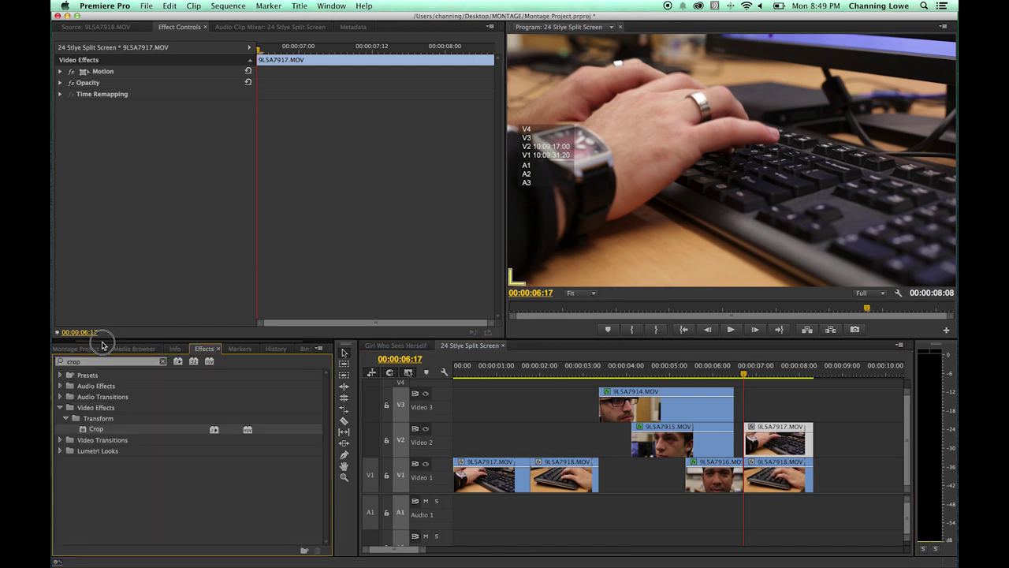
{"action": "left_click", "coordinate": [87, 360]}
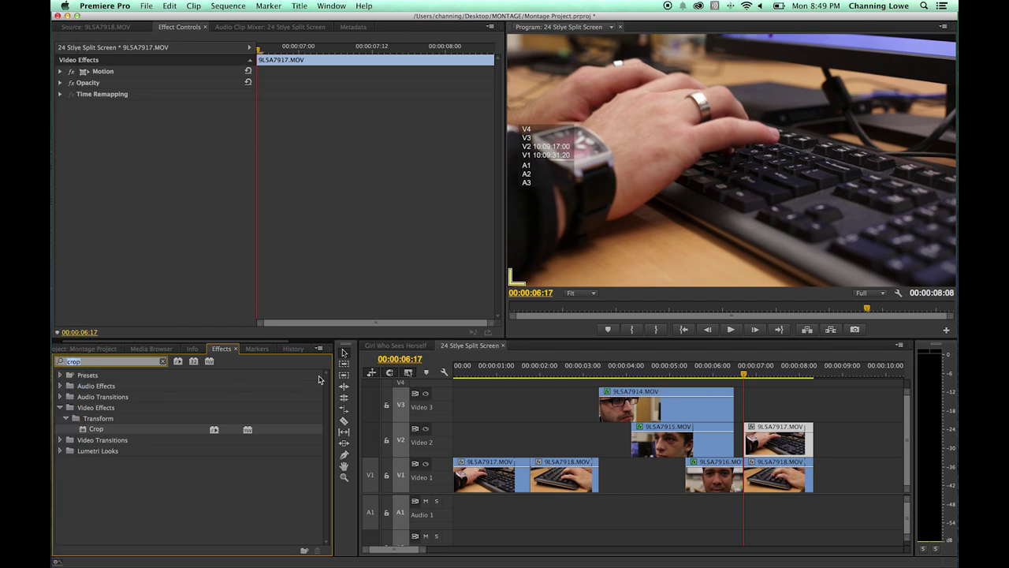
{"action": "type", "text": "garbi"}
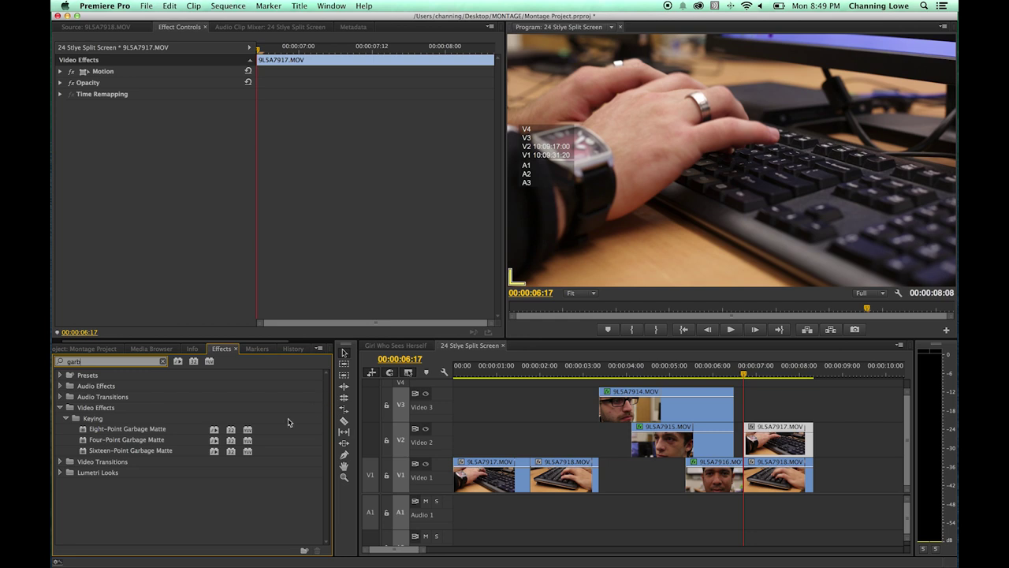
{"action": "left_click_drag", "start_coordinate": [118, 443], "coordinate": [763, 443]}
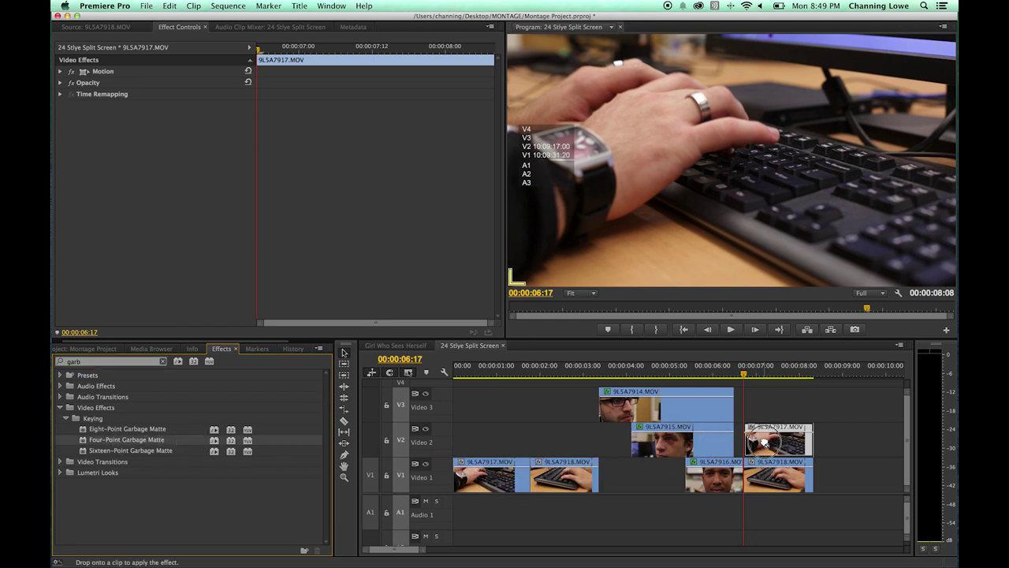
{"action": "left_click_drag", "start_coordinate": [763, 443], "coordinate": [763, 444]}
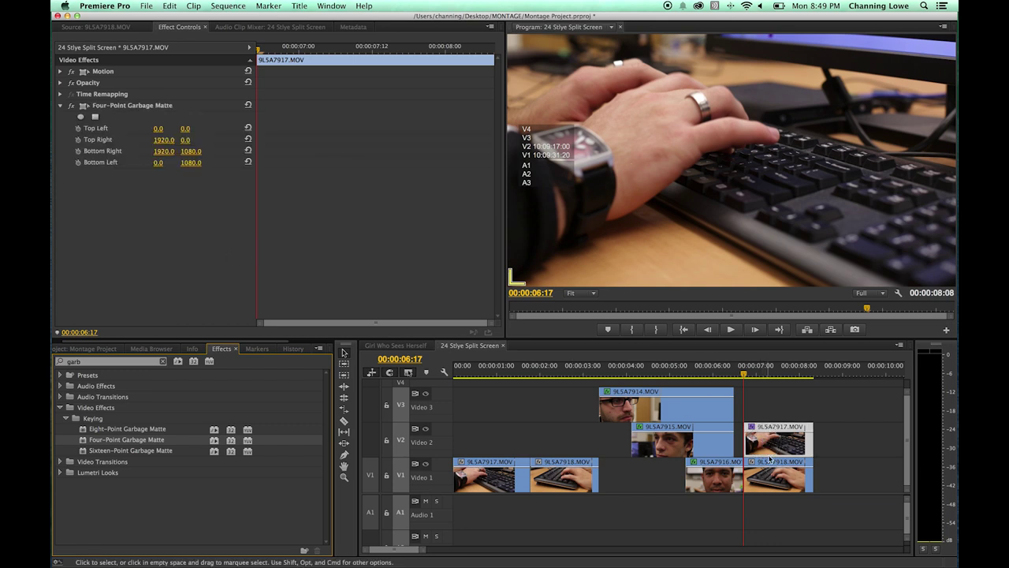
{"action": "left_click", "coordinate": [426, 466]}
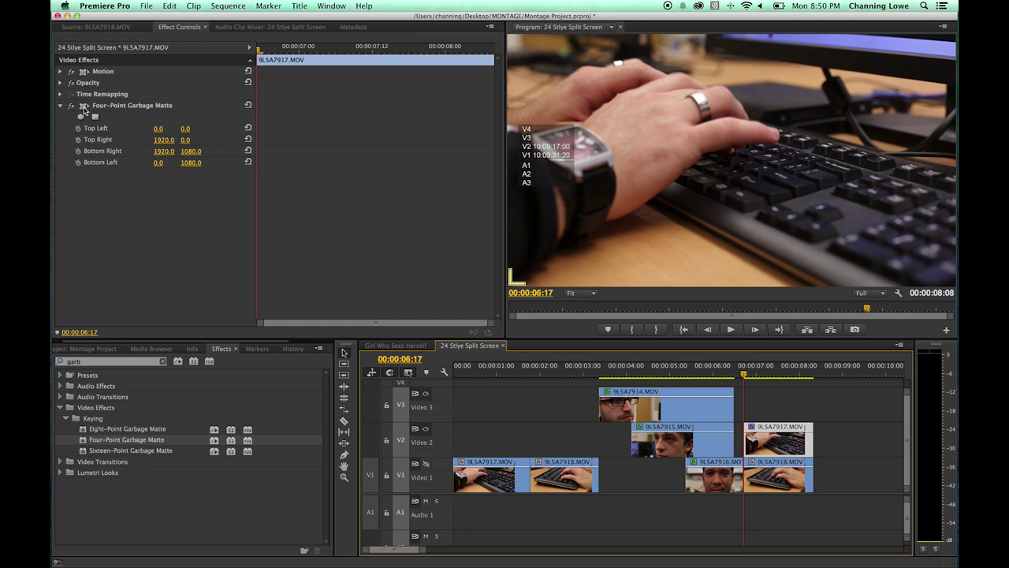
{"action": "left_click", "coordinate": [83, 109]}
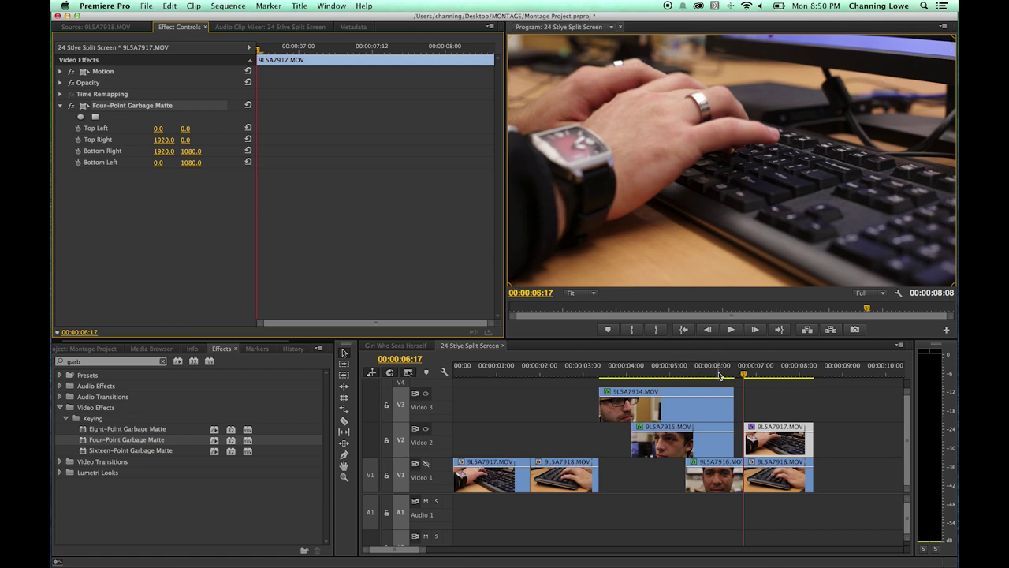
{"action": "left_click_drag", "start_coordinate": [719, 375], "coordinate": [694, 379]}
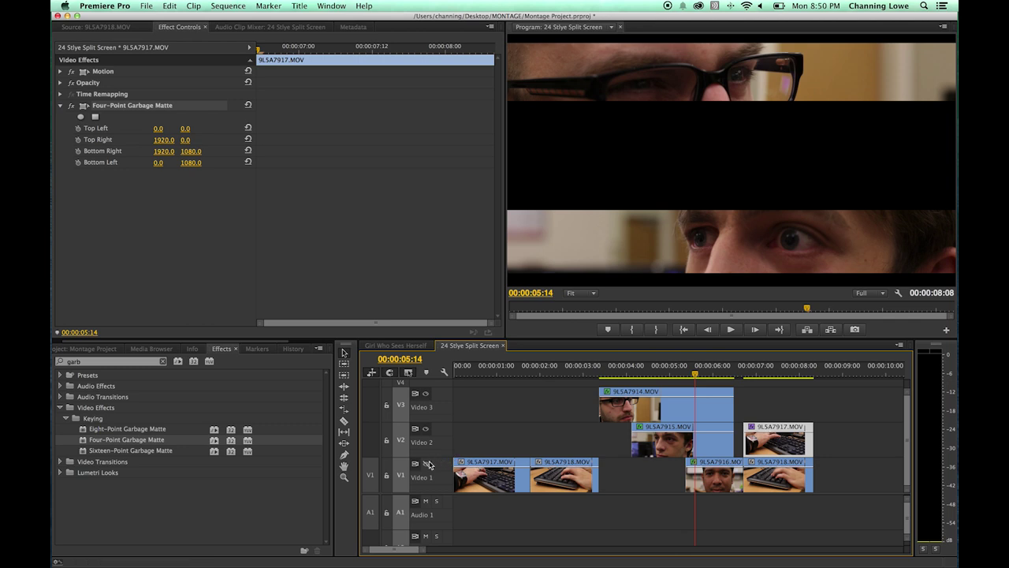
- Select the 9L5A7915 clip at 00:00:06:00 and show its Motion handles in the preview
{"action": "left_click_drag", "start_coordinate": [695, 375], "coordinate": [712, 375]}
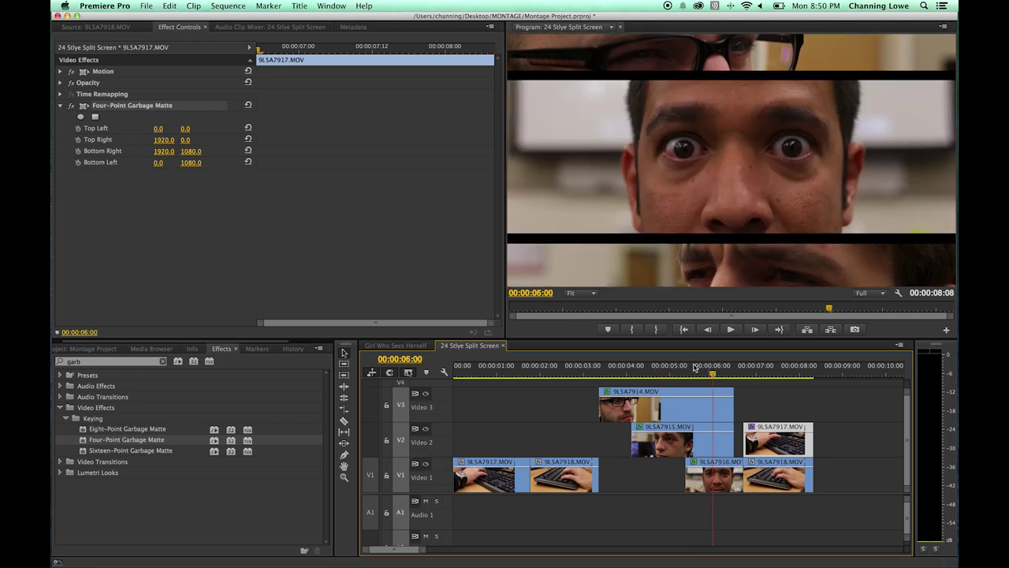
{"action": "left_click", "coordinate": [709, 445]}
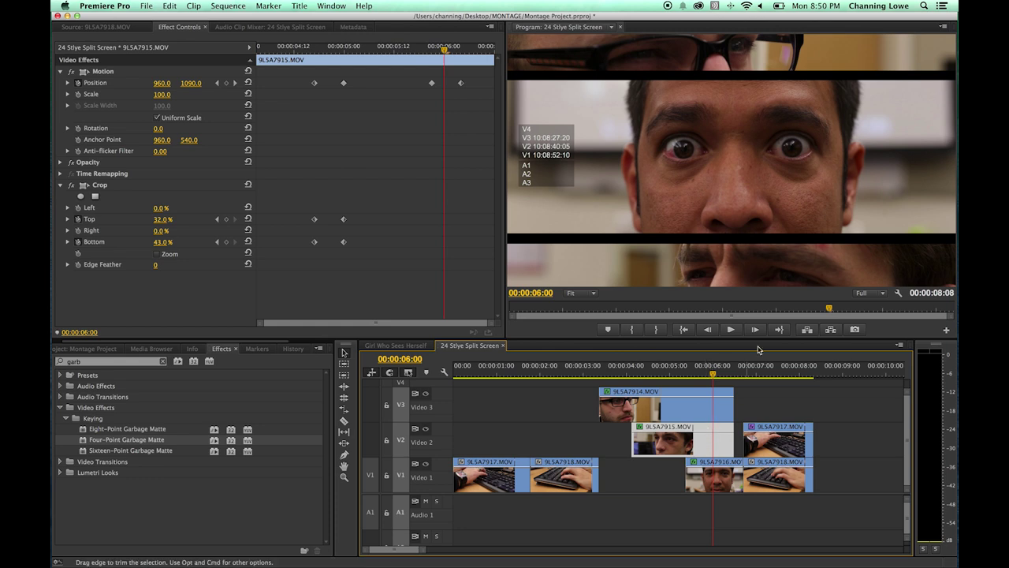
{"action": "left_click", "coordinate": [84, 72]}
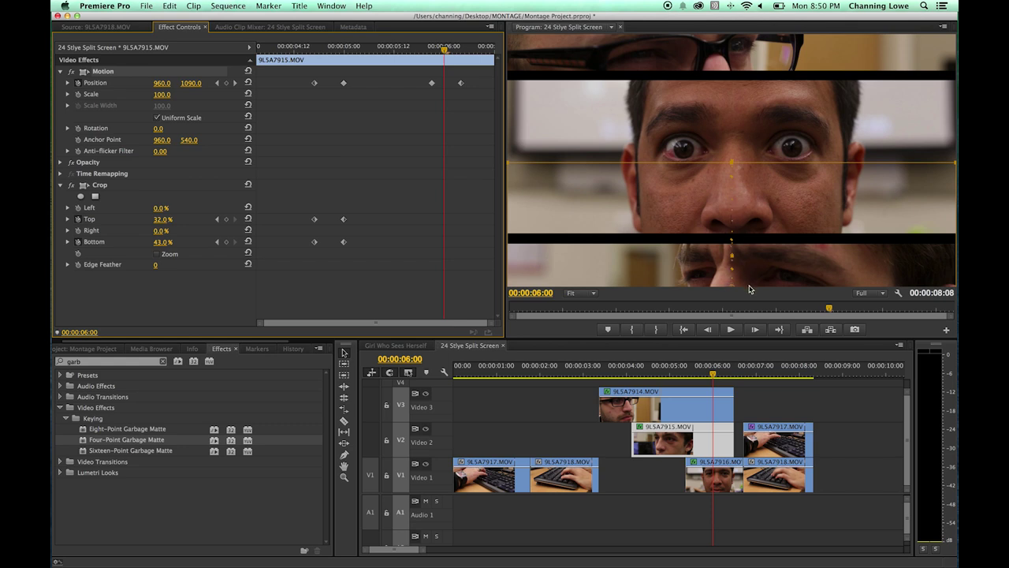
{"action": "left_click", "coordinate": [594, 294]}
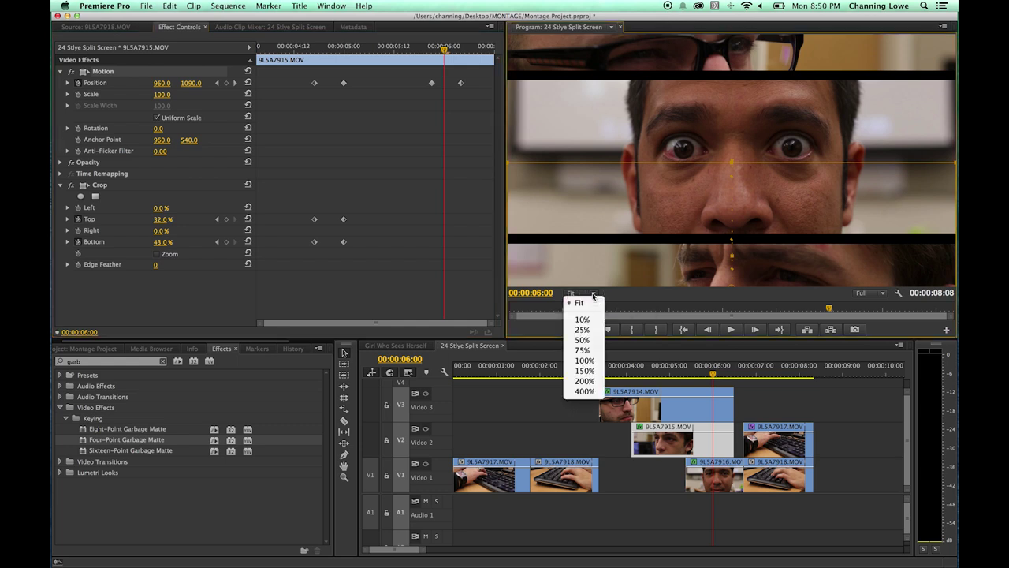
- Set the Program monitor zoom to 25% and hide Video 3's output
{"action": "left_click", "coordinate": [590, 330]}
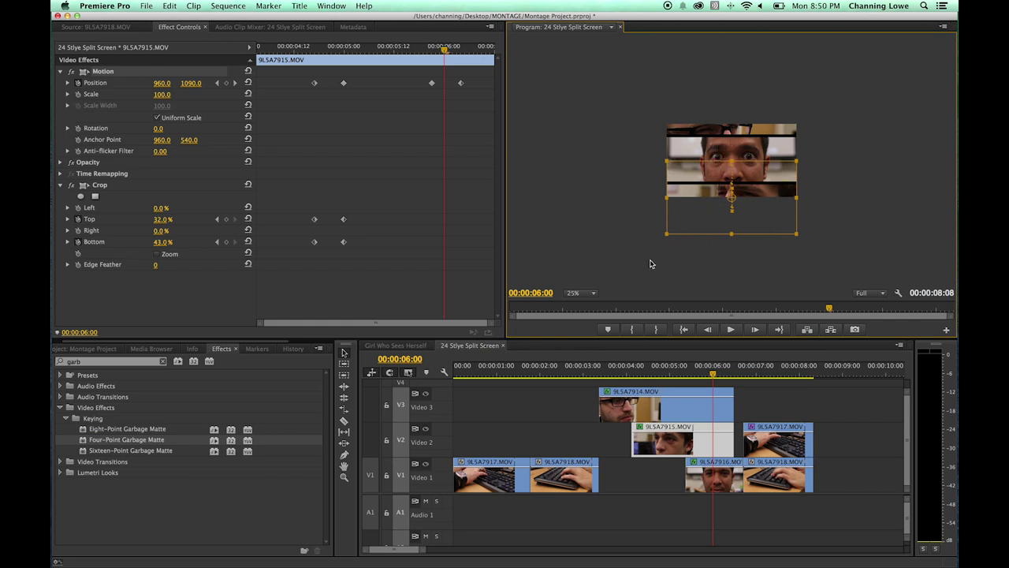
{"action": "left_click", "coordinate": [426, 429]}
{"action": "left_click", "coordinate": [426, 394]}
{"action": "left_click", "coordinate": [425, 430]}
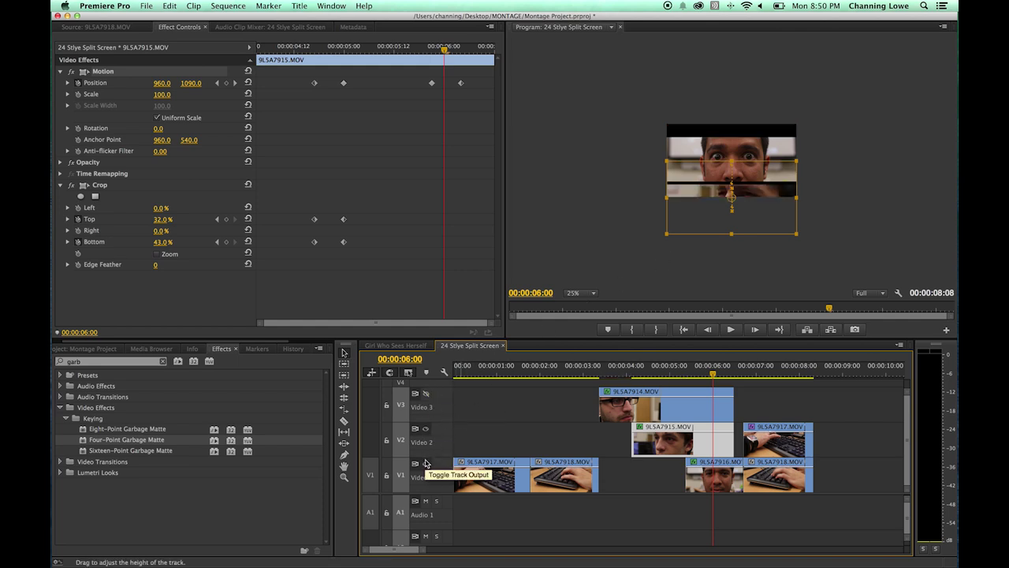
{"action": "left_click", "coordinate": [424, 467]}
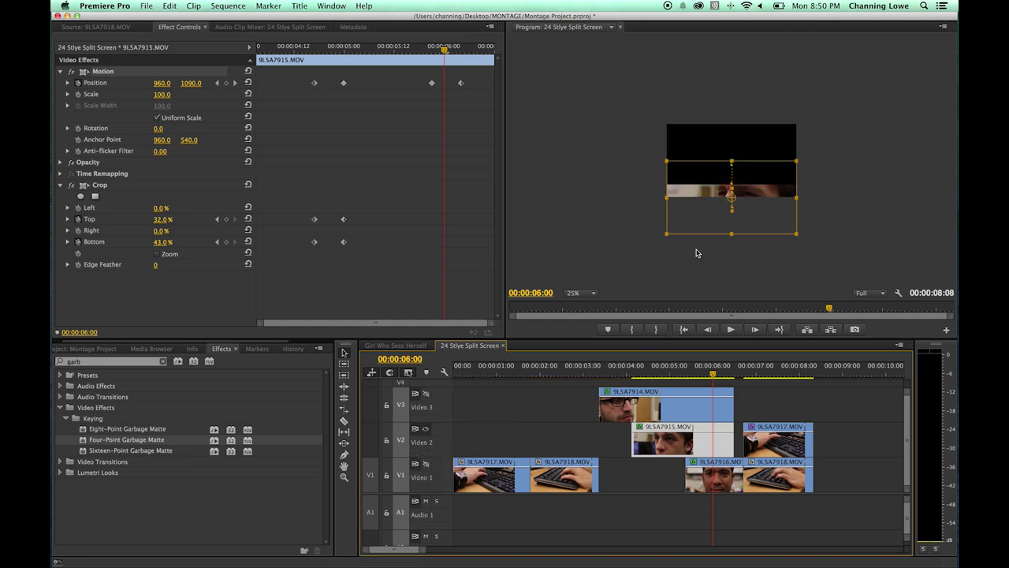
- Drag the 9L5A7915 strip higher in the frame and scrub to 00:00:06:09 to check it
{"action": "left_click_drag", "start_coordinate": [700, 200], "coordinate": [822, 179]}
{"action": "mouse_move", "coordinate": [705, 368]}
{"action": "left_mouse_down"}
{"action": "mouse_move", "coordinate": [687, 368]}
{"action": "mouse_move", "coordinate": [721, 377]}
{"action": "mouse_move", "coordinate": [709, 377]}
{"action": "left_mouse_up"}
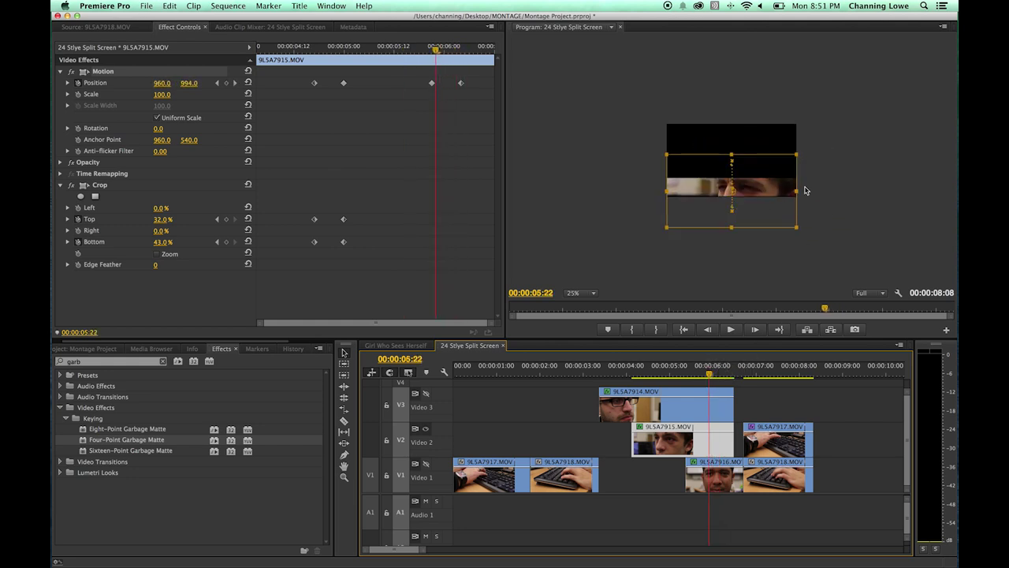
{"action": "left_click", "coordinate": [708, 373]}
{"action": "mouse_move", "coordinate": [708, 373]}
{"action": "left_mouse_down"}
{"action": "mouse_move", "coordinate": [736, 373]}
{"action": "mouse_move", "coordinate": [726, 374]}
{"action": "left_mouse_up"}
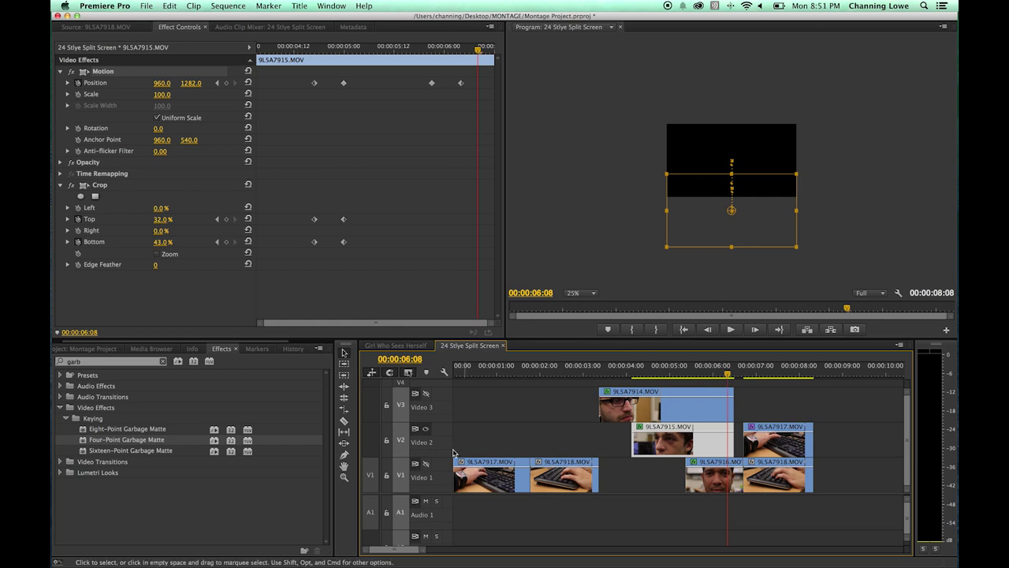
{"action": "left_click", "coordinate": [733, 481]}
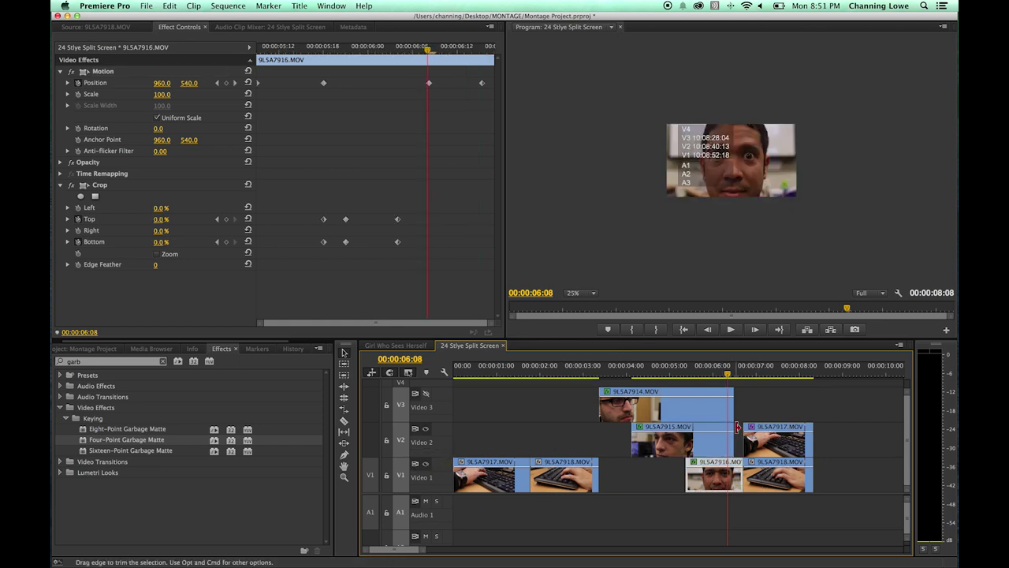
- Show the 9L5A7916 clip's Motion handles and step through 06:07–06:16 to check its slide
{"action": "left_click_drag", "start_coordinate": [727, 374], "coordinate": [736, 375]}
{"action": "left_click", "coordinate": [84, 71]}
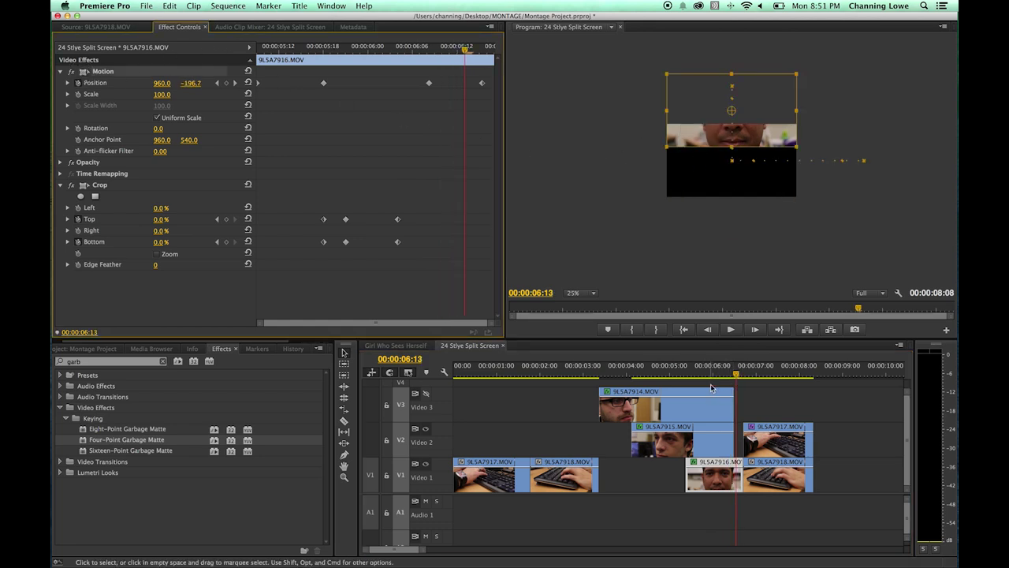
{"action": "key", "text": "Right"}
{"action": "key", "text": "Right"}
{"action": "key", "text": "Right"}
{"action": "key", "text": "Left"}
{"action": "key", "text": "Left"}
{"action": "key", "text": "Left"}
{"action": "key", "text": "Left"}
{"action": "key", "text": "Left"}
{"action": "key", "text": "Left"}
{"action": "key", "text": "Left"}
{"action": "key", "text": "Left"}
{"action": "key", "text": "Left"}
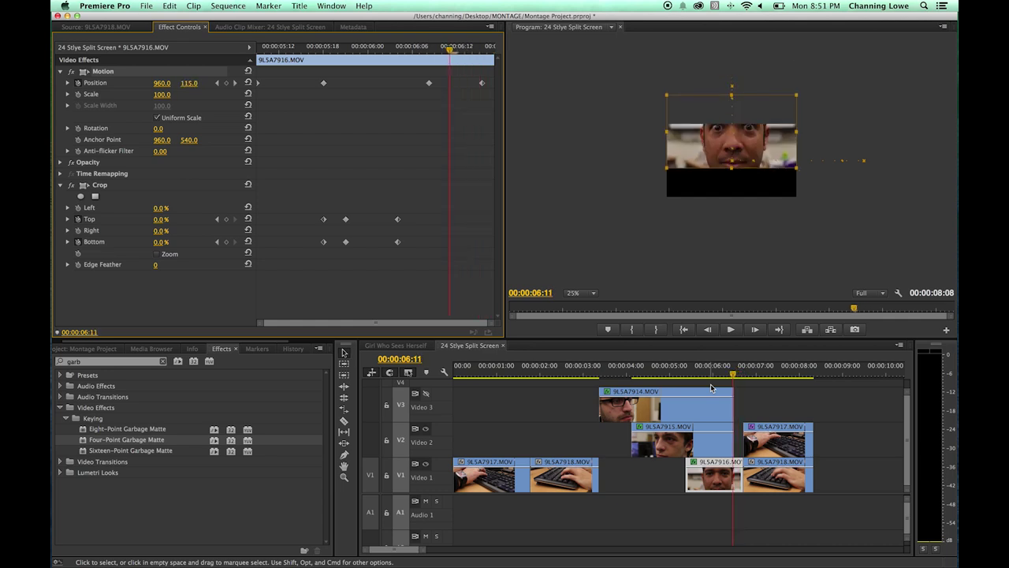
{"action": "key", "text": "Right"}
{"action": "key", "text": "Right"}
{"action": "key", "text": "Right"}
{"action": "key", "text": "Right"}
{"action": "key", "text": "Right"}
{"action": "key", "text": "Right"}
{"action": "key", "text": "Right"}
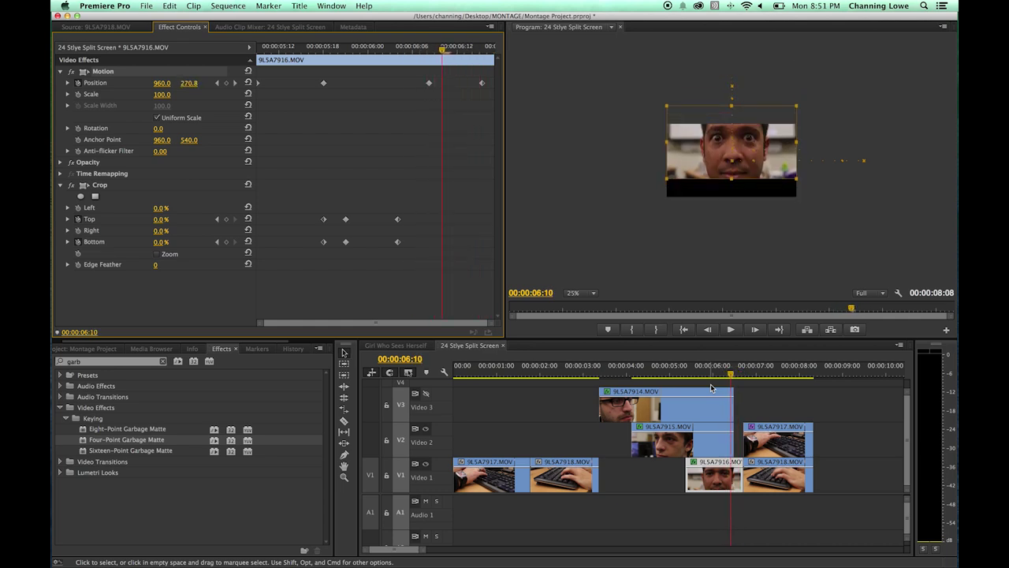
{"action": "key", "text": "Right"}
{"action": "key", "text": "Right"}
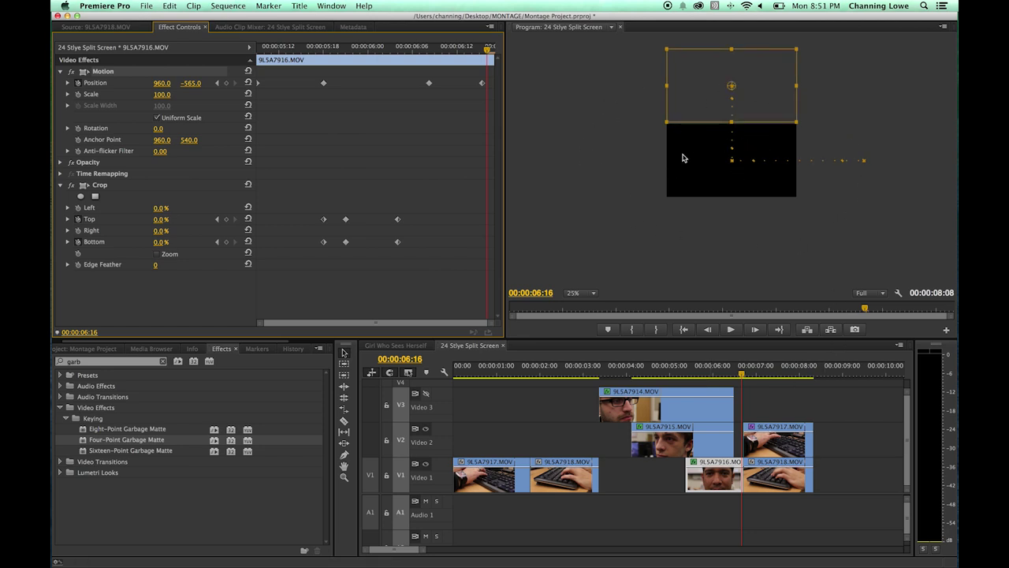
- Undo the stray reposition of the face clip and scrub back to 05:15 to preview
{"action": "left_click_drag", "start_coordinate": [706, 81], "coordinate": [680, 82]}
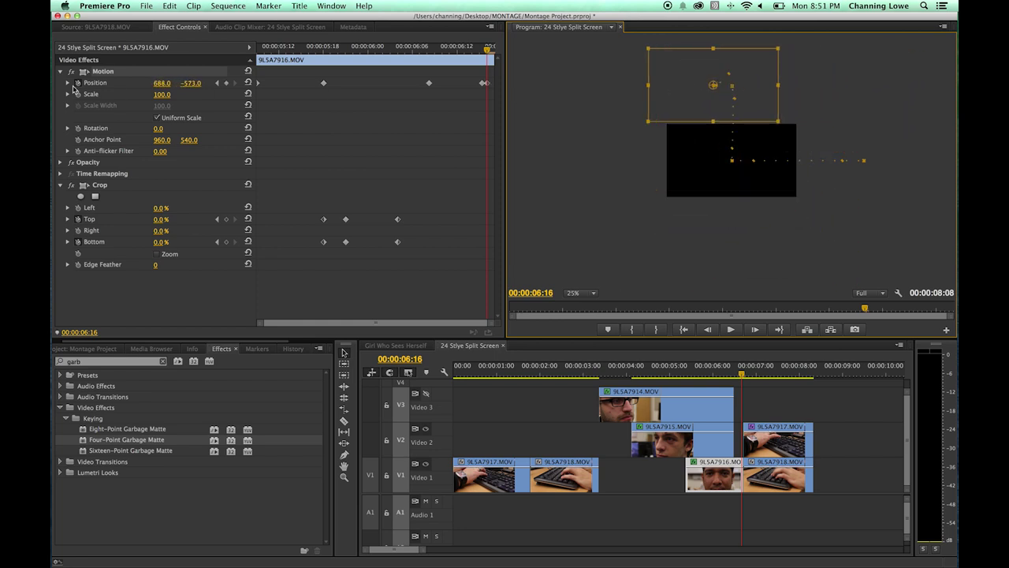
{"action": "key", "text": "super+z"}
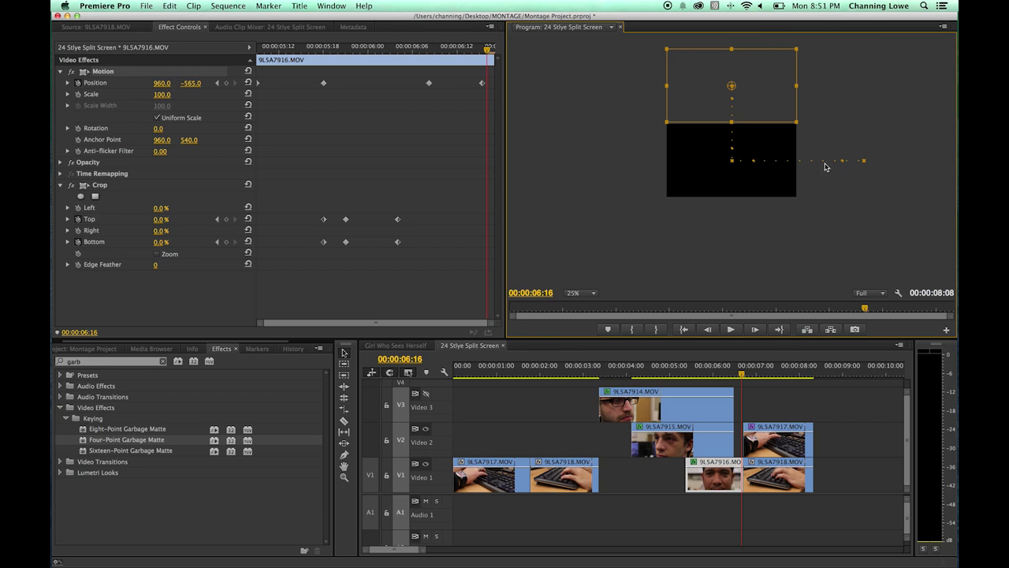
{"action": "left_click", "coordinate": [727, 370]}
{"action": "left_click_drag", "start_coordinate": [727, 377], "coordinate": [697, 383]}
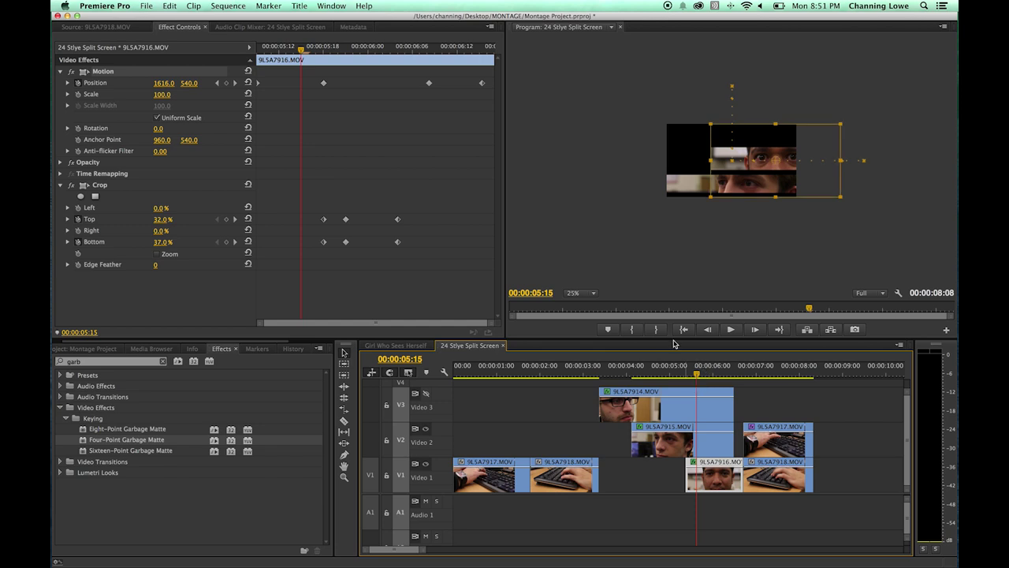
{"action": "left_click", "coordinate": [593, 295]}
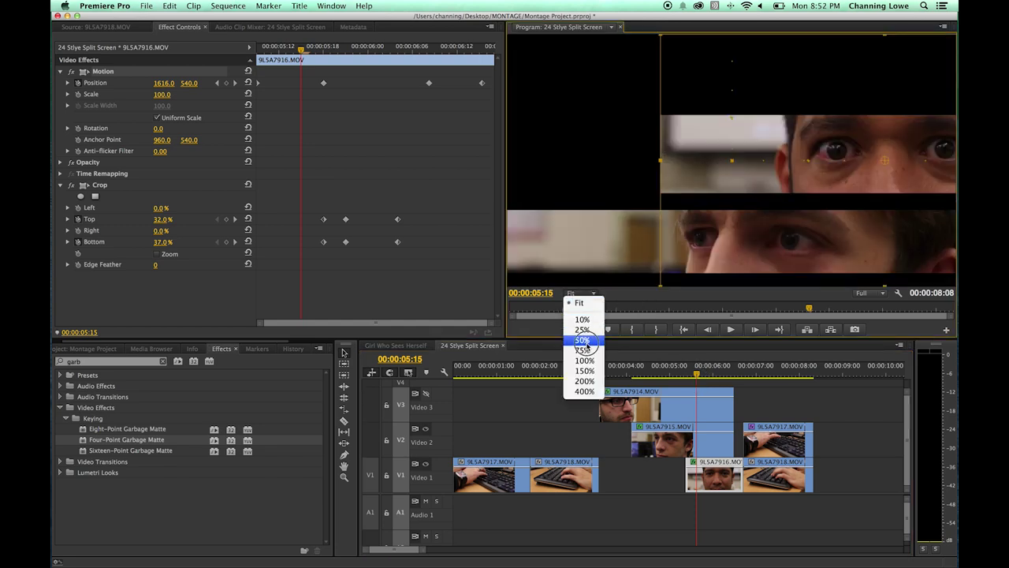
- At 50% zoom, select the 9LSA7917 clip's garbage matte with Video 1 hidden
{"action": "left_click", "coordinate": [584, 339]}
{"action": "left_click_drag", "start_coordinate": [721, 375], "coordinate": [750, 375]}
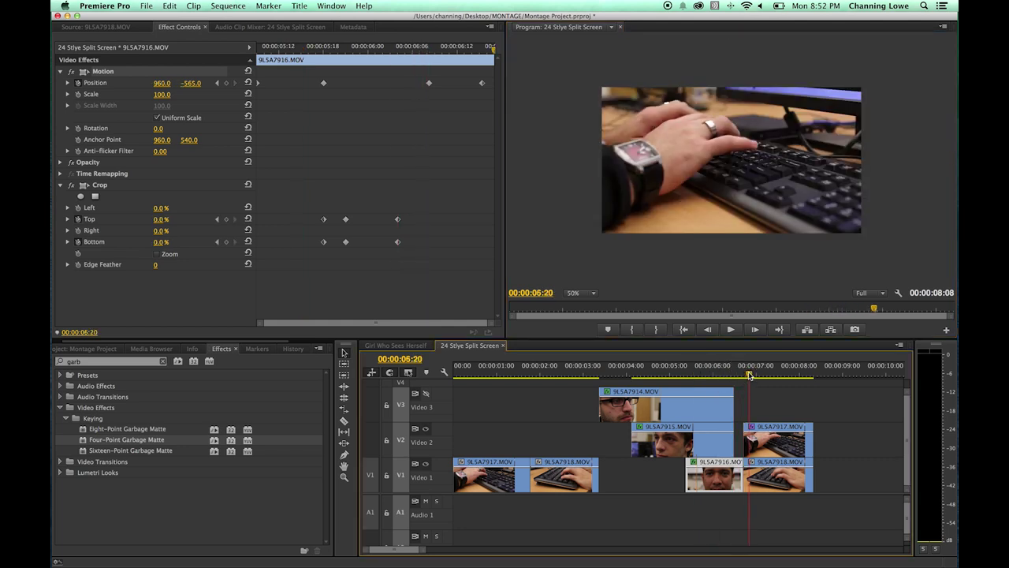
{"action": "left_click", "coordinate": [790, 451]}
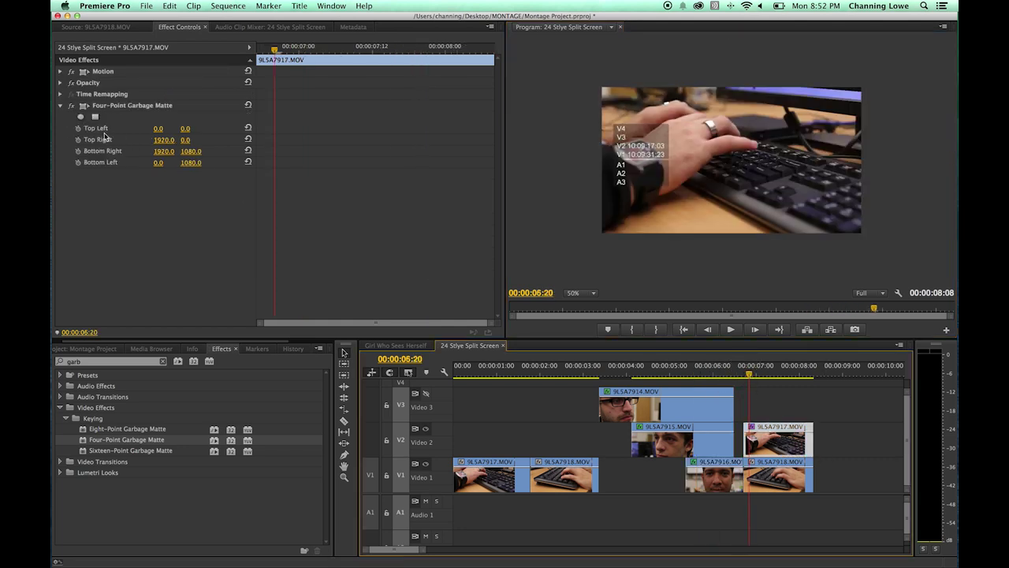
{"action": "left_click", "coordinate": [426, 463]}
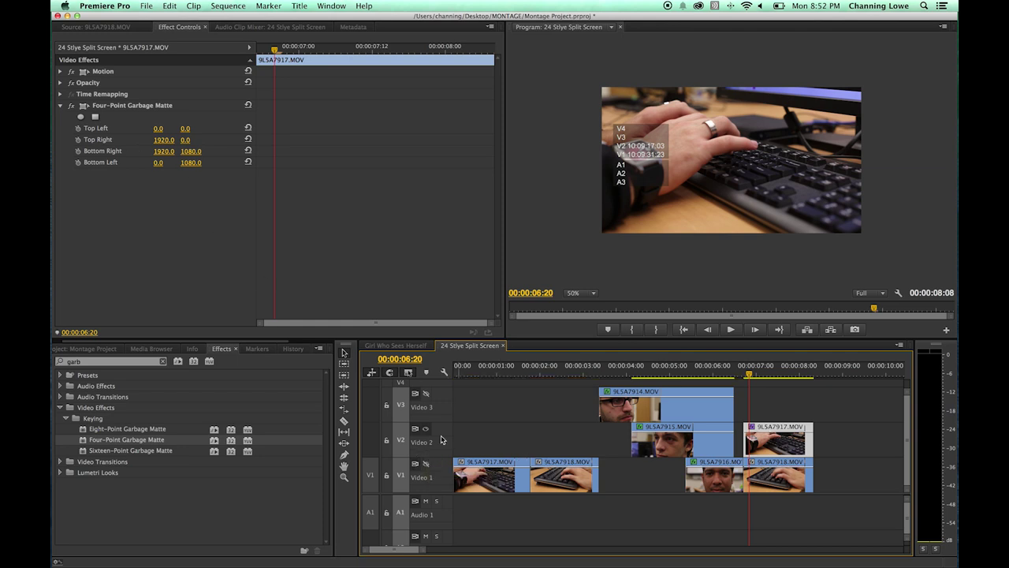
{"action": "left_click", "coordinate": [83, 106]}
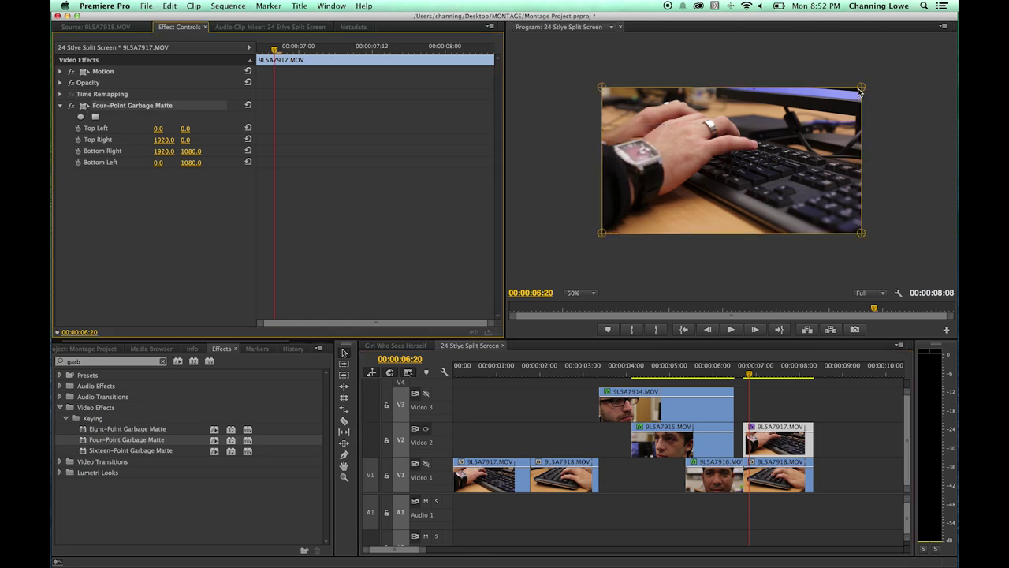
- Drag the matte corners to Top Right 1340, -308, Bottom Right 2216, -176, Bottom Left -56, 1088
{"action": "mouse_move", "coordinate": [861, 88]}
{"action": "left_mouse_down"}
{"action": "mouse_move", "coordinate": [666, 160]}
{"action": "mouse_move", "coordinate": [667, 193]}
{"action": "mouse_move", "coordinate": [675, 70]}
{"action": "mouse_move", "coordinate": [866, 84]}
{"action": "left_mouse_up"}
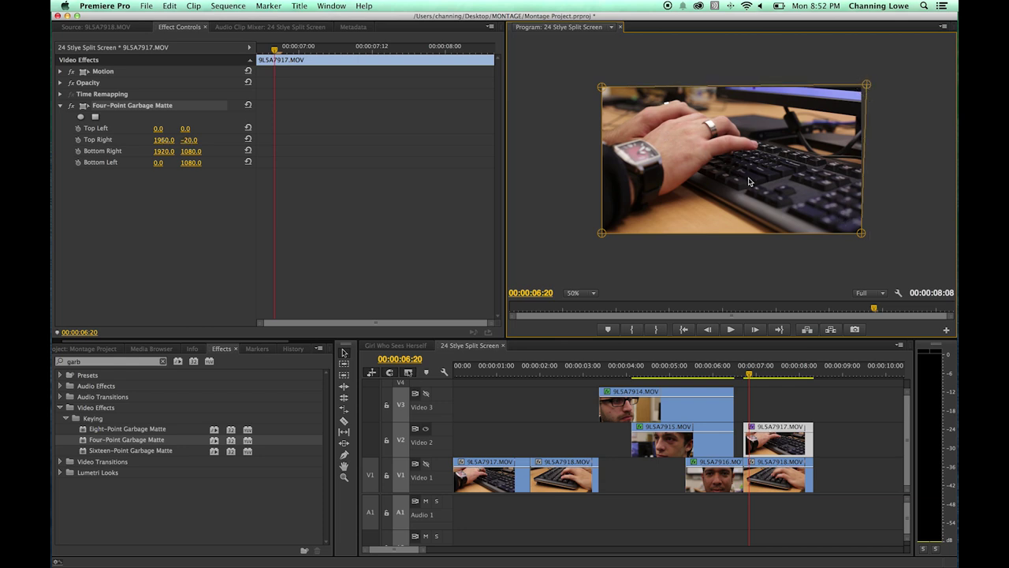
{"action": "left_click_drag", "start_coordinate": [867, 86], "coordinate": [782, 47]}
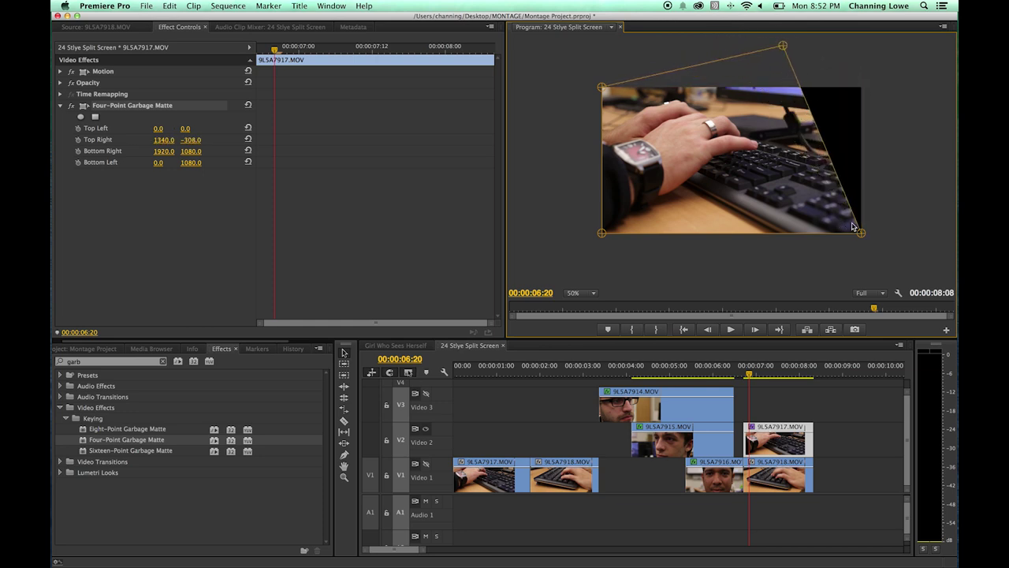
{"action": "left_click_drag", "start_coordinate": [862, 233], "coordinate": [902, 63]}
{"action": "left_click_drag", "start_coordinate": [603, 234], "coordinate": [595, 234]}
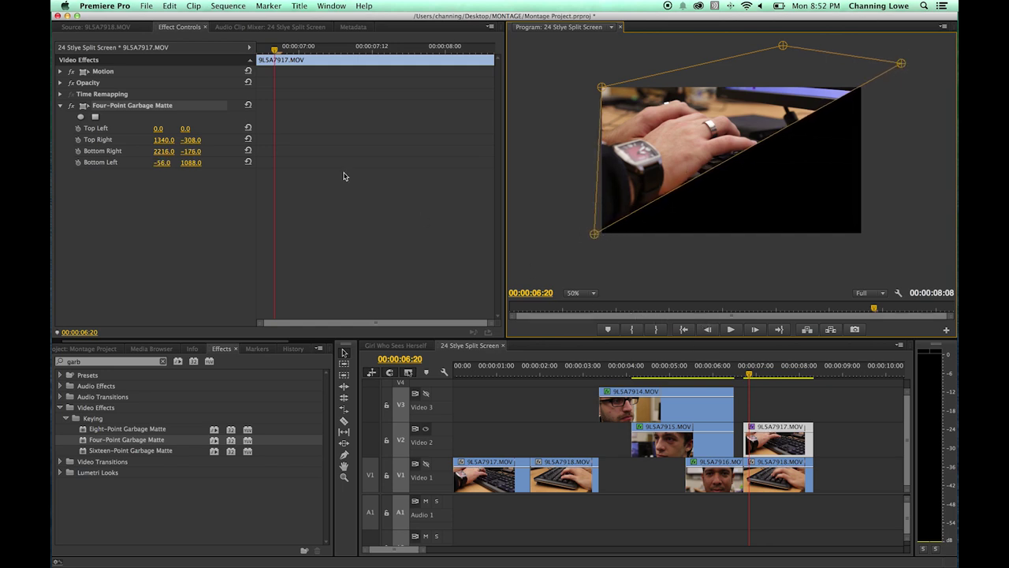
- Place the playhead at the 9LSA7917 clip's start (06:17) and expand its Motion settings
{"action": "left_click", "coordinate": [775, 418]}
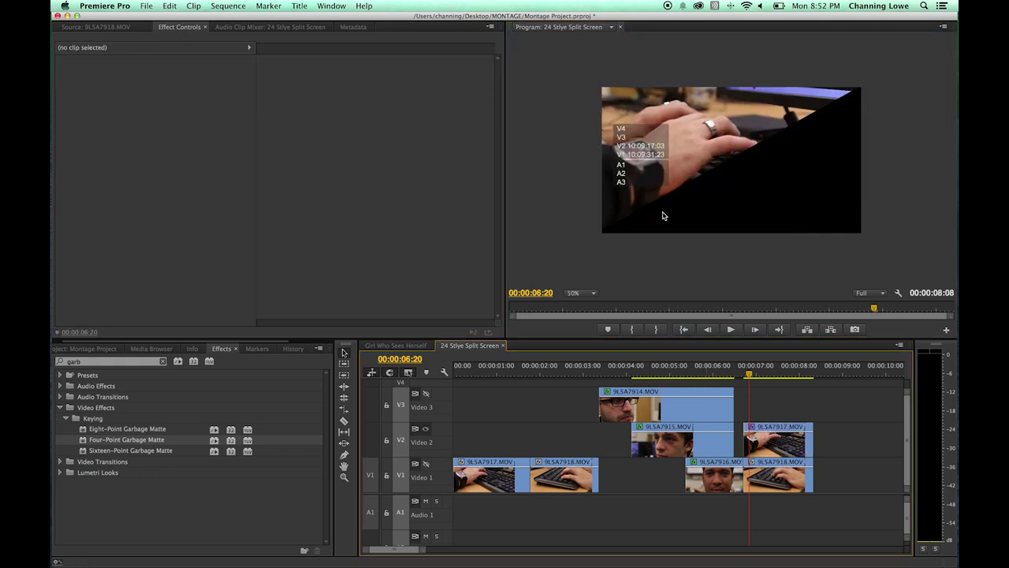
{"action": "left_click", "coordinate": [745, 377]}
{"action": "left_click_drag", "start_coordinate": [746, 376], "coordinate": [743, 376]}
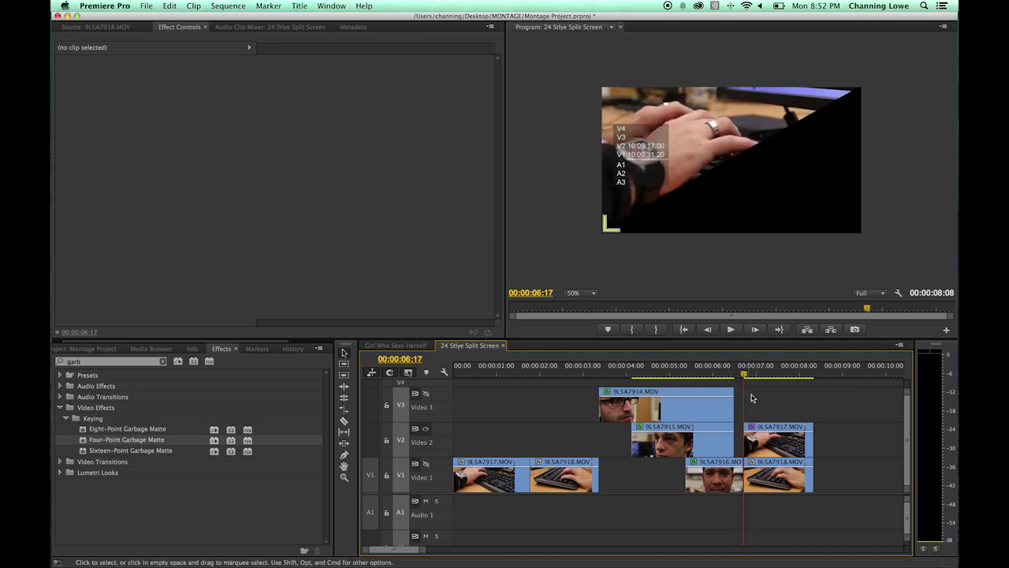
{"action": "left_click", "coordinate": [759, 441]}
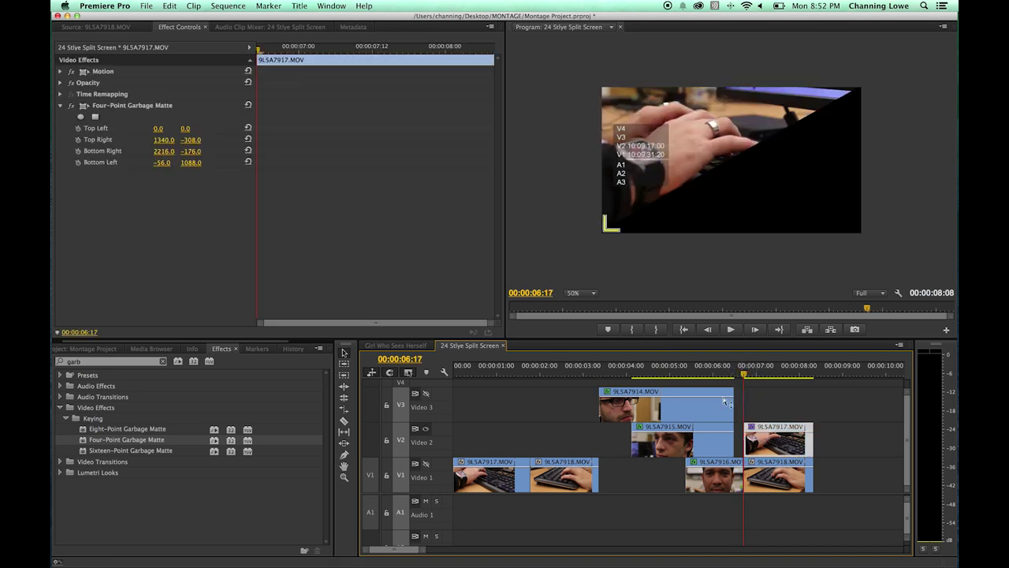
{"action": "left_click", "coordinate": [68, 72]}
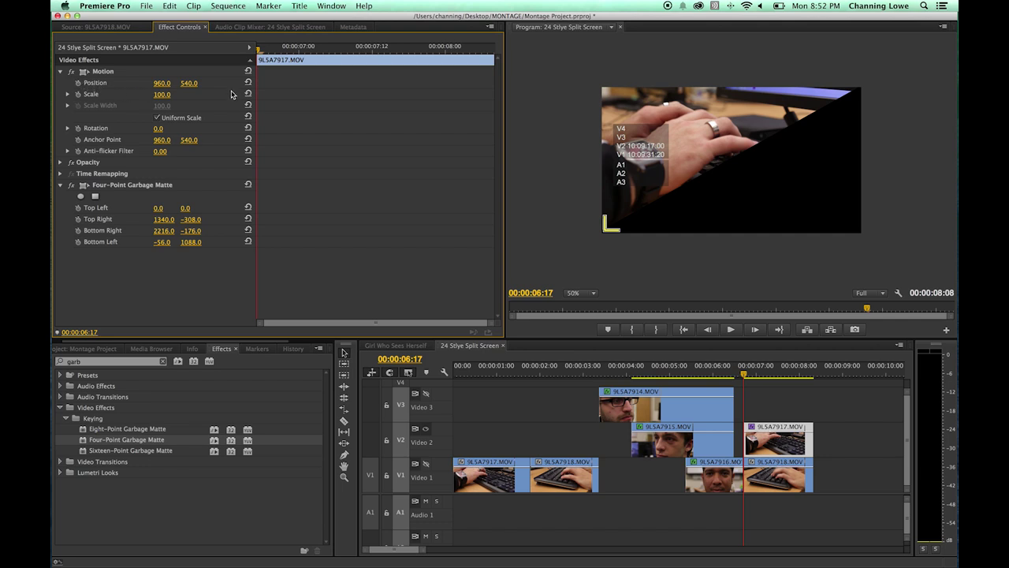
- Keyframe Position at 960, 540 at 07:00 and 0, -24 at the clip start 06:17
{"action": "key", "text": "Right"}
{"action": "key", "text": "Right"}
{"action": "key", "text": "Right"}
{"action": "key", "text": "Right"}
{"action": "key", "text": "Right"}
{"action": "key", "text": "Right"}
{"action": "key", "text": "Right"}
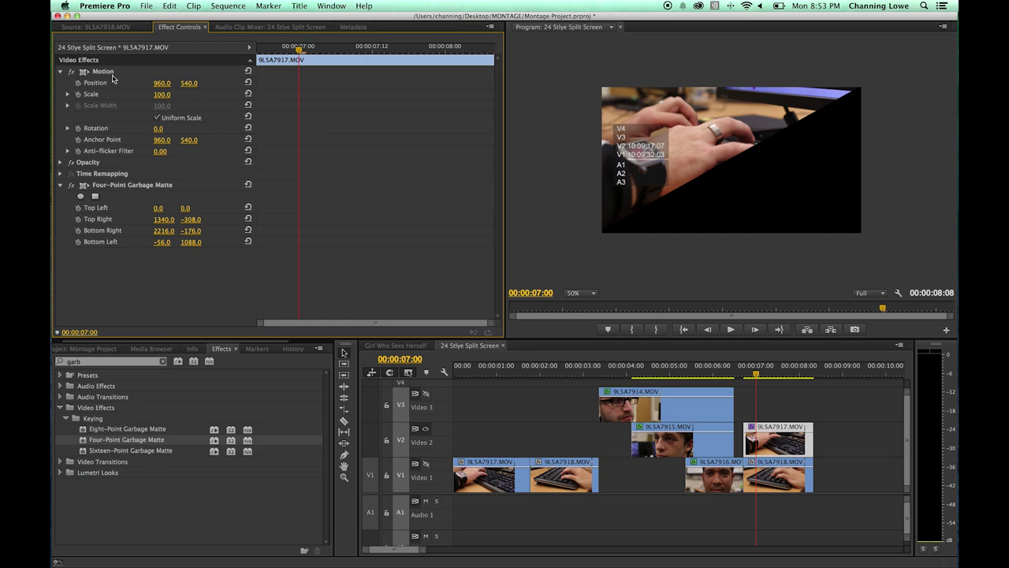
{"action": "left_click", "coordinate": [79, 82]}
{"action": "key", "text": "Up"}
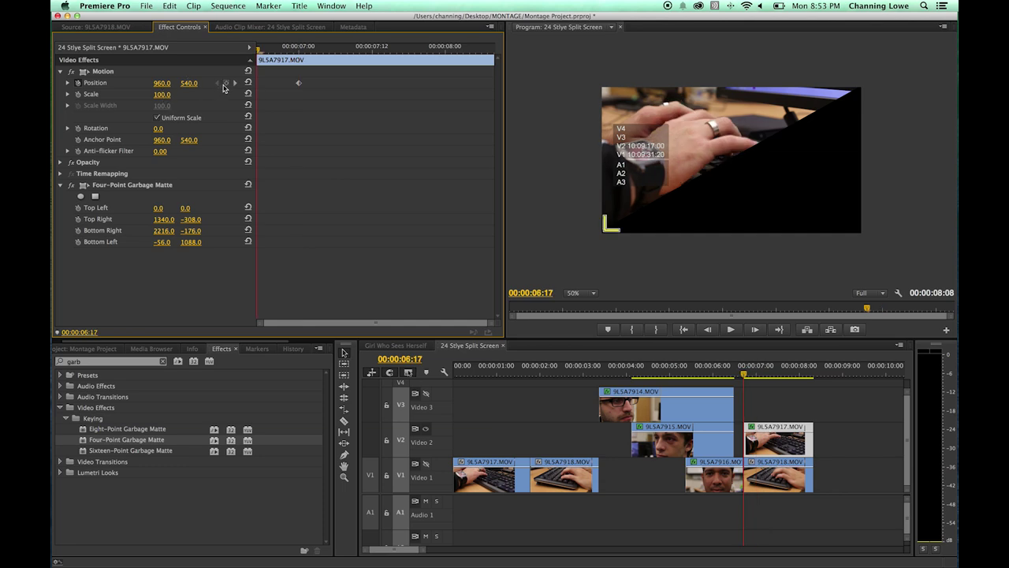
{"action": "left_click", "coordinate": [226, 84]}
{"action": "left_click", "coordinate": [91, 73]}
{"action": "left_click_drag", "start_coordinate": [651, 128], "coordinate": [529, 53]}
- Play back the slide-in and check the 9LSA7917 Position keyframe at 07:00
{"action": "key", "text": "space"}
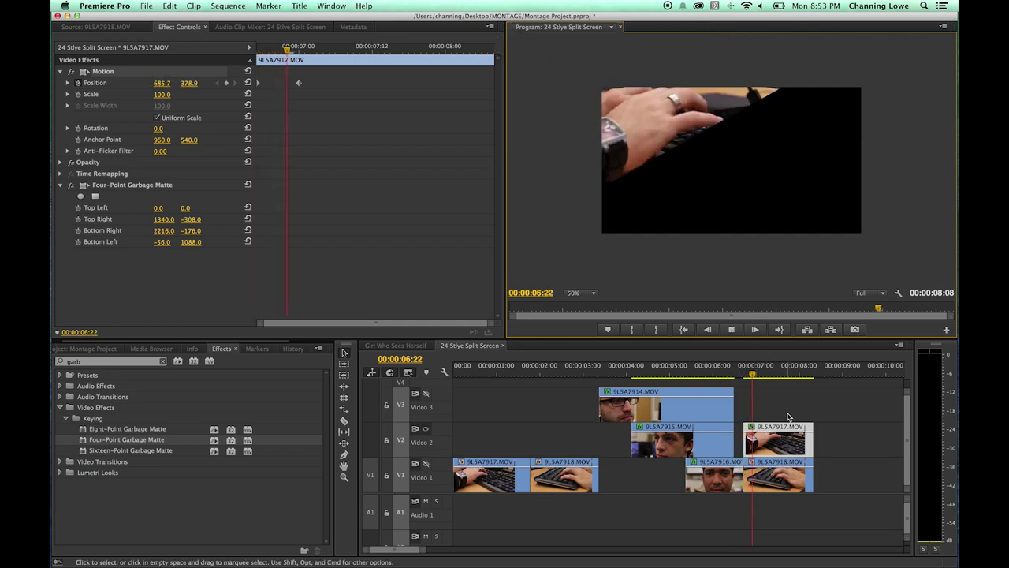
{"action": "mouse_move", "coordinate": [771, 377]}
{"action": "left_mouse_down"}
{"action": "mouse_move", "coordinate": [741, 376]}
{"action": "mouse_move", "coordinate": [765, 375]}
{"action": "left_mouse_up"}
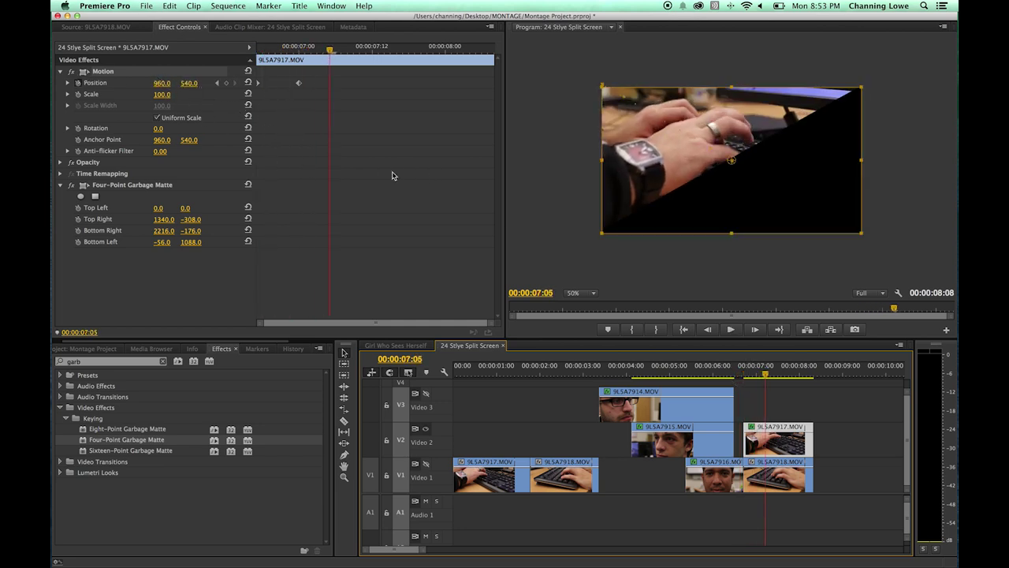
{"action": "key", "text": "j"}
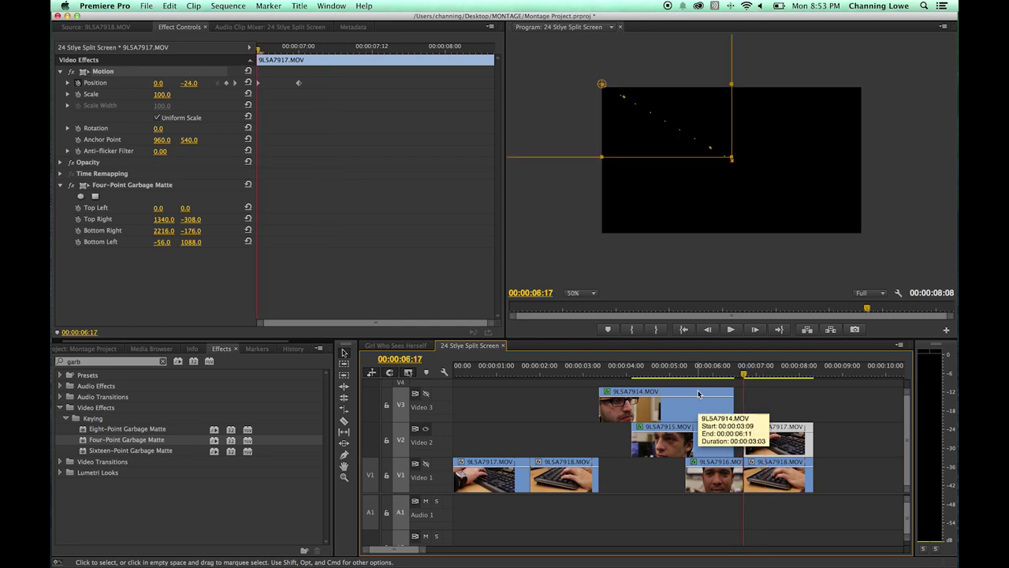
{"action": "left_click", "coordinate": [779, 481]}
{"action": "scroll", "coordinate": [775, 476], "scroll_direction": "up", "scroll_amount": 1}
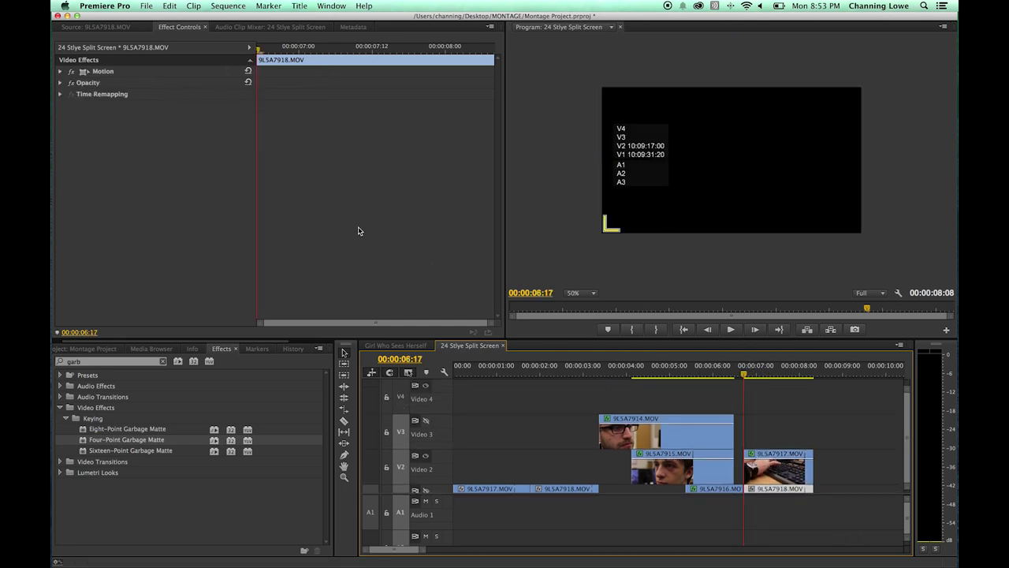
{"action": "left_click", "coordinate": [773, 470]}
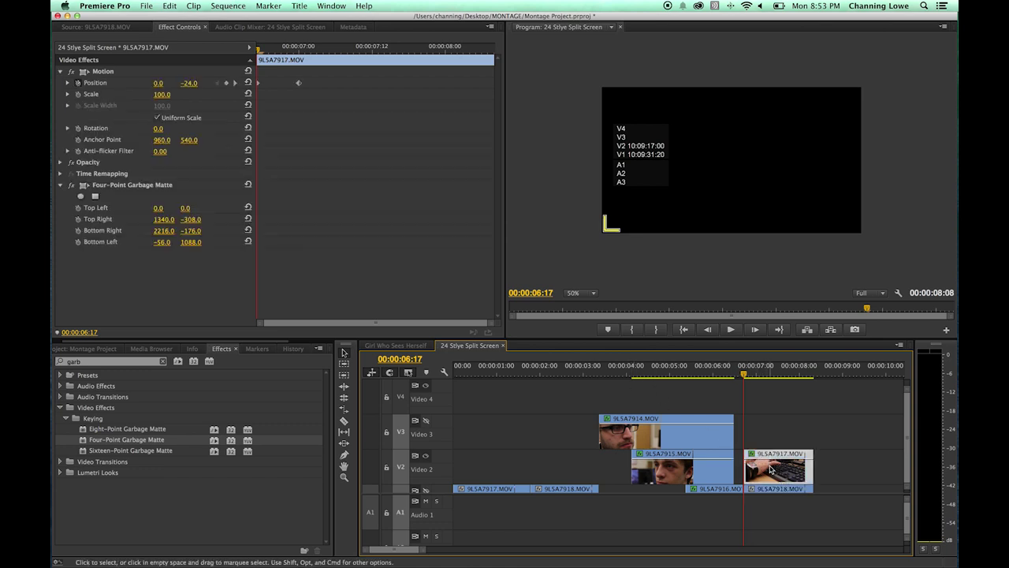
{"action": "scroll", "coordinate": [783, 489], "scroll_direction": "down", "scroll_amount": 1}
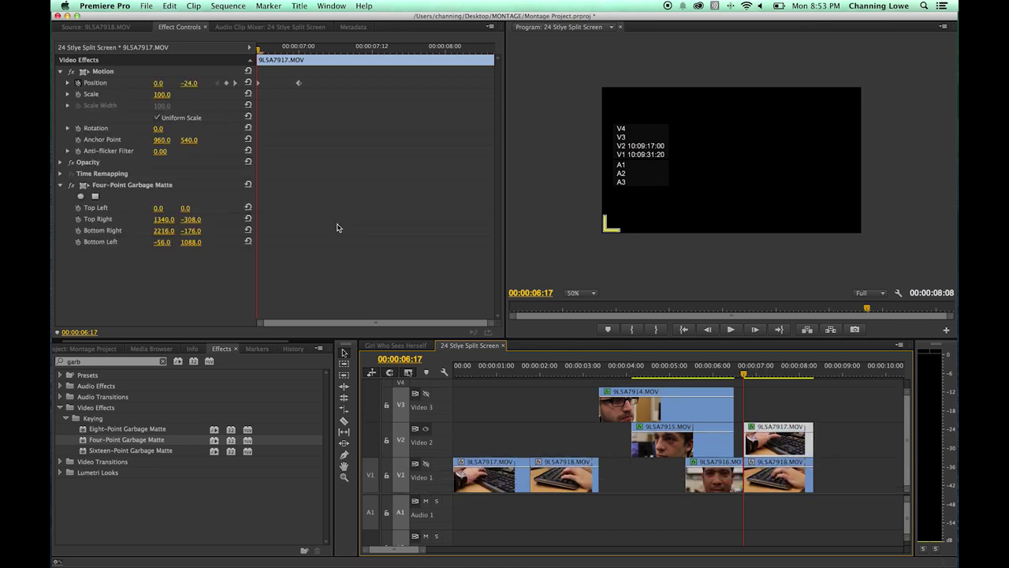
{"action": "left_click", "coordinate": [235, 82]}
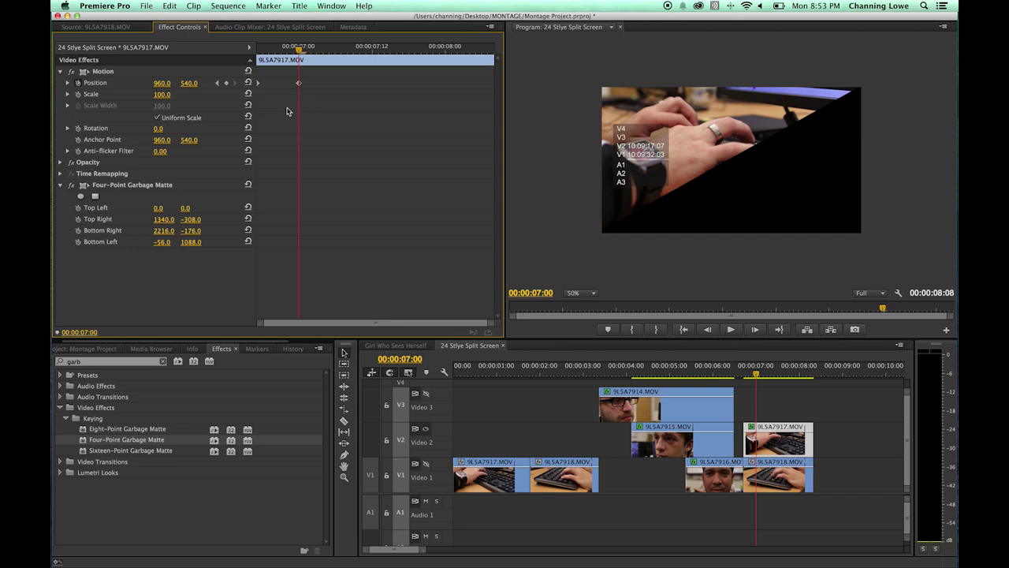
{"action": "left_click", "coordinate": [789, 485]}
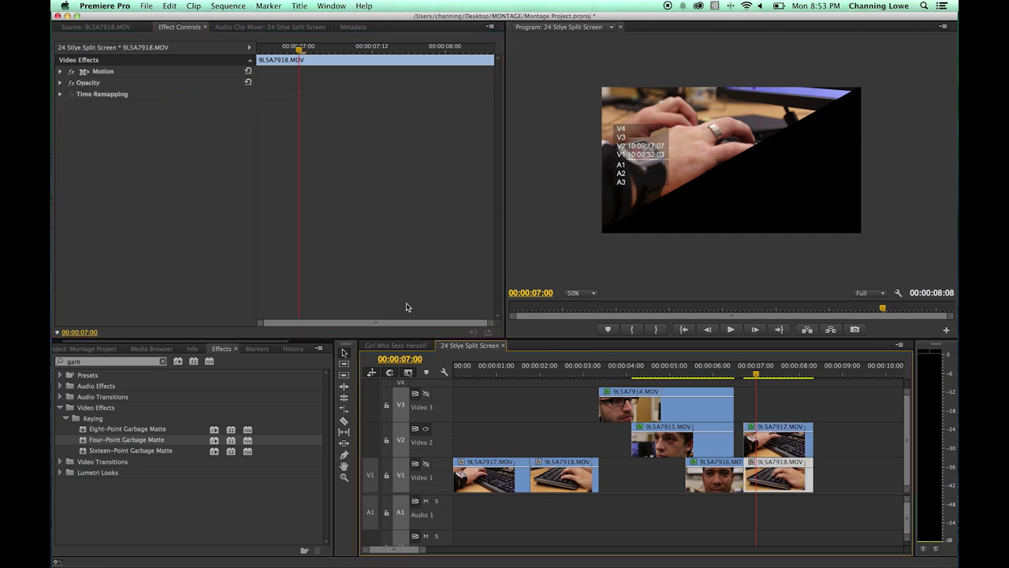
- Apply Four-Point Garbage Matte to 9LSA7918, show Video 1, and shift and enlarge the clip
{"action": "left_click_drag", "start_coordinate": [134, 443], "coordinate": [177, 215]}
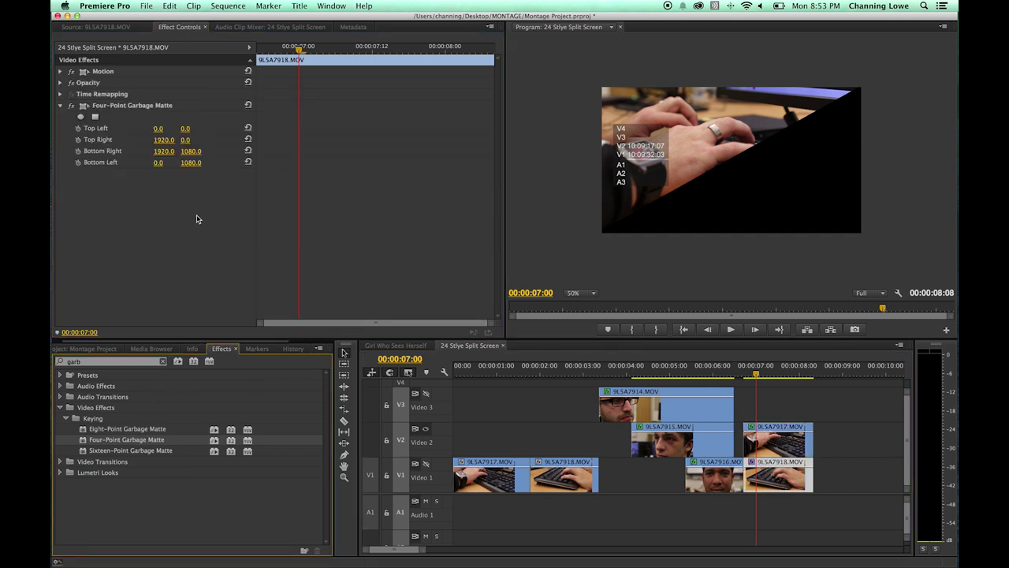
{"action": "left_click", "coordinate": [426, 464]}
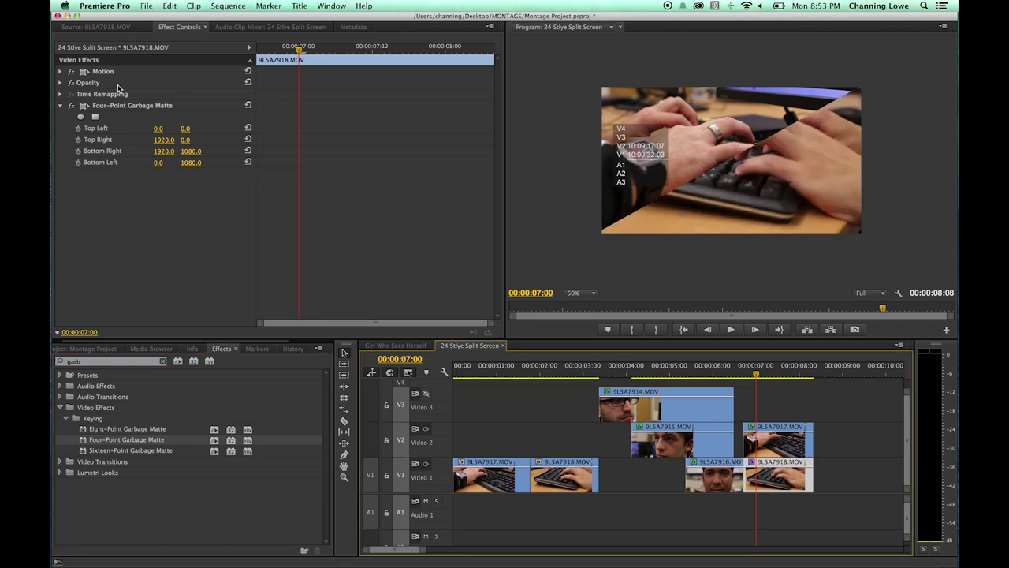
{"action": "left_click", "coordinate": [85, 74]}
{"action": "left_click_drag", "start_coordinate": [722, 191], "coordinate": [739, 209]}
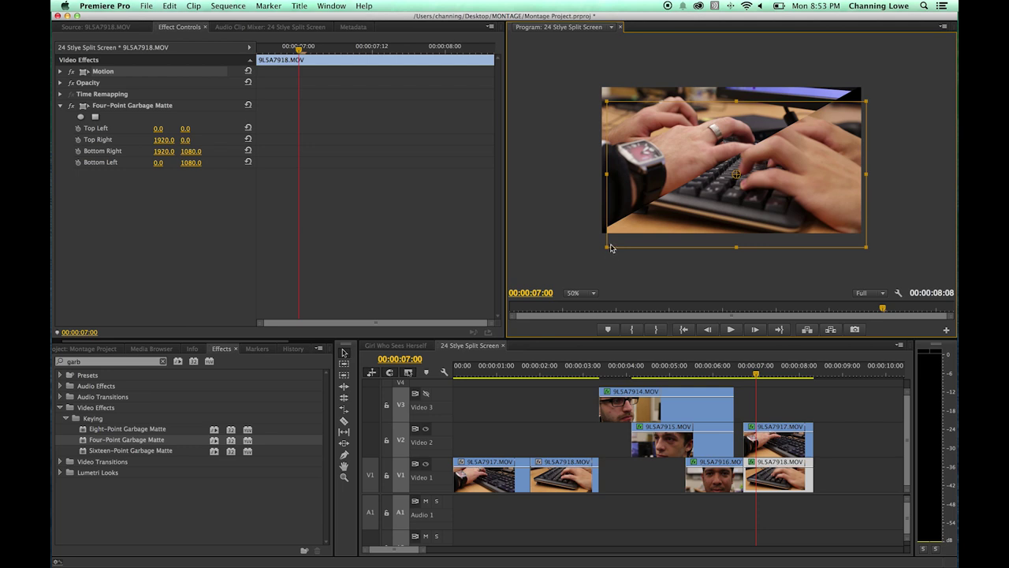
{"action": "left_click_drag", "start_coordinate": [607, 248], "coordinate": [601, 252]}
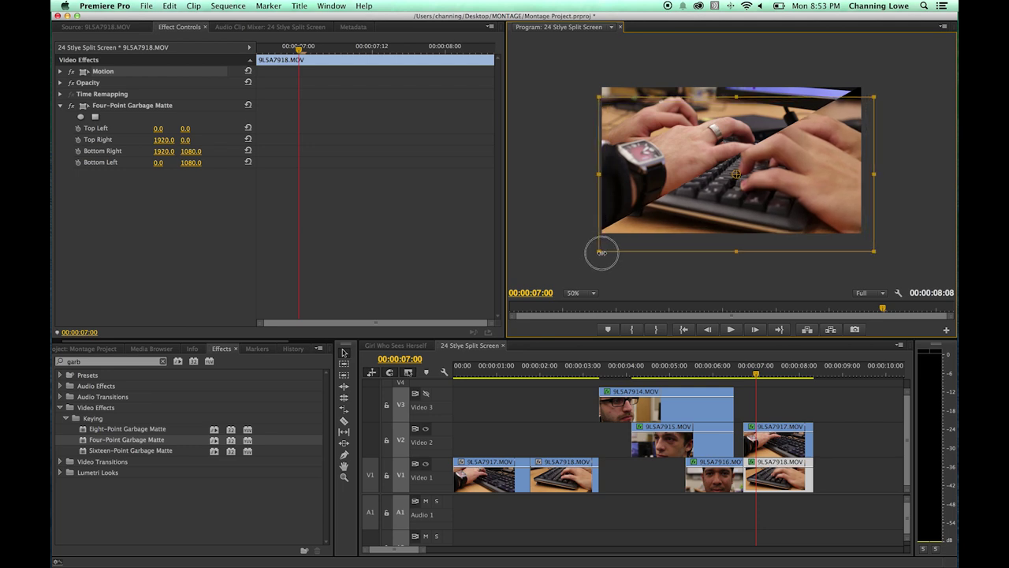
{"action": "left_click_drag", "start_coordinate": [601, 253], "coordinate": [587, 265]}
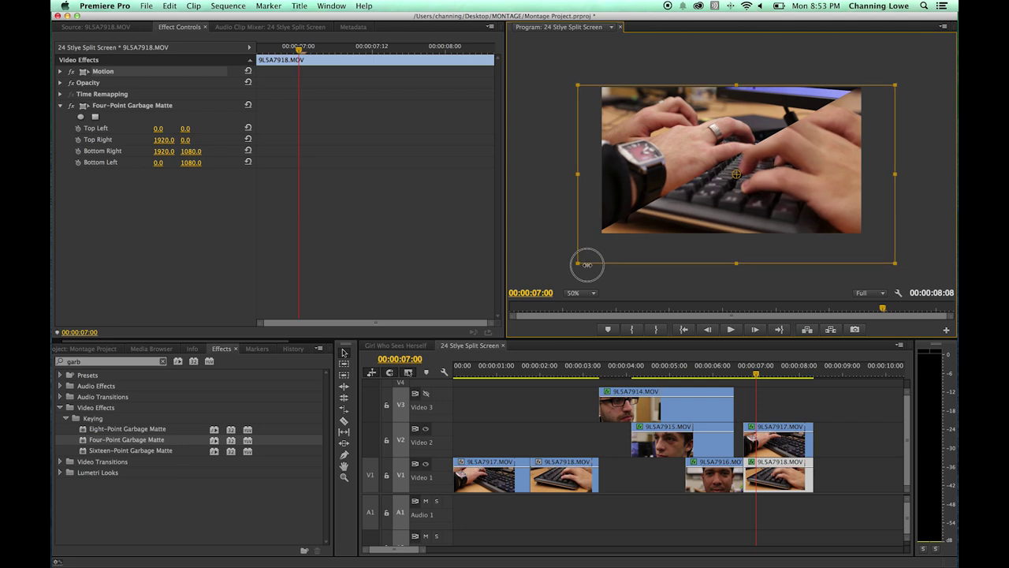
{"action": "left_click_drag", "start_coordinate": [687, 228], "coordinate": [713, 232]}
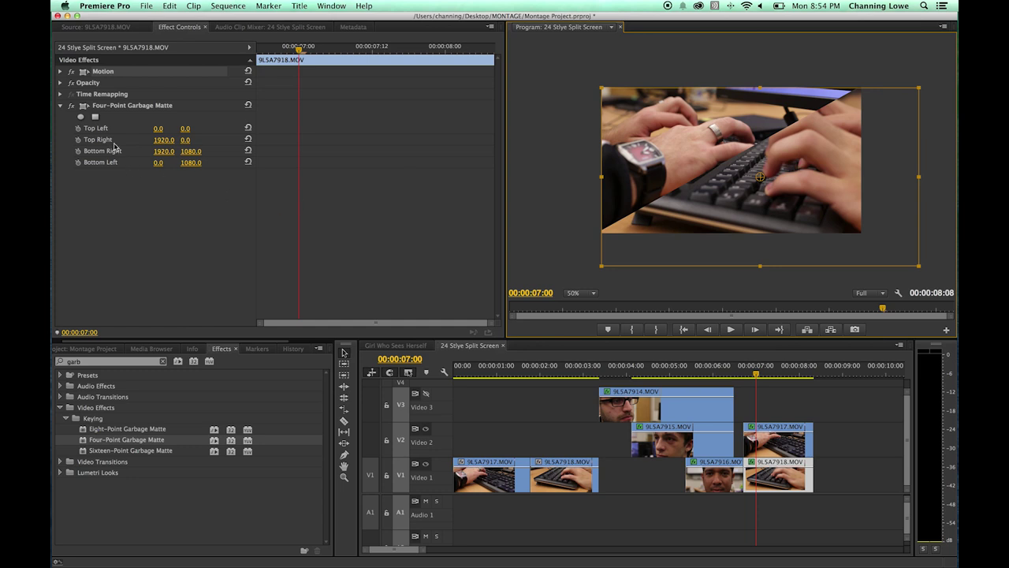
- Drag the matte corners to Top Left -38.2, 962.2 and Top Right 1896, -127.6
{"action": "left_click", "coordinate": [83, 108]}
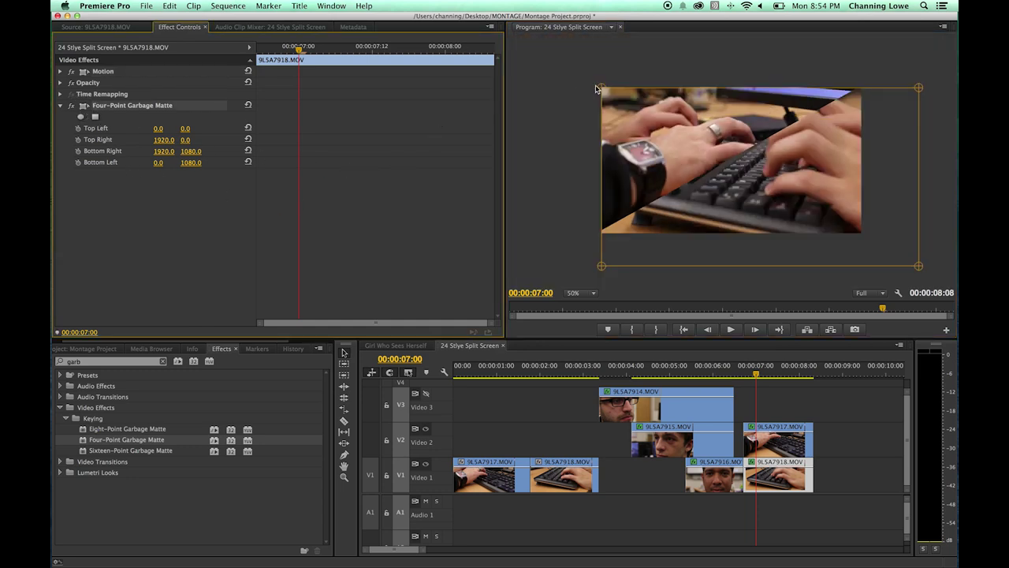
{"action": "left_click_drag", "start_coordinate": [603, 92], "coordinate": [595, 246]}
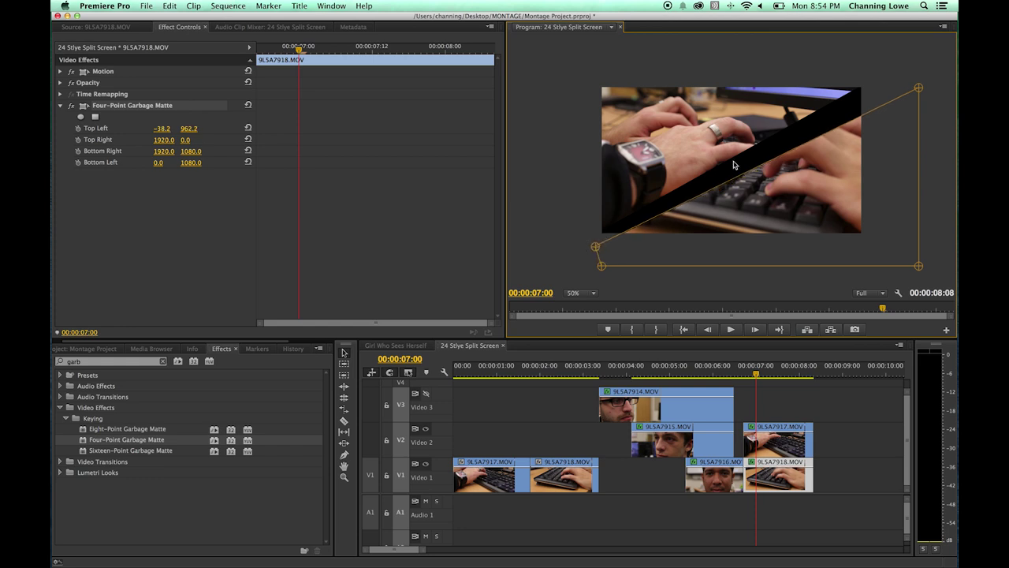
{"action": "left_click_drag", "start_coordinate": [920, 91], "coordinate": [915, 68]}
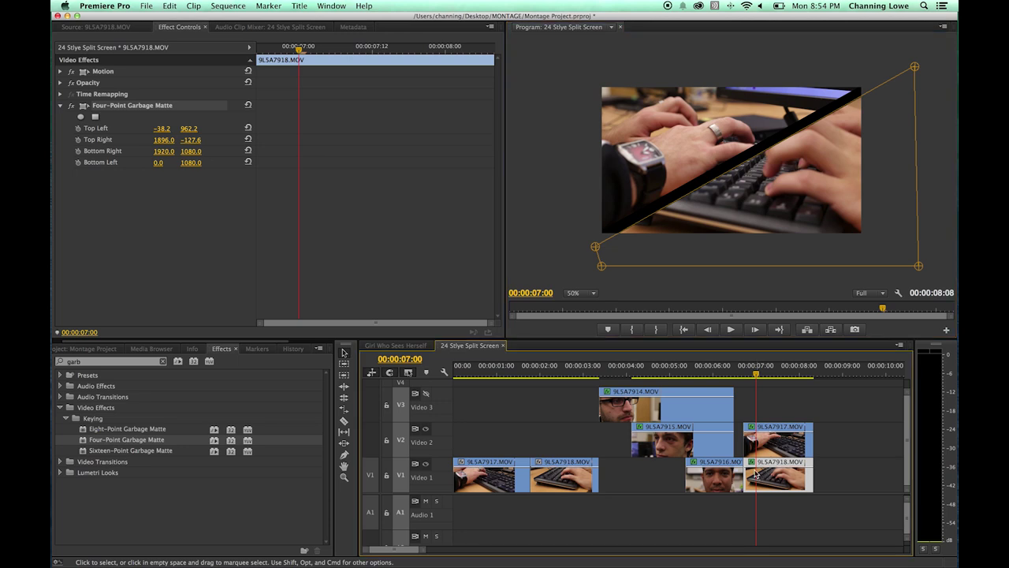
{"action": "left_click", "coordinate": [762, 442]}
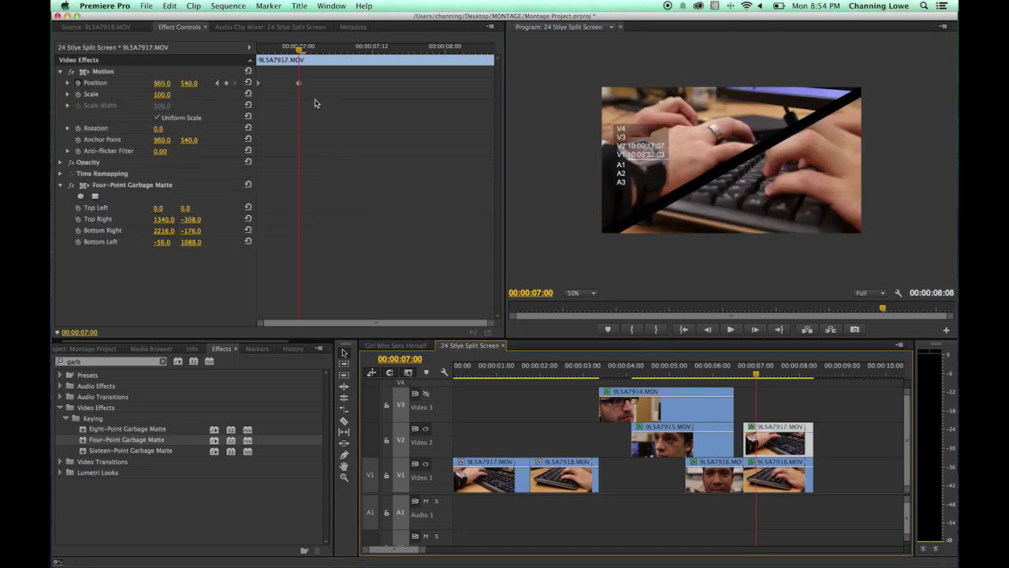
- Keyframe 9LSA7918's Position from 2036, 1188 at the clip start to 1172, 664 at 07:00
{"action": "left_click", "coordinate": [775, 479]}
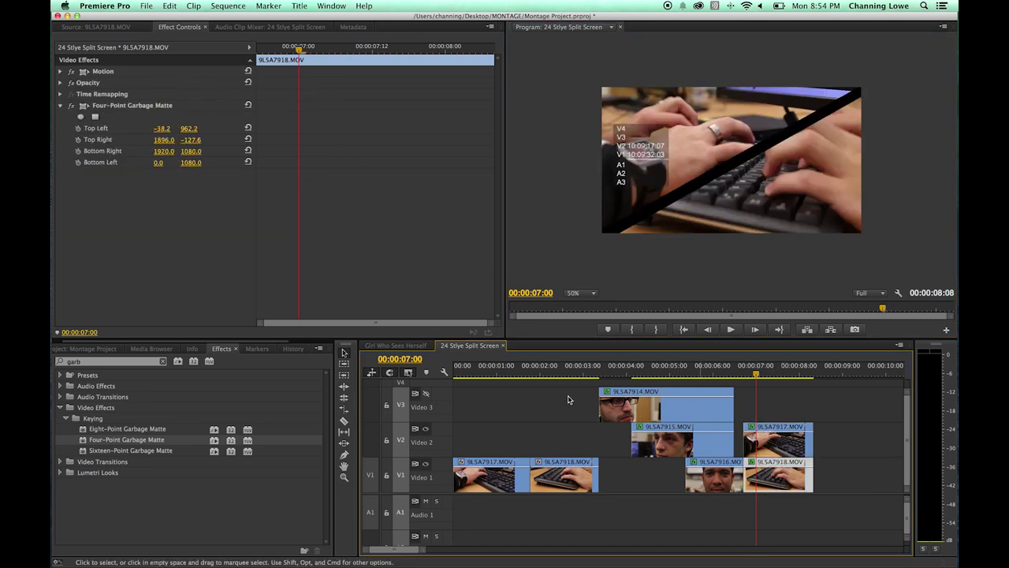
{"action": "left_click", "coordinate": [60, 72]}
{"action": "left_click", "coordinate": [79, 82]}
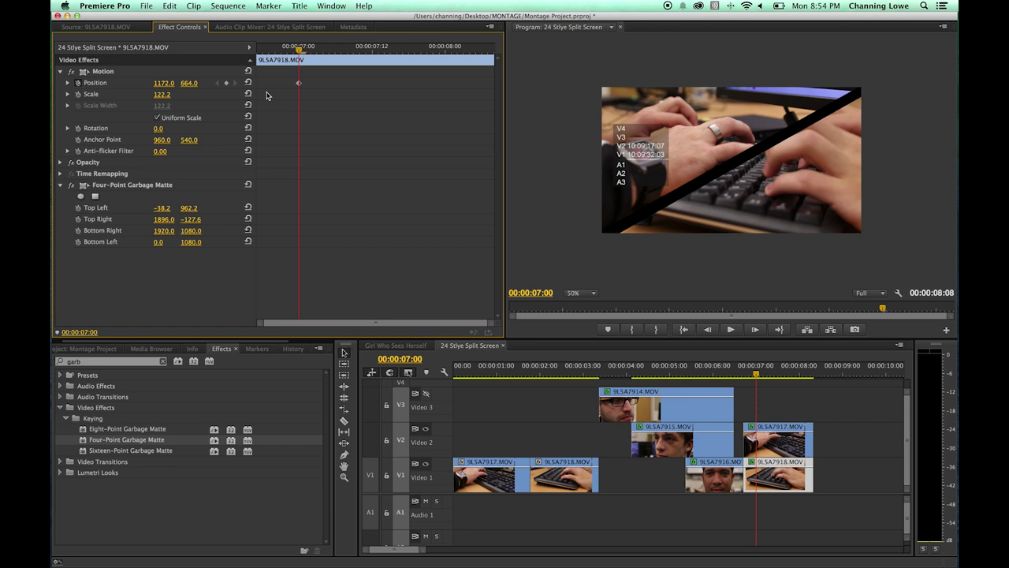
{"action": "key", "text": "Up"}
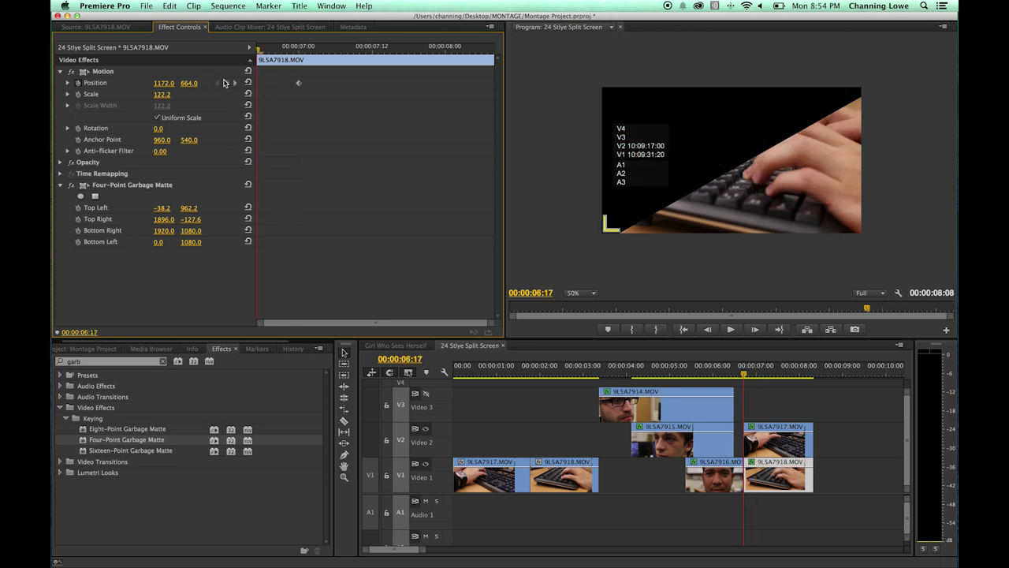
{"action": "left_click", "coordinate": [86, 72]}
{"action": "left_click_drag", "start_coordinate": [739, 167], "coordinate": [856, 236]}
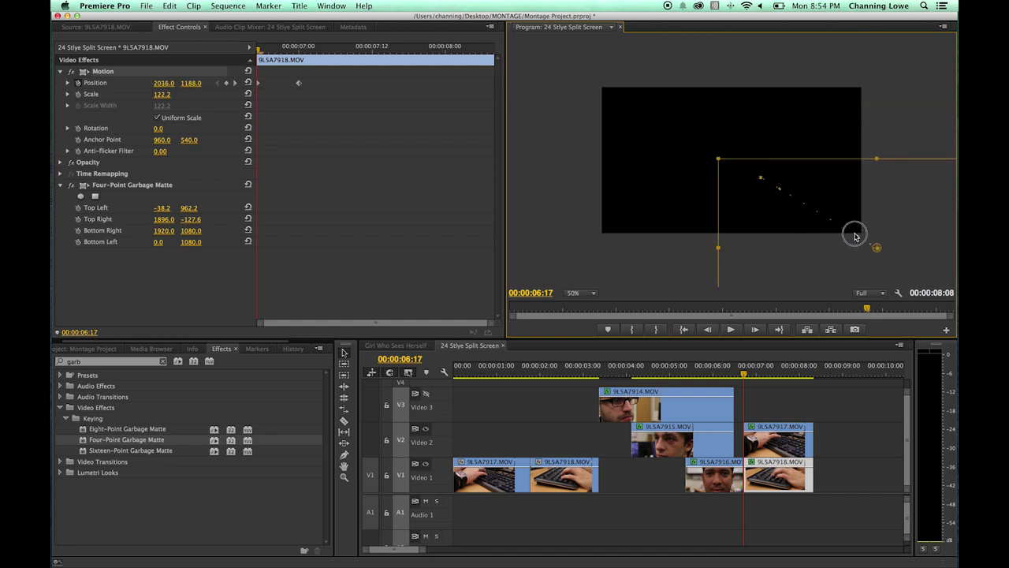
{"action": "left_click", "coordinate": [713, 368]}
- Play back the slide-in and scrub back to 00:00:03:12
{"action": "left_click", "coordinate": [704, 368]}
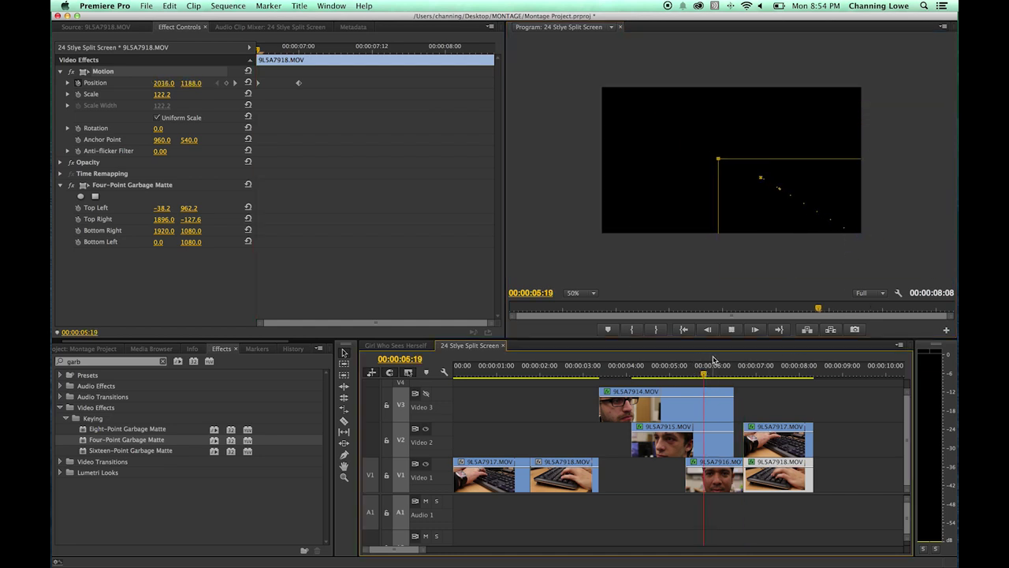
{"action": "key", "text": "space"}
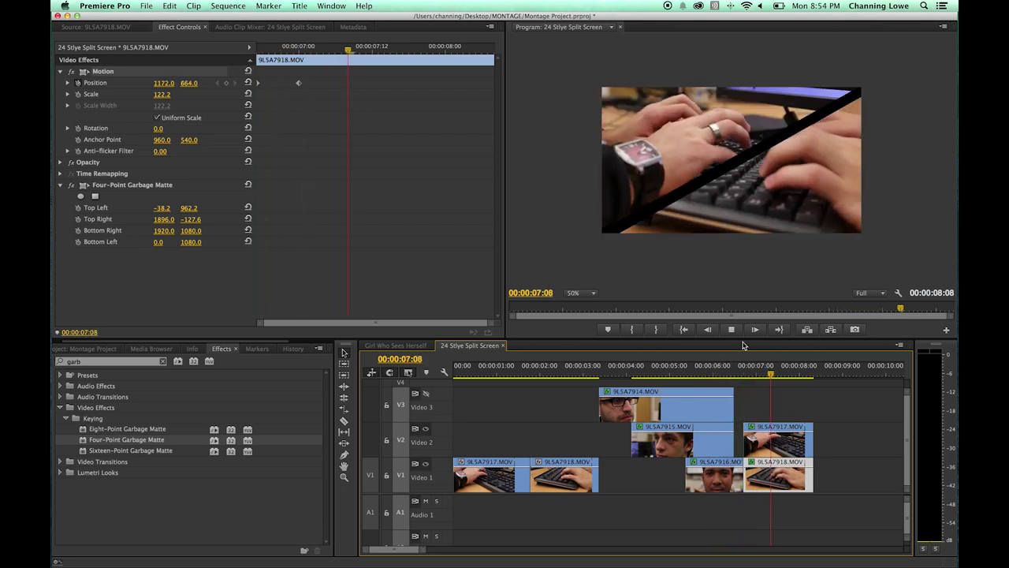
{"action": "key", "text": "space"}
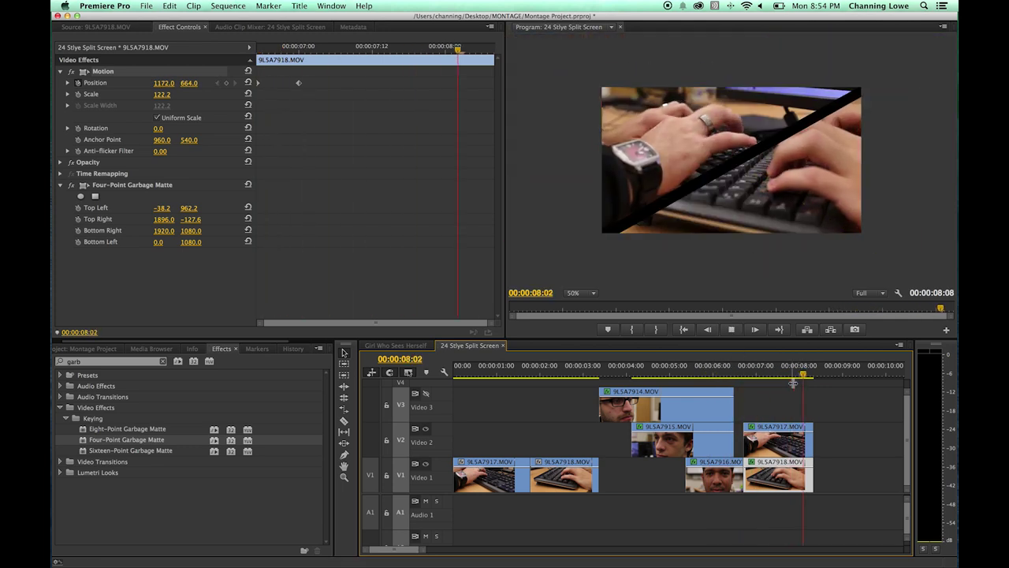
{"action": "left_click", "coordinate": [702, 369]}
{"action": "left_click_drag", "start_coordinate": [699, 369], "coordinate": [605, 368]}
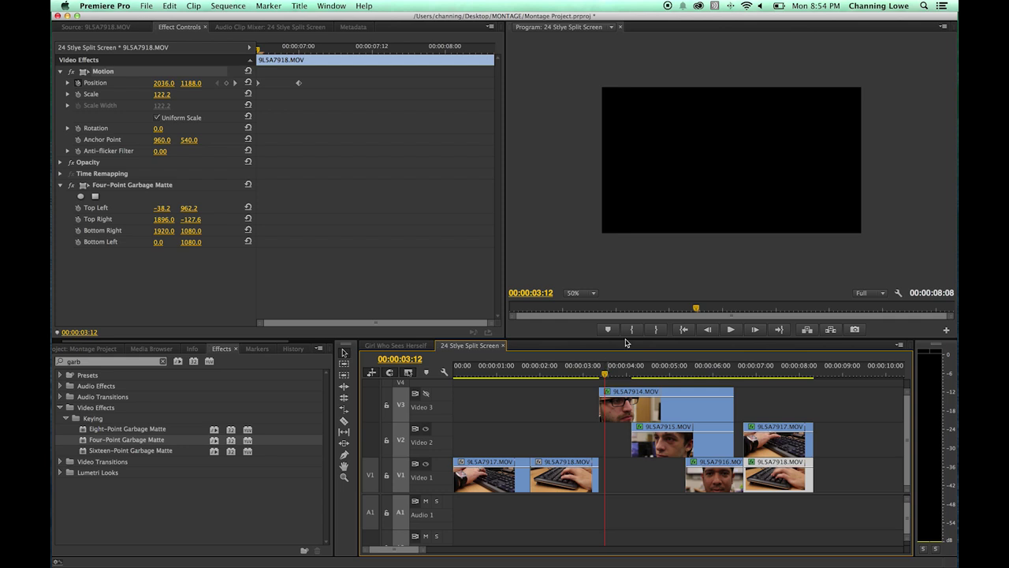
- Set the Program monitor zoom to Fit and play the sequence from the start to 00:00:08:00
{"action": "left_click", "coordinate": [593, 293]}
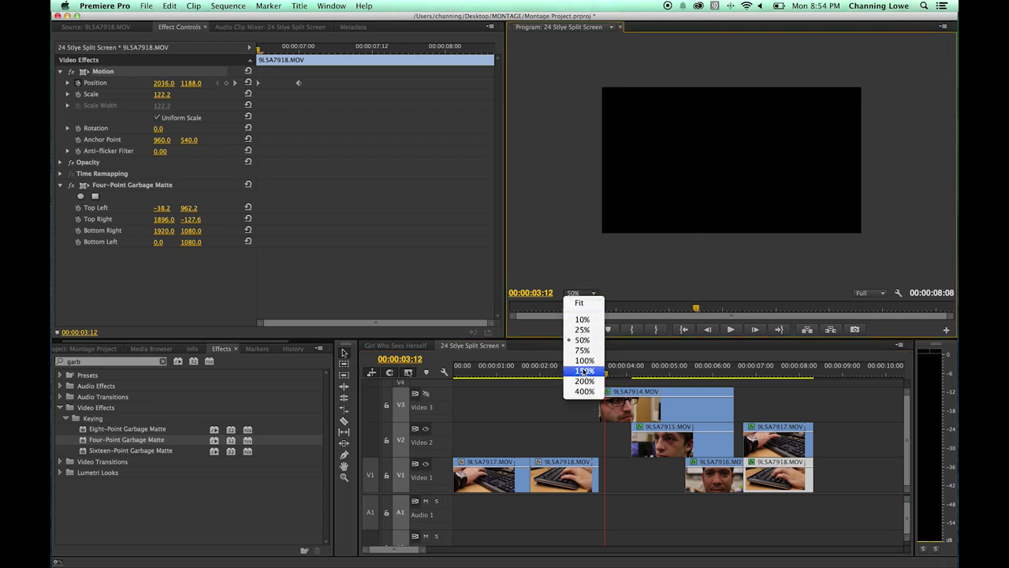
{"action": "left_click", "coordinate": [578, 301]}
{"action": "left_click_drag", "start_coordinate": [599, 360], "coordinate": [454, 368]}
{"action": "key", "text": "space"}
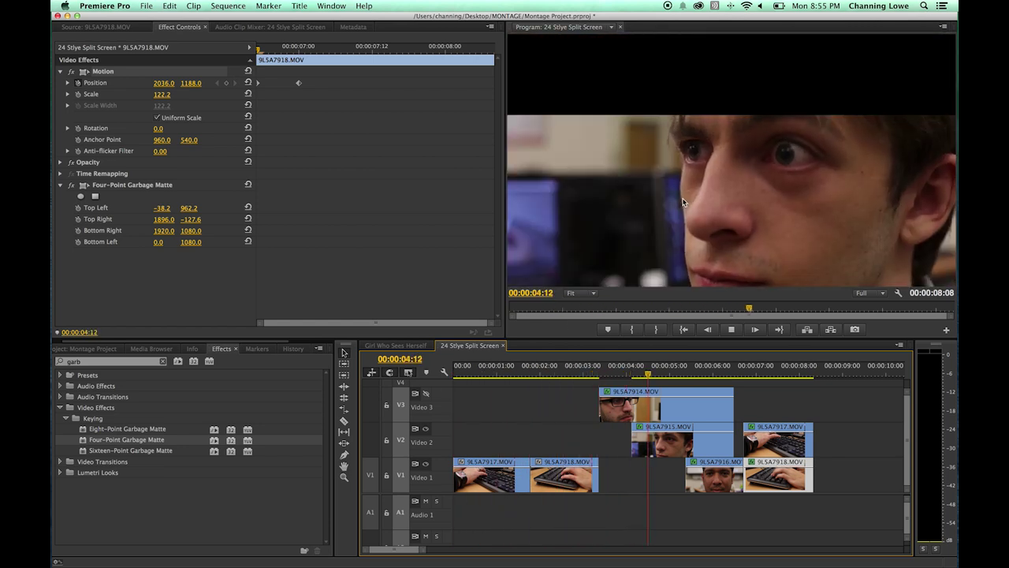
{"action": "key", "text": "space"}
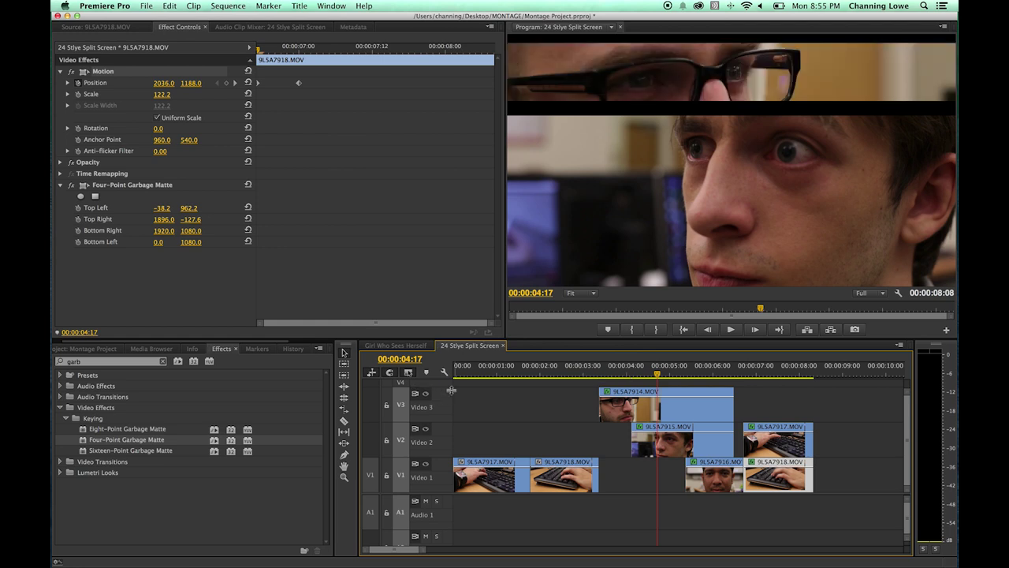
{"action": "key", "text": "Home"}
{"action": "key", "text": "space"}
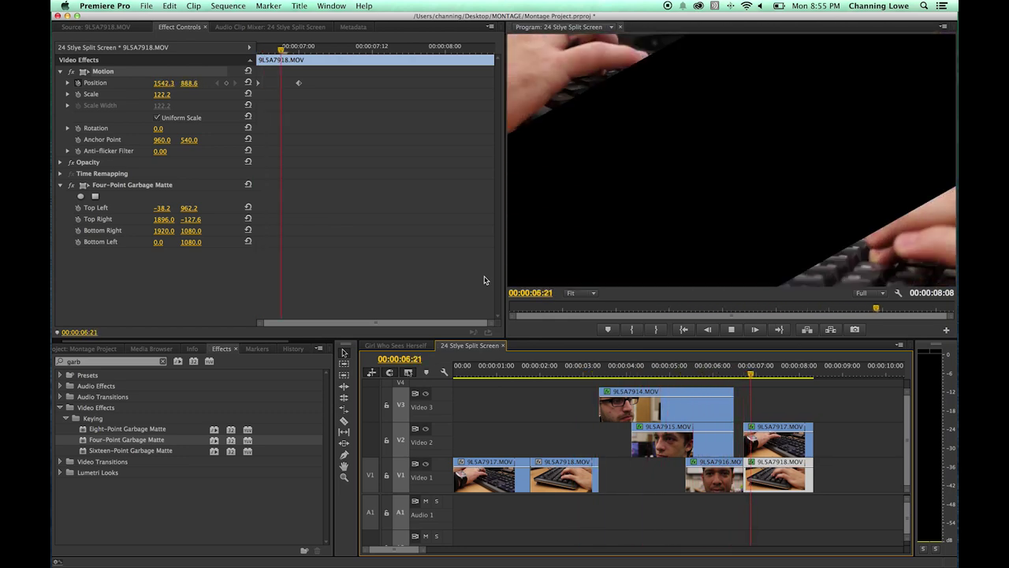
{"action": "key", "text": "space"}
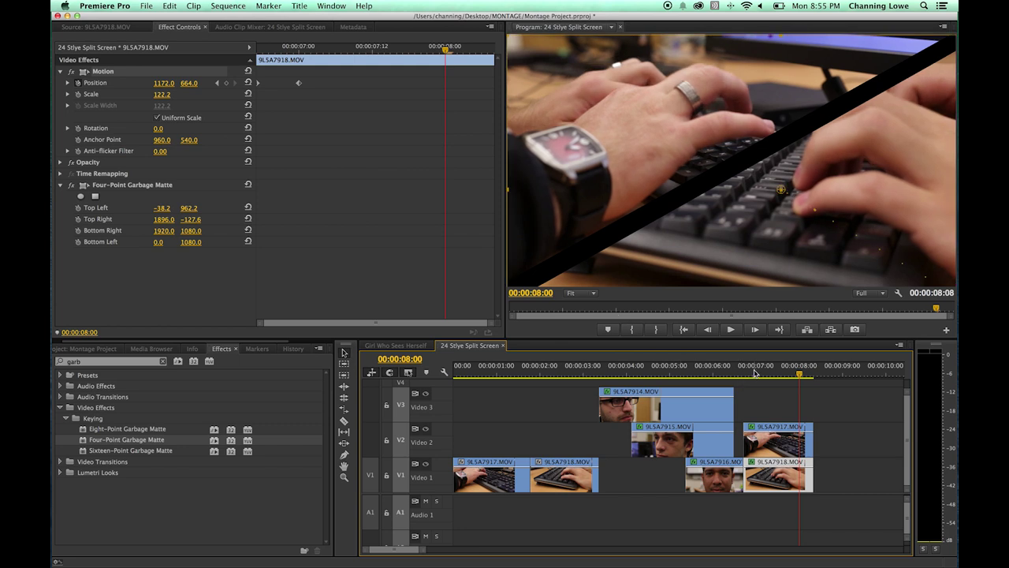
- Marquee-select the three stacked face clips at about 00:00:05:17
{"action": "left_click_drag", "start_coordinate": [745, 373], "coordinate": [777, 374]}
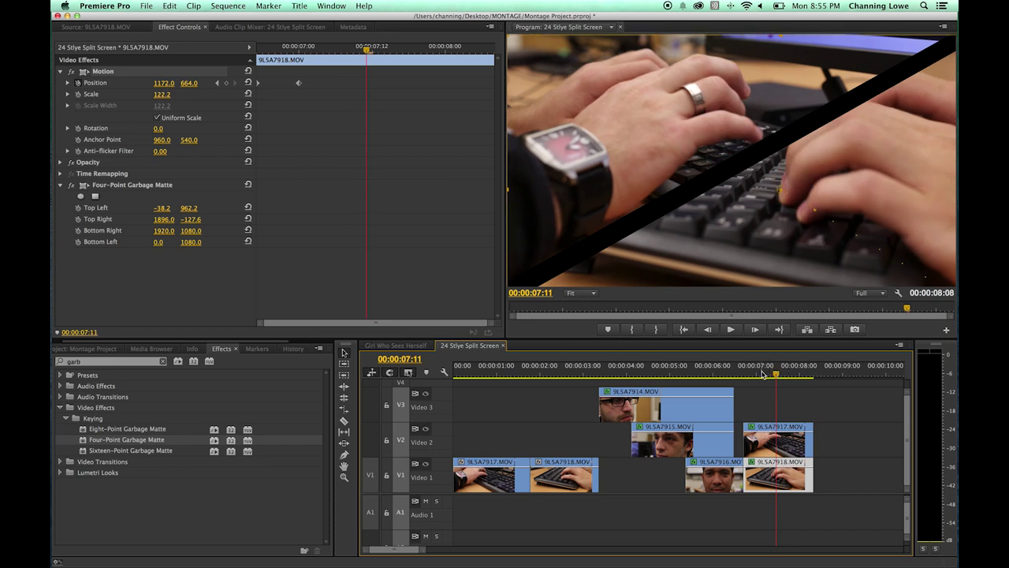
{"action": "left_click_drag", "start_coordinate": [761, 374], "coordinate": [700, 374]}
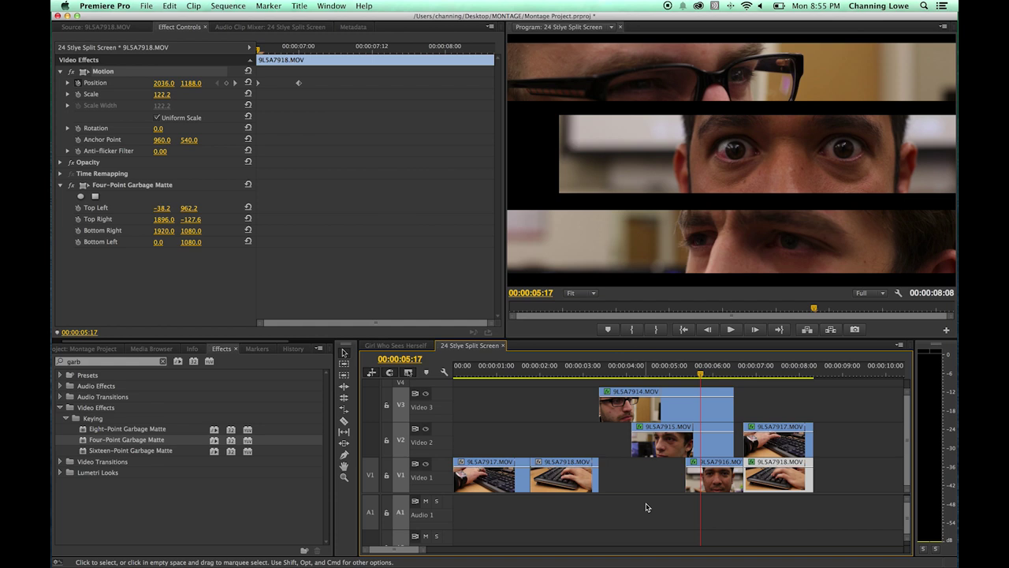
{"action": "left_click_drag", "start_coordinate": [637, 503], "coordinate": [702, 407]}
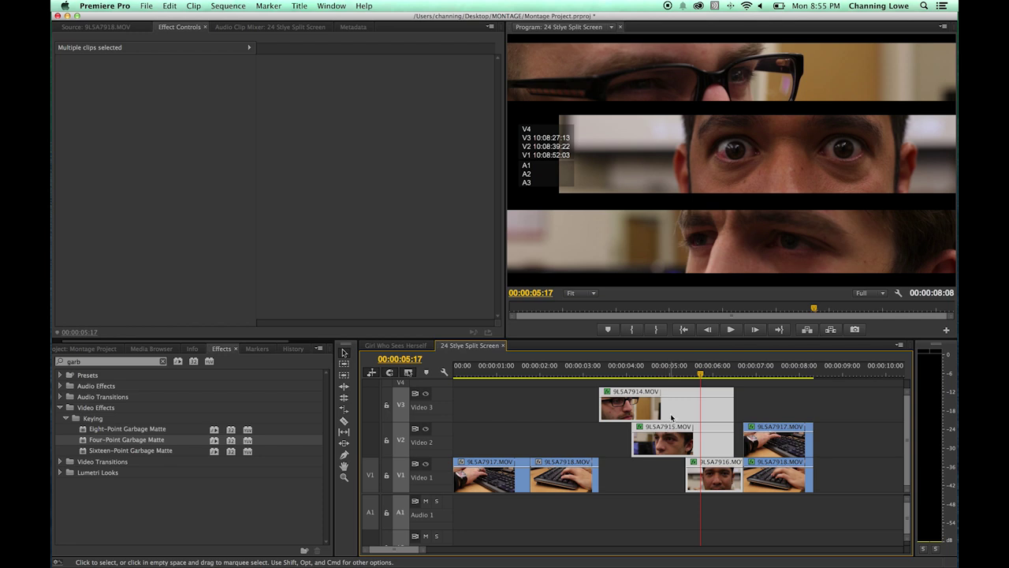
{"action": "left_click_drag", "start_coordinate": [642, 497], "coordinate": [708, 418]}
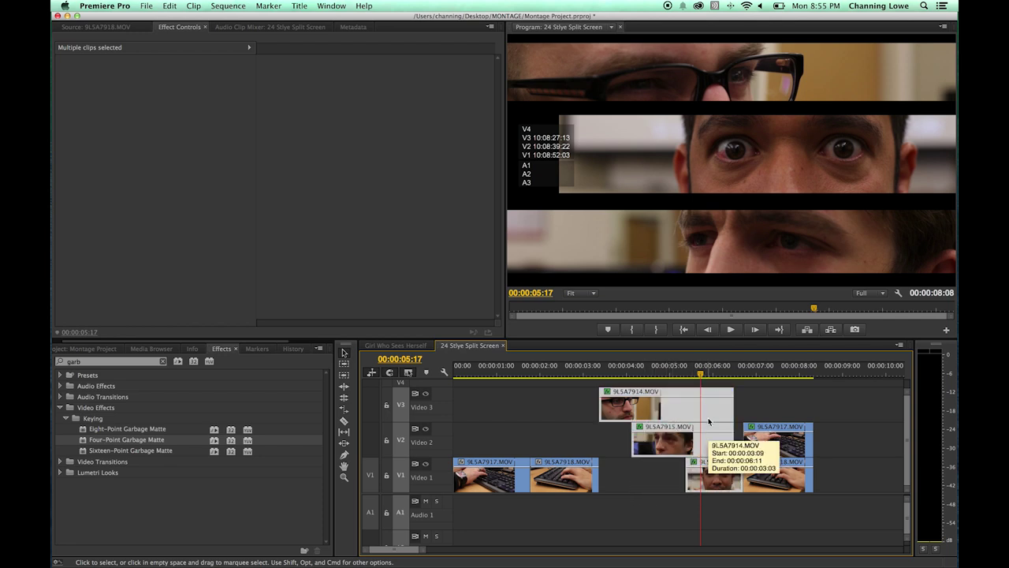
- Nest the selected face clips into a sequence named 'Eye Ball Nest'
{"action": "scroll", "coordinate": [665, 411], "scroll_direction": "right", "scroll_amount": 2}
{"action": "scroll", "coordinate": [665, 412], "scroll_direction": "left", "scroll_amount": 2}
{"action": "scroll", "coordinate": [665, 411], "scroll_direction": "right", "scroll_amount": 2}
{"action": "scroll", "coordinate": [662, 412], "scroll_direction": "up", "scroll_amount": 1}
{"action": "right_click", "coordinate": [661, 412]}
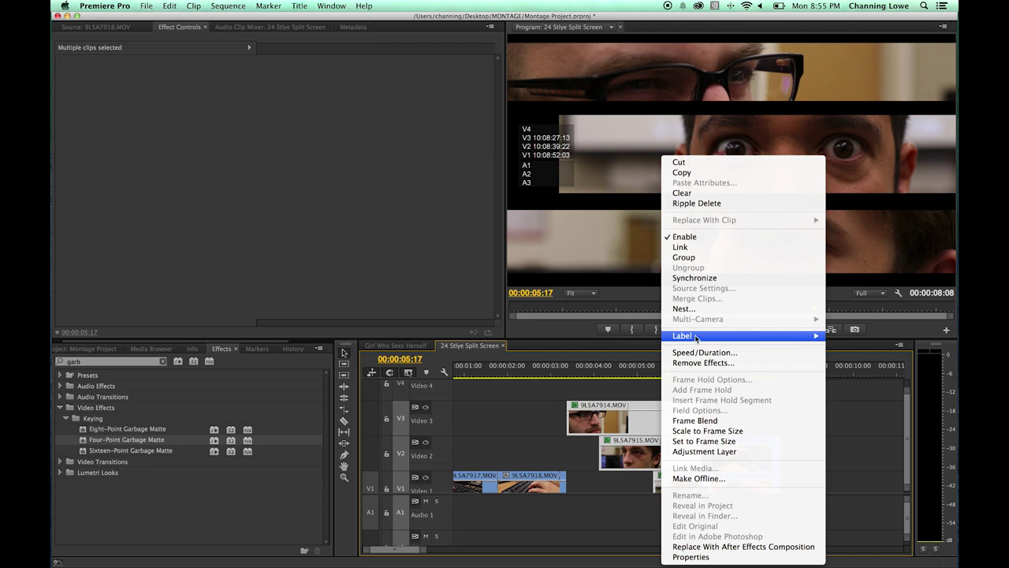
{"action": "left_click", "coordinate": [701, 309]}
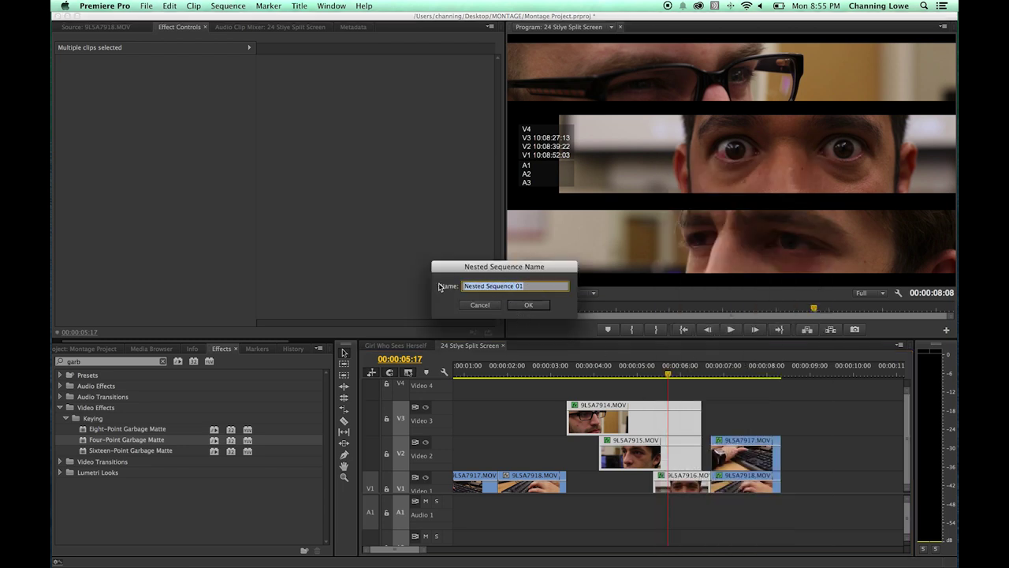
{"action": "type", "text": "Eye Ball Nest"}
{"action": "key", "text": "Return"}
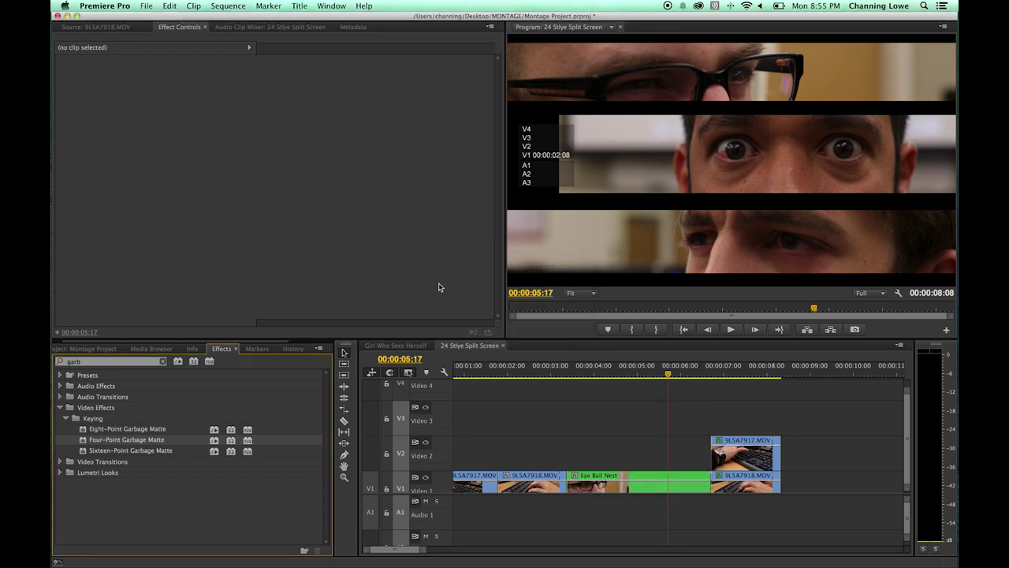
- Play the Eye Ball Nest section and step to 00:00:03:15
{"action": "scroll", "coordinate": [651, 427], "scroll_direction": "left", "scroll_amount": 2}
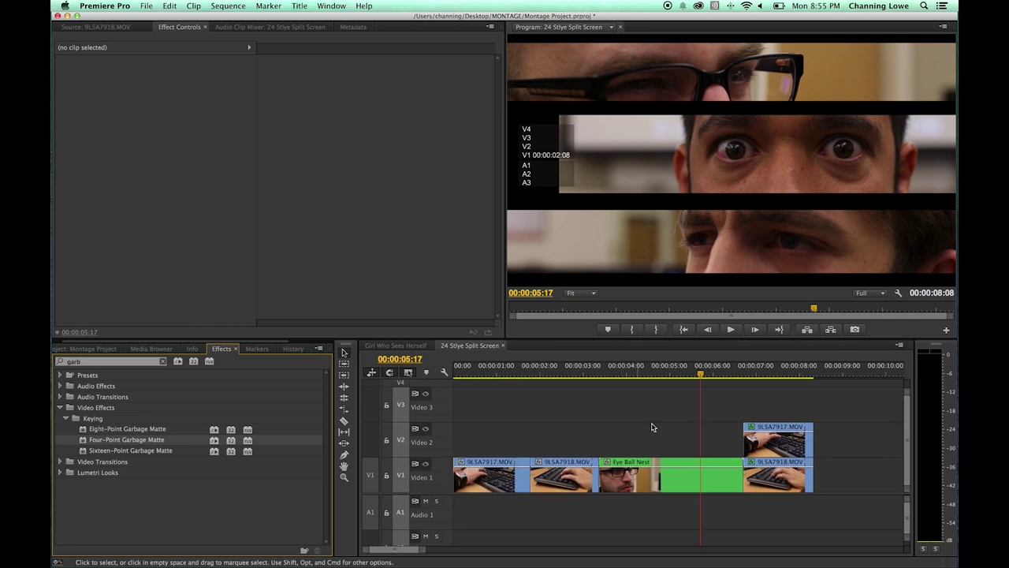
{"action": "left_click", "coordinate": [651, 475]}
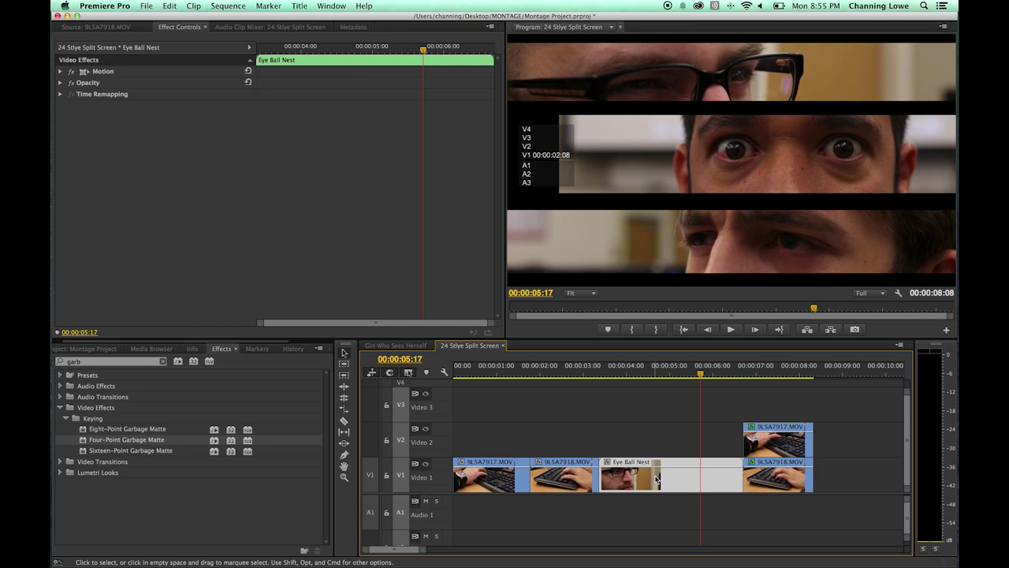
{"action": "key", "text": "Up"}
{"action": "key", "text": "space"}
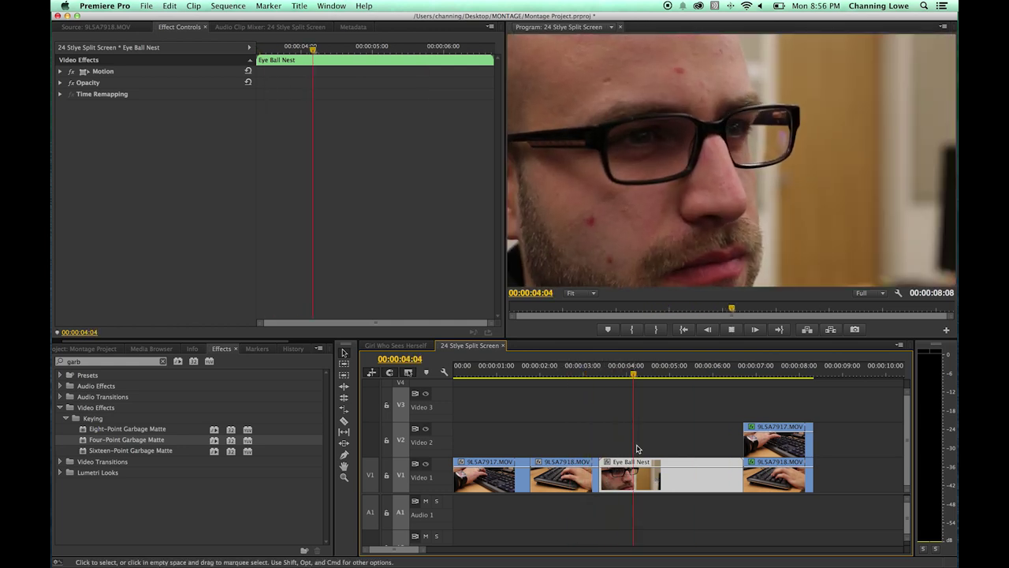
{"action": "key", "text": "space"}
{"action": "key", "text": "Up"}
{"action": "key", "text": "Right"}
{"action": "key", "text": "Right"}
{"action": "key", "text": "Right"}
{"action": "key", "text": "Right"}
{"action": "key", "text": "Right"}
{"action": "key", "text": "Right"}
{"action": "key", "text": "Right"}
{"action": "key", "text": "Right"}
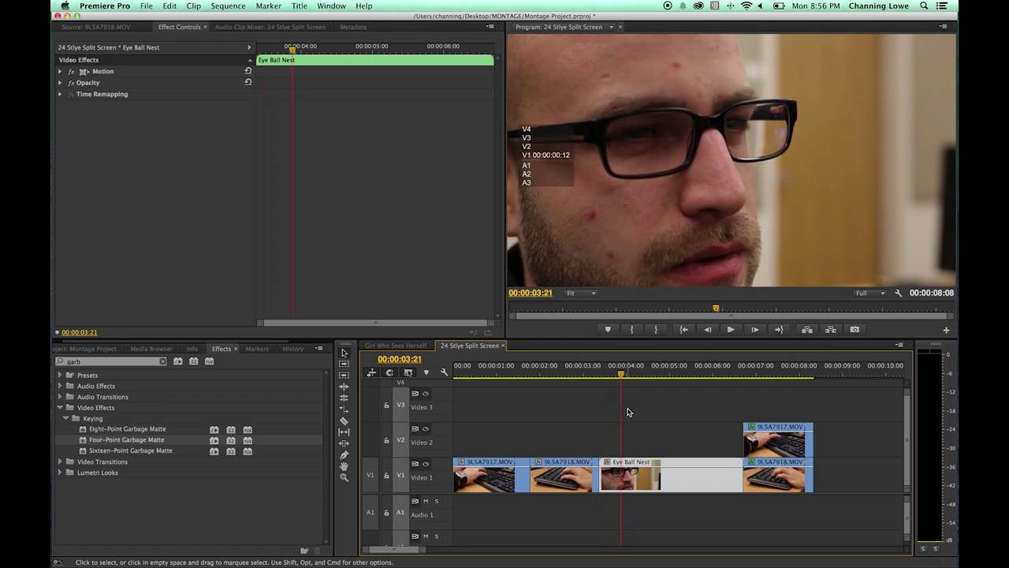
{"action": "key", "text": "Left"}
{"action": "key", "text": "Left"}
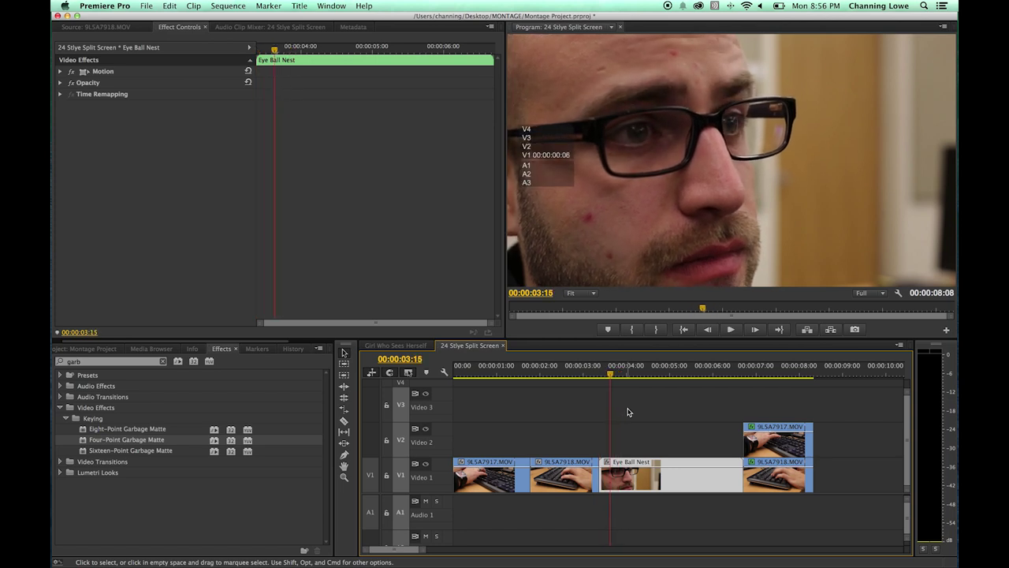
- Trim the nest's start to 00:00:03:15, close the gap, and play the sequence
{"action": "key", "text": "alt+q"}
{"action": "key", "text": "equal"}
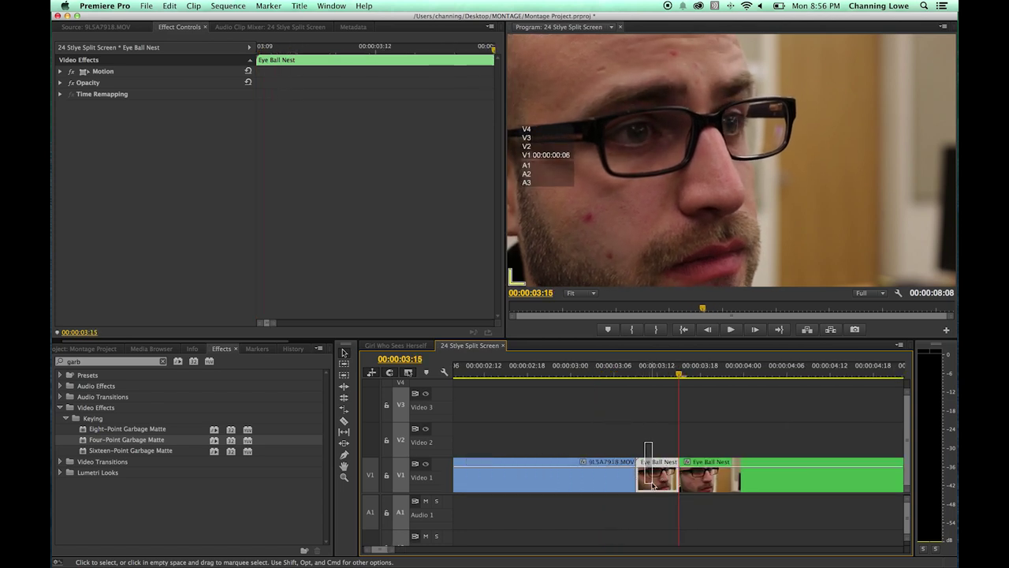
{"action": "key", "text": "q"}
{"action": "key", "text": "minus"}
{"action": "key", "text": "minus"}
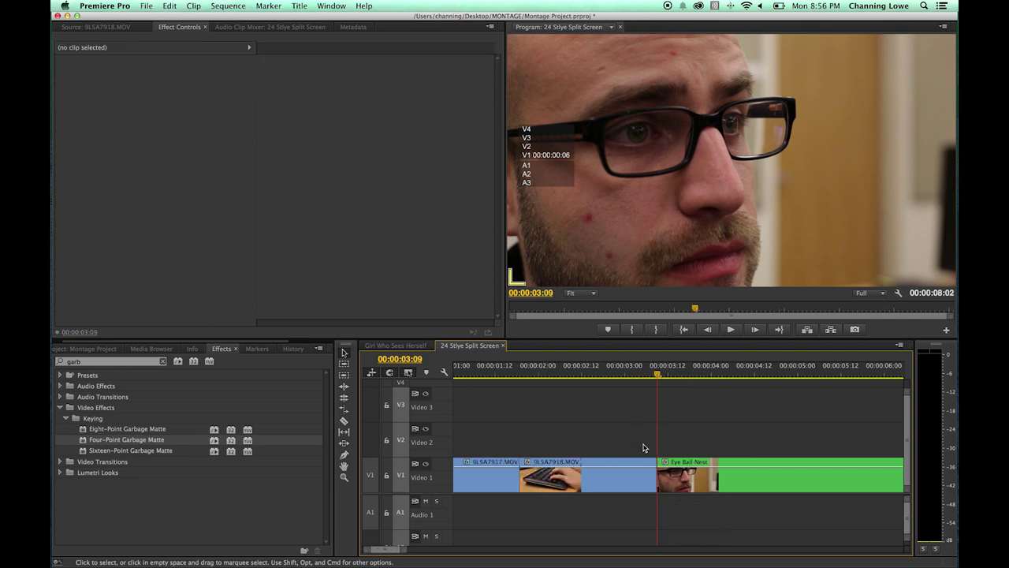
{"action": "key", "text": "space"}
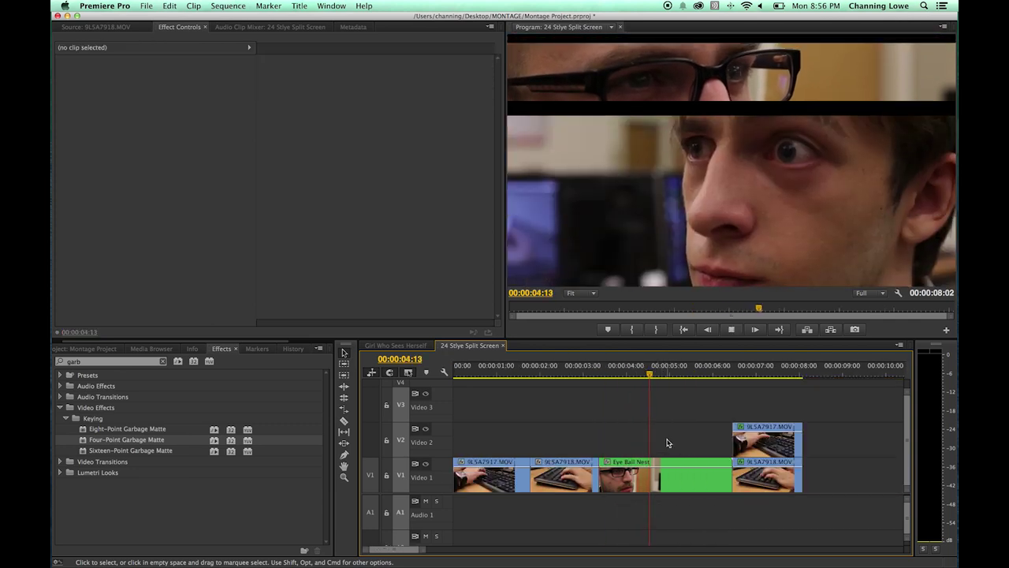
{"action": "key", "text": "space"}
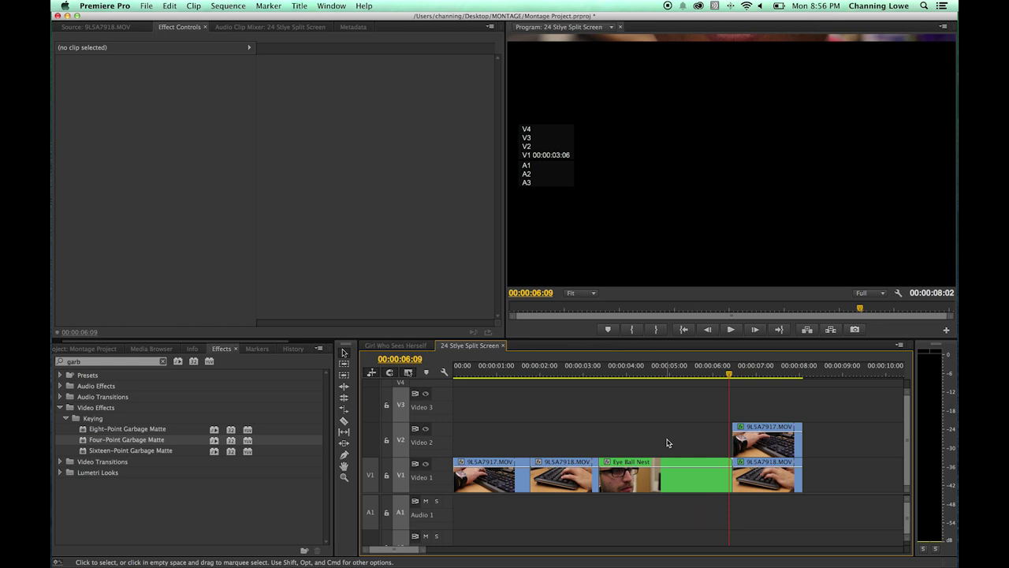
- Open the Eye Ball Nest sequence, then return to the 24 Stlye Split Screen sequence
{"action": "left_click_drag", "start_coordinate": [693, 369], "coordinate": [659, 421]}
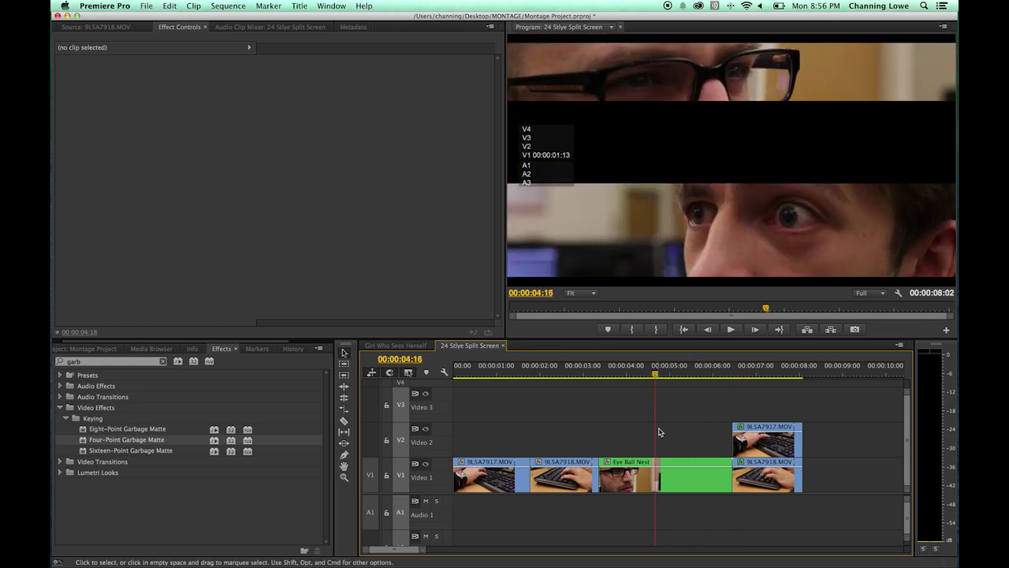
{"action": "left_click", "coordinate": [671, 474]}
{"action": "left_click", "coordinate": [671, 452]}
{"action": "double_click", "coordinate": [666, 474]}
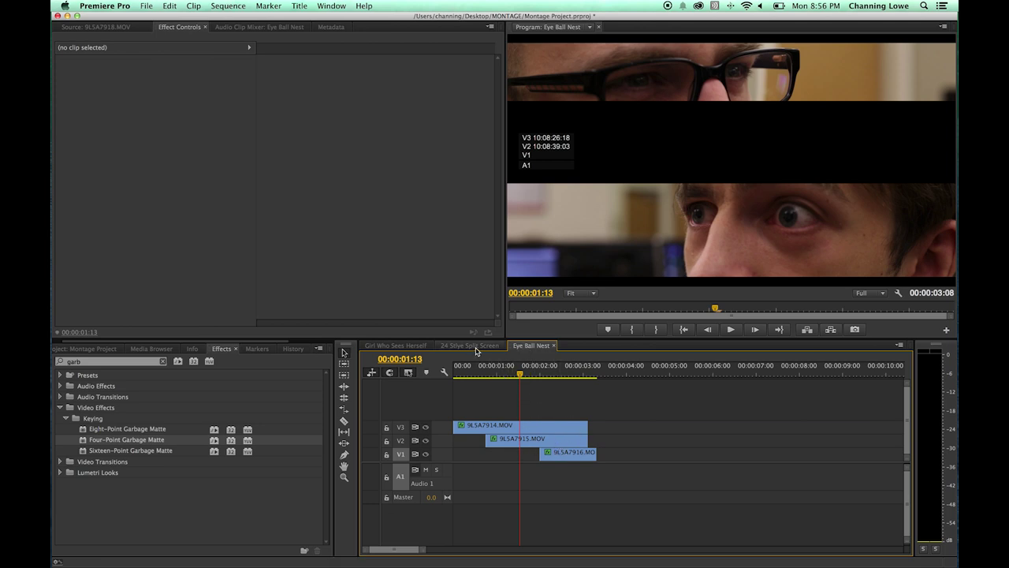
{"action": "left_click", "coordinate": [475, 352]}
{"action": "left_click", "coordinate": [410, 345]}
{"action": "left_click", "coordinate": [474, 346]}
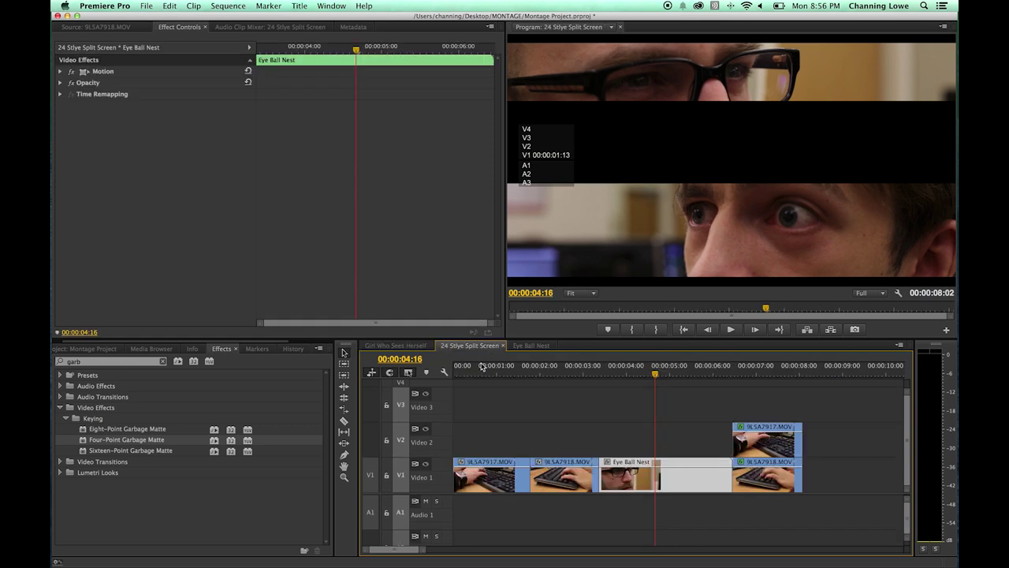
{"action": "left_click_drag", "start_coordinate": [624, 369], "coordinate": [582, 369]}
- Nest the stacked V1 and V2 keyboard clips into one clip named 'Keyboard Nest'
{"action": "left_click", "coordinate": [645, 466]}
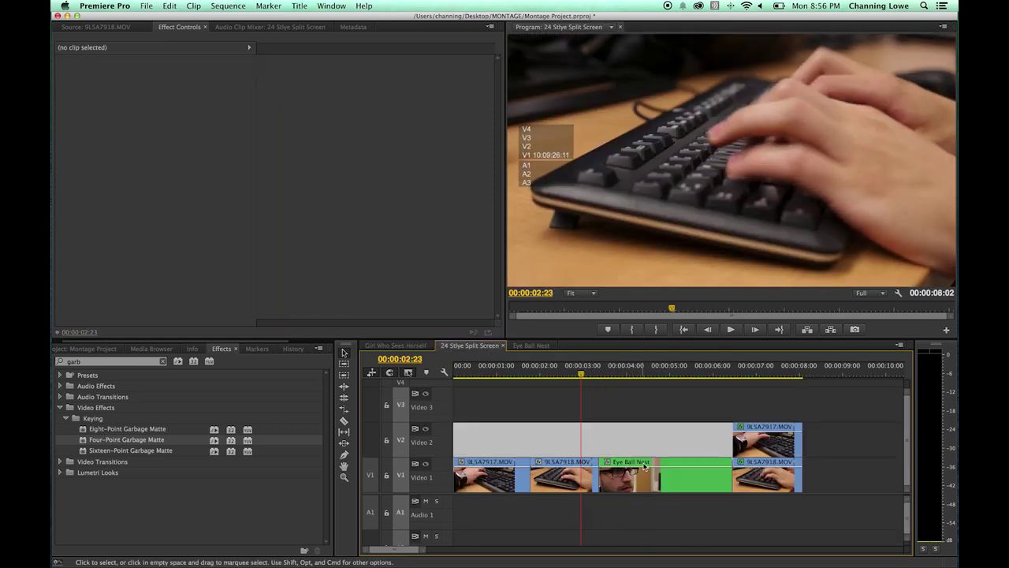
{"action": "key", "text": "space"}
{"action": "key", "text": "space"}
{"action": "left_click_drag", "start_coordinate": [748, 391], "coordinate": [779, 456]}
{"action": "right_click", "coordinate": [779, 456]}
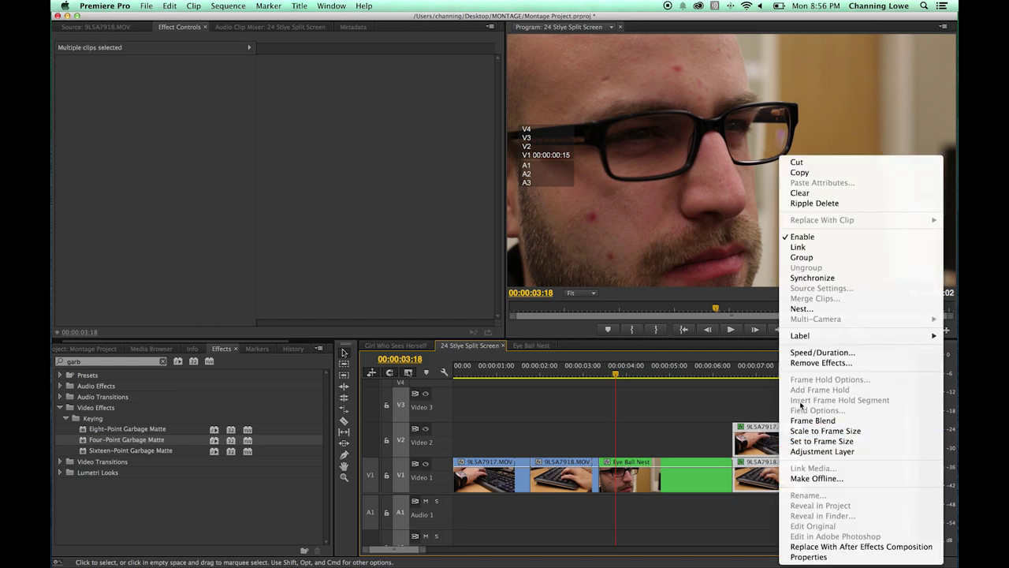
{"action": "left_click", "coordinate": [796, 308]}
{"action": "type", "text": "Keyboard Nest"}
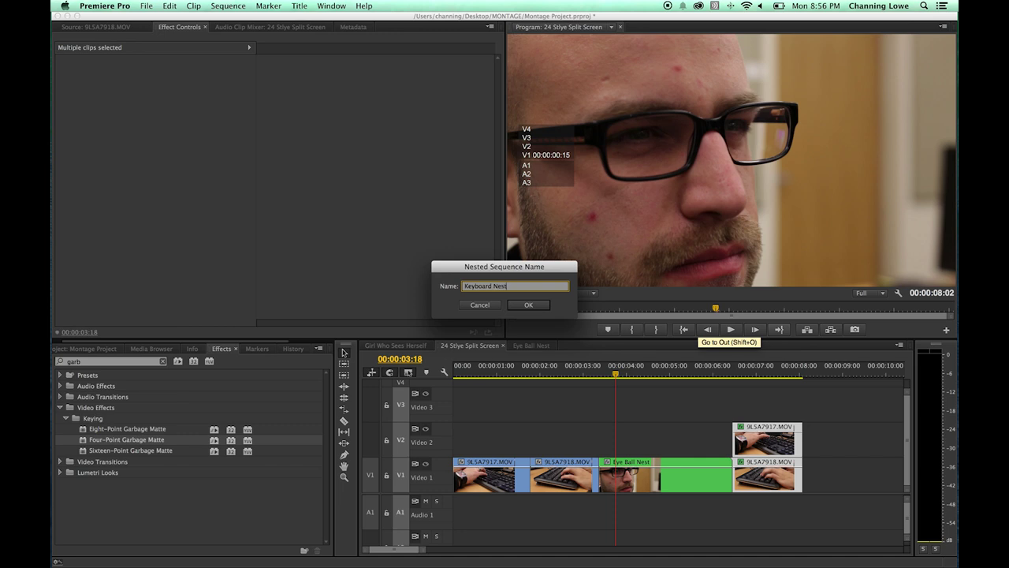
{"action": "key", "text": "Return"}
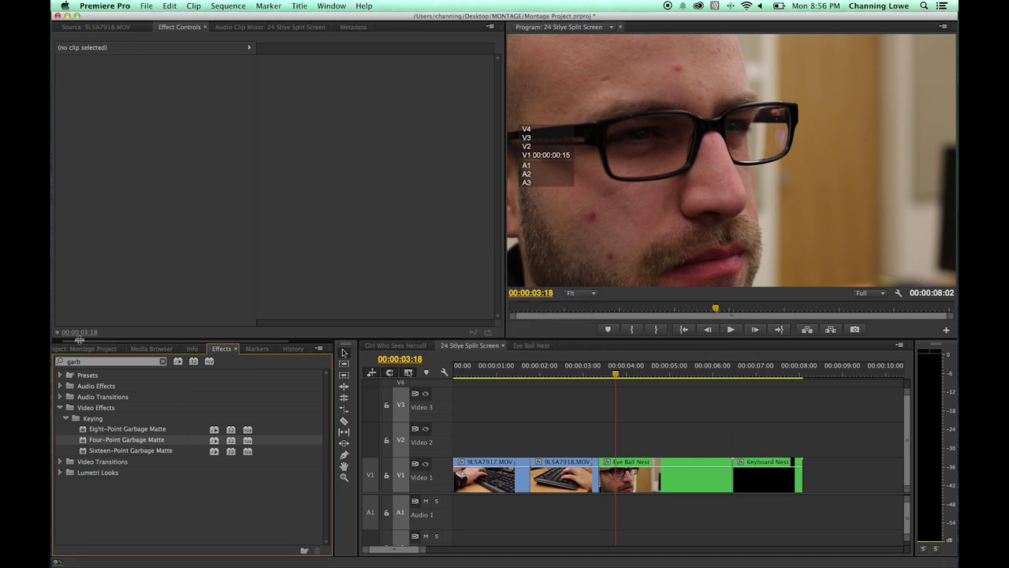
{"action": "left_click", "coordinate": [82, 348]}
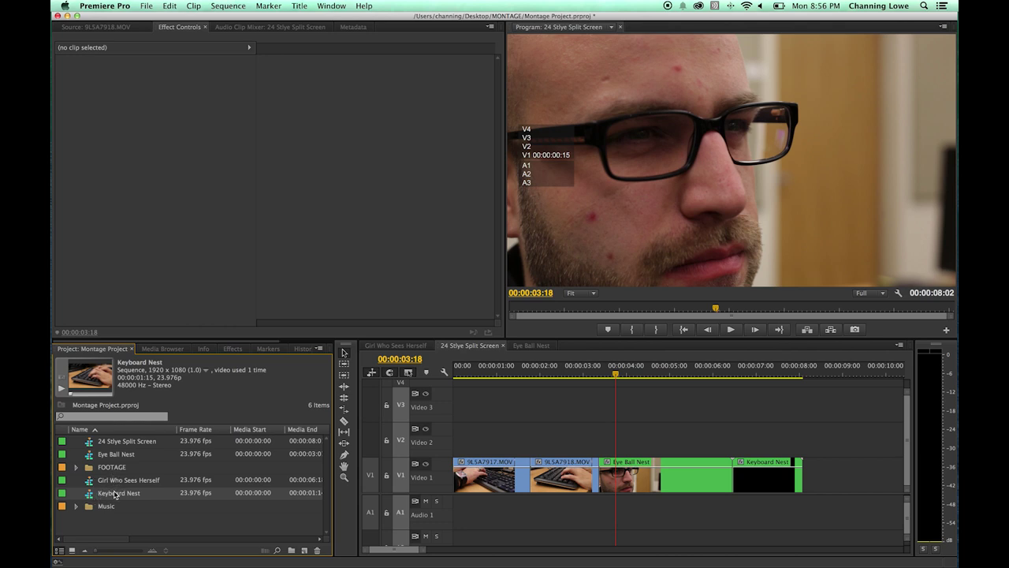
- Move Eye Ball Nest and Keyboard Nest into a new, collapsed bin named 'NESTED SEQUENCES'
{"action": "left_click", "coordinate": [101, 457], "text": "super"}
{"action": "left_click_drag", "start_coordinate": [92, 459], "coordinate": [291, 550]}
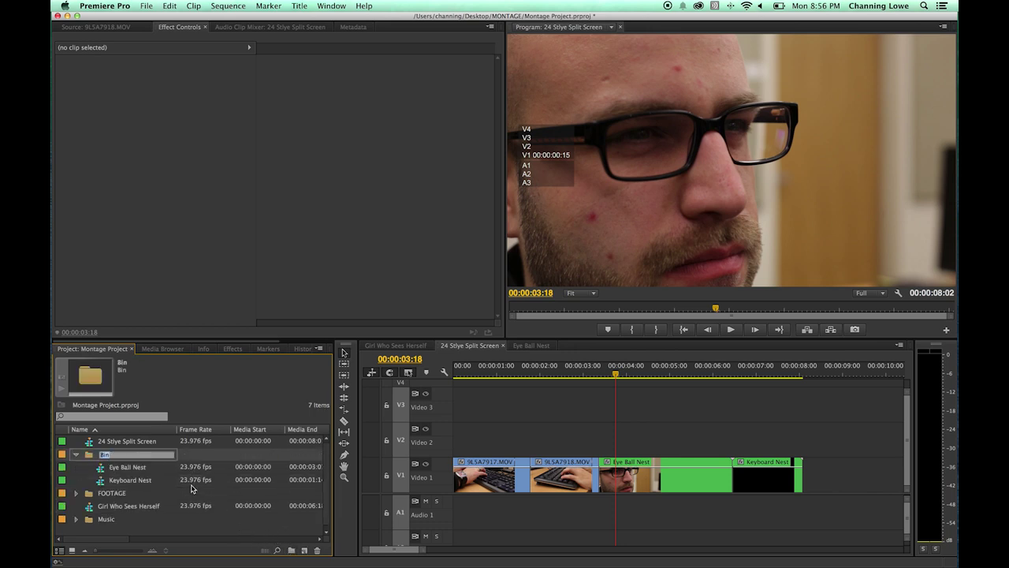
{"action": "type", "text": "NESTED SEQUENC"}
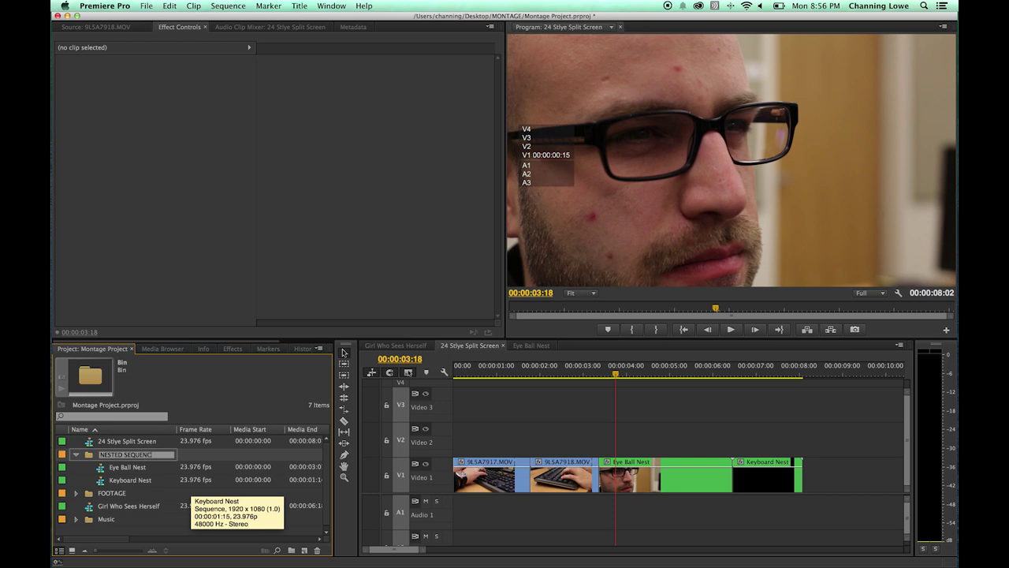
{"action": "key", "text": "Tab"}
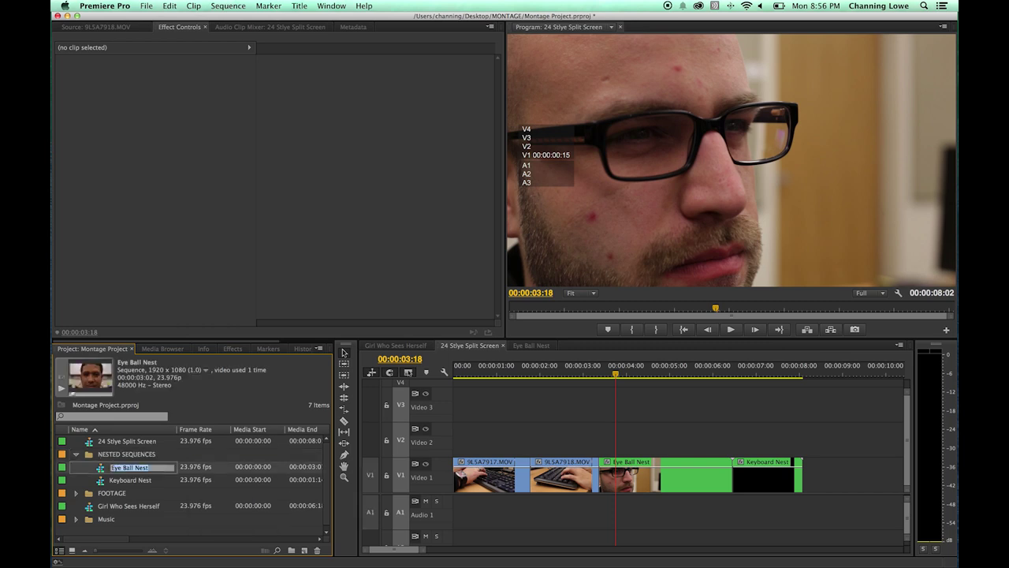
{"action": "left_click", "coordinate": [79, 456]}
{"action": "left_click", "coordinate": [76, 455]}
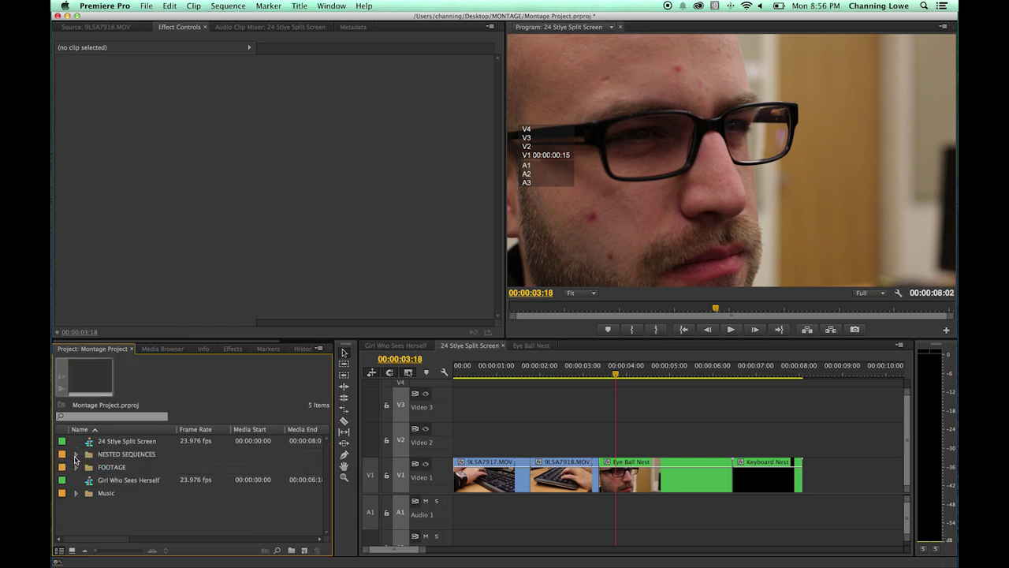
- Open Keyboard Nest as its own sequence, return to 24 Stlye Split Screen, and save
{"action": "left_click_drag", "start_coordinate": [723, 371], "coordinate": [755, 379]}
{"action": "double_click", "coordinate": [761, 481]}
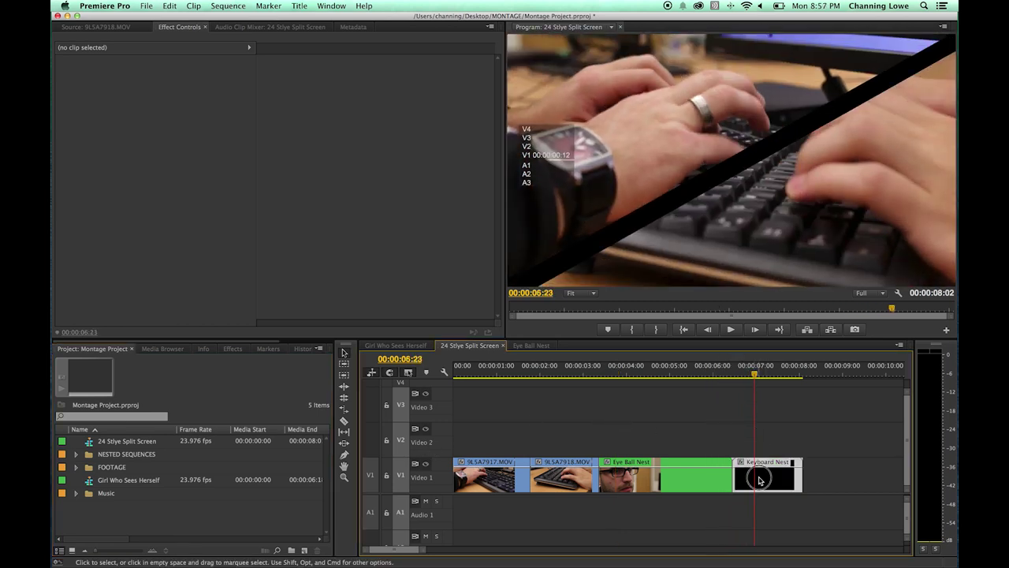
{"action": "left_click", "coordinate": [395, 346]}
{"action": "left_click", "coordinate": [469, 346]}
{"action": "left_click_drag", "start_coordinate": [590, 371], "coordinate": [440, 374]}
{"action": "key", "text": "super+s"}
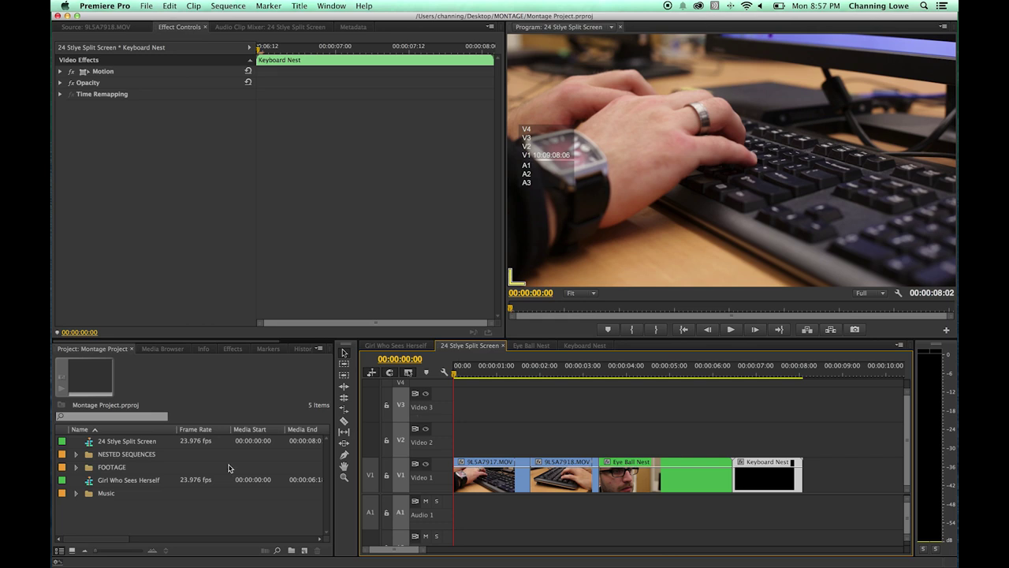
- Expand the Music bin and preview Rollin at 5.mp3 and Exhilarate.mp3 in the Source monitor
{"action": "left_click", "coordinate": [123, 519]}
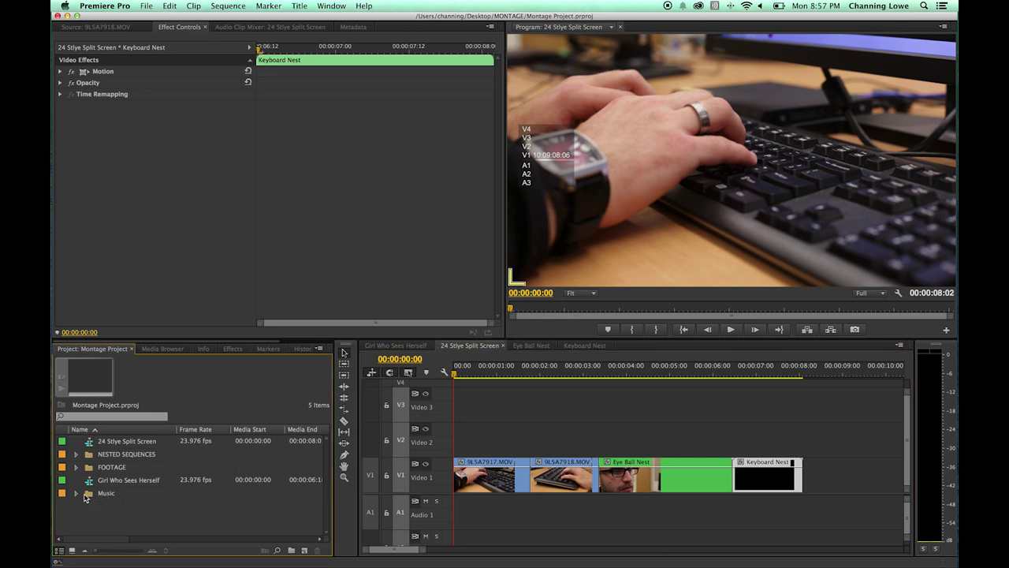
{"action": "left_click", "coordinate": [76, 493]}
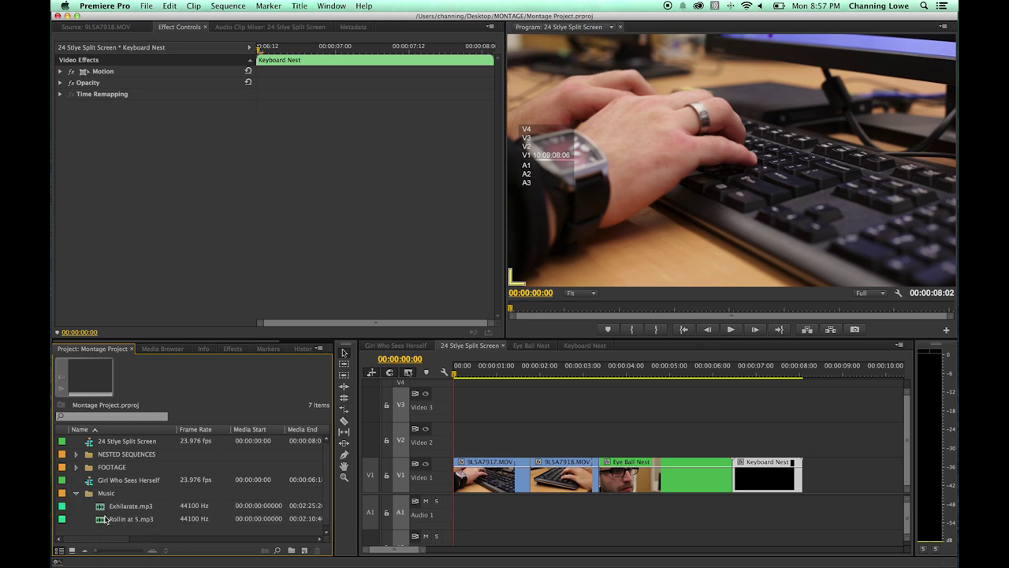
{"action": "double_click", "coordinate": [105, 519]}
{"action": "key", "text": "space"}
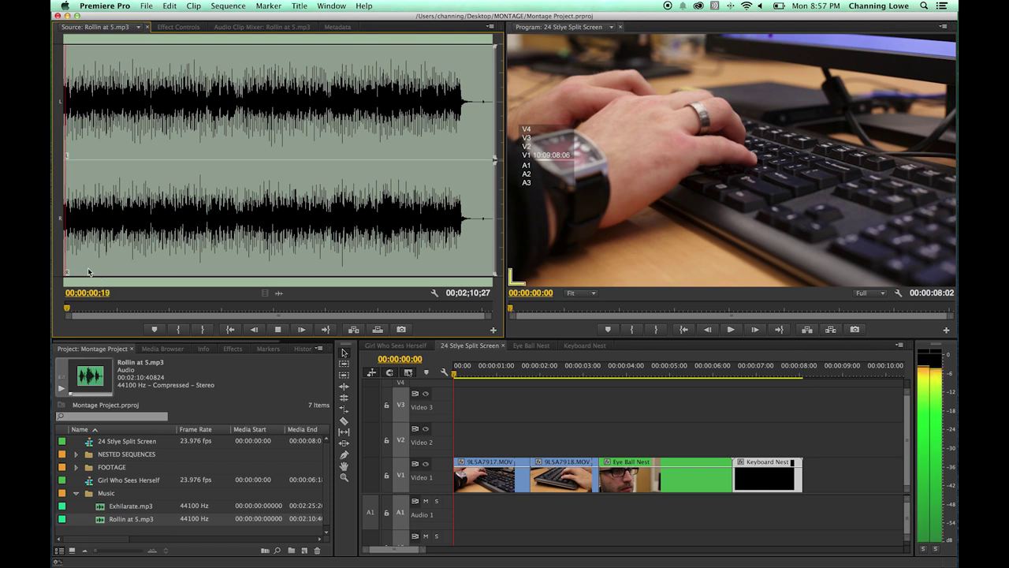
{"action": "double_click", "coordinate": [114, 505]}
{"action": "key", "text": "space"}
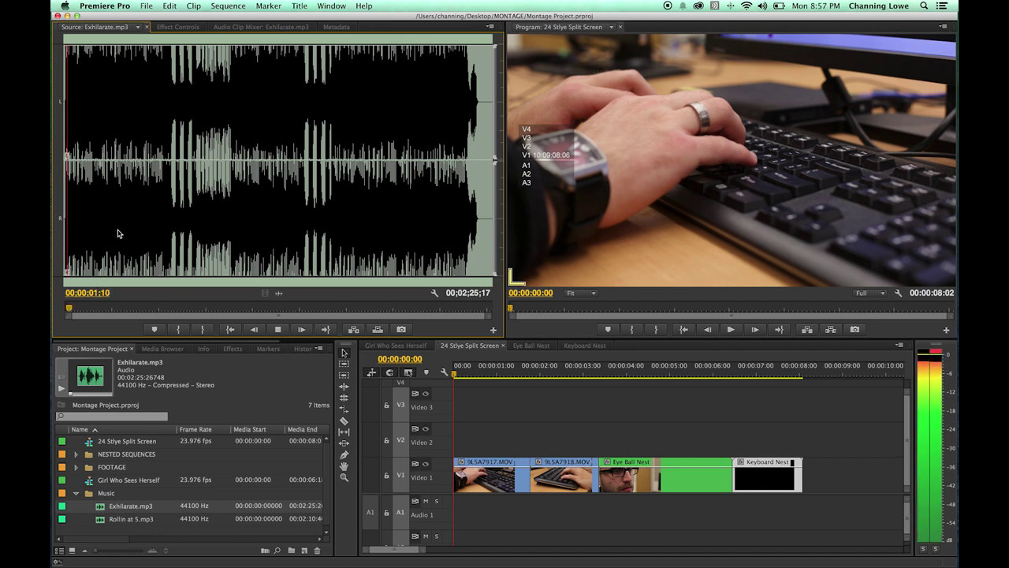
{"action": "key", "text": "space"}
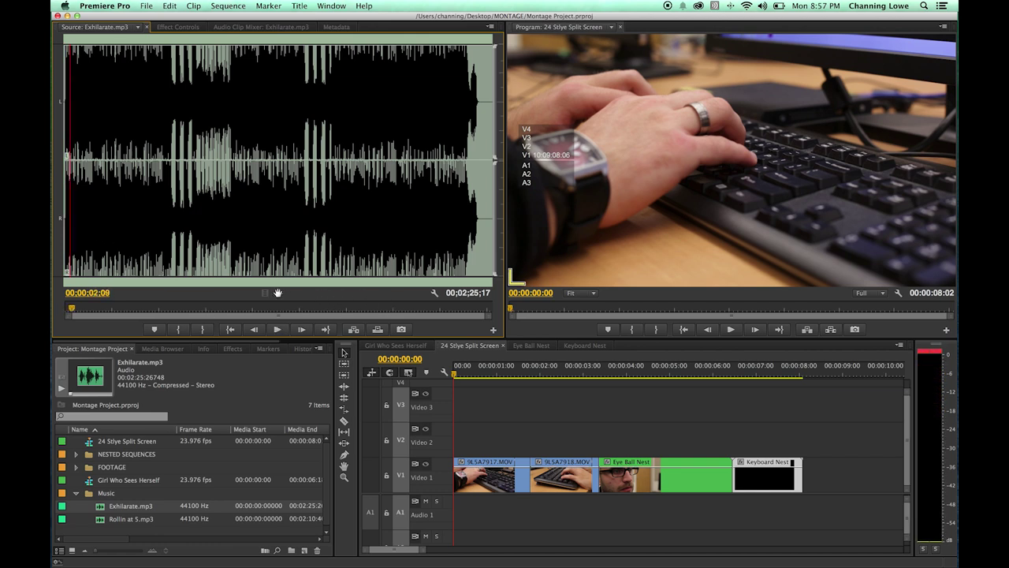
- Mark an Out point at 16;15 in Exhilarate.mp3 and lay its audio on A1
{"action": "left_click", "coordinate": [111, 214]}
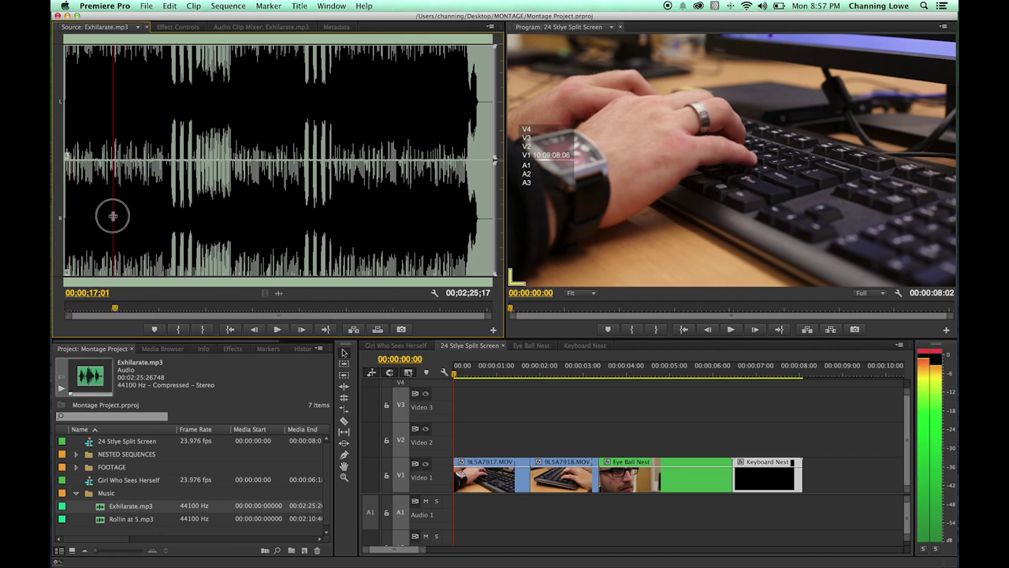
{"action": "key", "text": "o"}
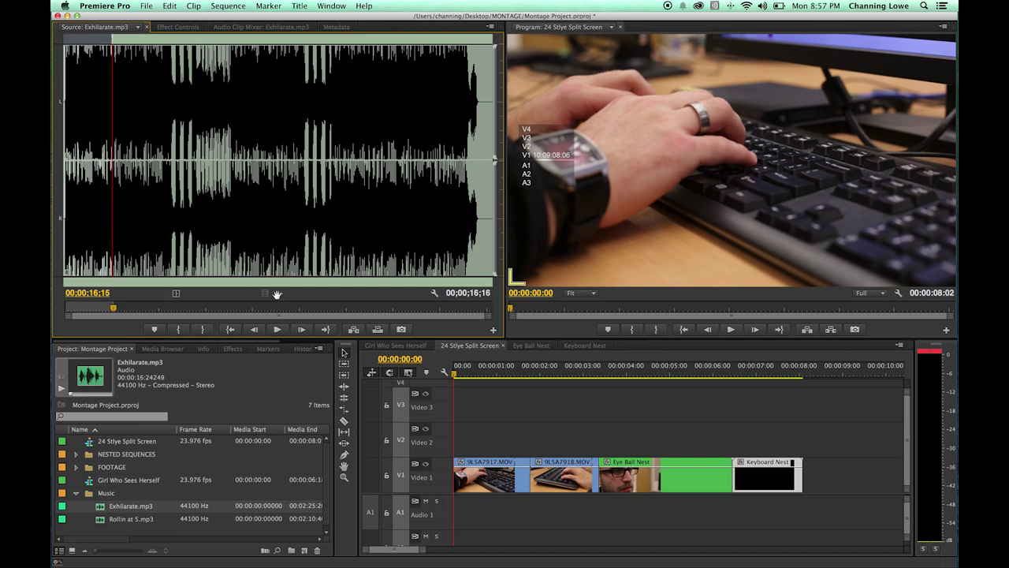
{"action": "left_click_drag", "start_coordinate": [277, 294], "coordinate": [482, 507]}
{"action": "left_click", "coordinate": [506, 498]}
- Undo the accidental audio trim and clip shift so the sequence starts at zero
{"action": "key", "text": "super+z"}
{"action": "left_click_drag", "start_coordinate": [483, 438], "coordinate": [793, 534]}
{"action": "left_click_drag", "start_coordinate": [769, 484], "coordinate": [783, 484]}
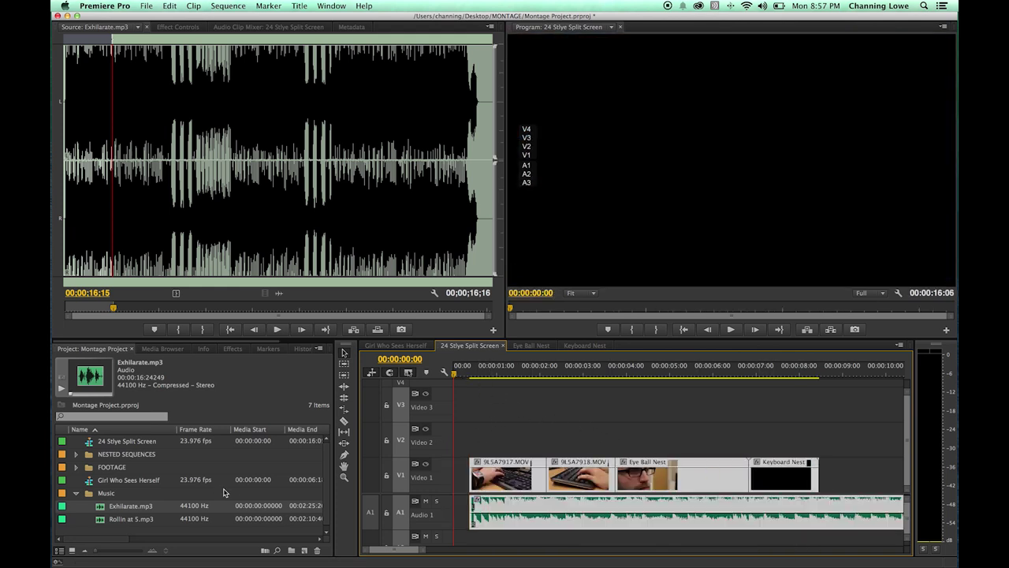
{"action": "key", "text": "super+z"}
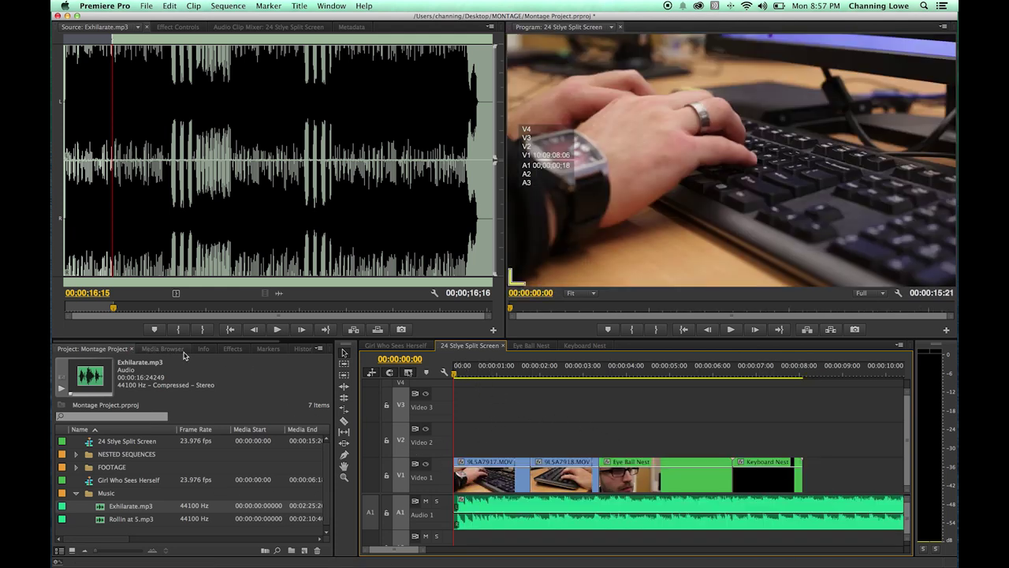
- Create a new Black Video item and move it out of the Music bin
{"action": "left_click", "coordinate": [307, 552]}
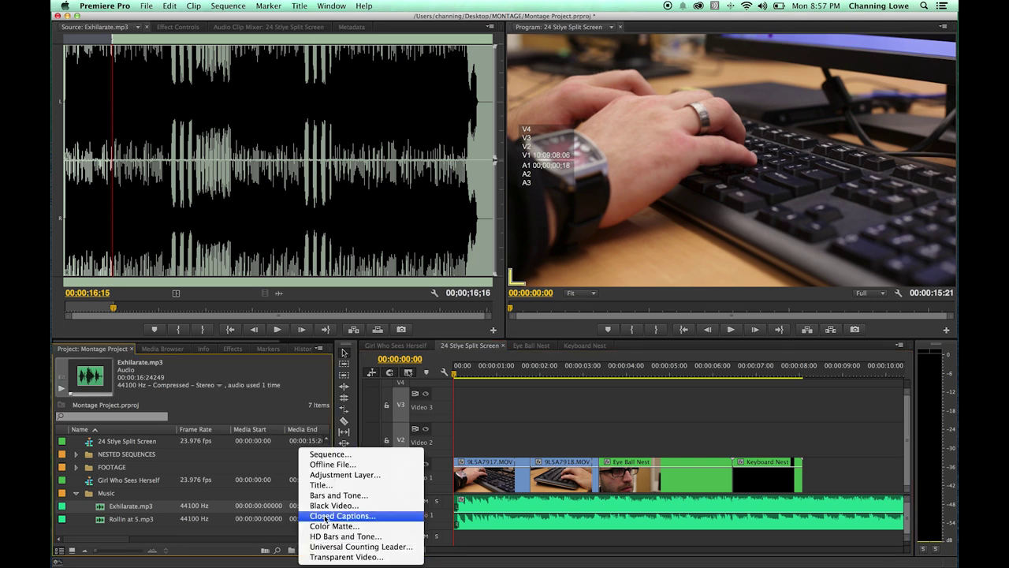
{"action": "left_click", "coordinate": [369, 506]}
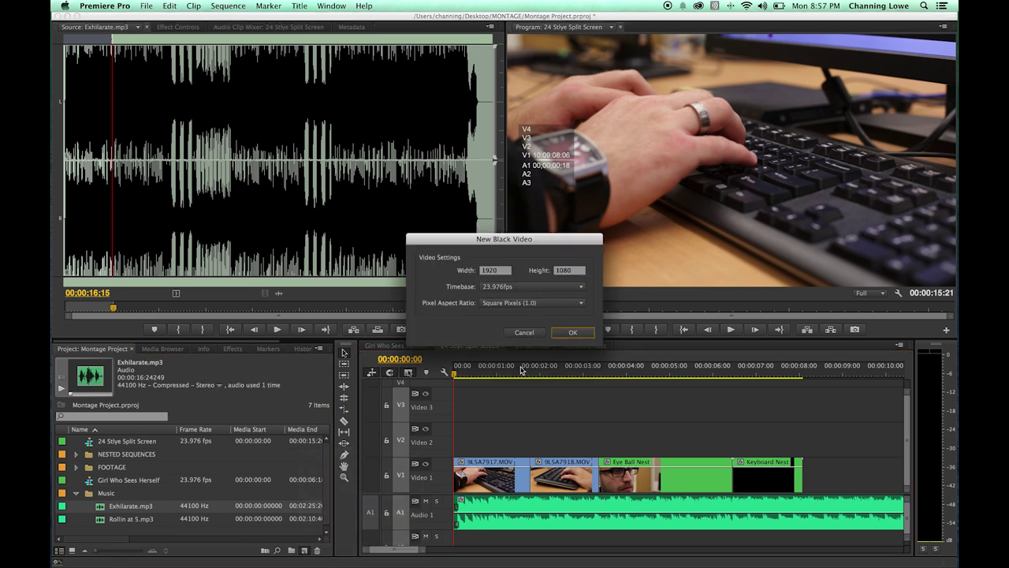
{"action": "left_click", "coordinate": [573, 332]}
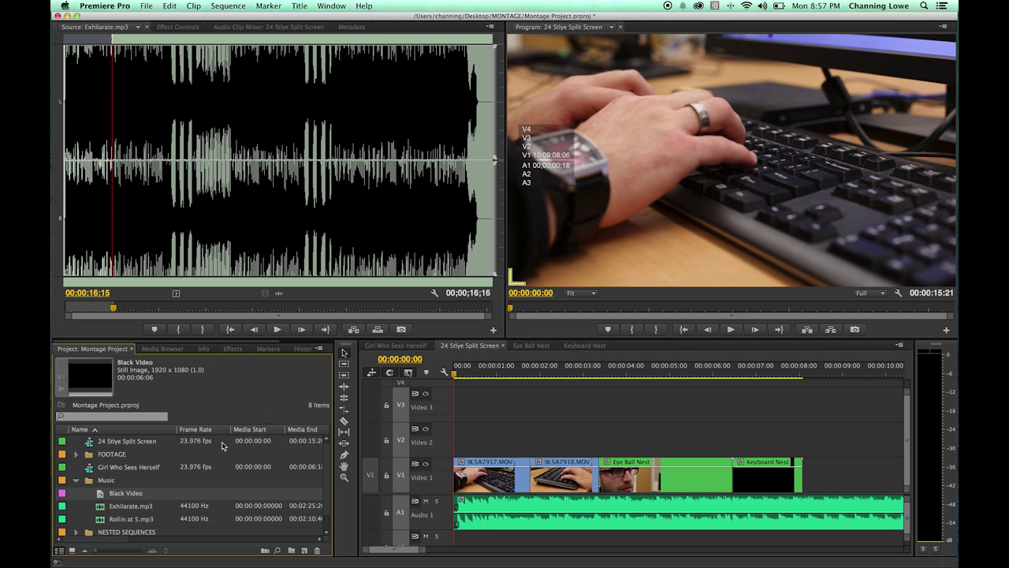
{"action": "left_click_drag", "start_coordinate": [107, 500], "coordinate": [79, 495]}
{"action": "left_click", "coordinate": [76, 493]}
- Set a 3-second Out point on Black Video and insert it at the sequence start
{"action": "double_click", "coordinate": [89, 455]}
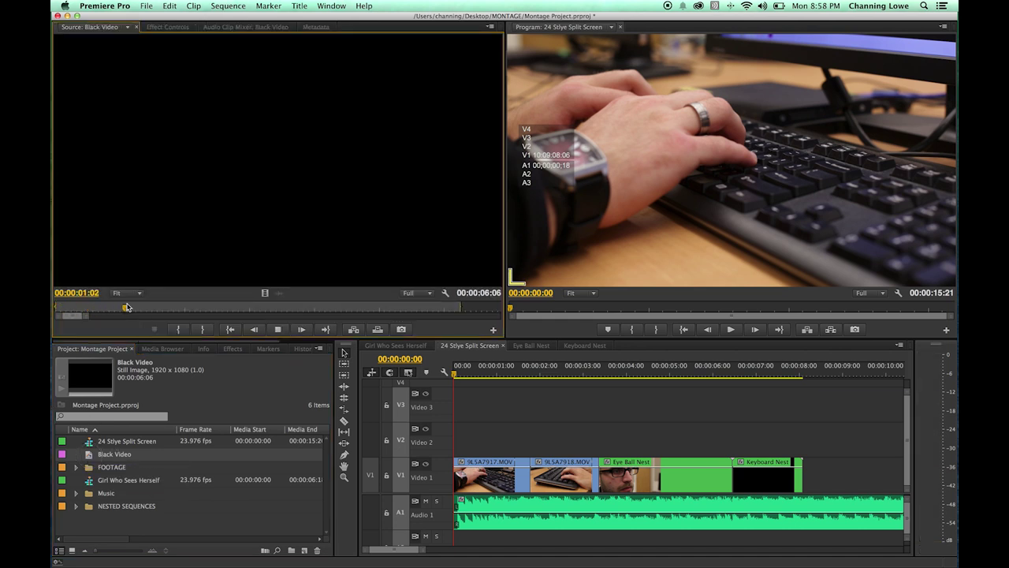
{"action": "key", "text": "space"}
{"action": "left_click", "coordinate": [83, 292]}
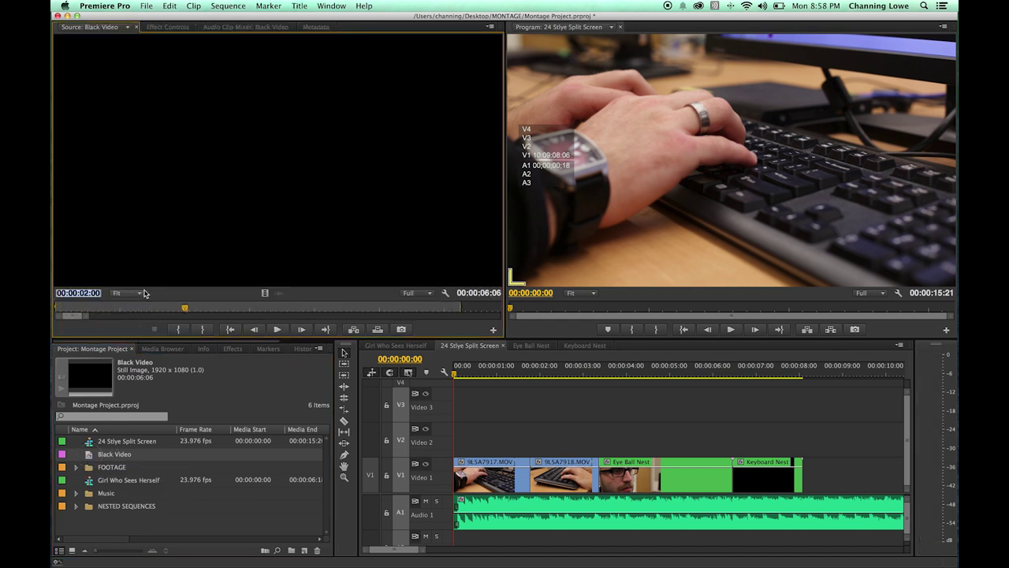
{"action": "type", "text": "3."}
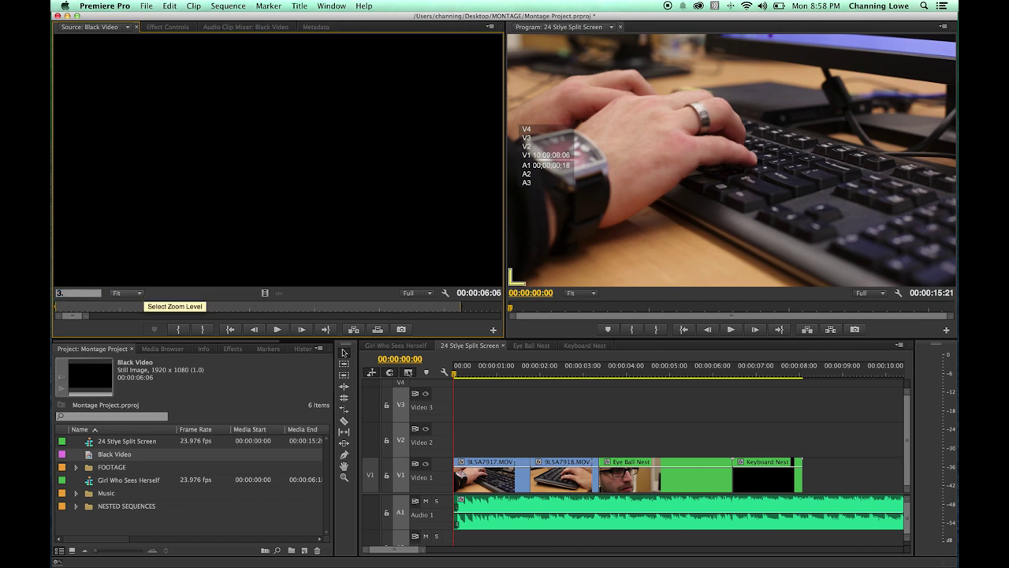
{"action": "key", "text": "Return"}
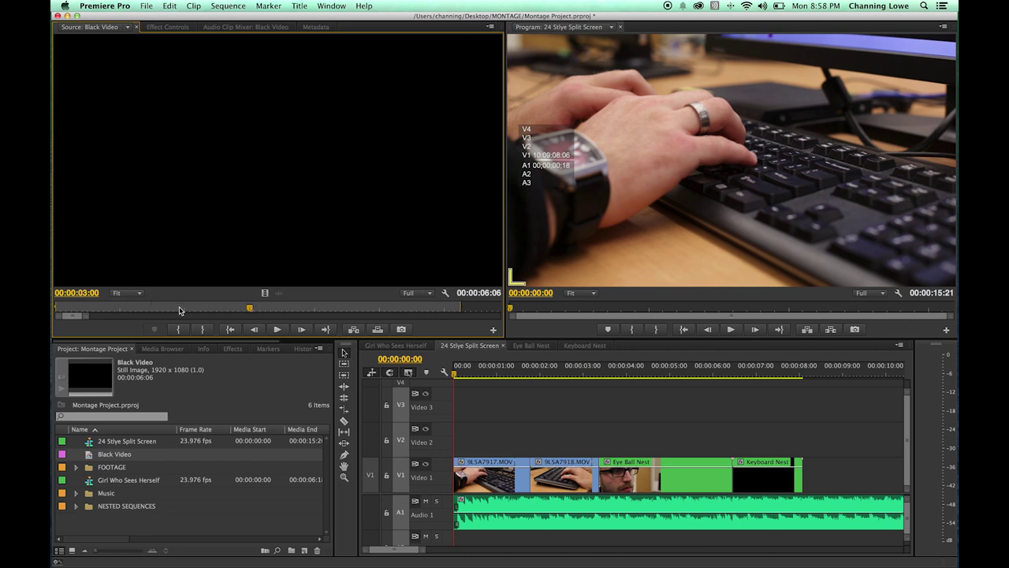
{"action": "key", "text": "o"}
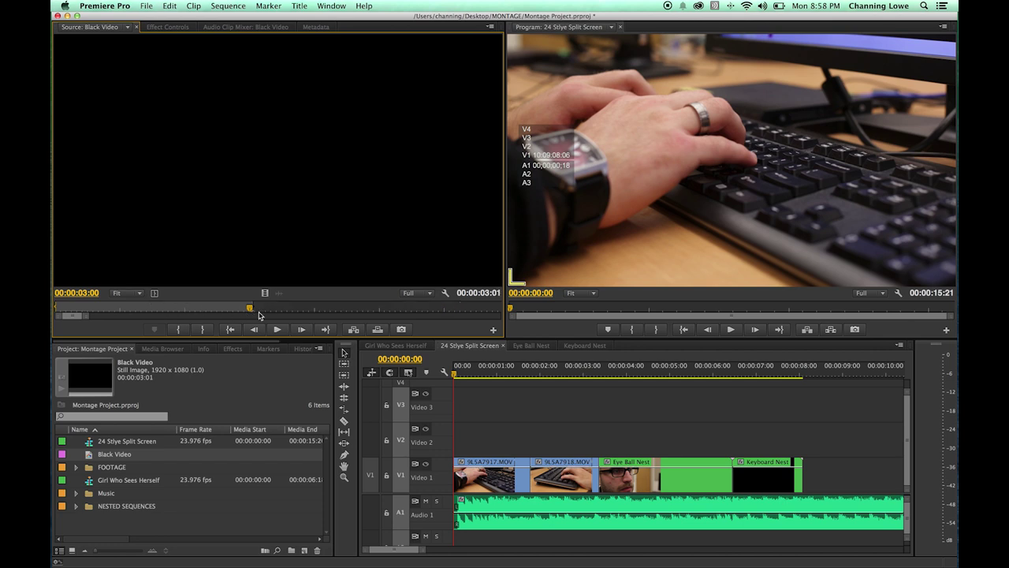
{"action": "key", "text": "comma"}
- Lower the Exhilarate.mp3 music volume to about -4 dB, checking the level by playback
{"action": "left_click_drag", "start_coordinate": [492, 362], "coordinate": [406, 386]}
{"action": "key", "text": "minus"}
{"action": "key", "text": "minus"}
{"action": "key", "text": "minus"}
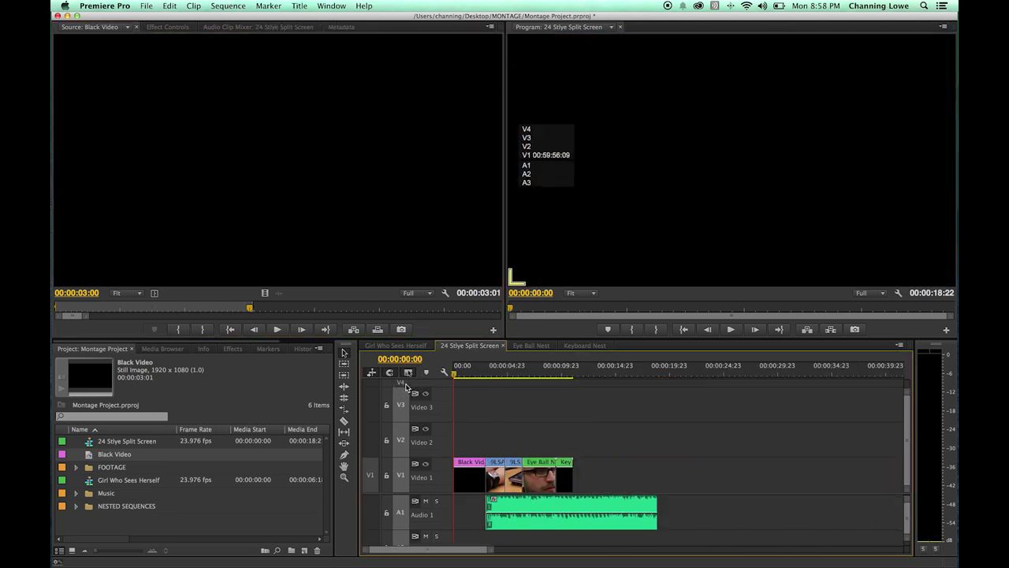
{"action": "key", "text": "space"}
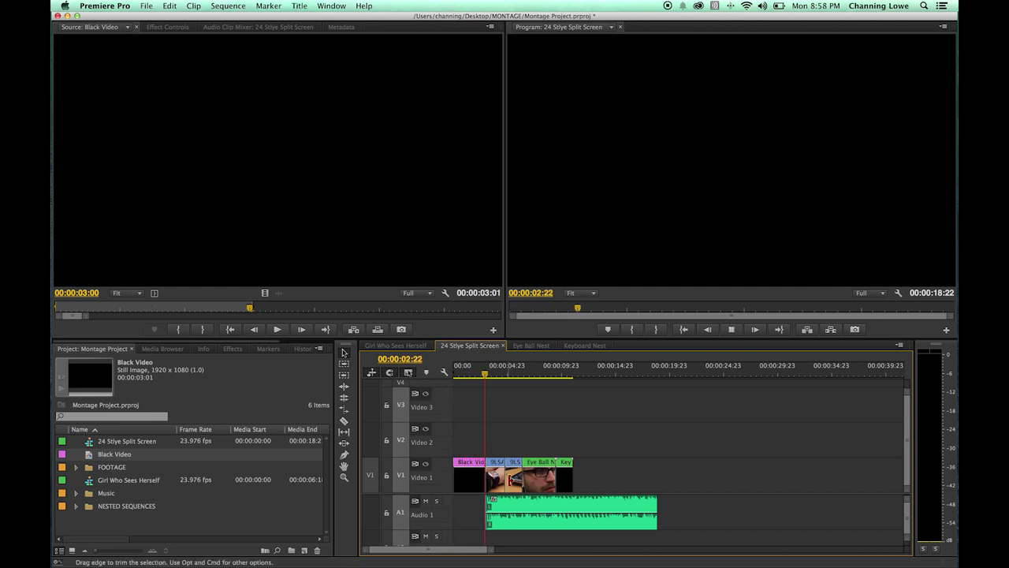
{"action": "key", "text": "space"}
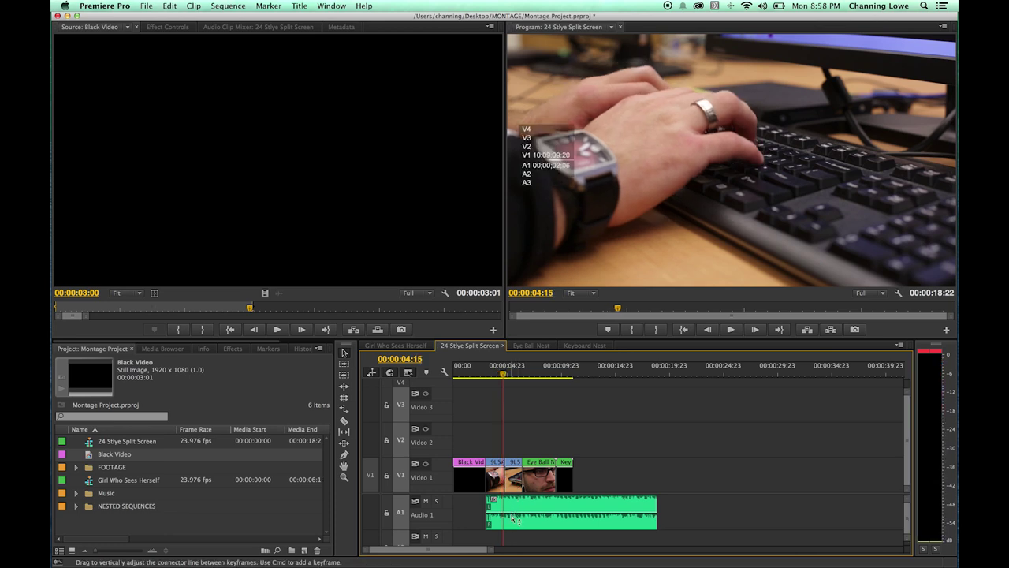
{"action": "left_click_drag", "start_coordinate": [519, 518], "coordinate": [519, 519]}
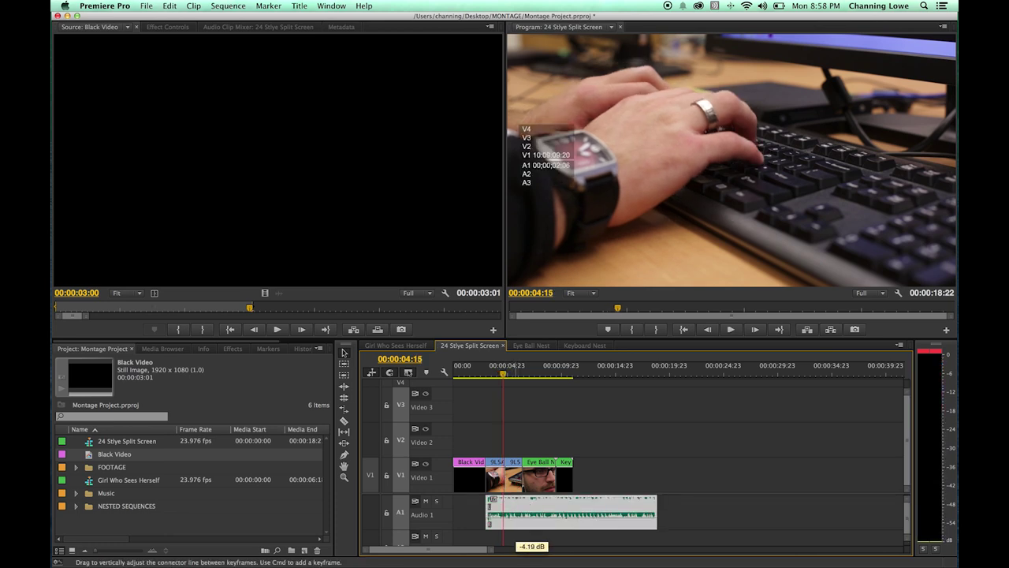
{"action": "key", "text": "space"}
{"action": "key", "text": "space"}
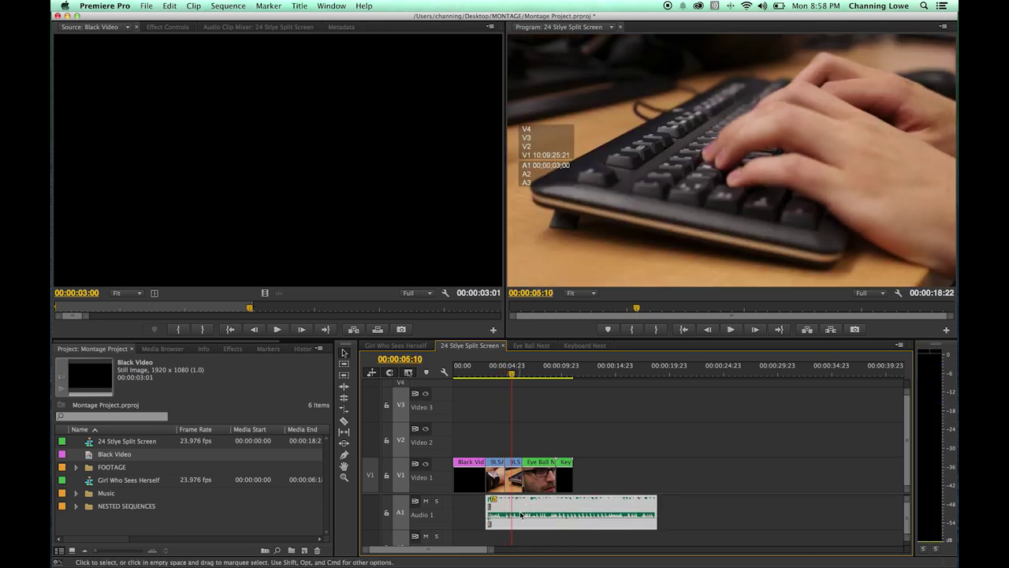
{"action": "left_click_drag", "start_coordinate": [520, 523], "coordinate": [519, 522]}
{"action": "key", "text": "space"}
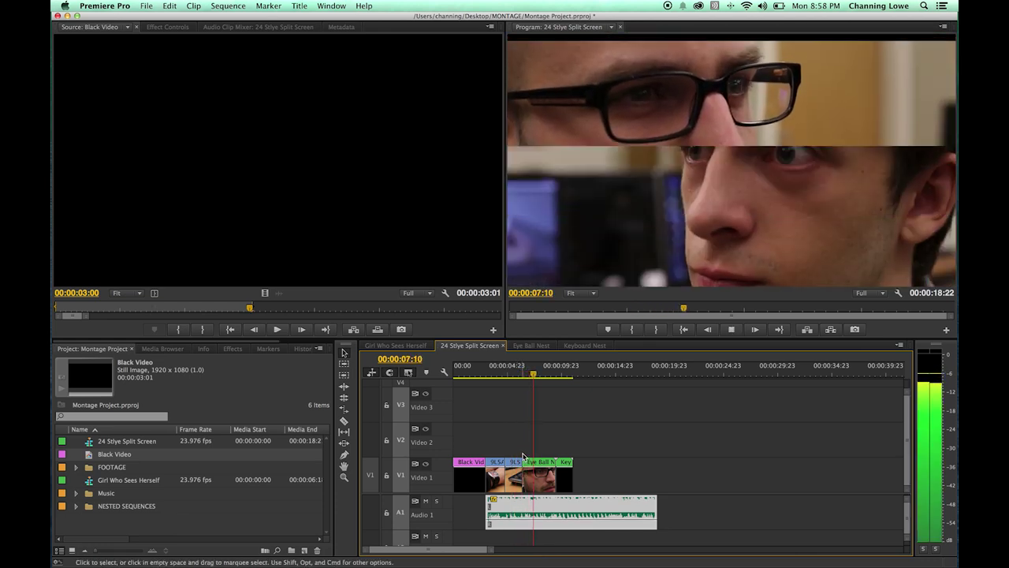
{"action": "key", "text": "space"}
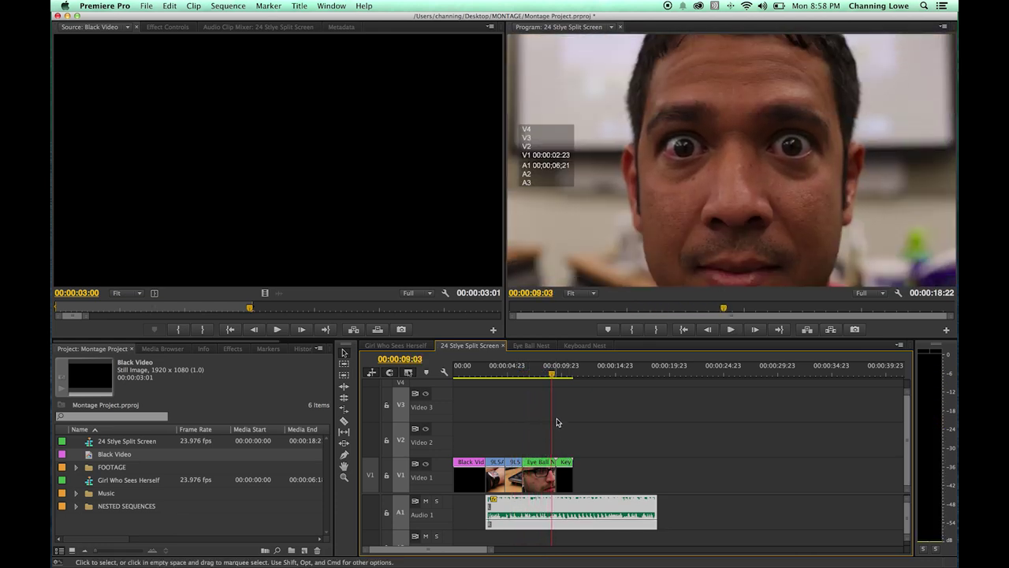
- Insert Black Video after the last clip at the end of the sequence
{"action": "left_click", "coordinate": [562, 377]}
{"action": "key", "text": "super+a"}
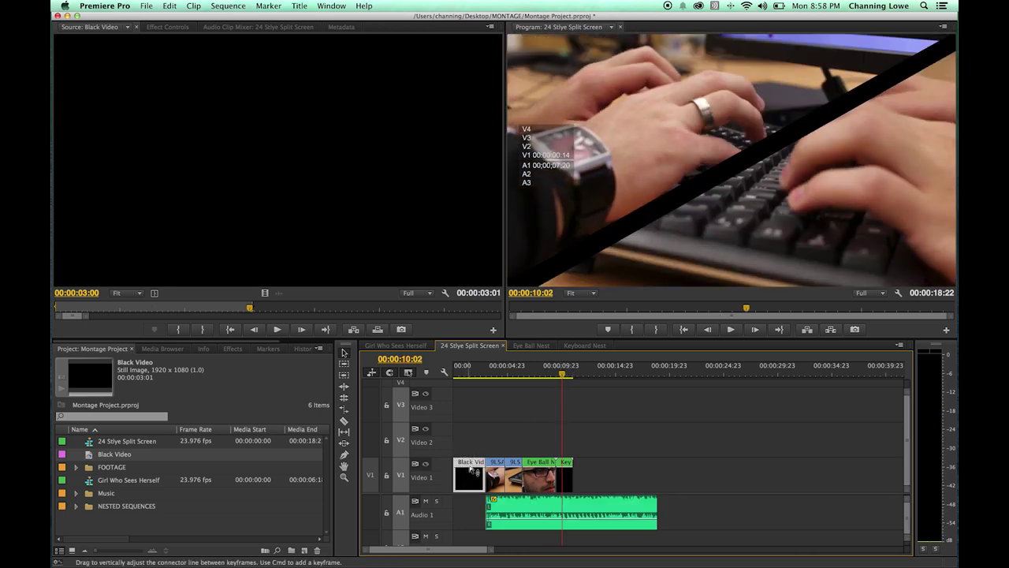
{"action": "key", "text": "End"}
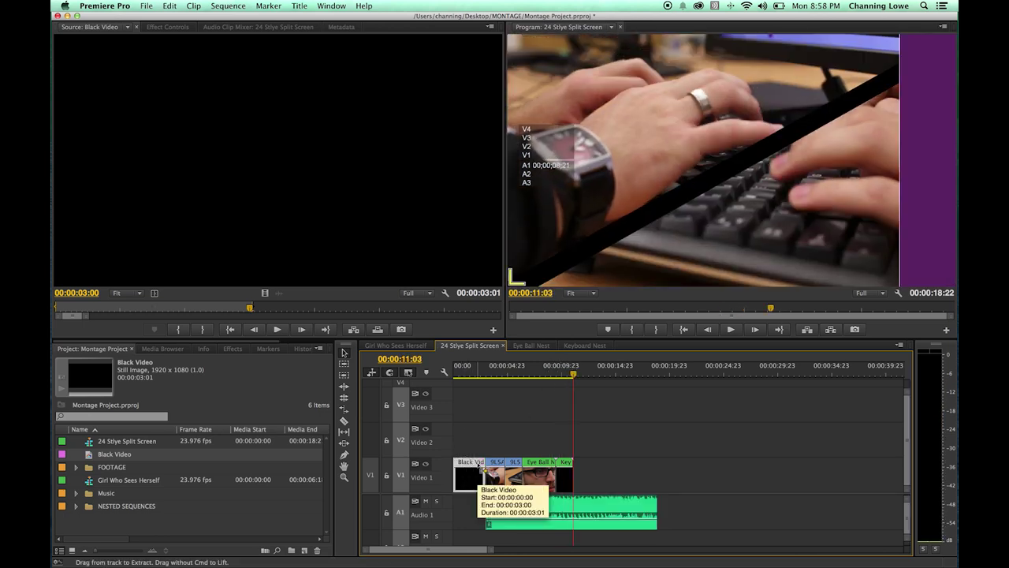
{"action": "key", "text": "."}
- Trim the music to end where the black begins and add a Constant Power fade-out
{"action": "key", "text": "="}
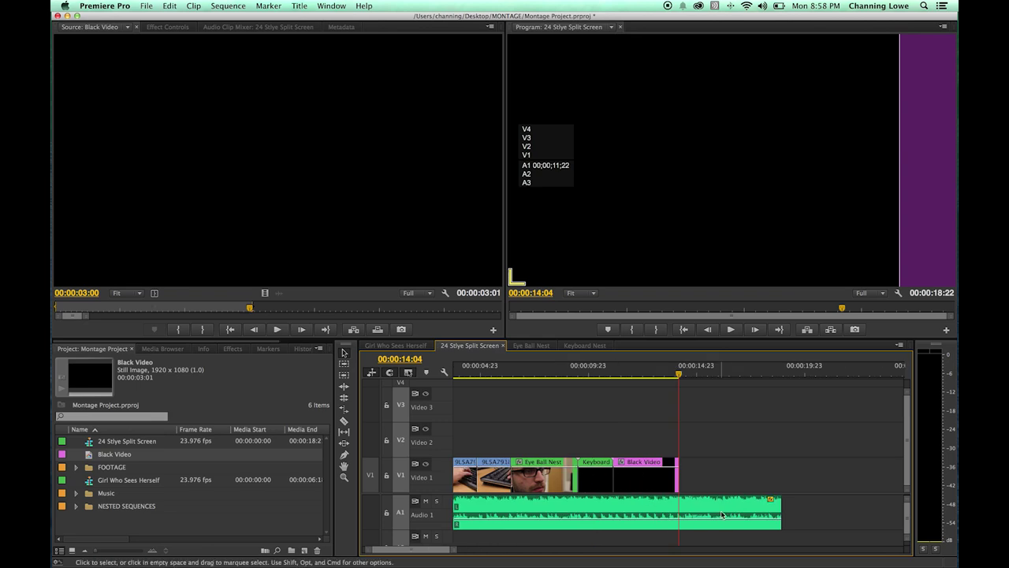
{"action": "scroll", "coordinate": [722, 510], "scroll_direction": "left", "scroll_amount": 1}
{"action": "left_click_drag", "start_coordinate": [791, 510], "coordinate": [629, 510]}
{"action": "key", "text": "Up"}
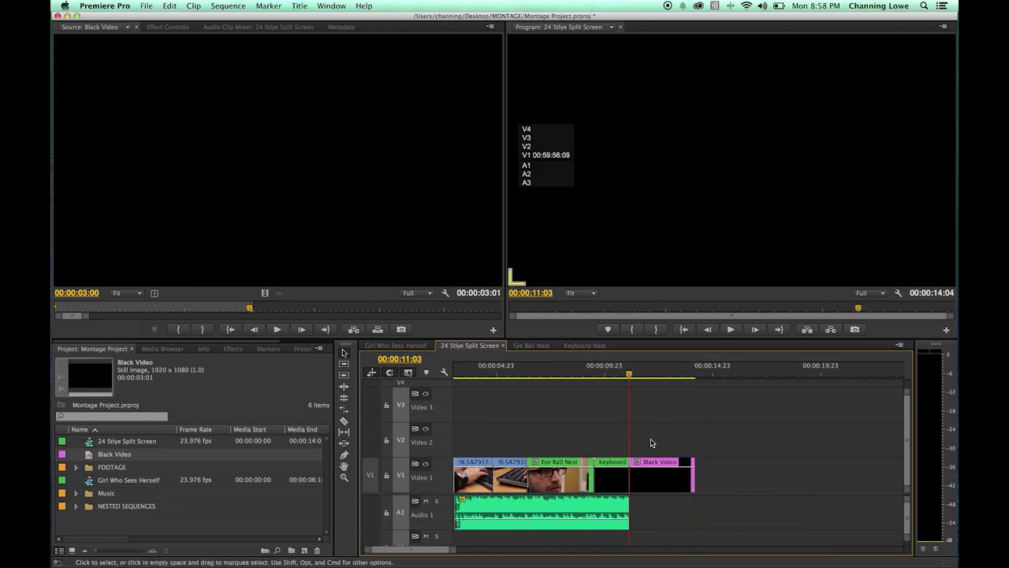
{"action": "left_click", "coordinate": [628, 501]}
{"action": "key", "text": "super+shift+d"}
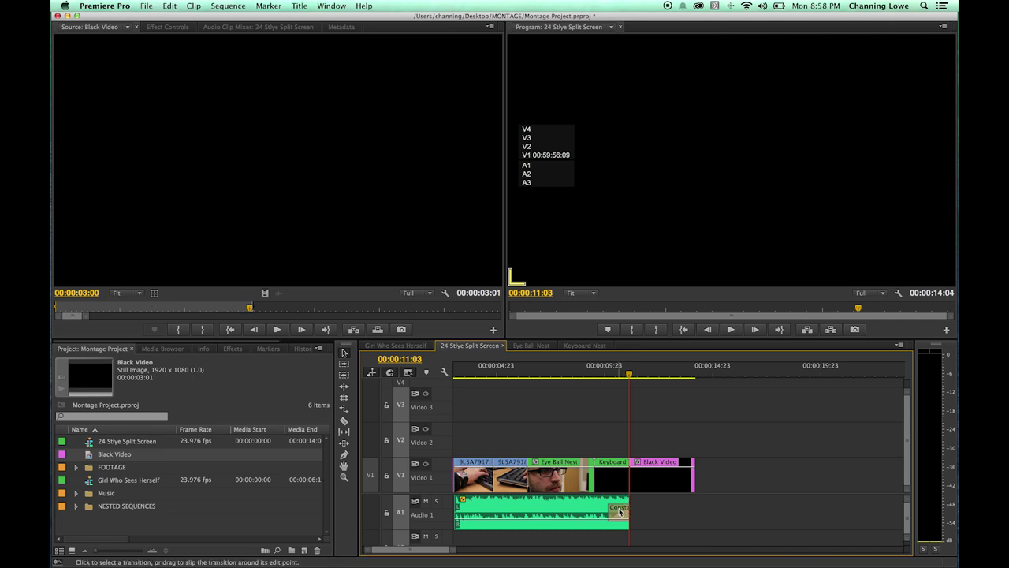
- Show the whole sequence and play the ending to review the music fade
{"action": "scroll", "coordinate": [623, 516], "scroll_direction": "right", "scroll_amount": 2}
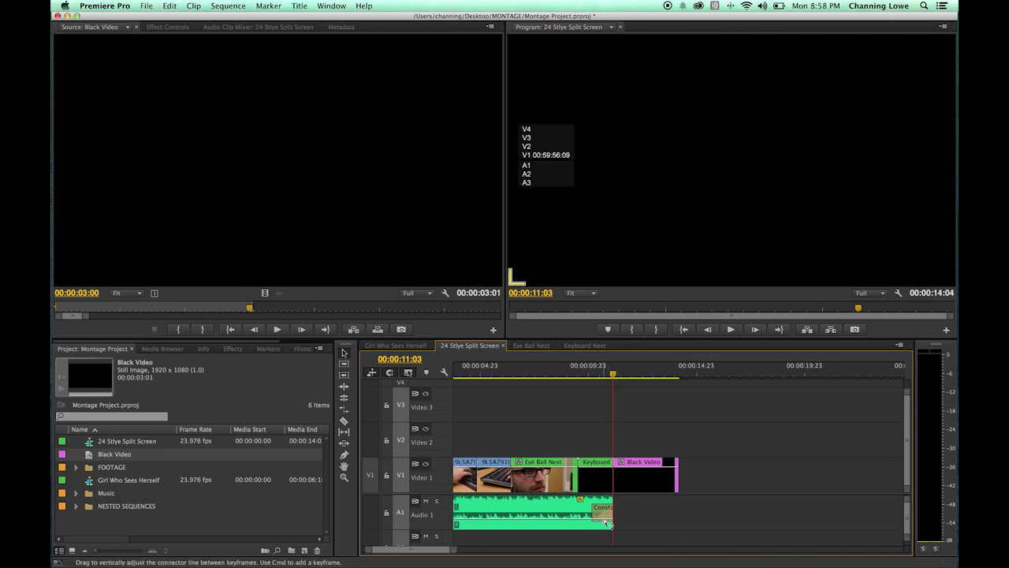
{"action": "key", "text": "backslash"}
{"action": "left_click_drag", "start_coordinate": [709, 377], "coordinate": [694, 377]}
{"action": "key", "text": "space"}
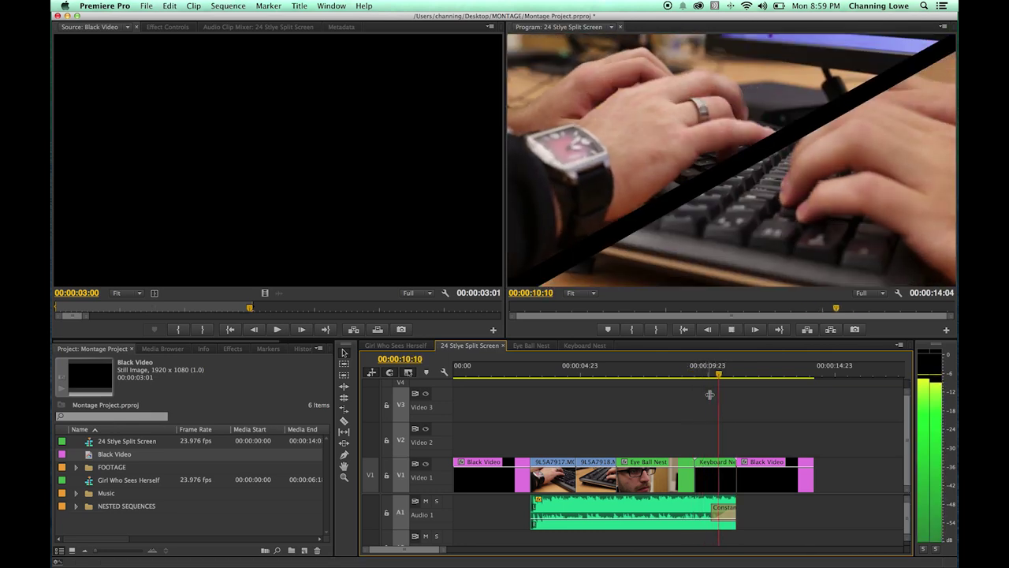
{"action": "key", "text": "space"}
{"action": "left_click", "coordinate": [540, 377]}
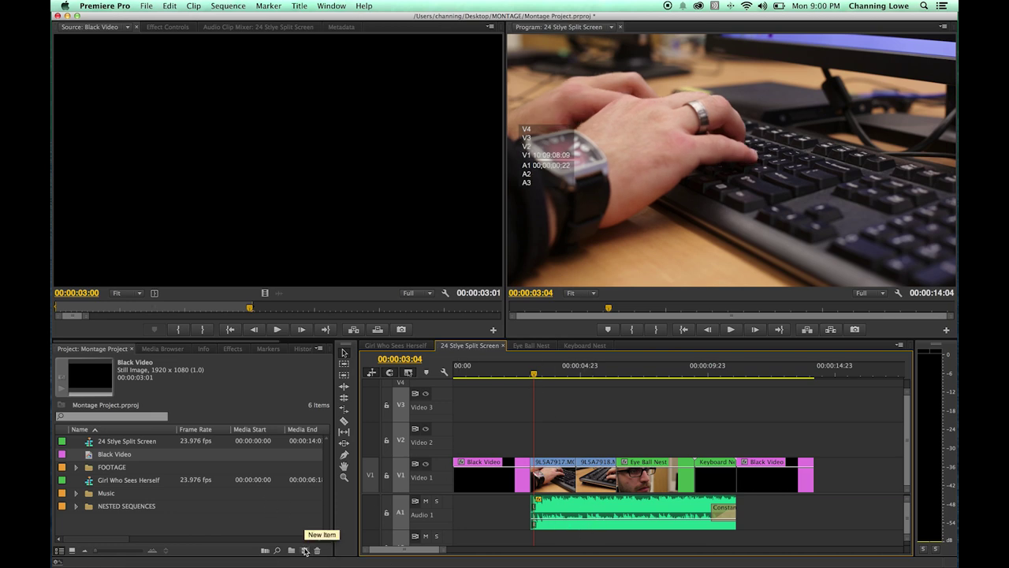
- Create a new 1920×1080 adjustment layer
{"action": "left_click", "coordinate": [305, 550]}
{"action": "left_click", "coordinate": [335, 476]}
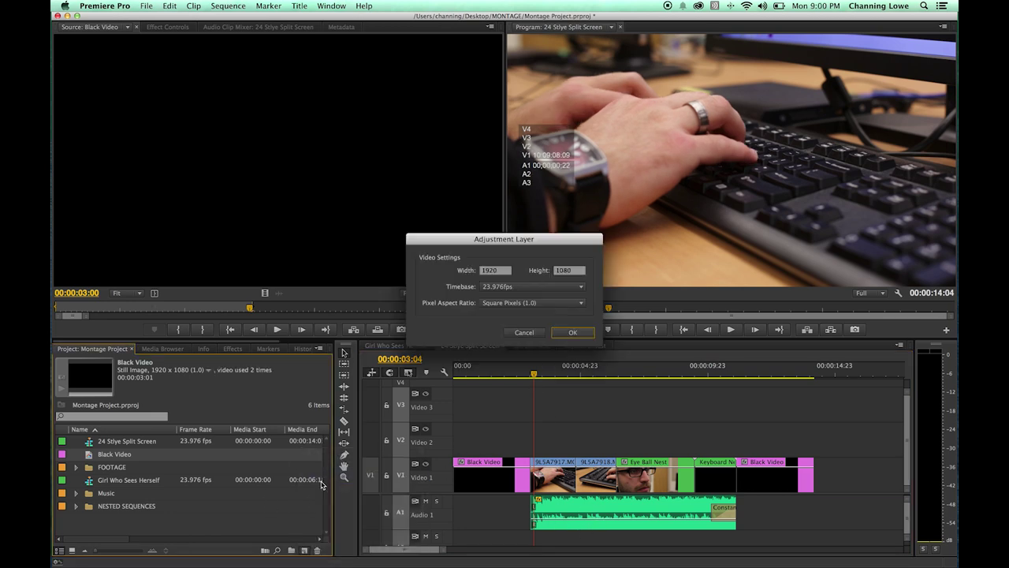
{"action": "left_click", "coordinate": [573, 333]}
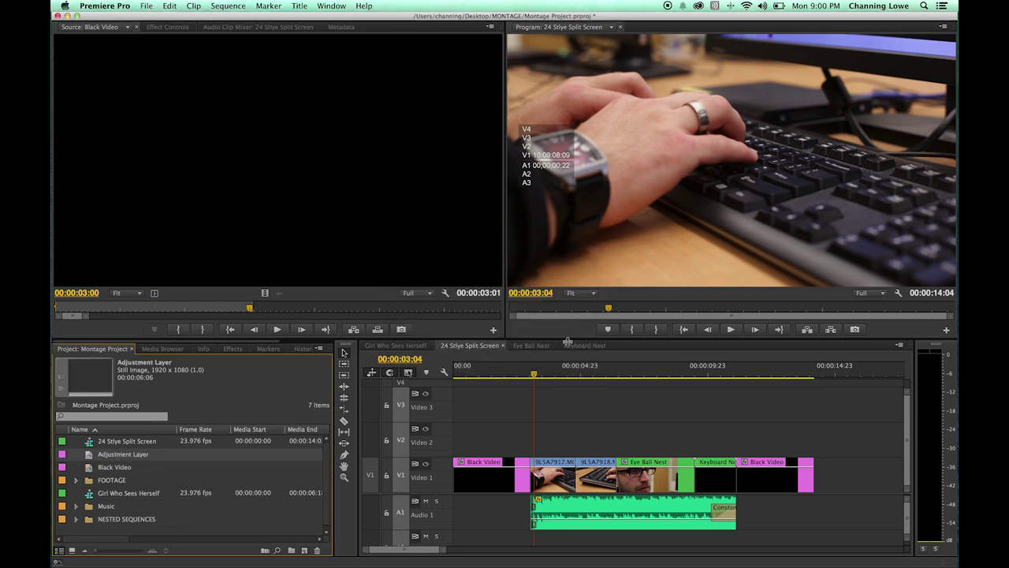
- Place the adjustment layer on V2 and extend it to cover the montage clips
{"action": "left_click_drag", "start_coordinate": [89, 458], "coordinate": [545, 466]}
{"action": "left_click", "coordinate": [525, 370]}
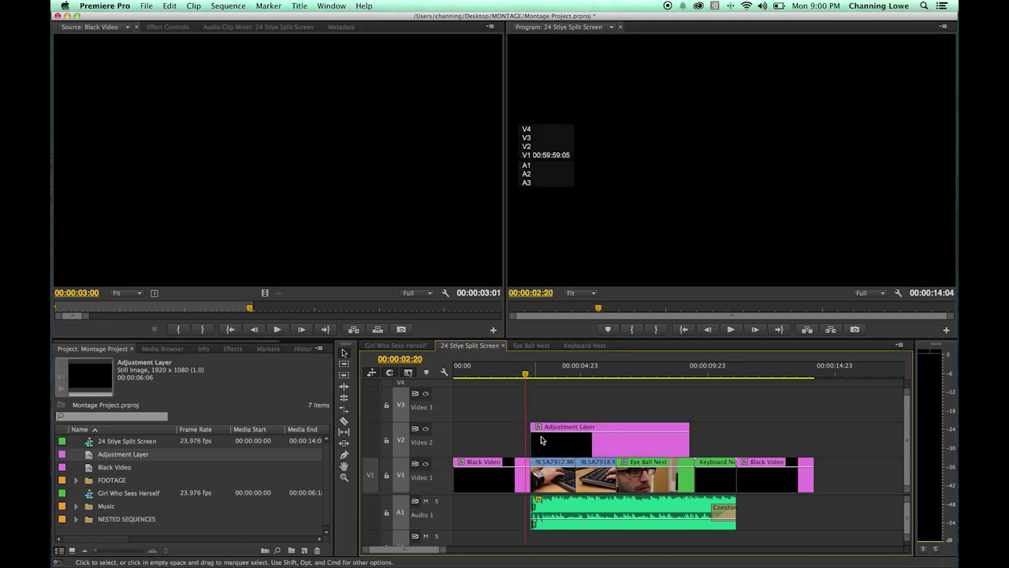
{"action": "left_click_drag", "start_coordinate": [689, 446], "coordinate": [736, 446]}
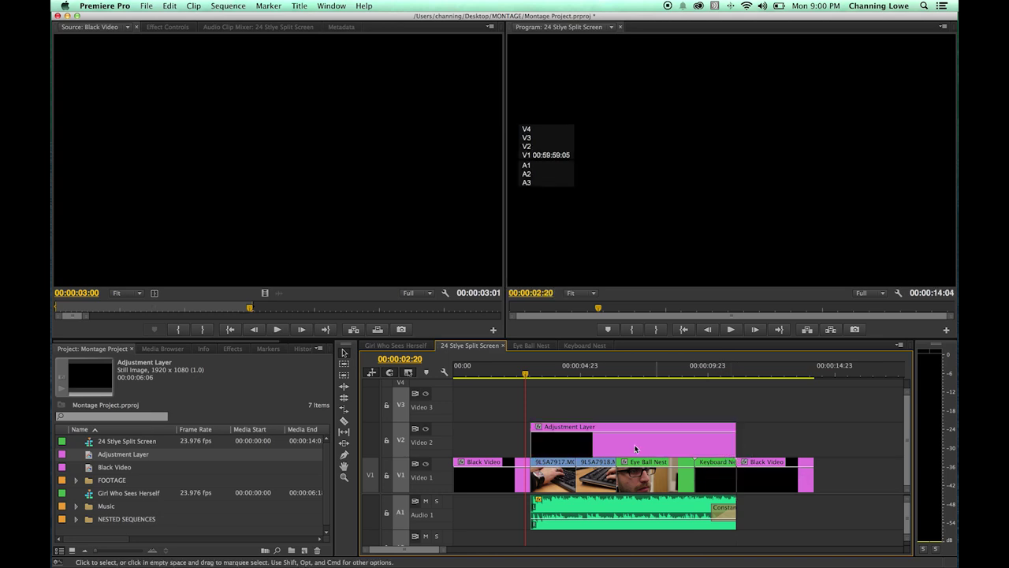
{"action": "key", "text": "space"}
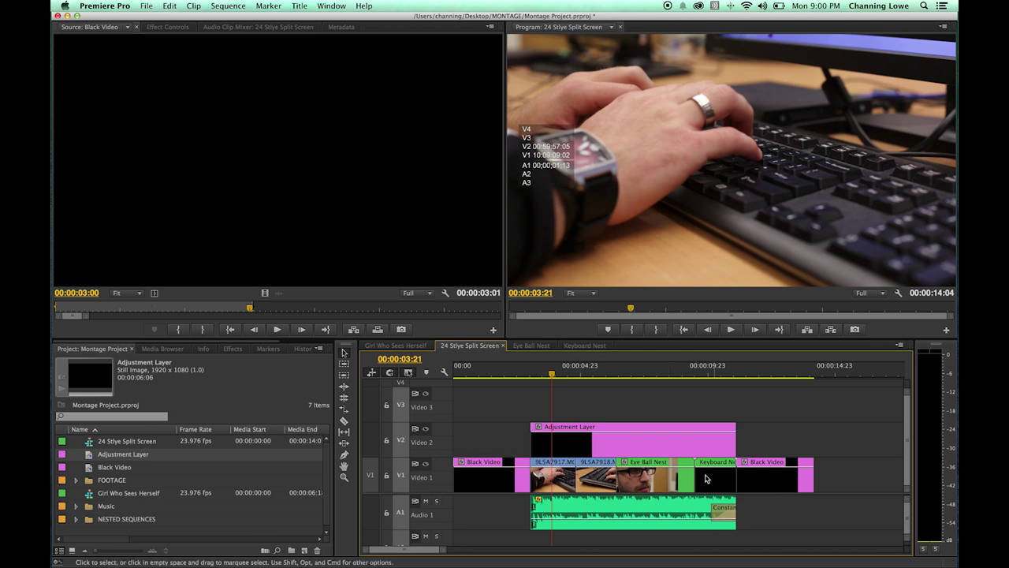
{"action": "left_click", "coordinate": [566, 447]}
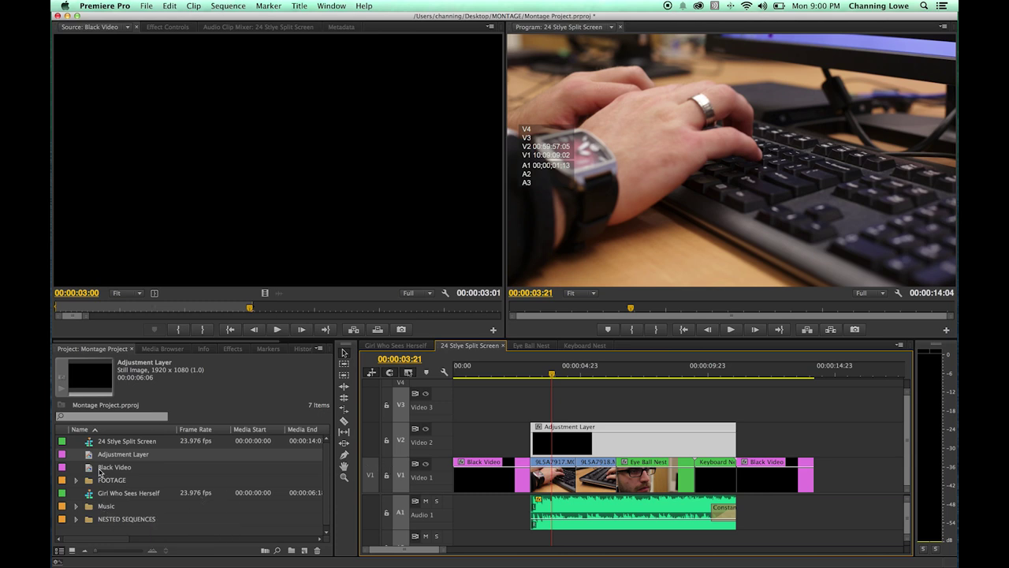
- Apply the Lumetri Looks > Cinematic Bleach Bypass 2 look to the adjustment layer
{"action": "left_click", "coordinate": [232, 348]}
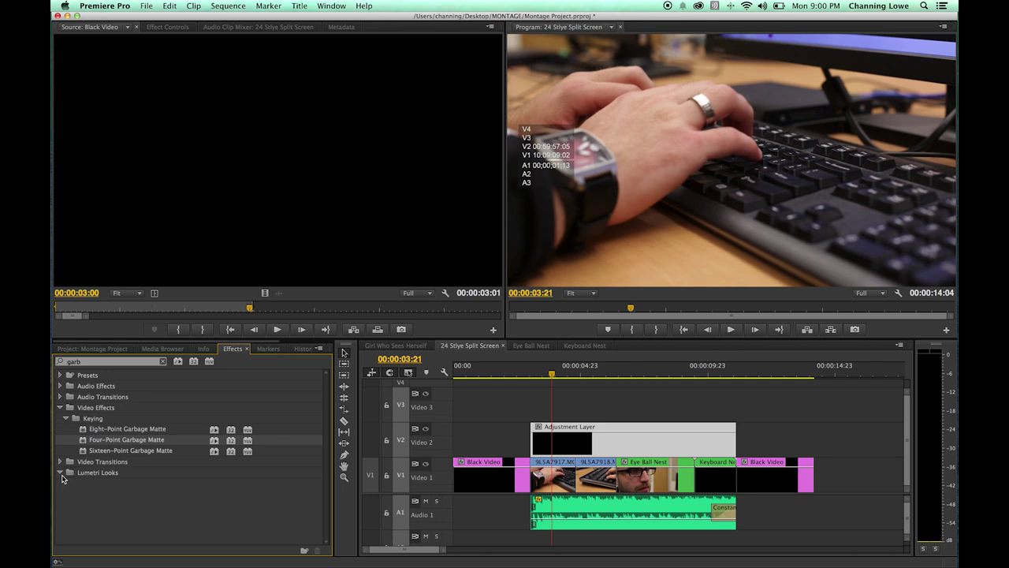
{"action": "left_click", "coordinate": [161, 360]}
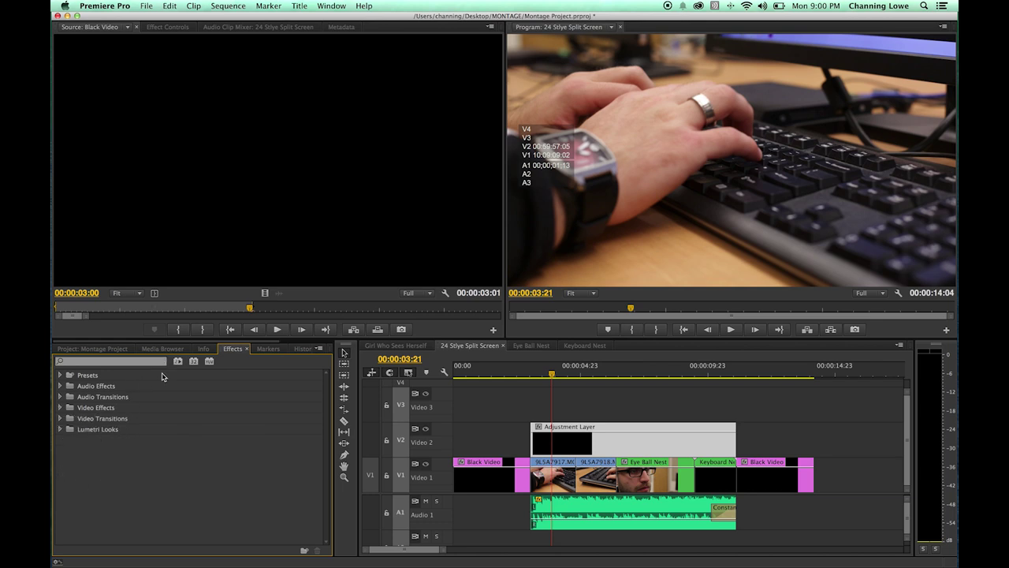
{"action": "left_click", "coordinate": [60, 429]}
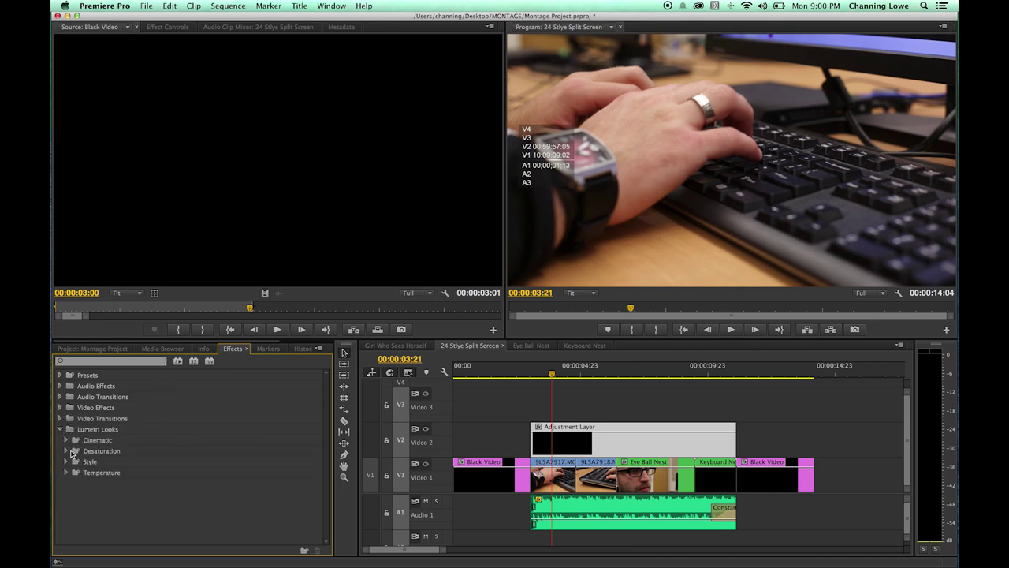
{"action": "left_click", "coordinate": [66, 441]}
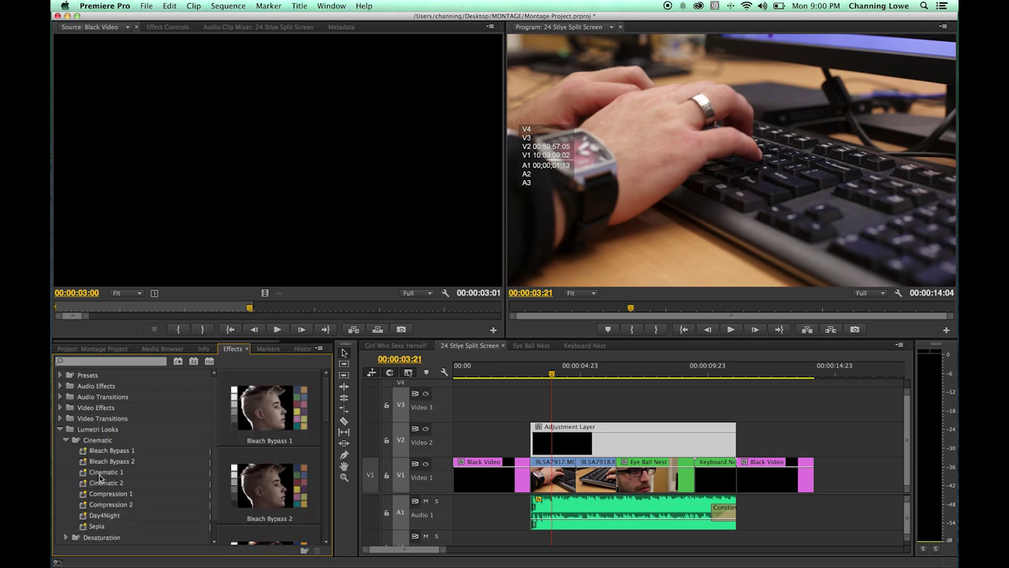
{"action": "left_click_drag", "start_coordinate": [99, 466], "coordinate": [563, 443]}
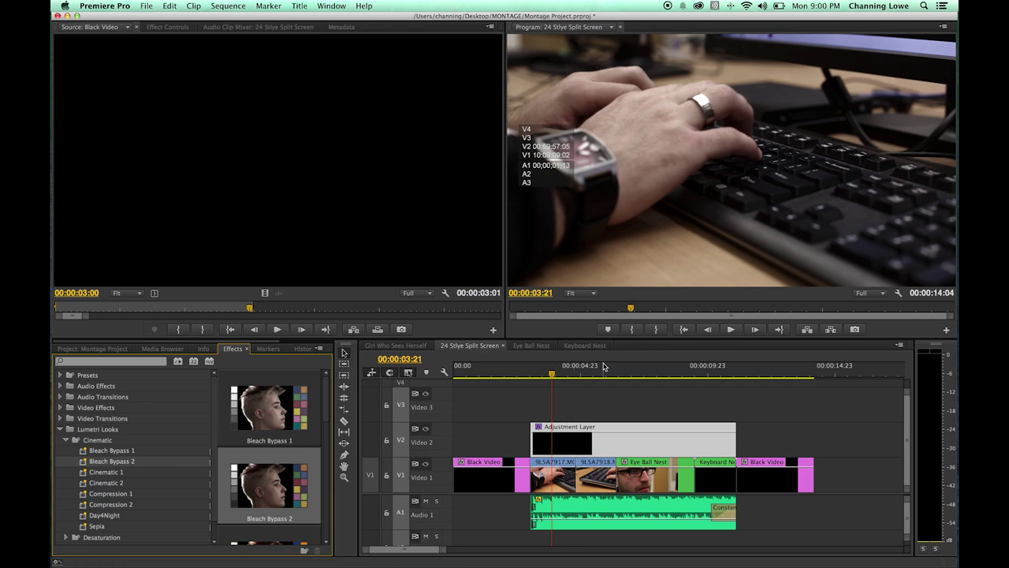
{"action": "left_click_drag", "start_coordinate": [587, 384], "coordinate": [564, 376]}
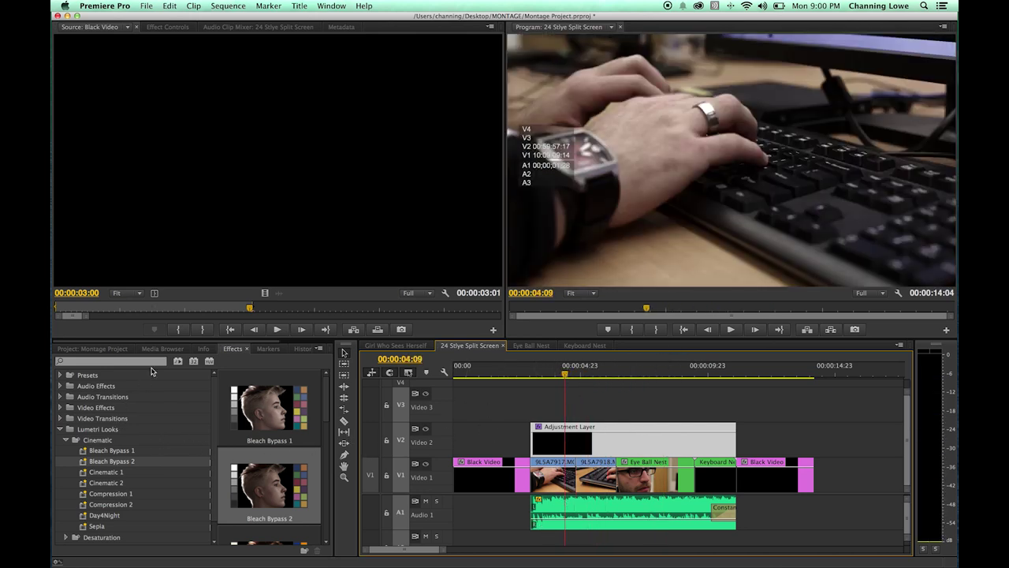
- Drag an item from the Project panel into the timeline and bring up the New Item list
{"action": "left_click", "coordinate": [90, 349]}
{"action": "left_click_drag", "start_coordinate": [89, 461], "coordinate": [537, 439]}
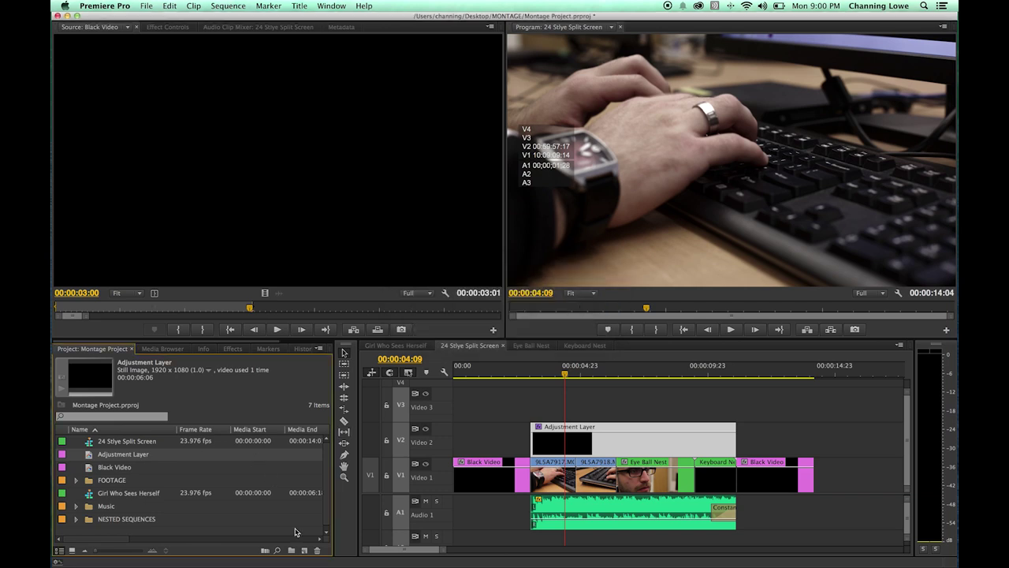
{"action": "left_click", "coordinate": [305, 551]}
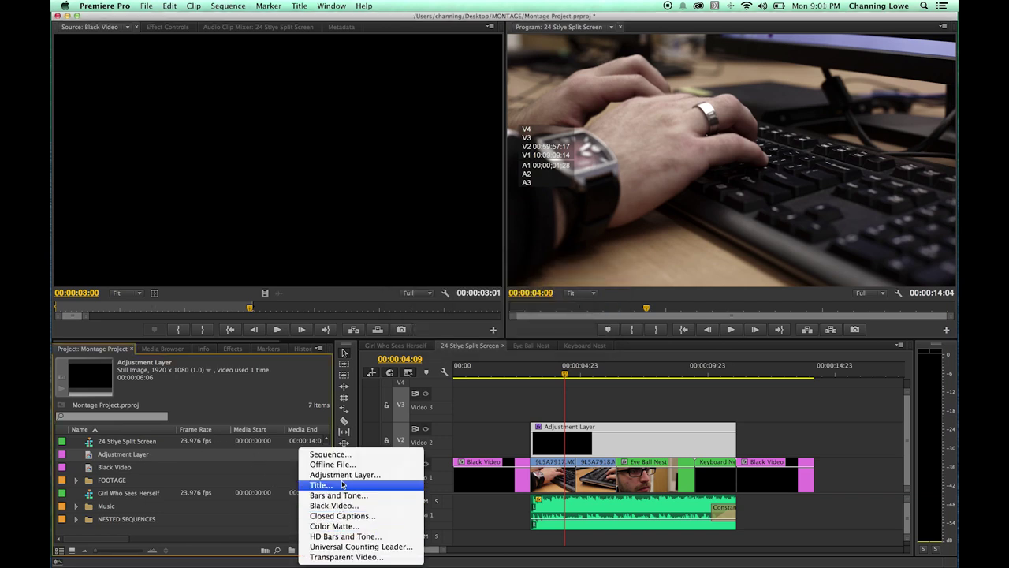
- Place Black Video on V3 above the adjustment layer and extend it to match
{"action": "left_click", "coordinate": [345, 526]}
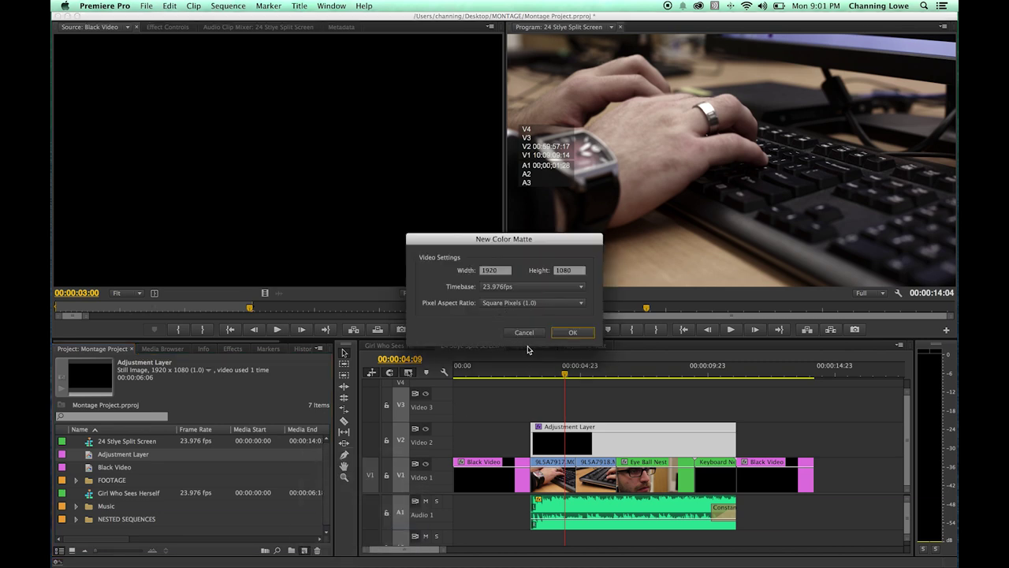
{"action": "left_click", "coordinate": [525, 332]}
{"action": "left_click_drag", "start_coordinate": [112, 471], "coordinate": [736, 415]}
{"action": "left_click_drag", "start_coordinate": [608, 368], "coordinate": [640, 367]}
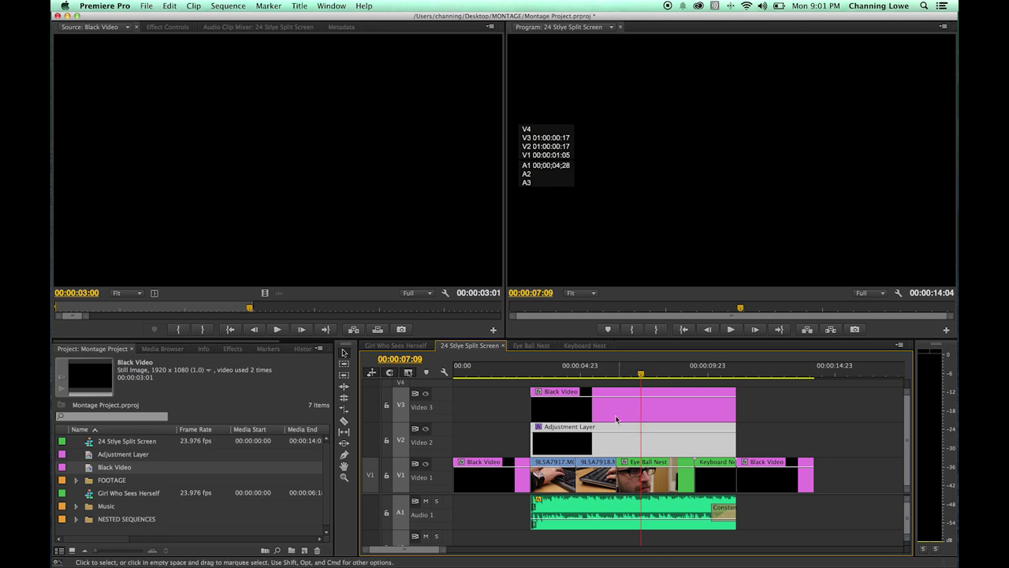
- Apply the Circle effect, found by searching 'cir', to the Black Video clip
{"action": "left_click", "coordinate": [596, 440]}
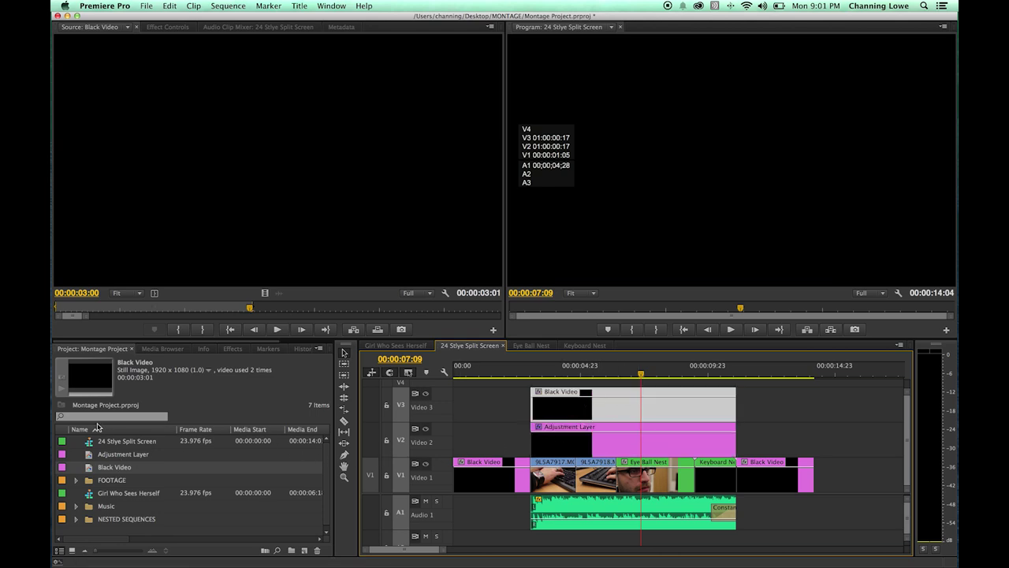
{"action": "left_click", "coordinate": [233, 349]}
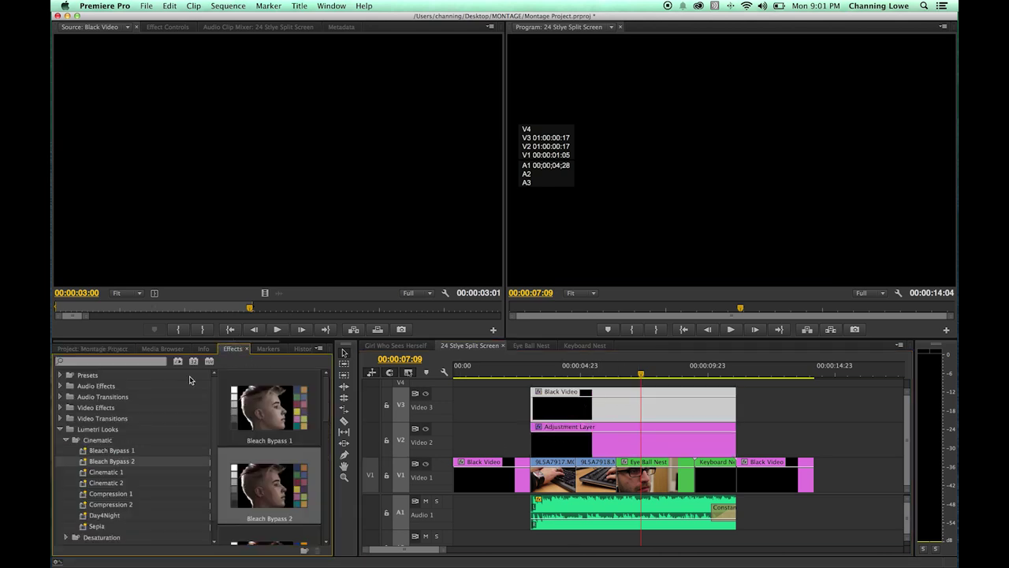
{"action": "left_click", "coordinate": [79, 364]}
{"action": "type", "text": "circl"}
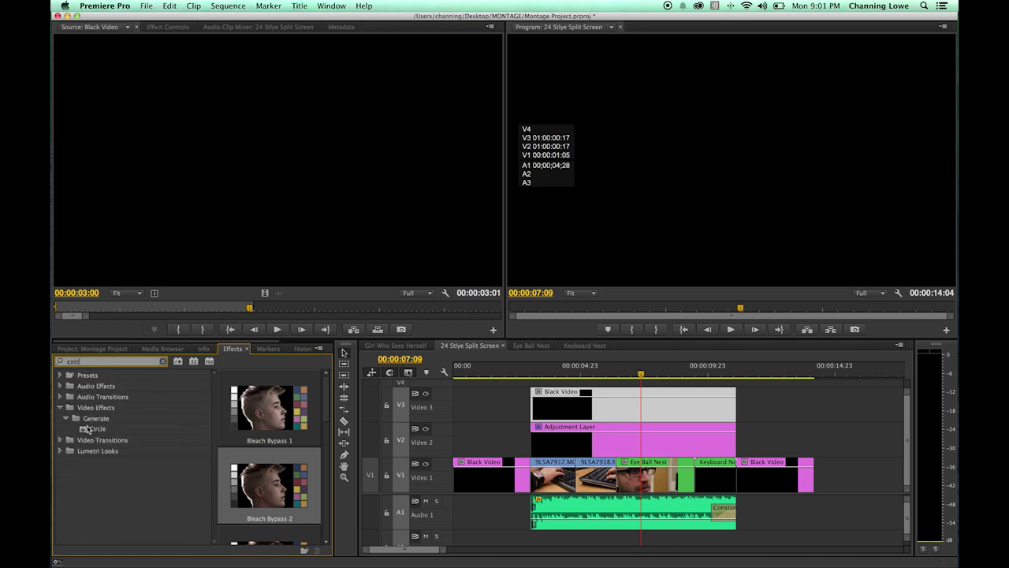
{"action": "left_click_drag", "start_coordinate": [88, 430], "coordinate": [584, 411]}
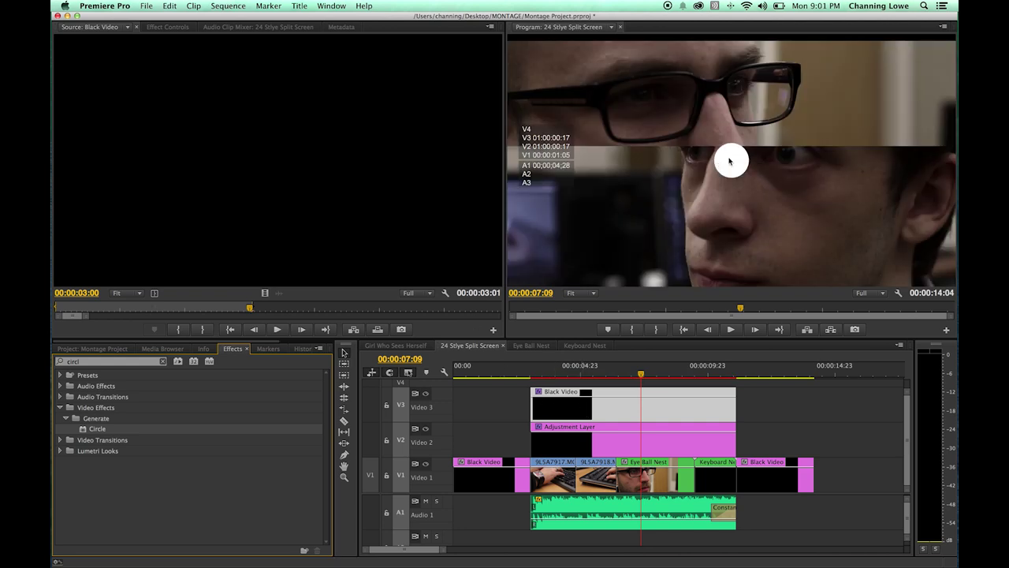
- Set the Circle color to pure black and invert the circle
{"action": "left_click", "coordinate": [166, 27]}
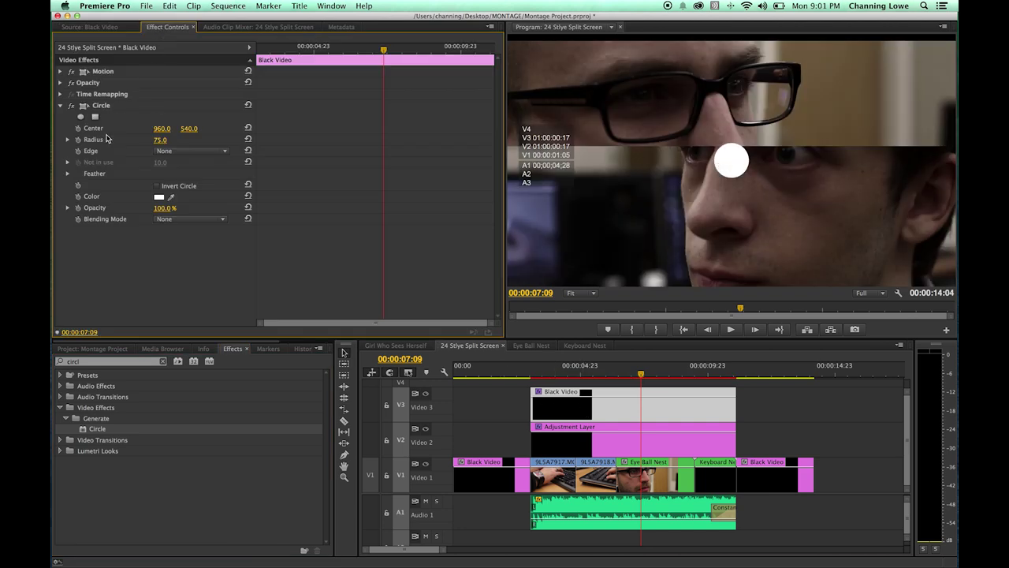
{"action": "left_click", "coordinate": [160, 197]}
{"action": "left_click", "coordinate": [409, 158]}
{"action": "left_click_drag", "start_coordinate": [385, 141], "coordinate": [382, 138]}
{"action": "left_click", "coordinate": [620, 132]}
{"action": "left_click", "coordinate": [157, 187]}
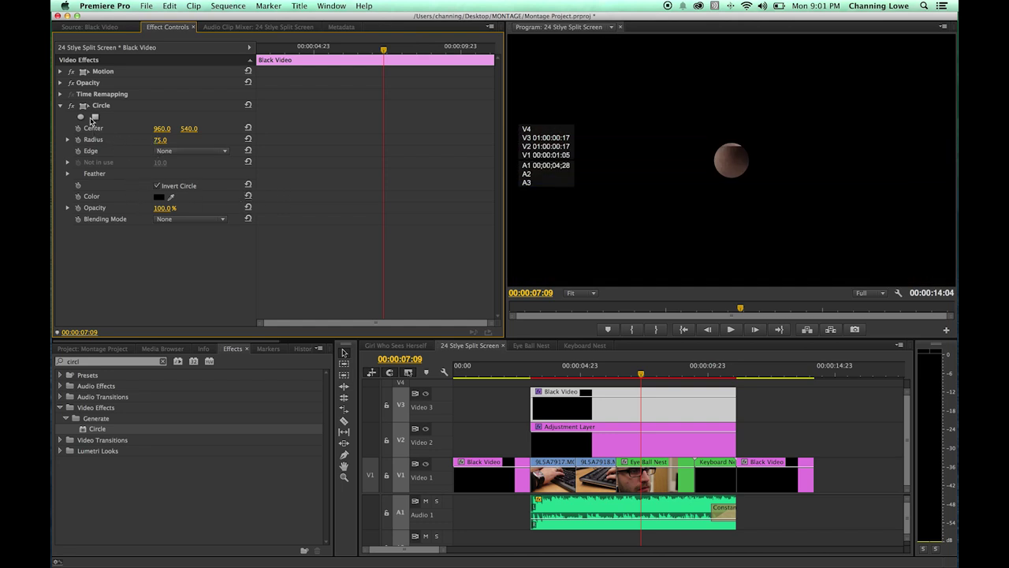
- Shift the circle's center down, enlarge its radius to 503, and disable Uniform Scale
{"action": "left_click", "coordinate": [60, 72]}
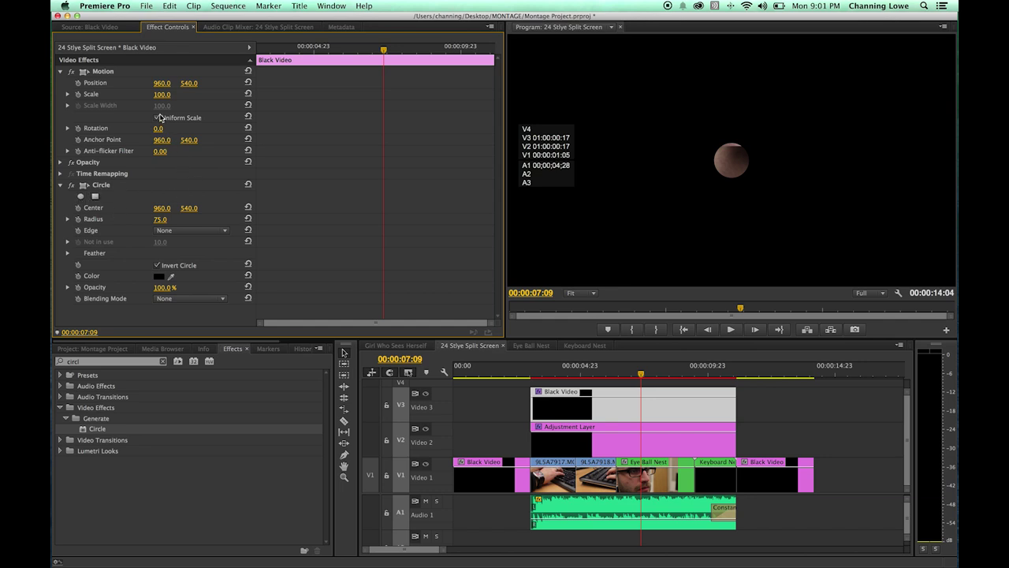
{"action": "left_click_drag", "start_coordinate": [188, 208], "coordinate": [178, 210]}
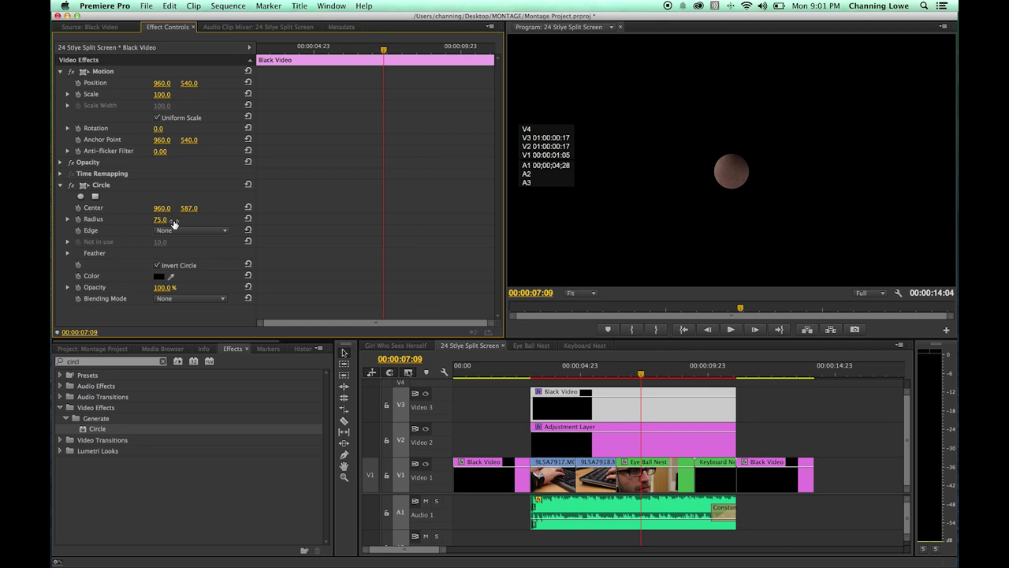
{"action": "left_click_drag", "start_coordinate": [174, 224], "coordinate": [333, 224]}
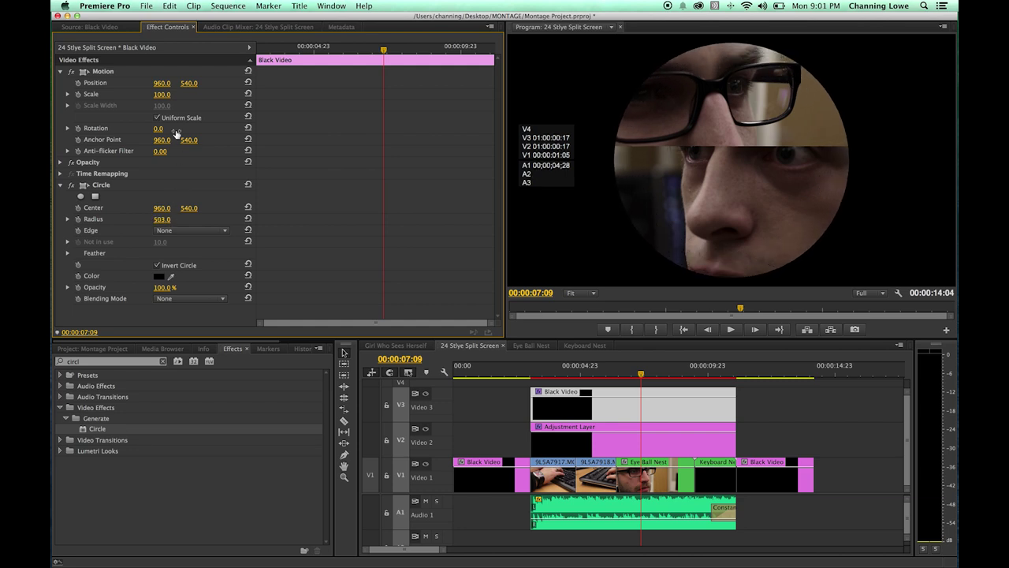
{"action": "left_click", "coordinate": [68, 93]}
{"action": "left_click", "coordinate": [157, 139]}
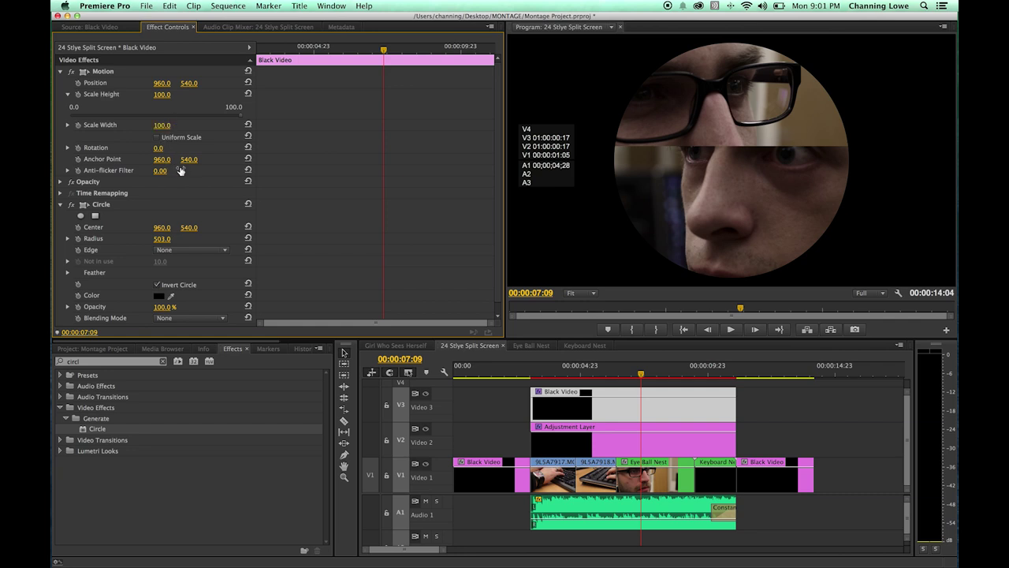
{"action": "left_click", "coordinate": [68, 124]}
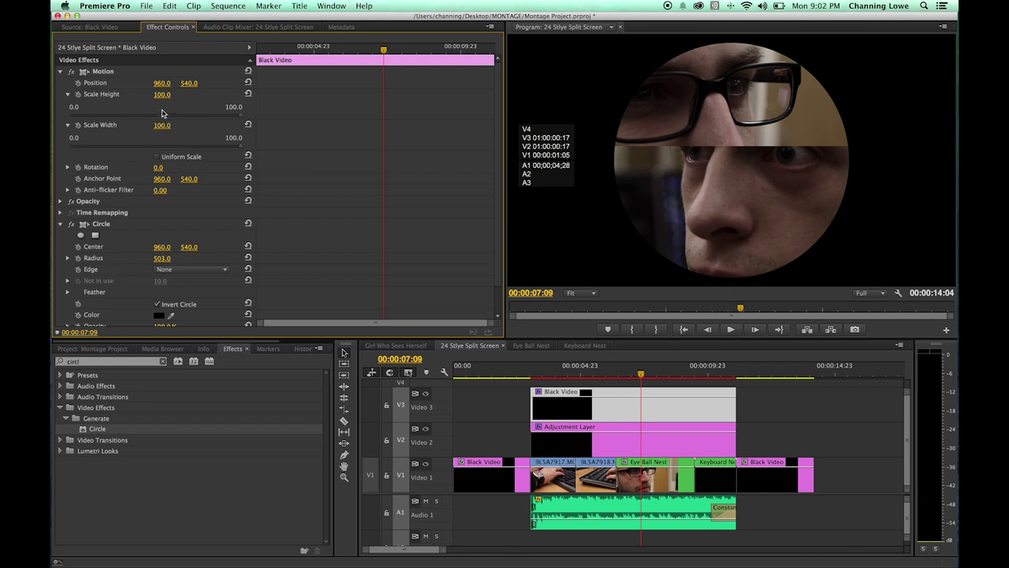
{"action": "left_click_drag", "start_coordinate": [162, 94], "coordinate": [223, 124]}
{"action": "key", "text": "super+z"}
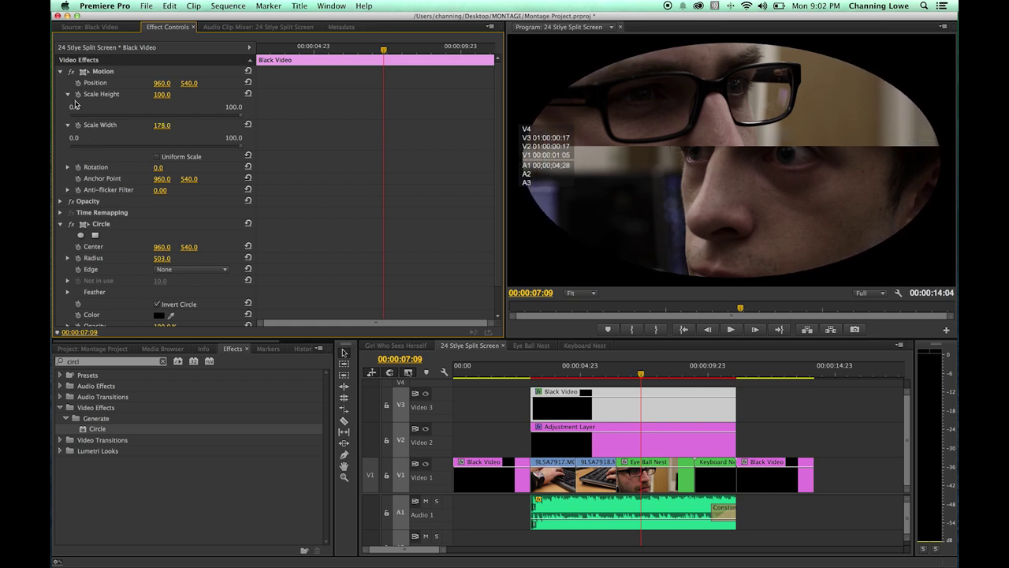
{"action": "left_click", "coordinate": [61, 72]}
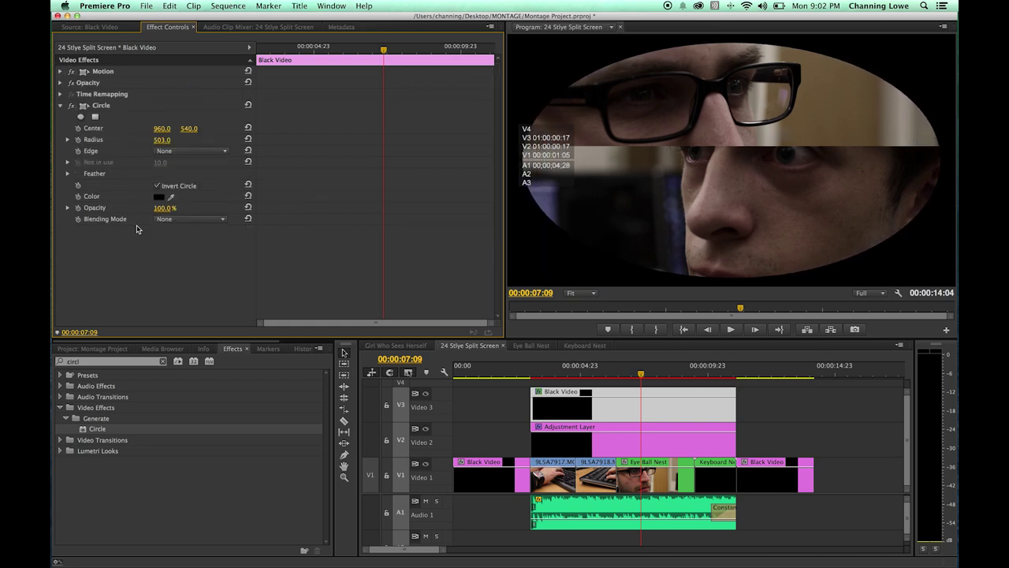
- Feather the oval's outer edge to 189 for a soft vignette
{"action": "left_click", "coordinate": [68, 174]}
{"action": "left_click_drag", "start_coordinate": [160, 185], "coordinate": [235, 185]}
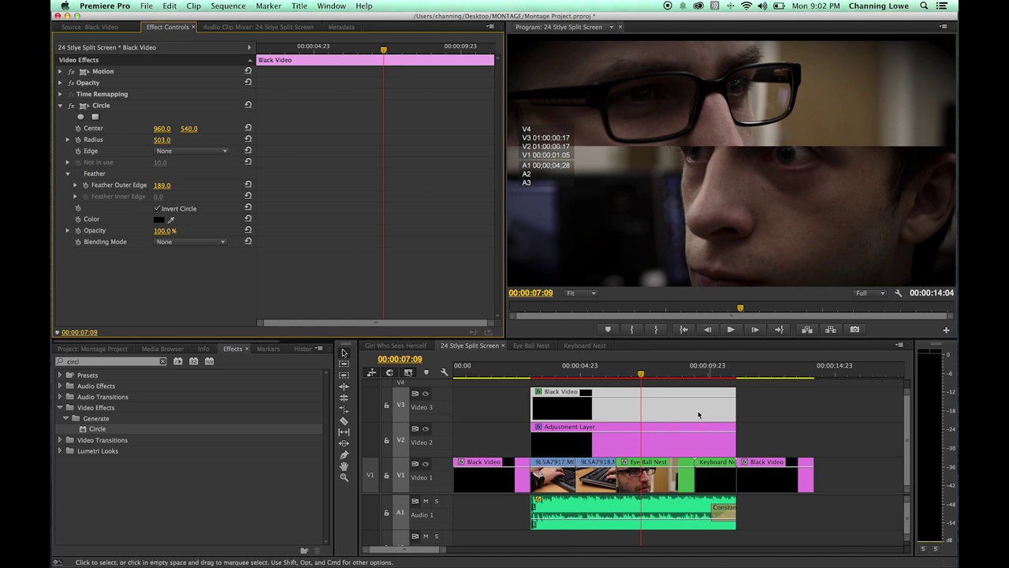
{"action": "left_click", "coordinate": [618, 374]}
- Reduce the V3 vignette clip's opacity, preview the sequence, and render it
{"action": "left_click_drag", "start_coordinate": [617, 376], "coordinate": [584, 376]}
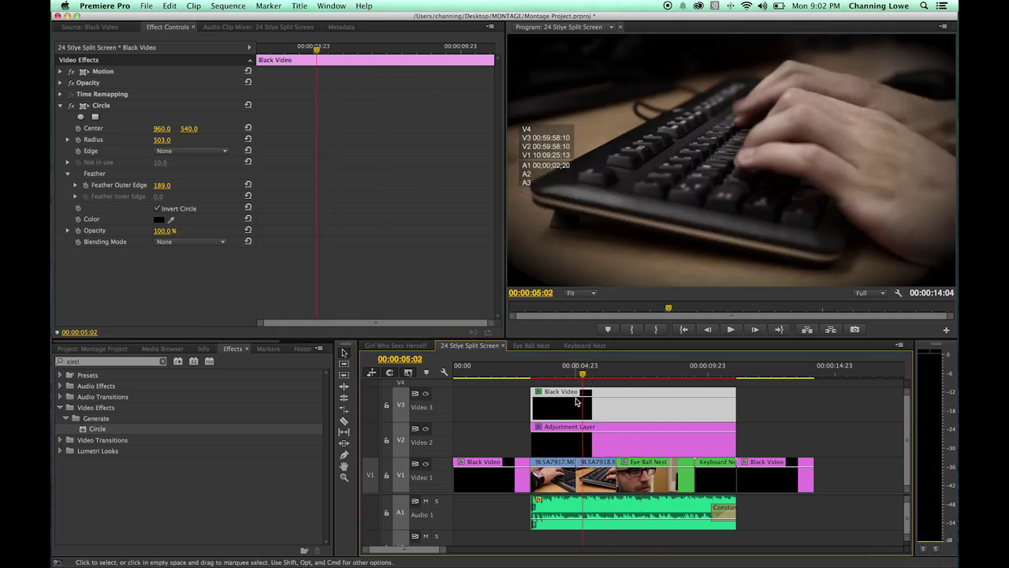
{"action": "left_click_drag", "start_coordinate": [576, 397], "coordinate": [581, 408]}
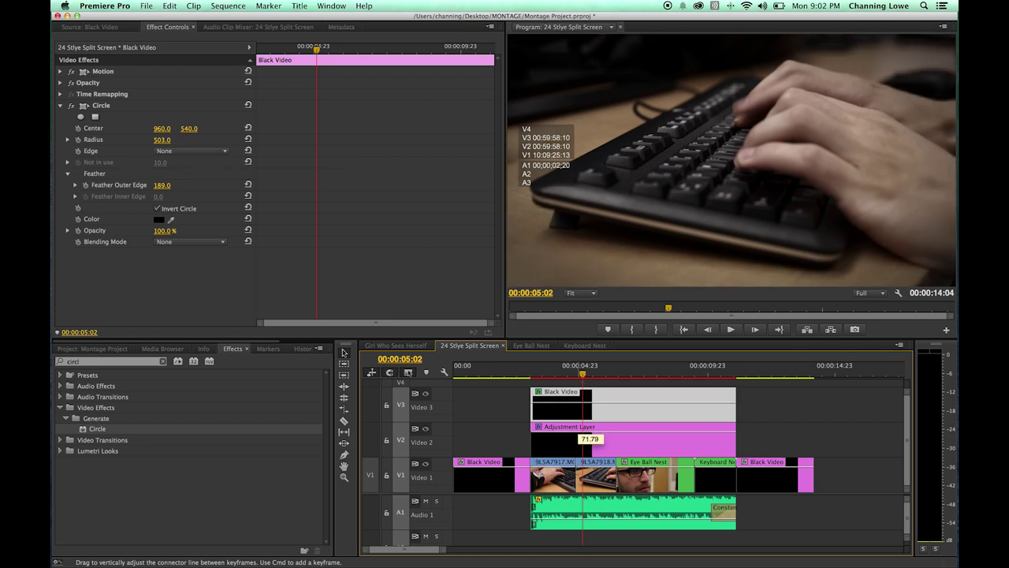
{"action": "left_click_drag", "start_coordinate": [581, 374], "coordinate": [518, 373]}
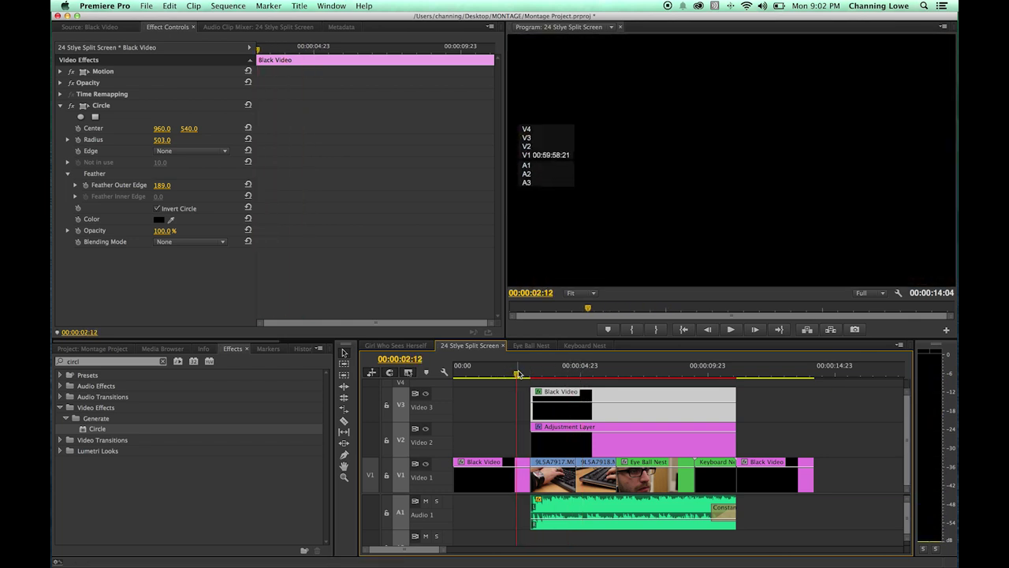
{"action": "key", "text": "space"}
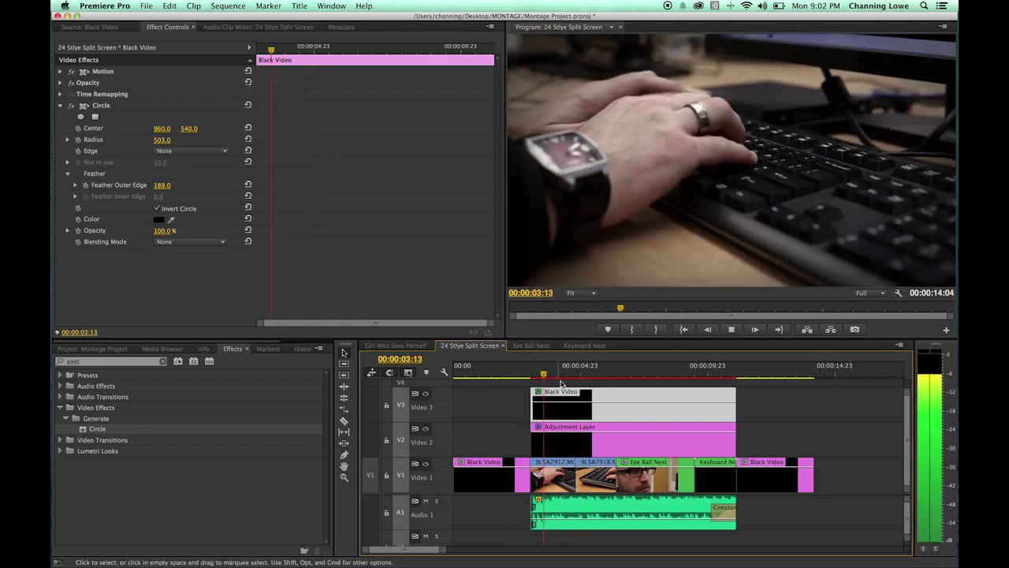
{"action": "key", "text": "space"}
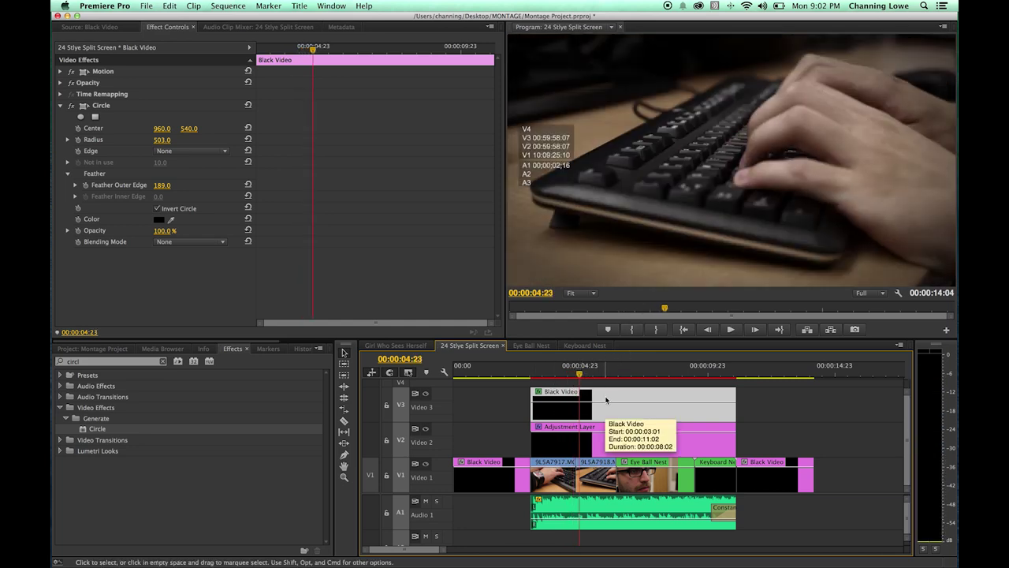
{"action": "key", "text": "Return"}
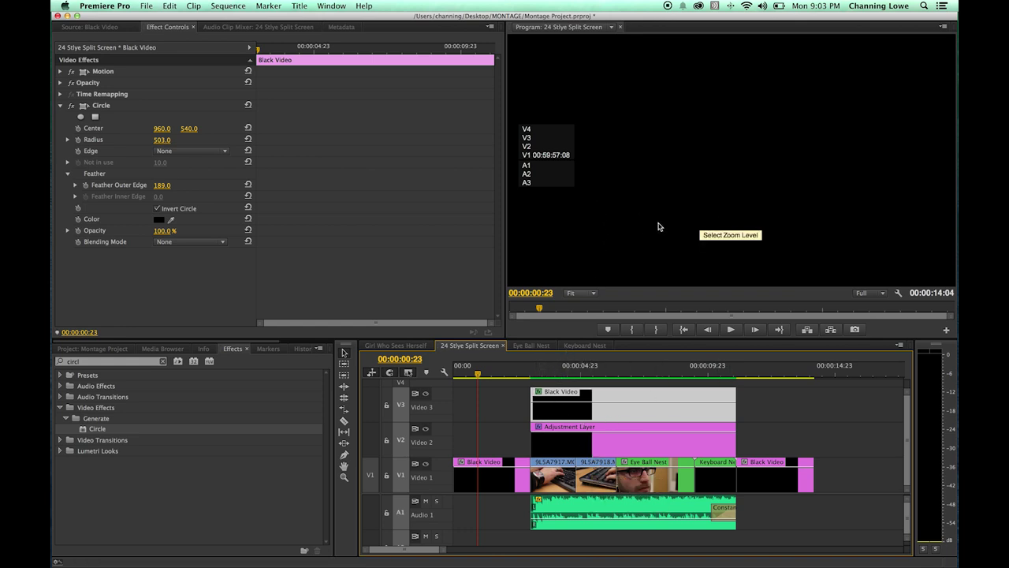
{"action": "key", "text": "grave"}
{"action": "key", "text": "space"}
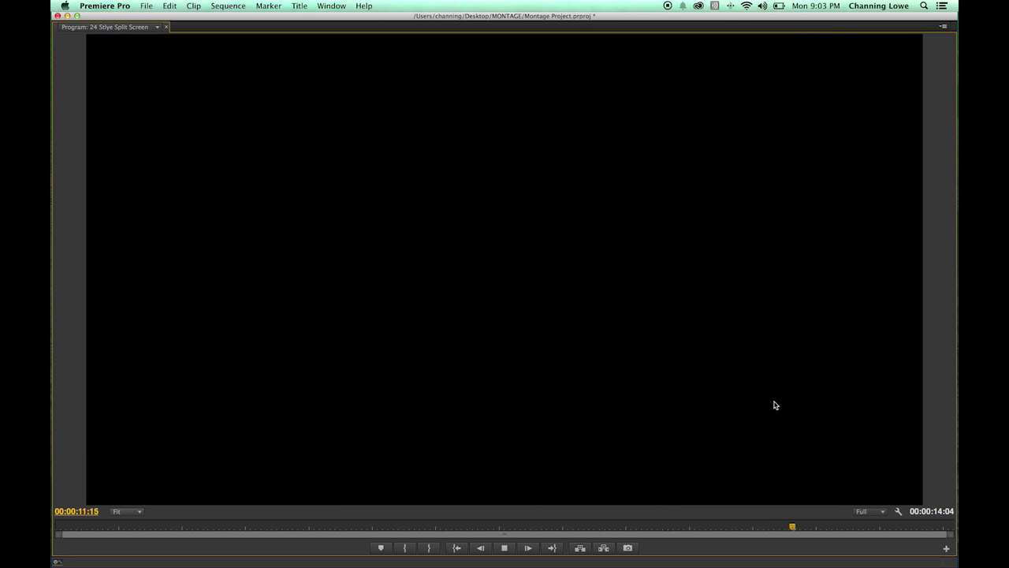
{"action": "key", "text": "space"}
{"action": "key", "text": "grave"}
{"action": "left_click_drag", "start_coordinate": [708, 371], "coordinate": [351, 376]}
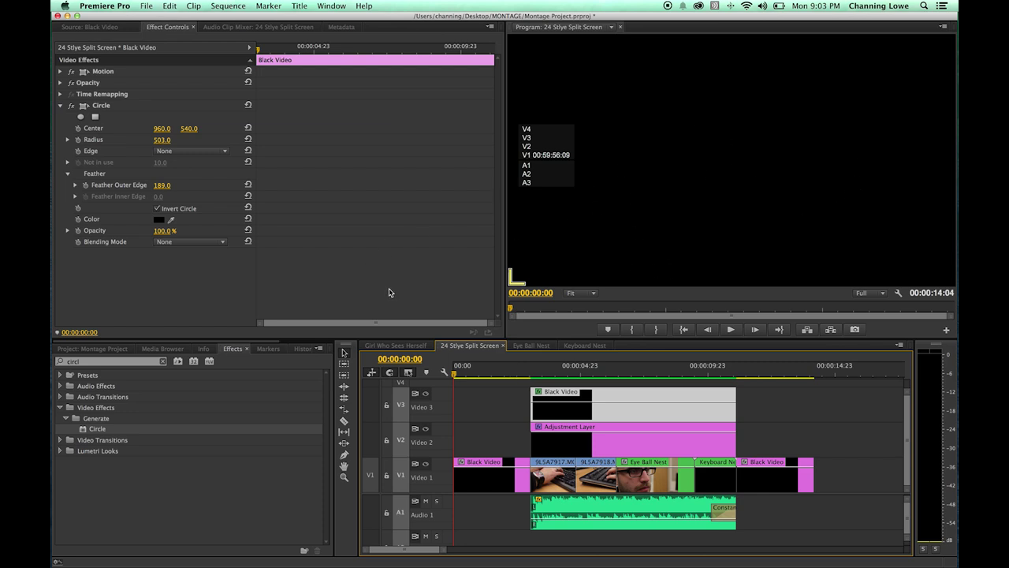
{"action": "left_click", "coordinate": [577, 366]}
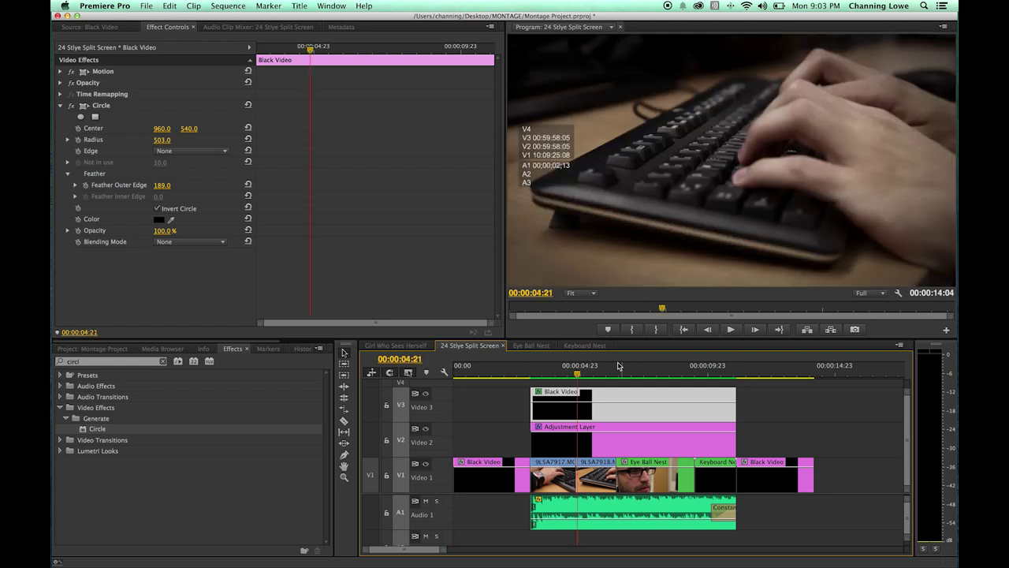